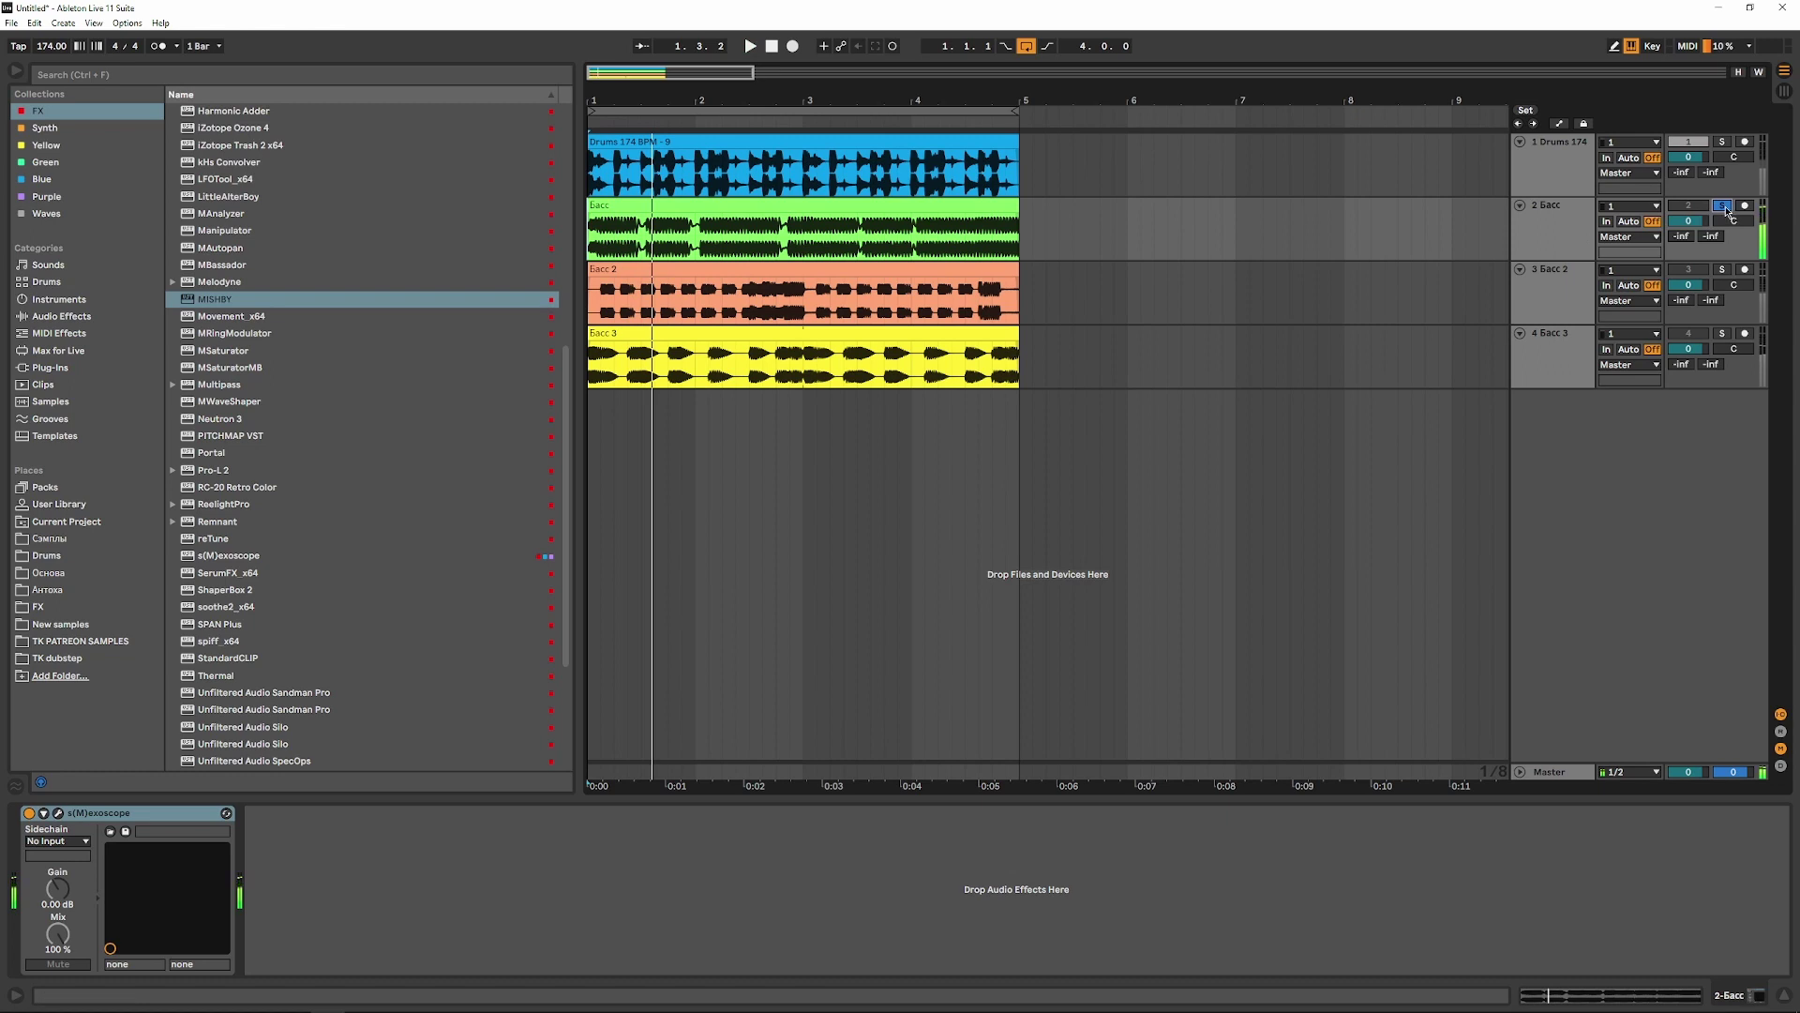
# - Audition the Басс 2 and Басс 3 tracks one after another in solo
pyautogui.click(1724, 268)
pyautogui.press('space')
pyautogui.click(1723, 268)
pyautogui.press('space')
pyautogui.click(1723, 333)
pyautogui.press('space')
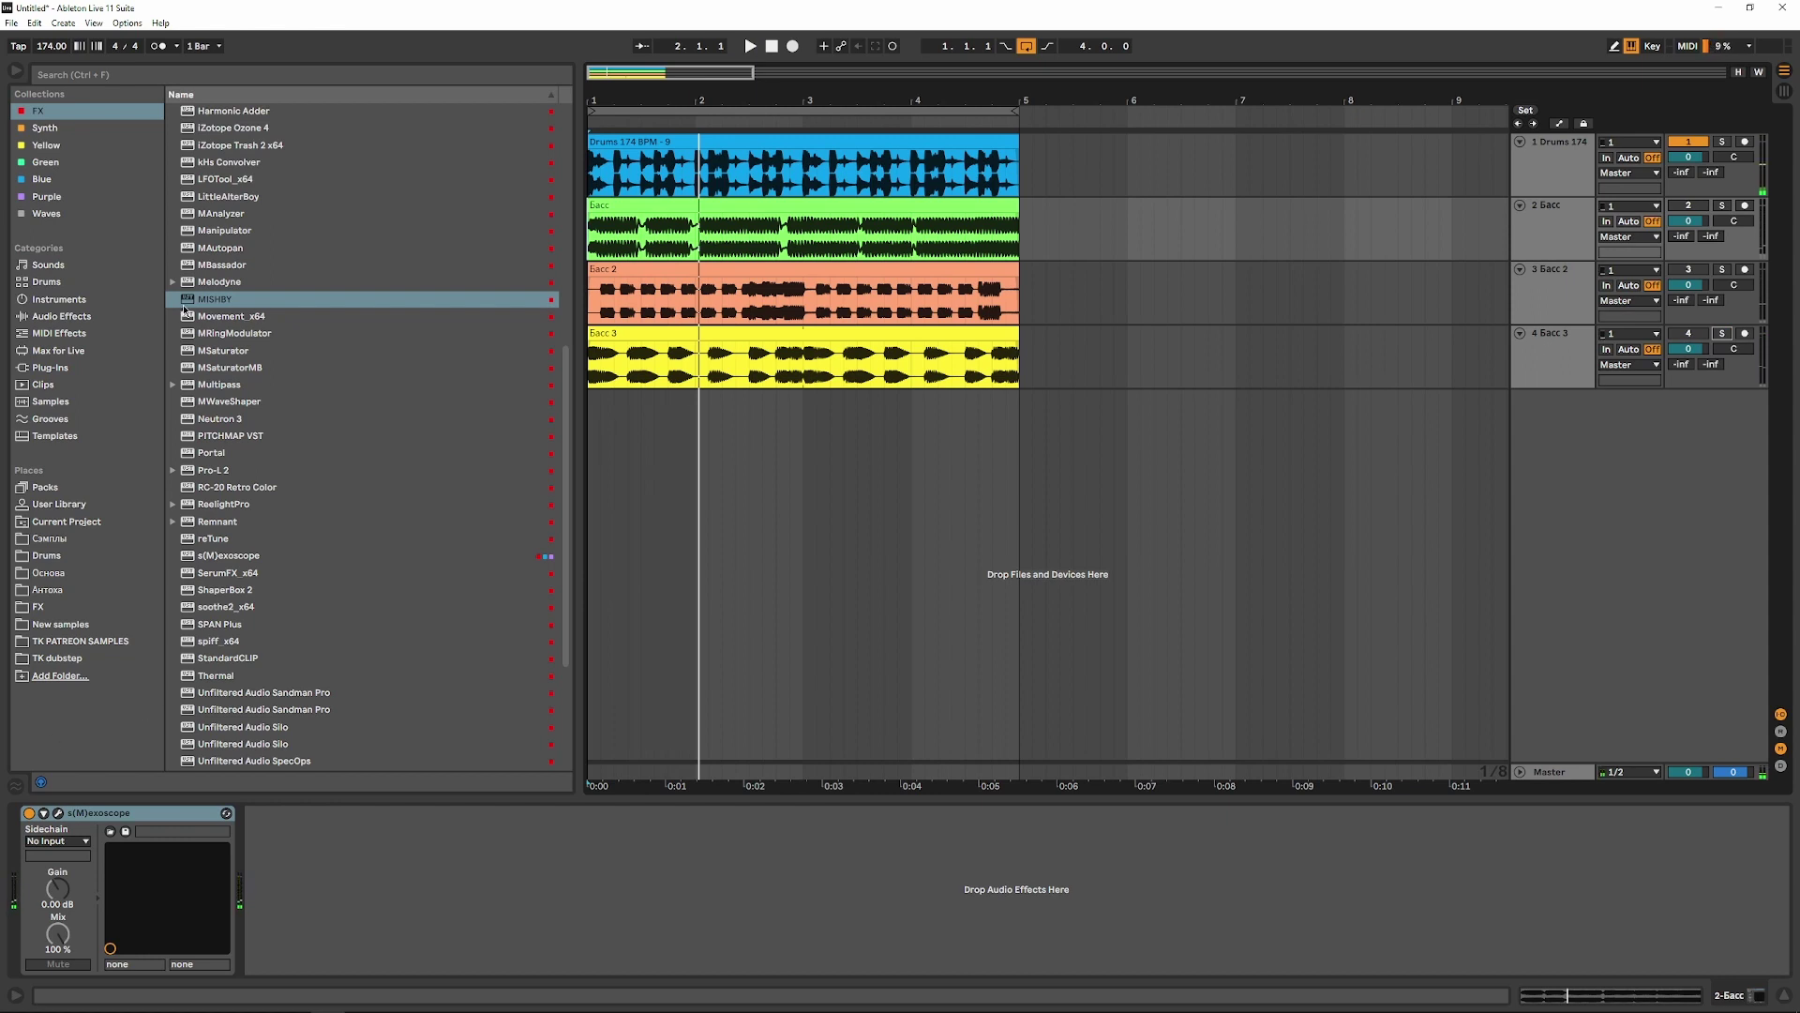
# - Add the MISHBY effect to the Басс track and place it ahead of s(M)exoscope
pyautogui.moveTo(205, 302); pyautogui.dragTo(602, 373)
pyautogui.moveTo(290, 815); pyautogui.dragTo(24, 832)
pyautogui.moveTo(935, 461); pyautogui.dragTo(1016, 237)
# - Solo the Басс 3 track and raise the Qualty knob of the open MISHBY effect
pyautogui.click(1724, 335)
pyautogui.press('space')
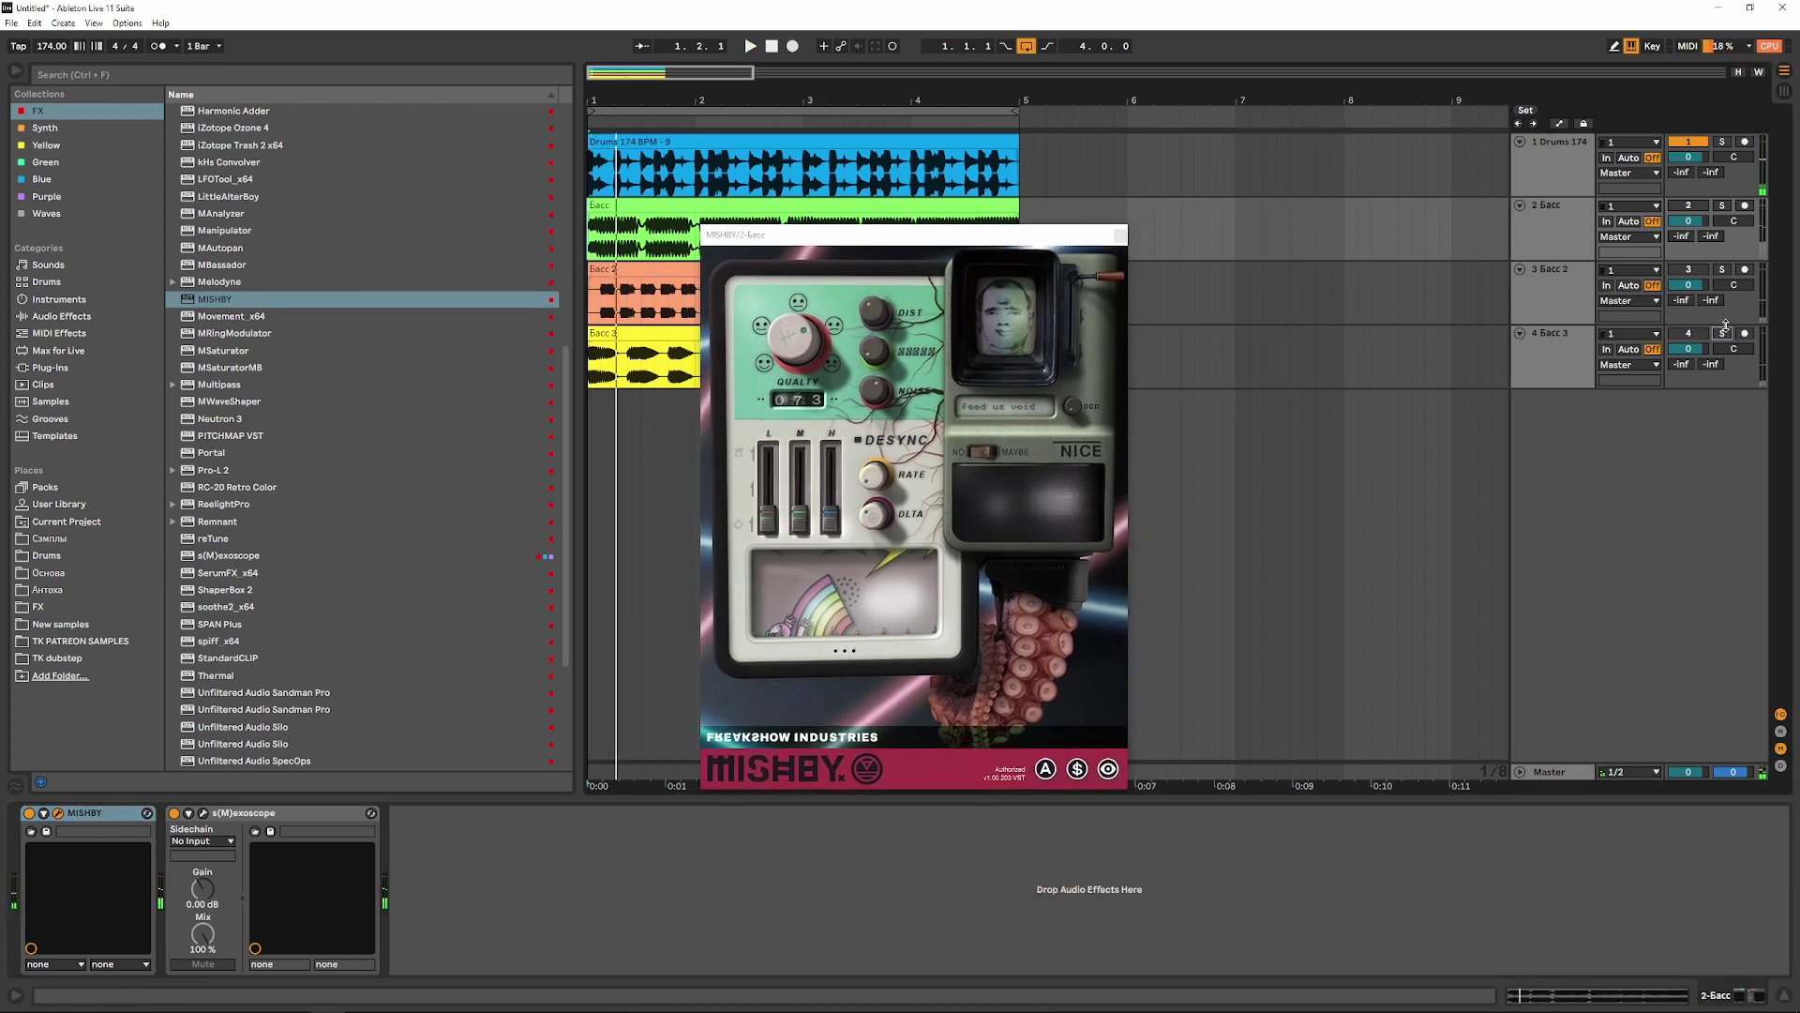
pyautogui.press('space')
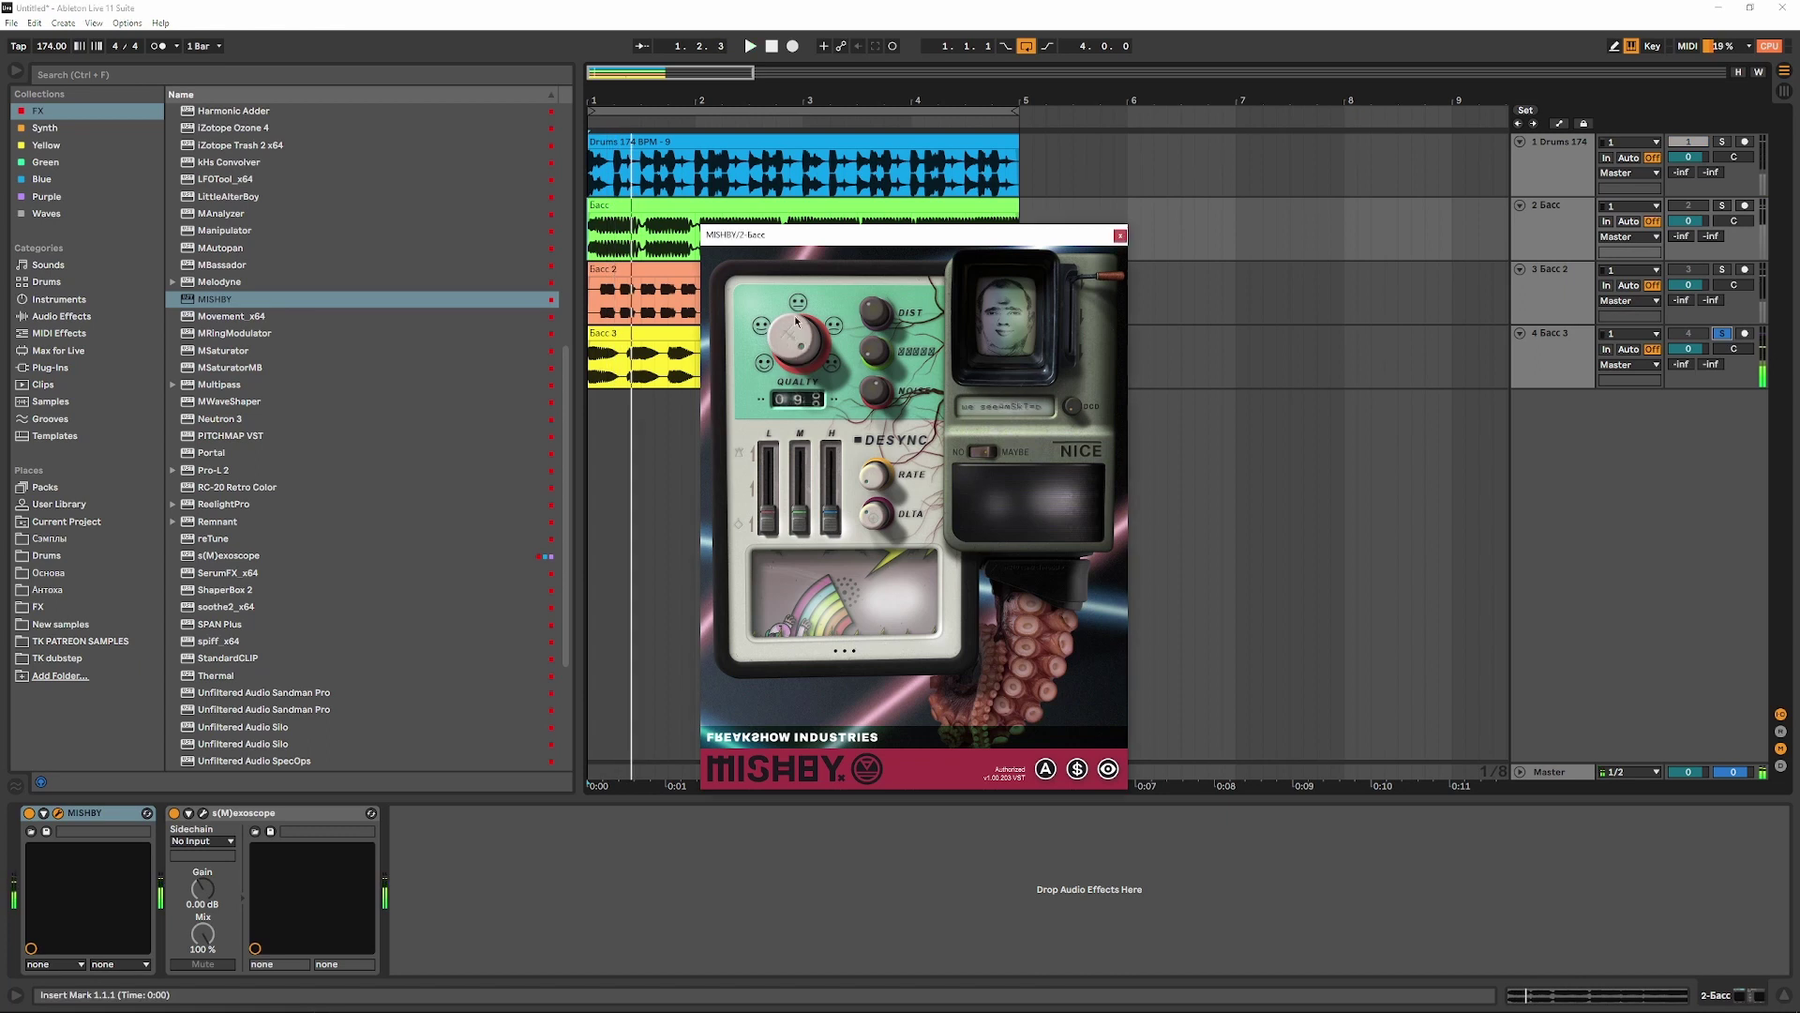
pyautogui.moveTo(795, 317); pyautogui.dragTo(797, 321)
pyautogui.press('space')
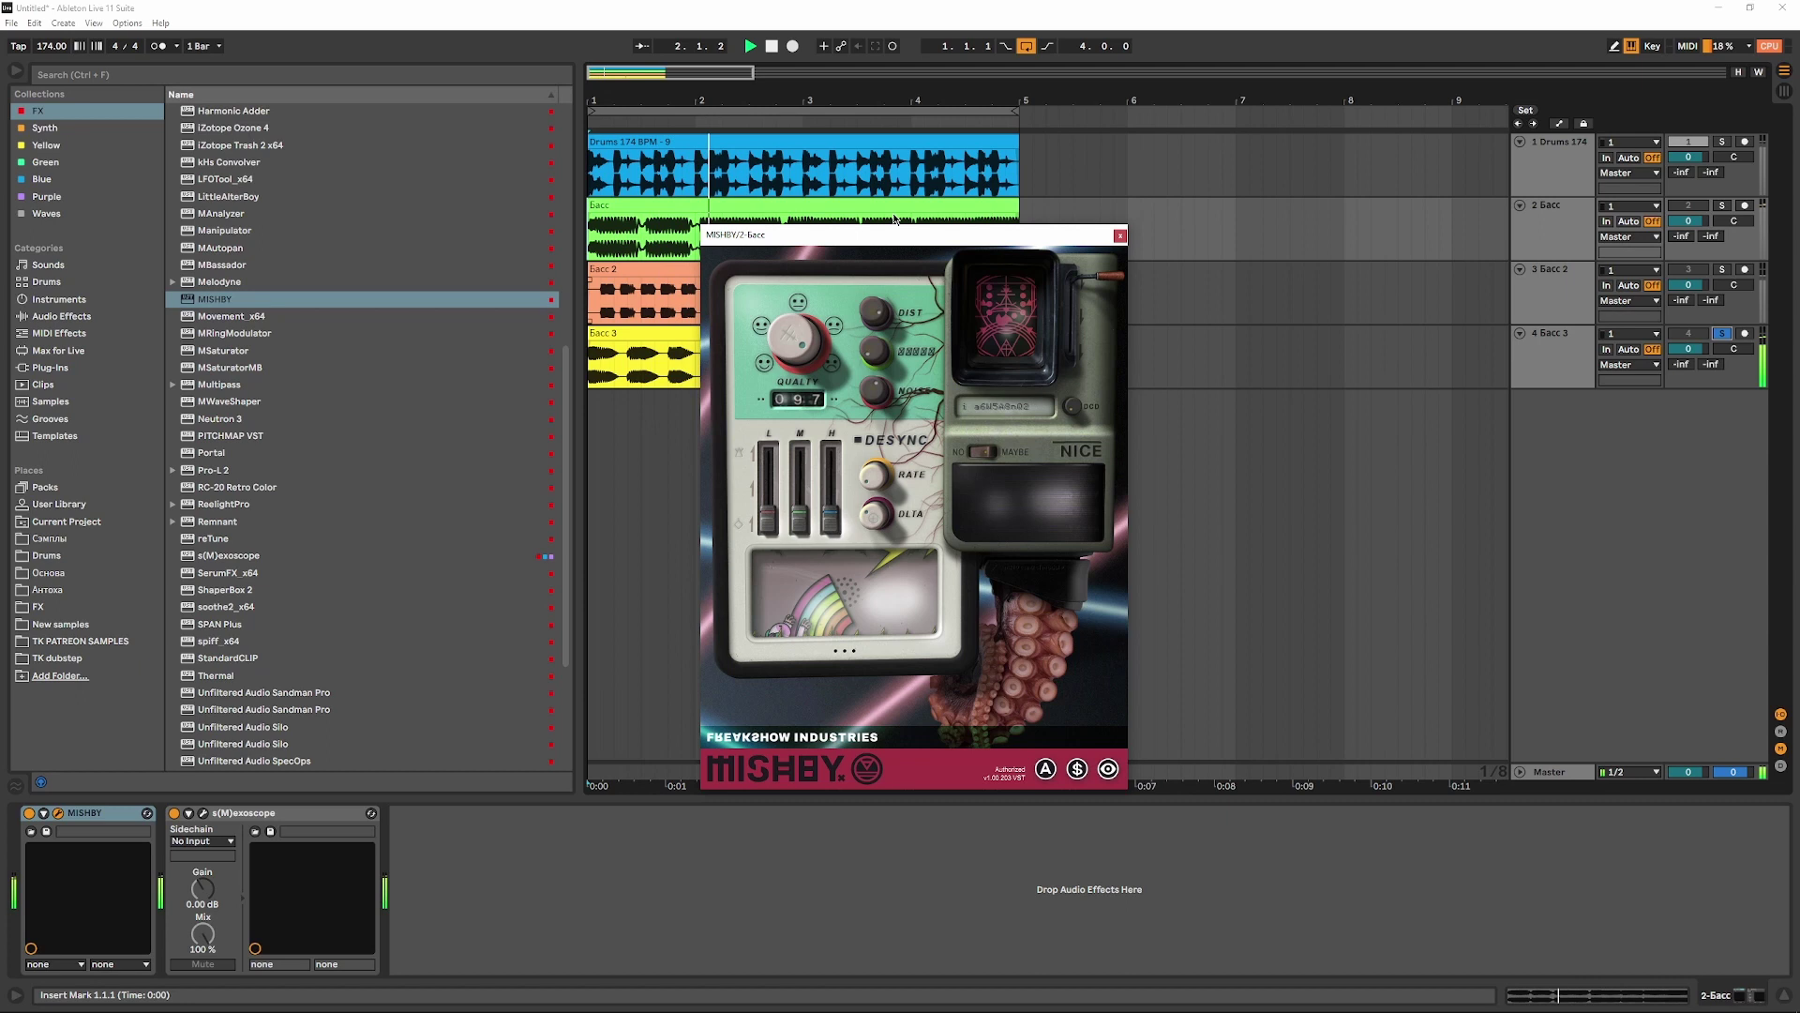
# - Add MISHBY ahead of s(M)exoscope on the Басс 3 track and set its Qualty to 100
pyautogui.click(1558, 378)
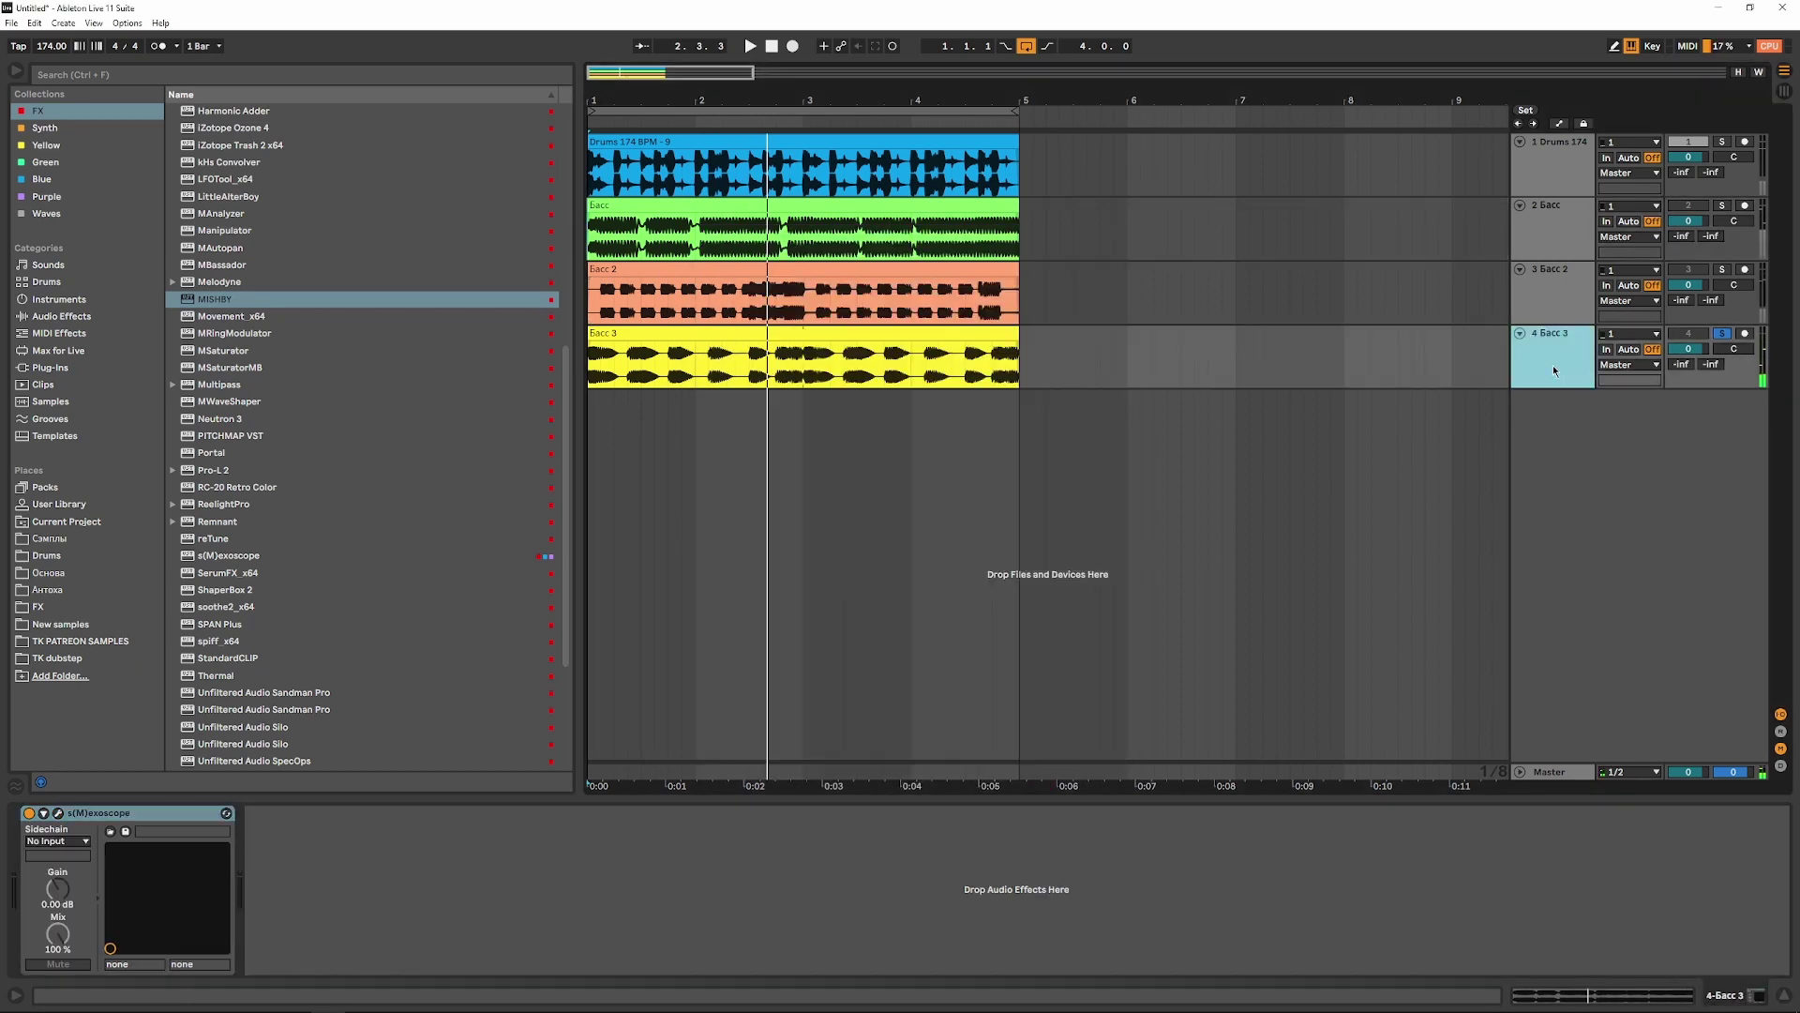
pyautogui.moveTo(214, 318); pyautogui.dragTo(30, 875)
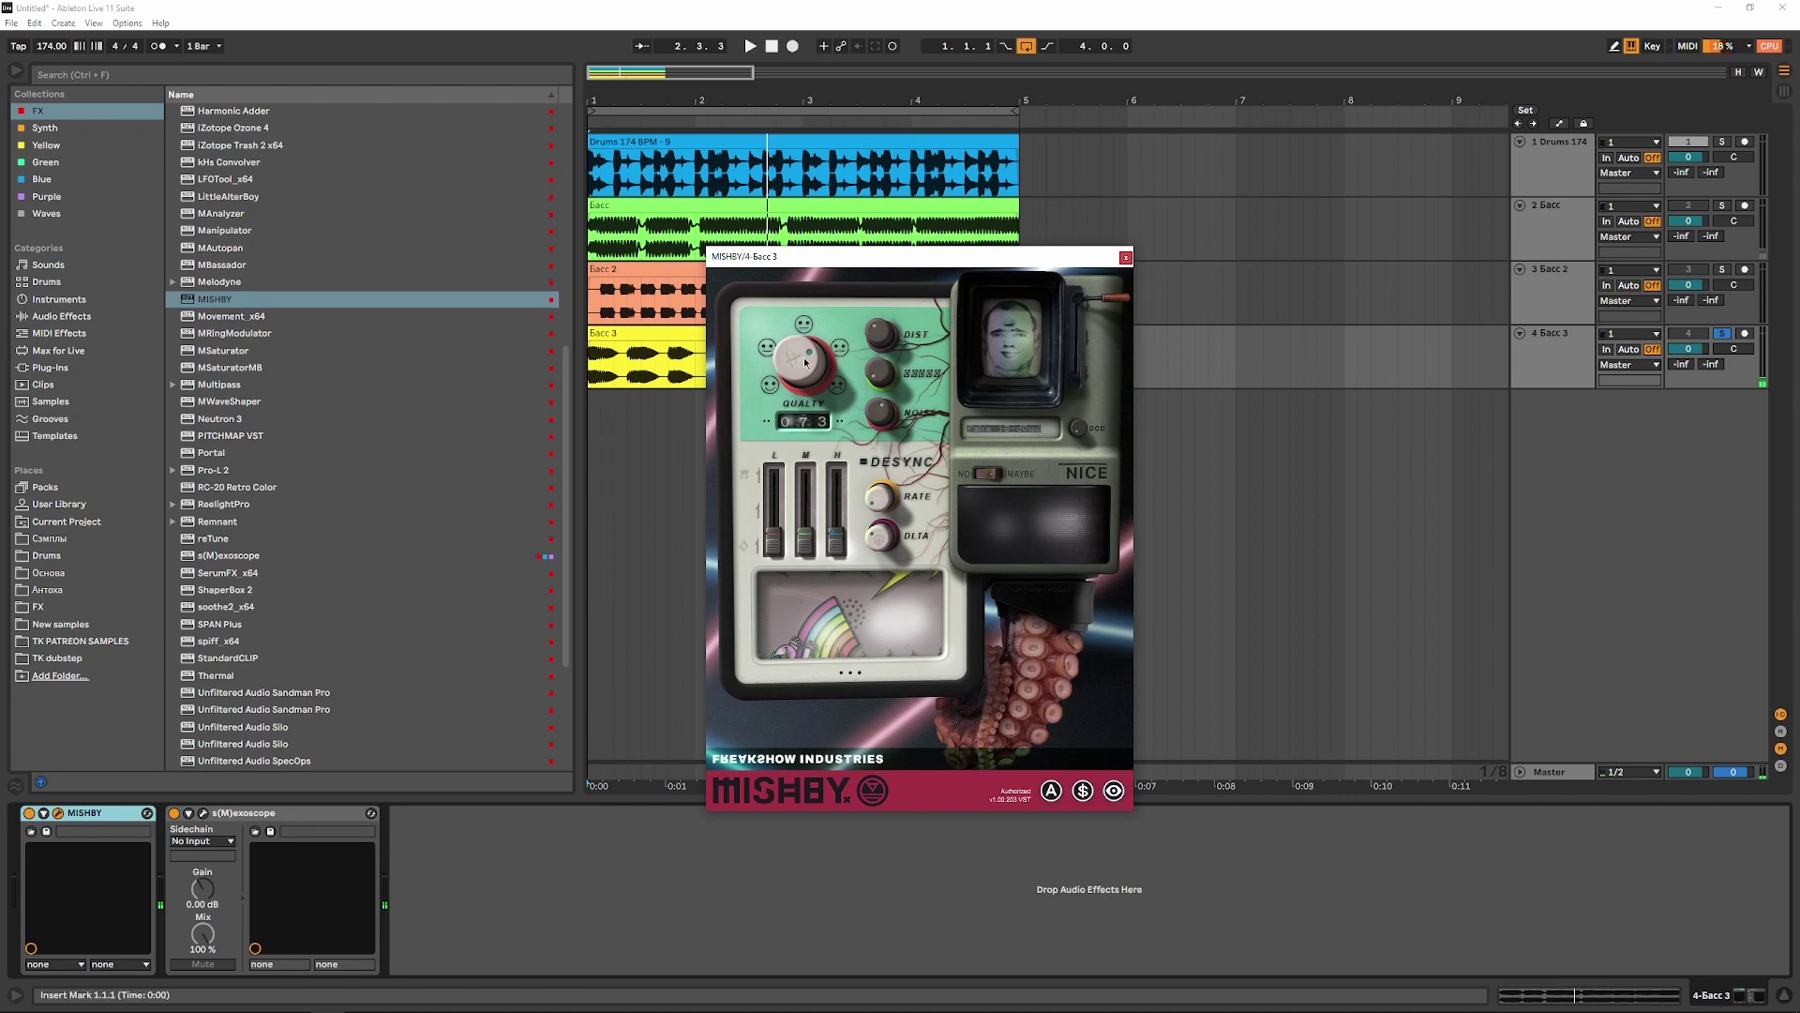
pyautogui.moveTo(819, 377); pyautogui.dragTo(819, 325)
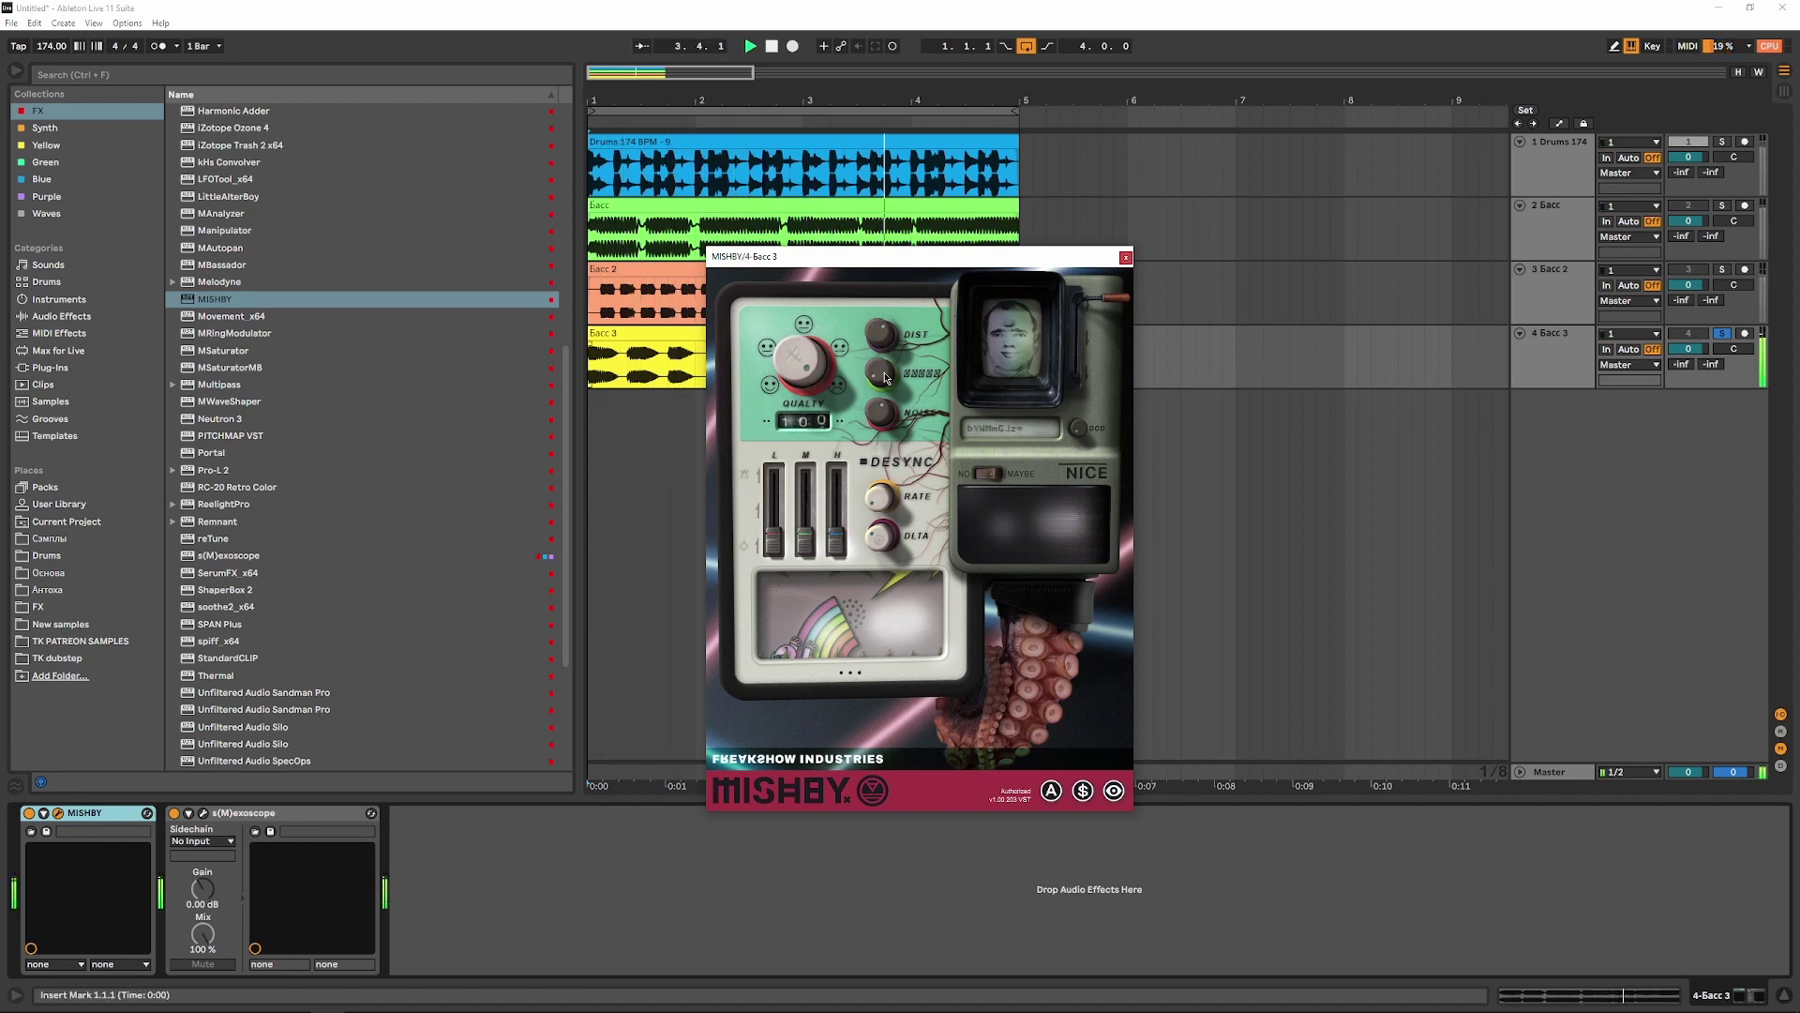
# - Open the s(M)exoscope waveform display and arrange it beside the MISHBY window
pyautogui.click(203, 813)
pyautogui.moveTo(1000, 450); pyautogui.dragTo(1430, 459)
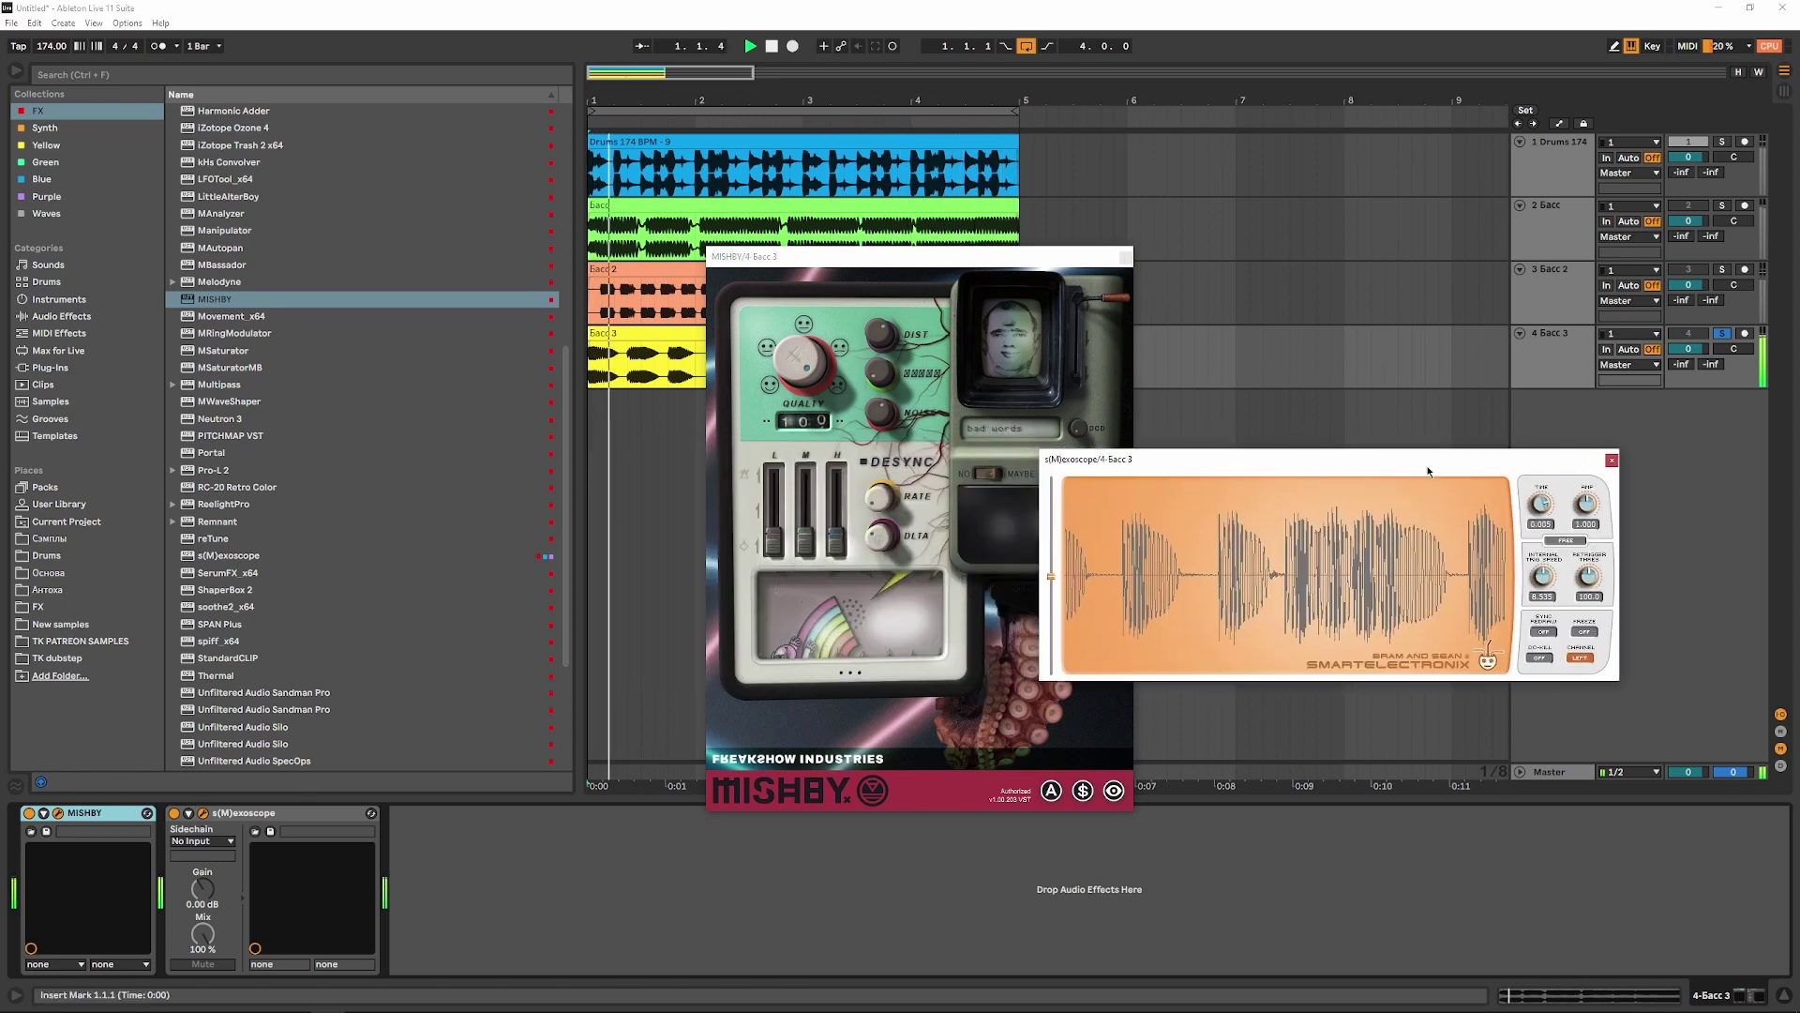
pyautogui.moveTo(968, 249); pyautogui.dragTo(835, 267)
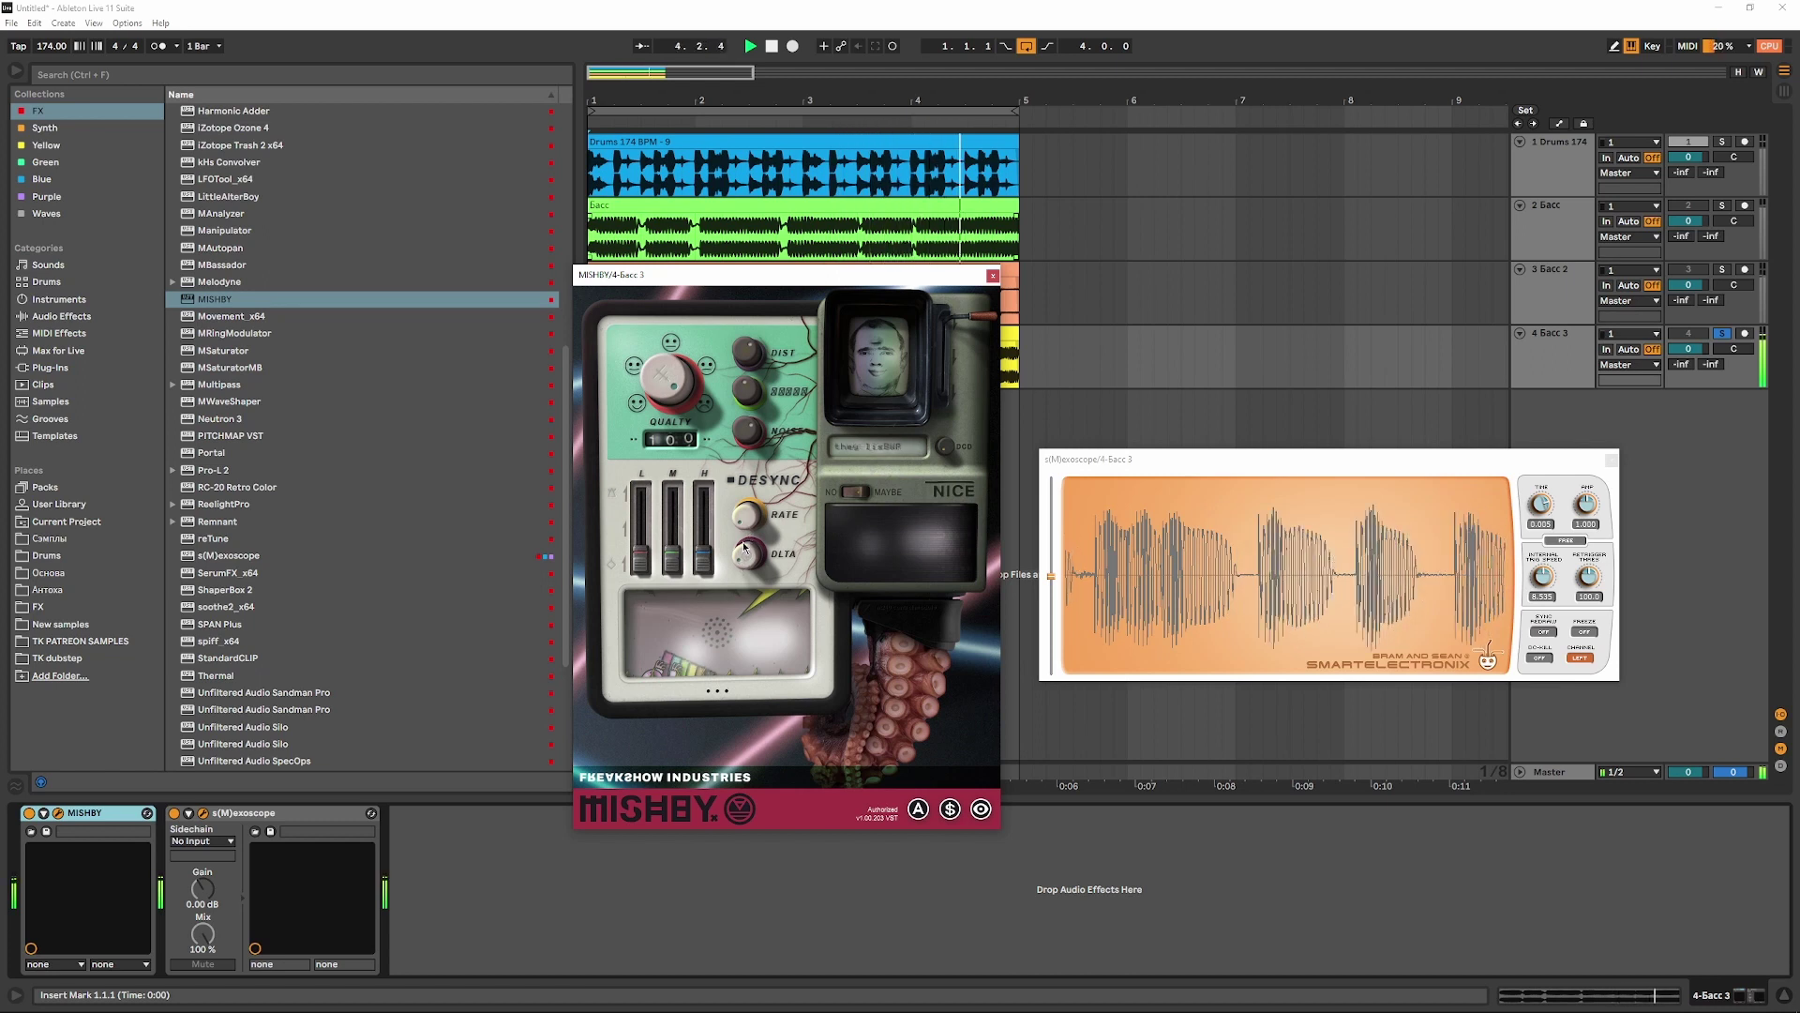
# - Switch MISHBY's NICE section from NO to MAYBE and adjust its lowest slider during playback
pyautogui.click(853, 492)
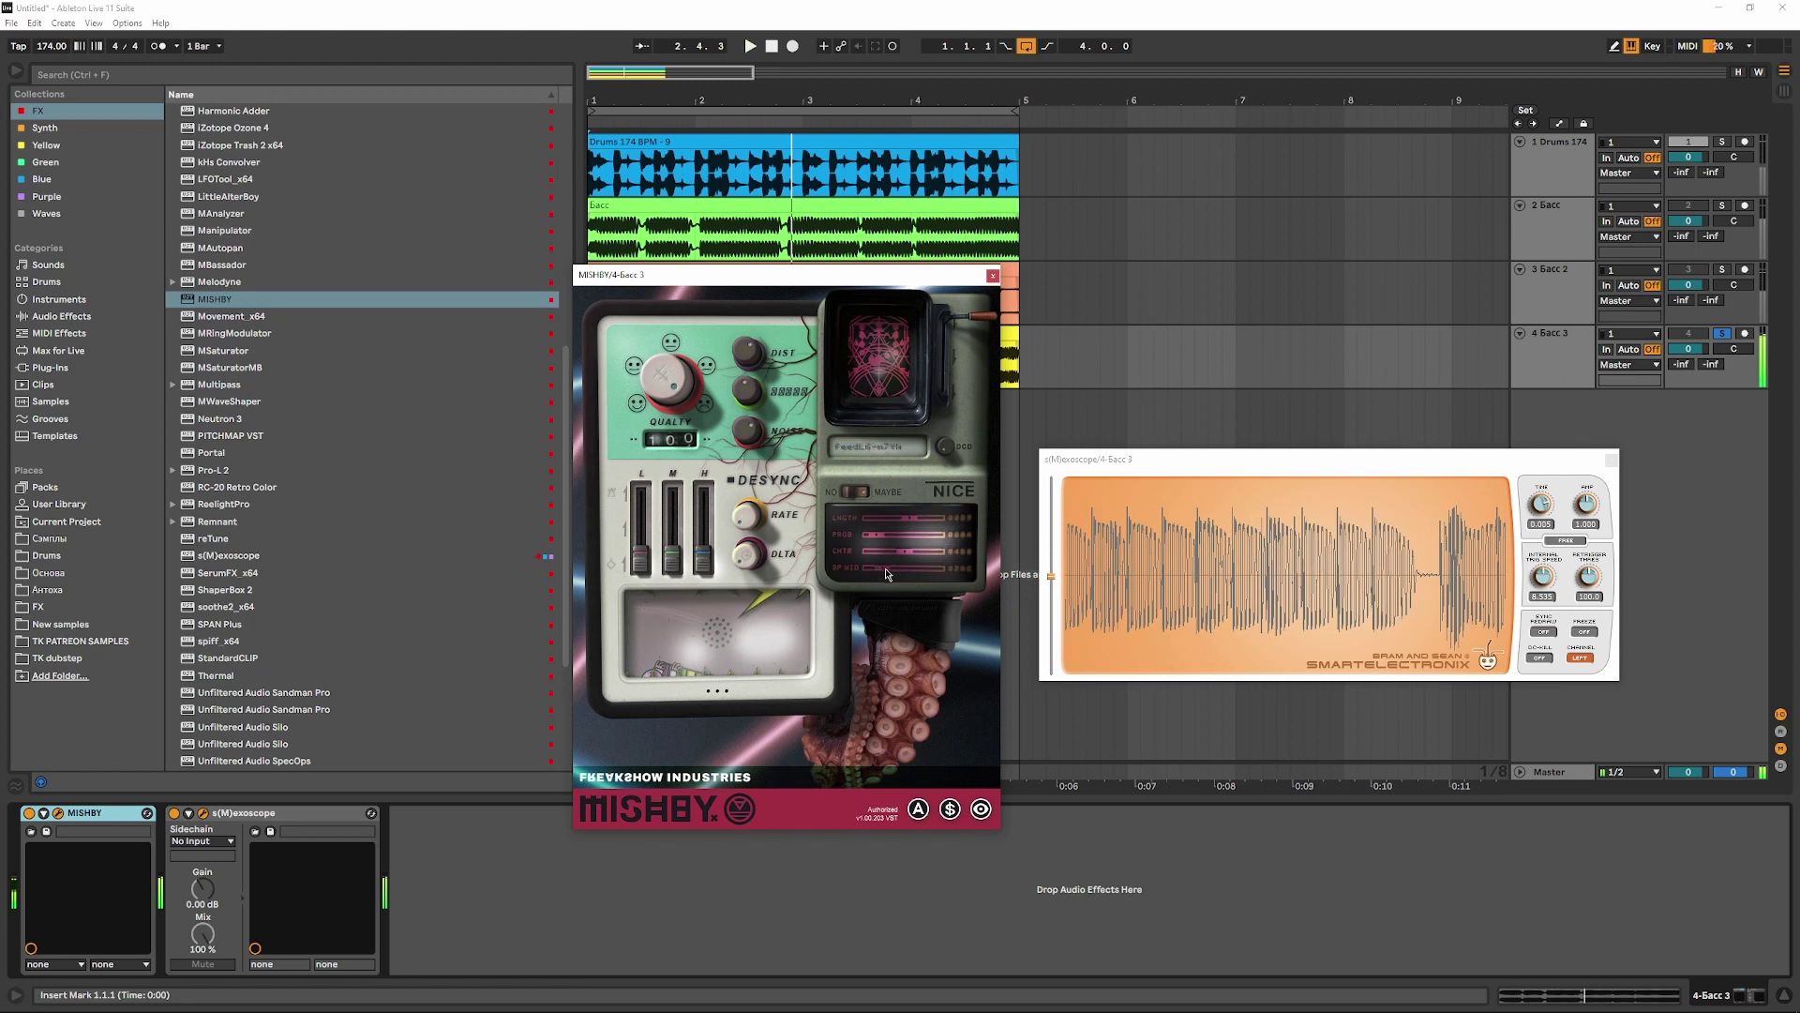
pyautogui.press('space')
pyautogui.moveTo(894, 569)
pyautogui.mouseDown()
pyautogui.moveTo(926, 569)
pyautogui.moveTo(907, 572)
pyautogui.mouseUp()
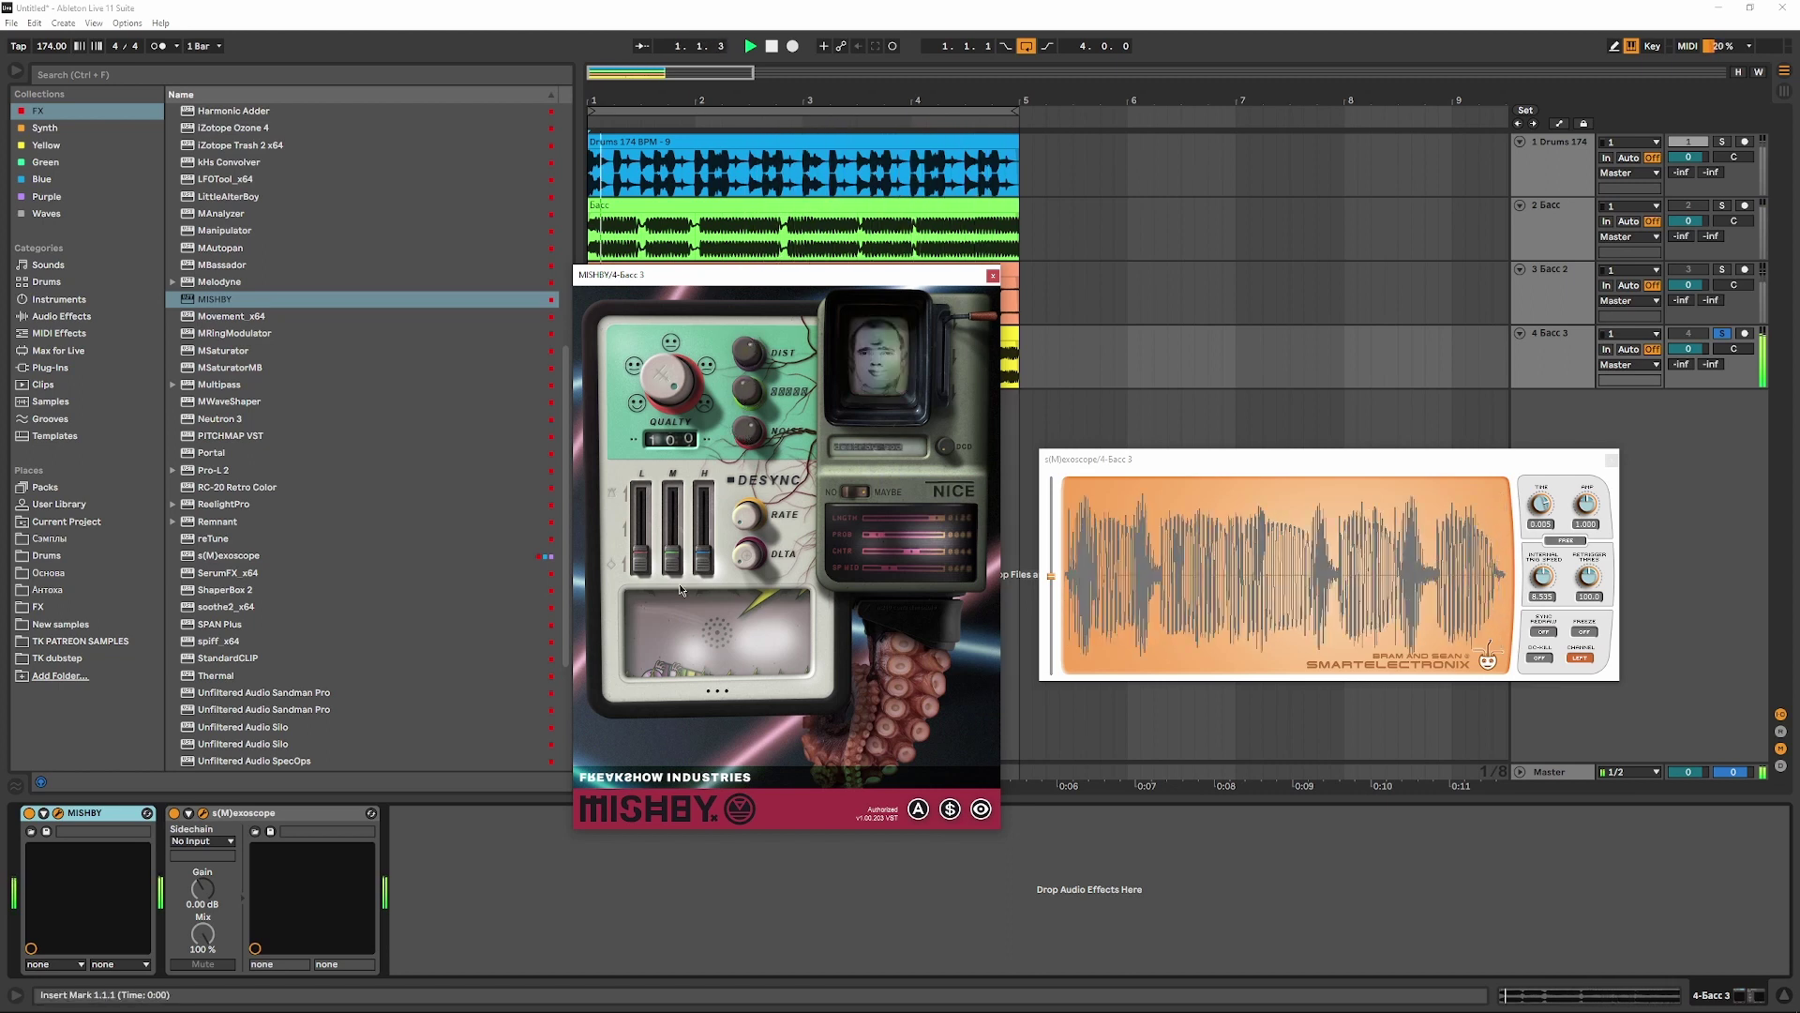
# - Raise MISHBY's H fader and adjust the third slider in its NICE section while auditioning Басс 3
pyautogui.press('space')
pyautogui.moveTo(705, 557); pyautogui.dragTo(711, 479)
pyautogui.press('space')
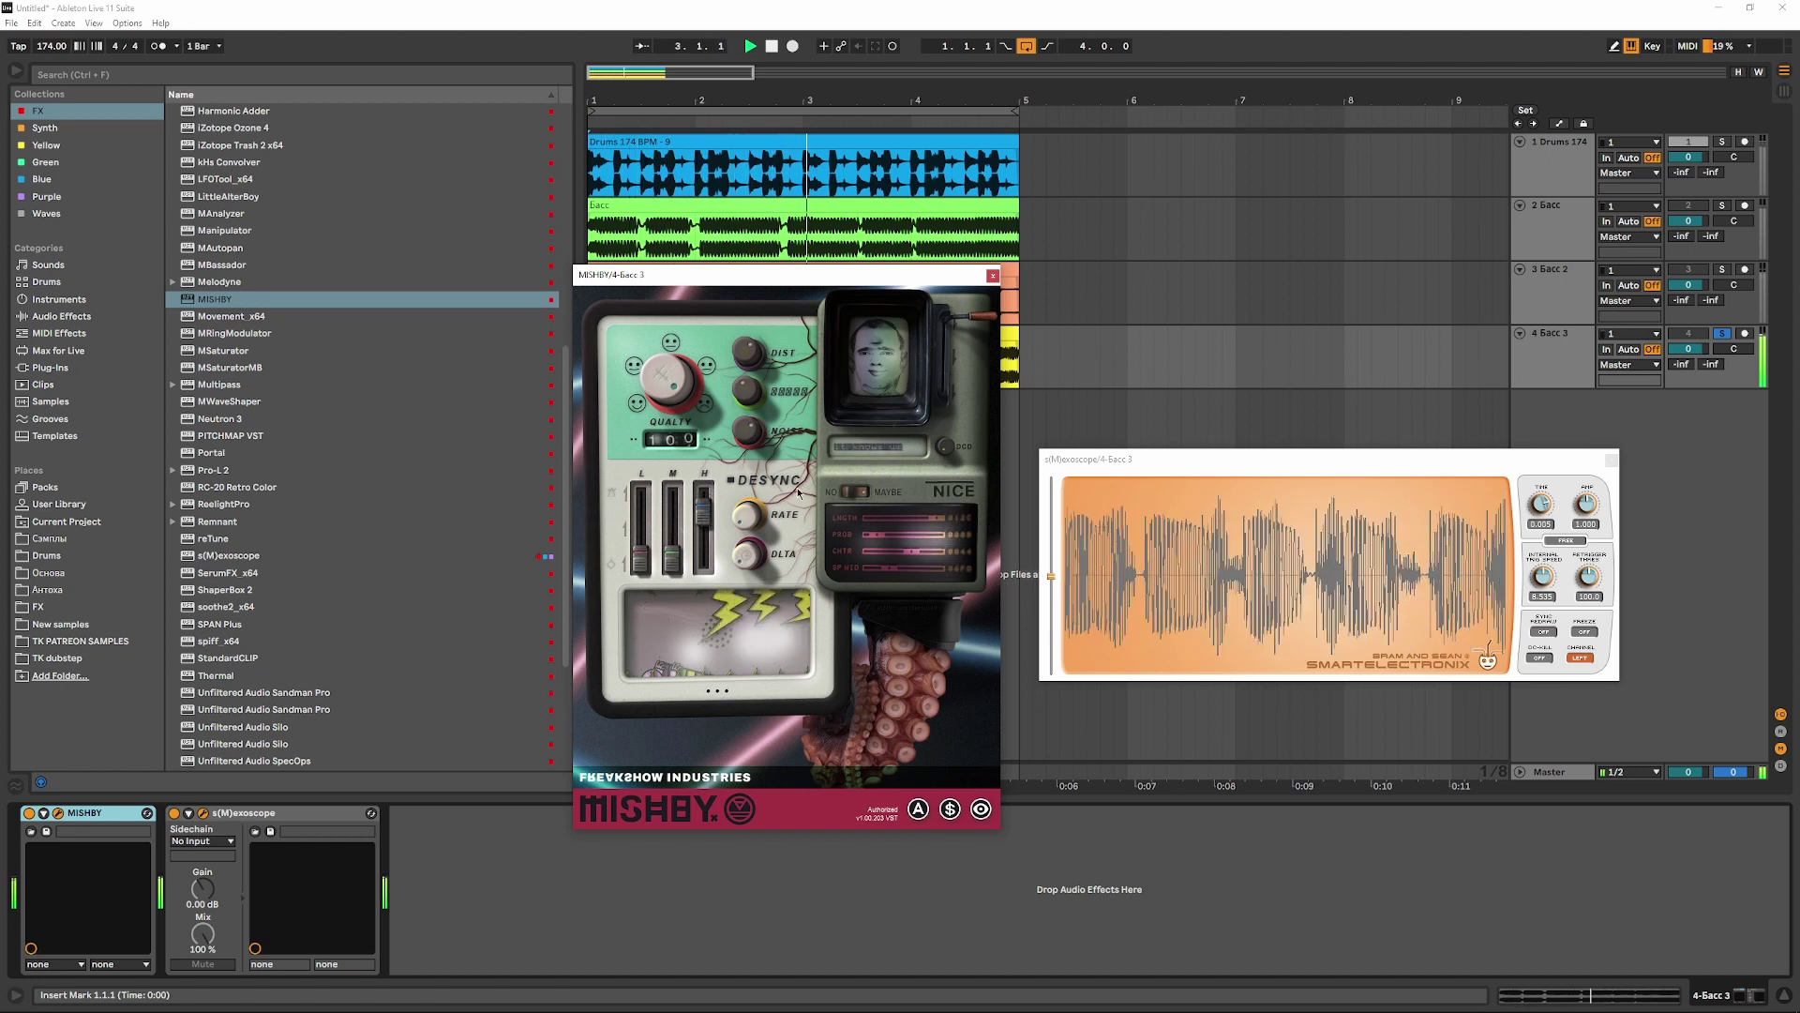
pyautogui.press('space')
pyautogui.moveTo(913, 553)
pyautogui.mouseDown()
pyautogui.moveTo(939, 552)
pyautogui.moveTo(928, 571)
pyautogui.mouseUp()
pyautogui.press('space')
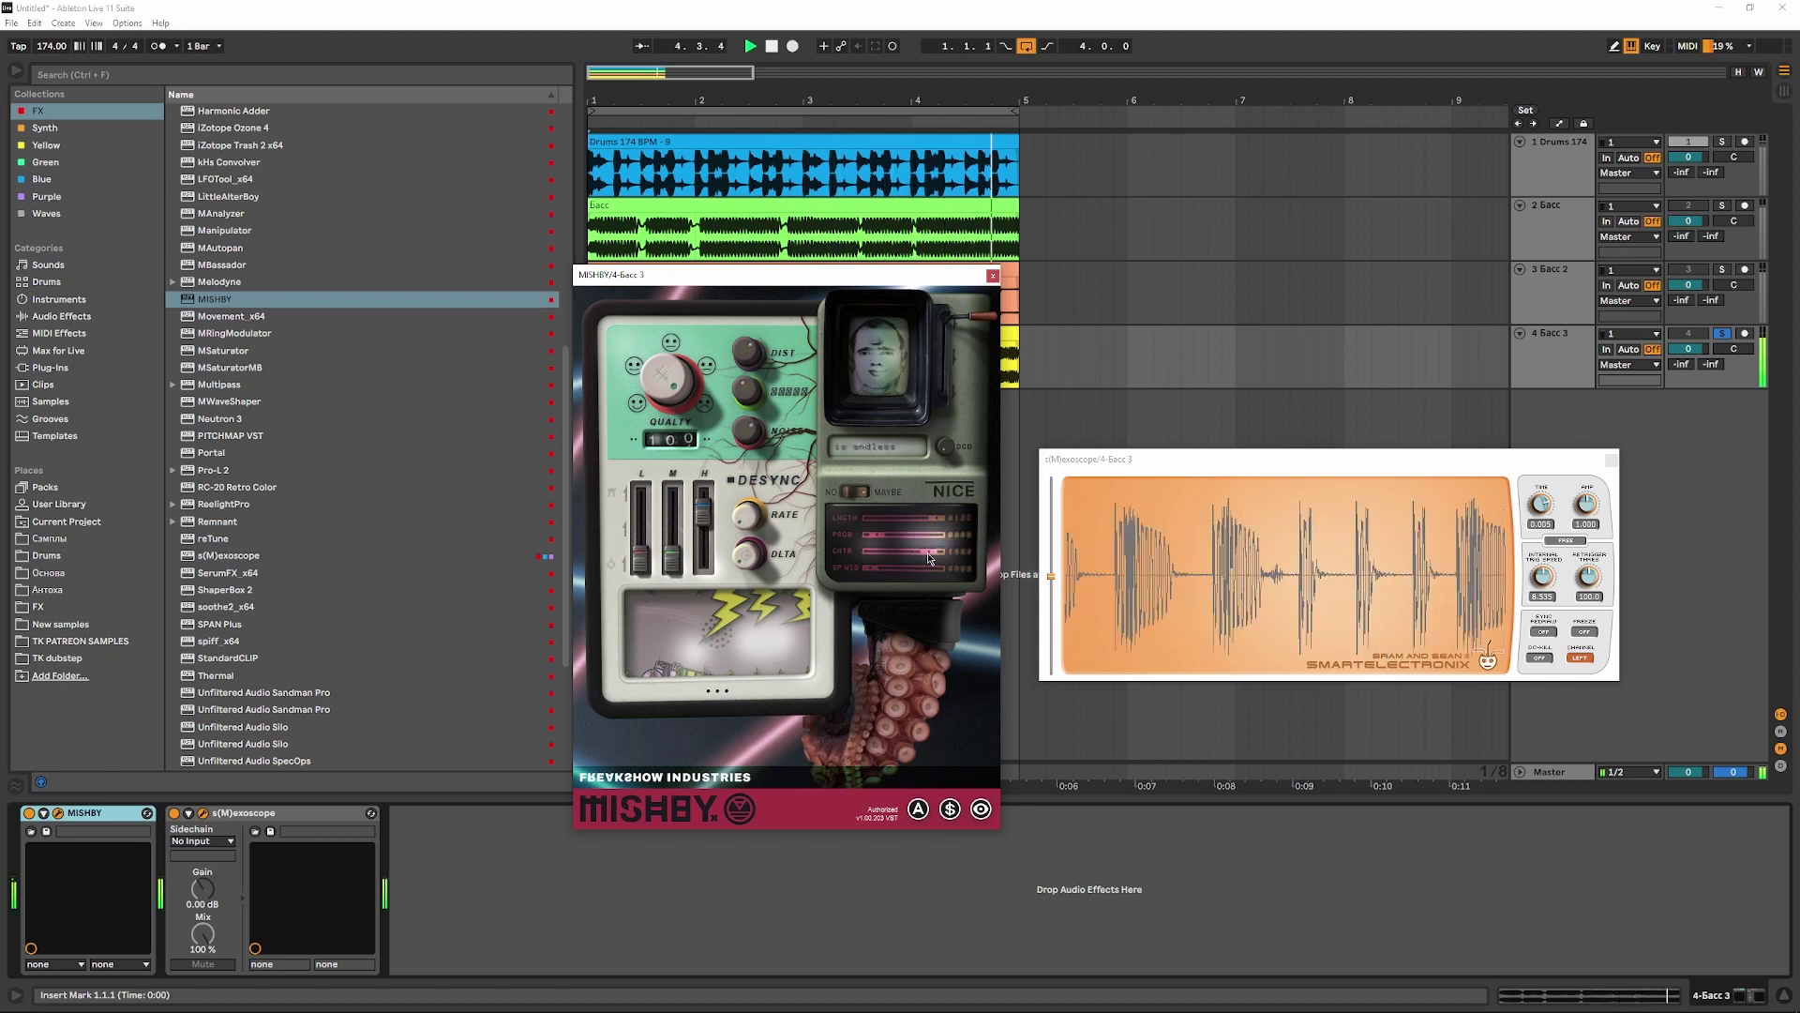
# - Lower the s(M)exoscope Amp value to 0.413
pyautogui.moveTo(1586, 504); pyautogui.dragTo(1585, 515)
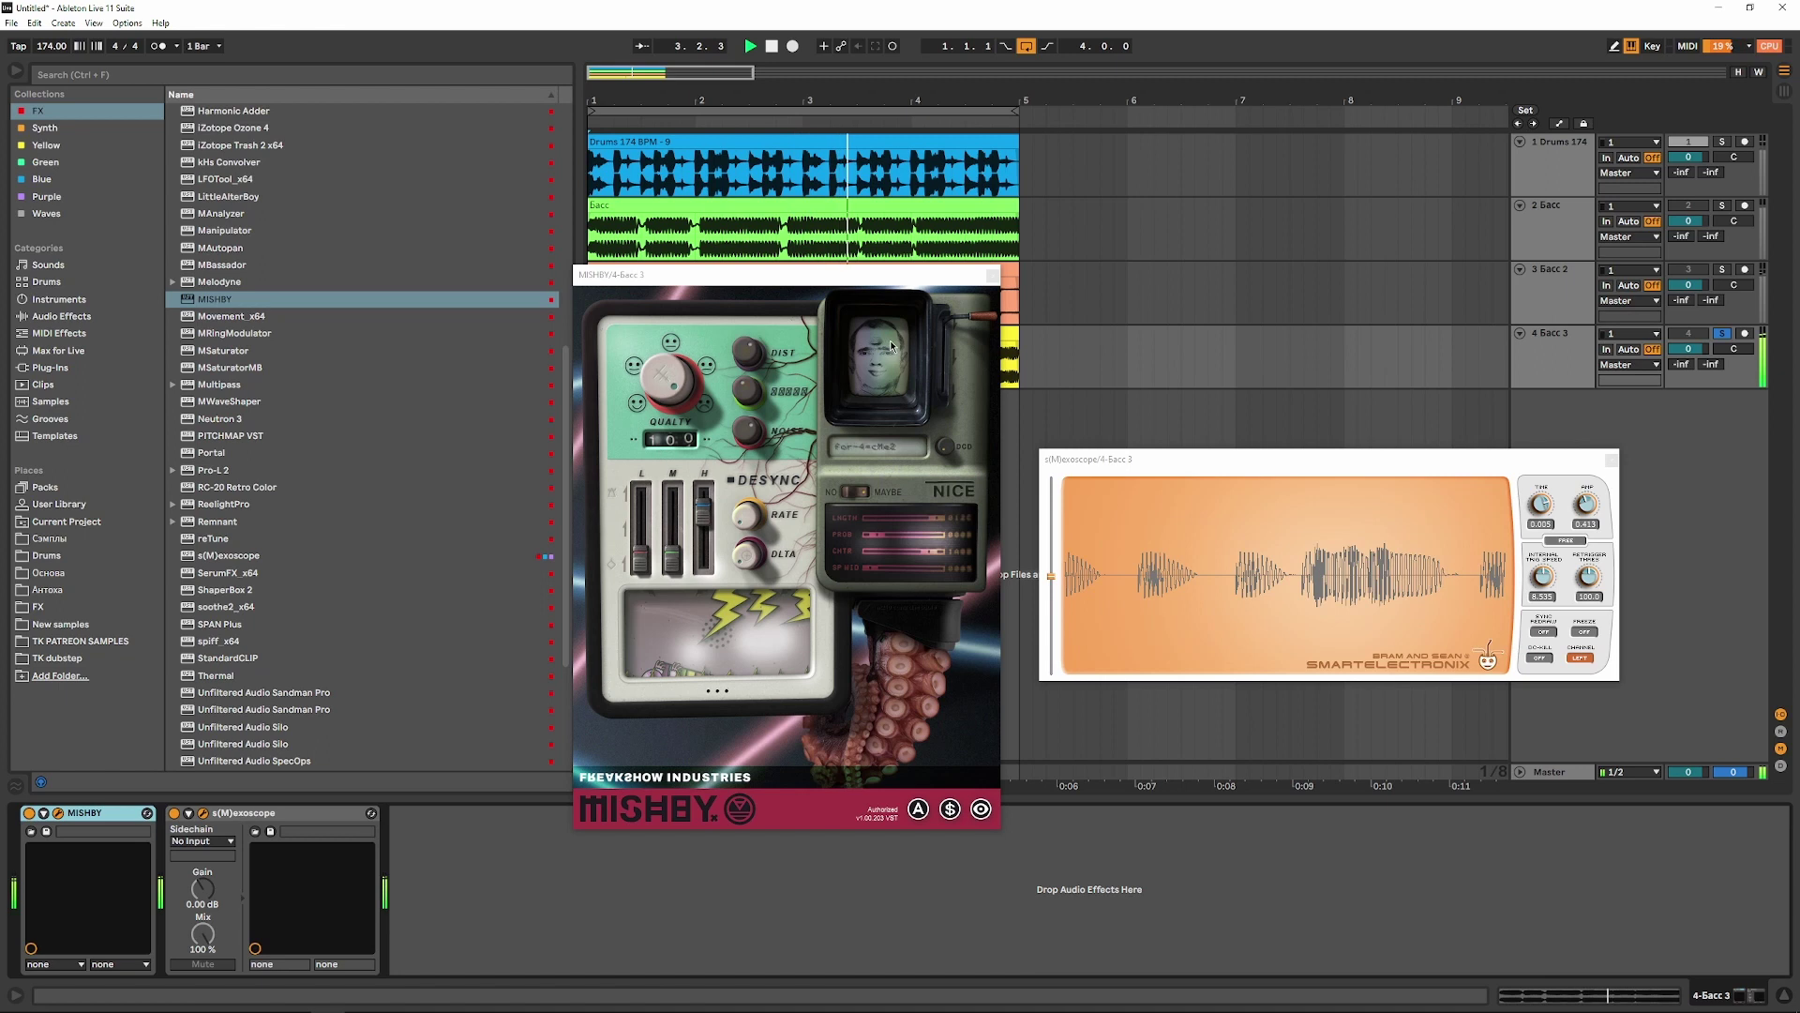
pyautogui.moveTo(989, 321); pyautogui.dragTo(996, 261)
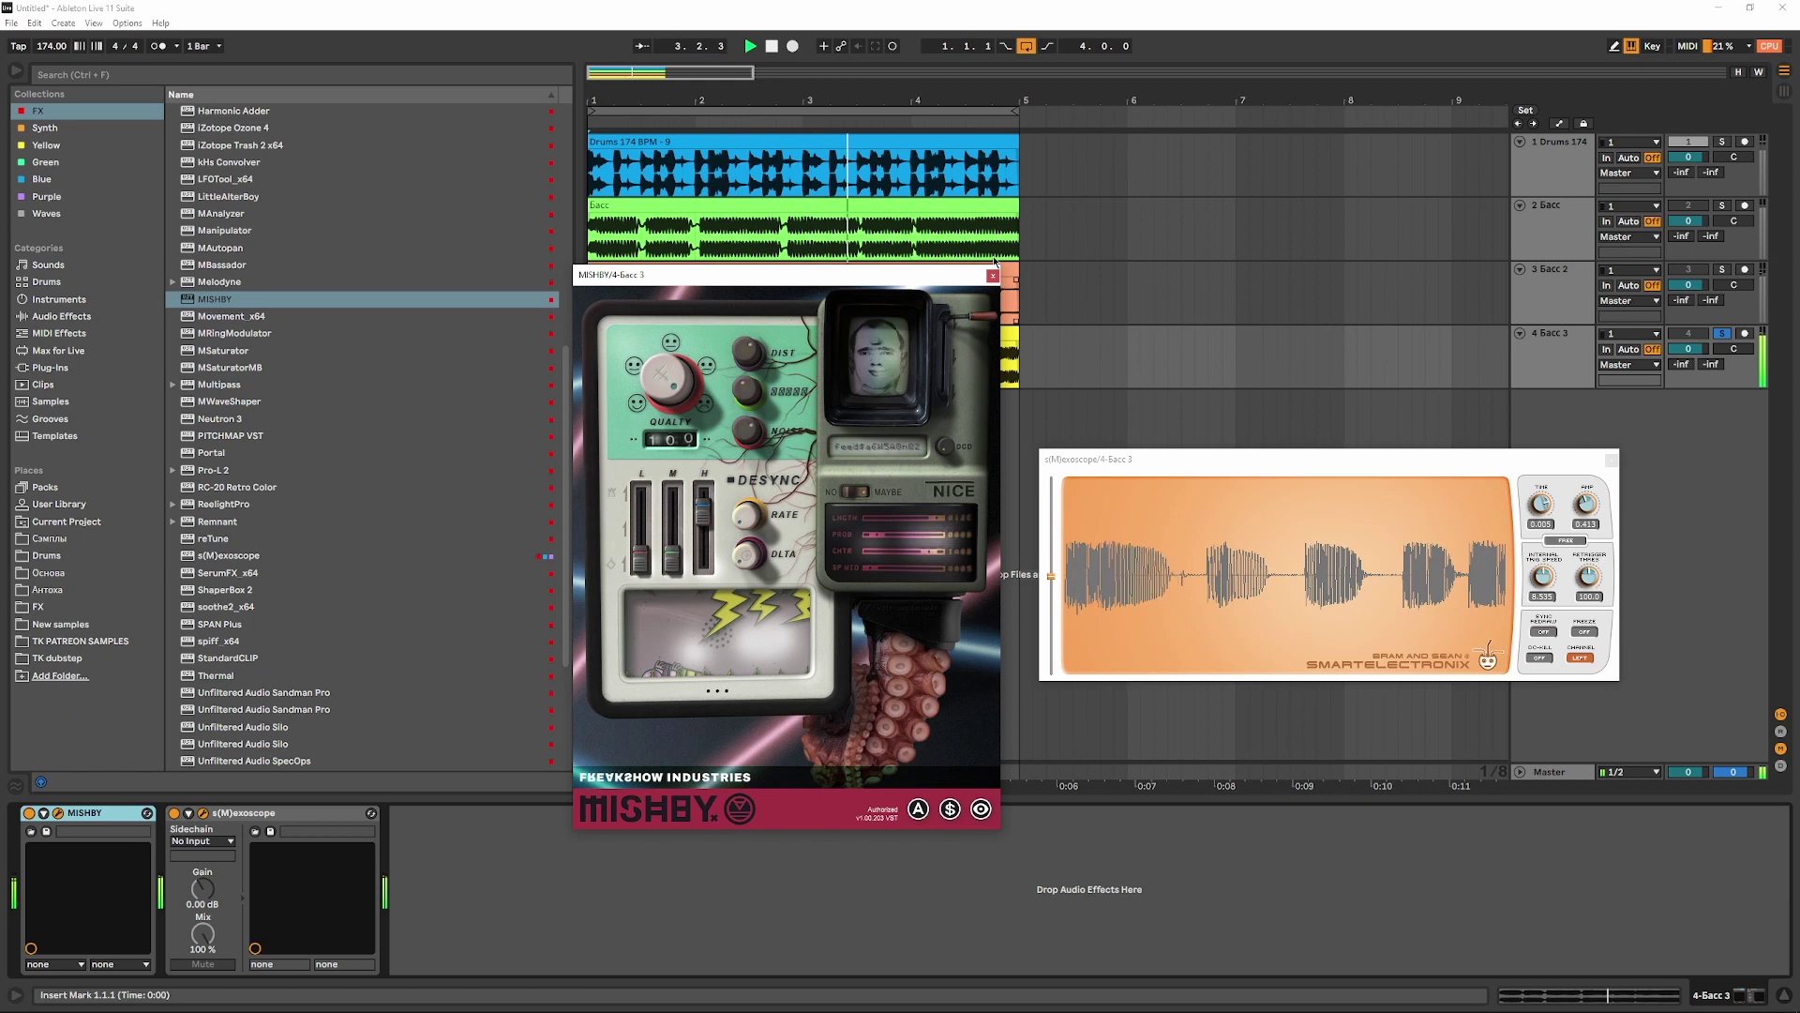
# - Insert the Cut.adv equalizer preset between MISHBY and s(M)exoscope and move the MISHBY window clear of the devices
pyautogui.click(45, 161)
pyautogui.doubleClick(215, 214)
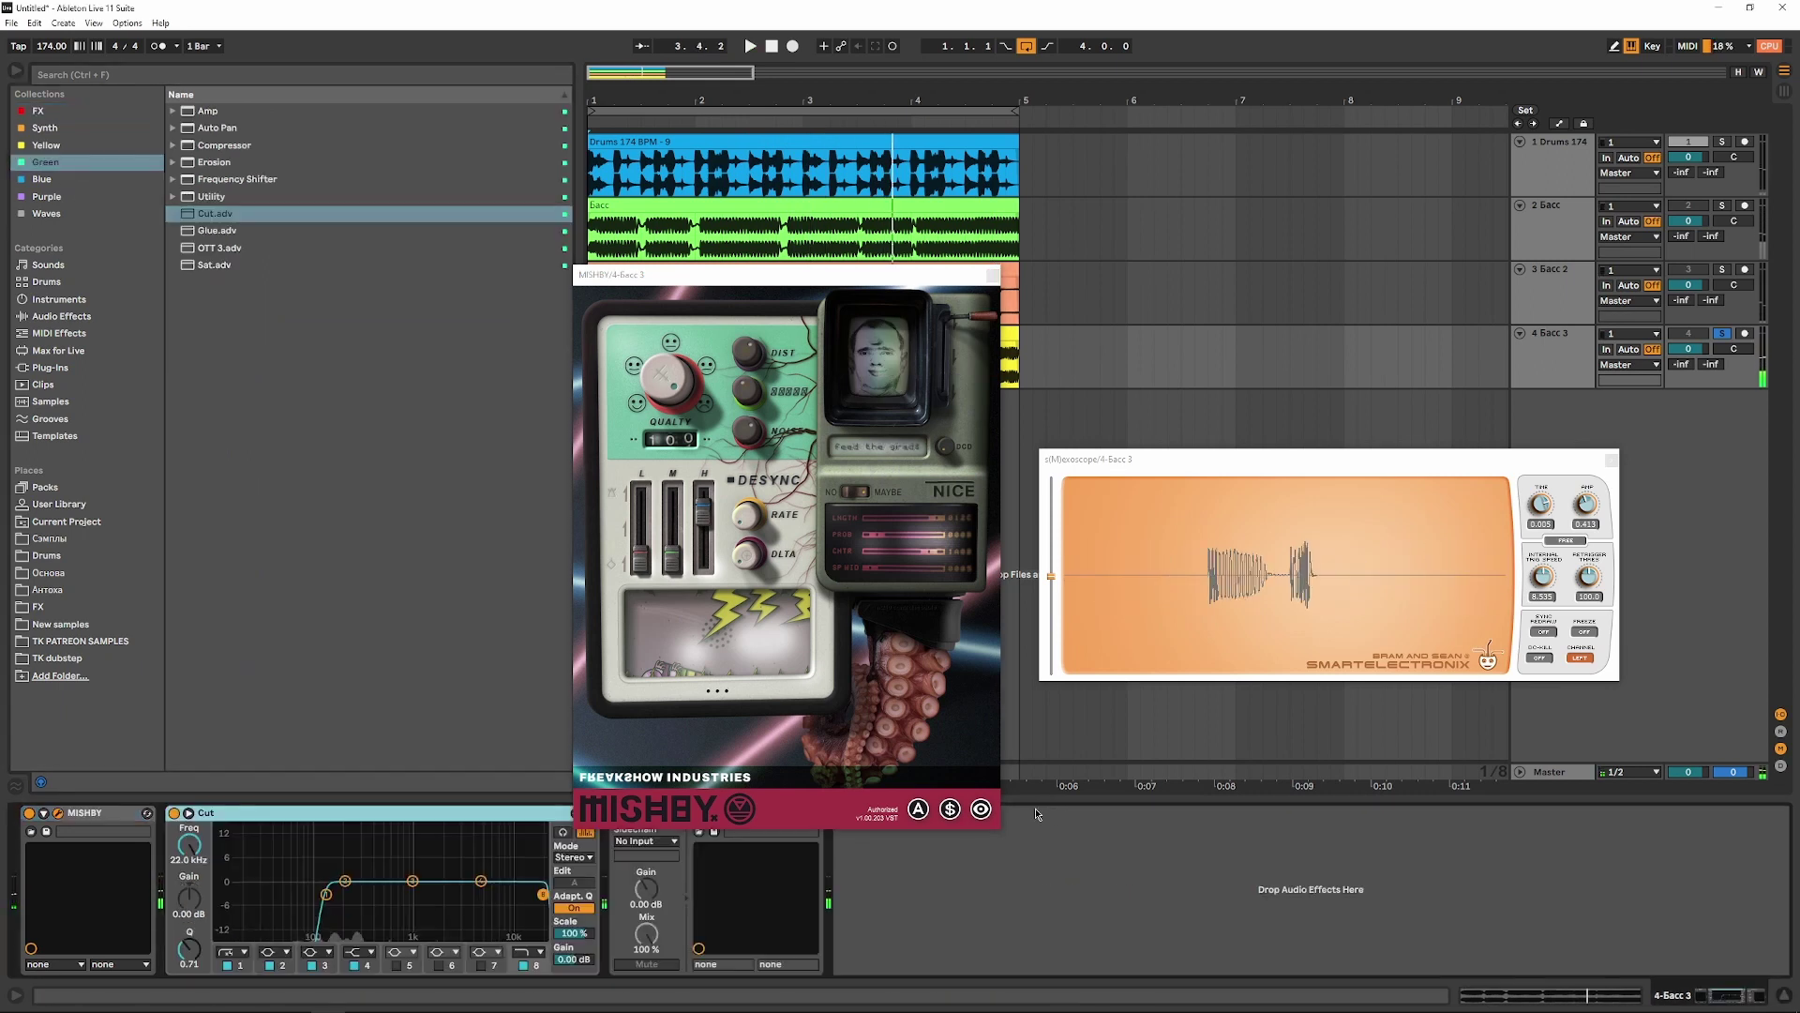
pyautogui.moveTo(825, 275); pyautogui.dragTo(853, 164)
pyautogui.press('space')
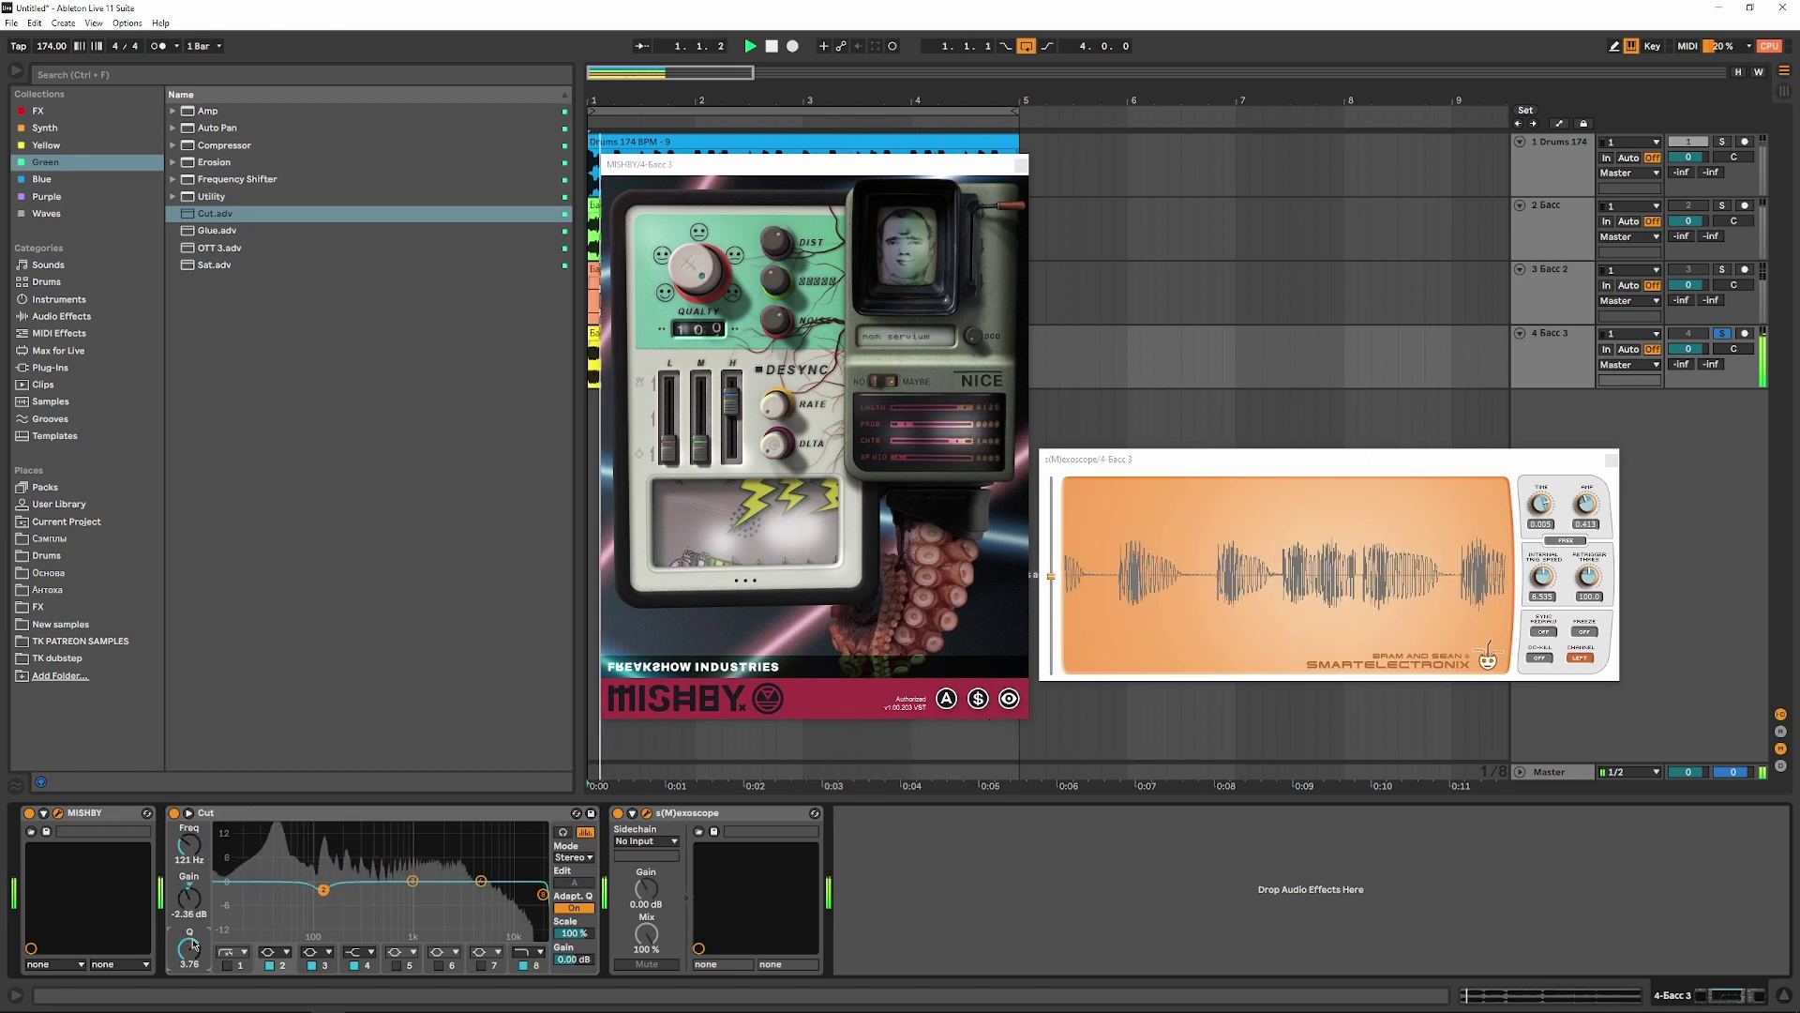
# - Shape the Cut equalizer on Басс 3 with a narrow low-frequency dip and a 2.60 dB boost at 667 Hz
pyautogui.moveTo(321, 890); pyautogui.dragTo(302, 826)
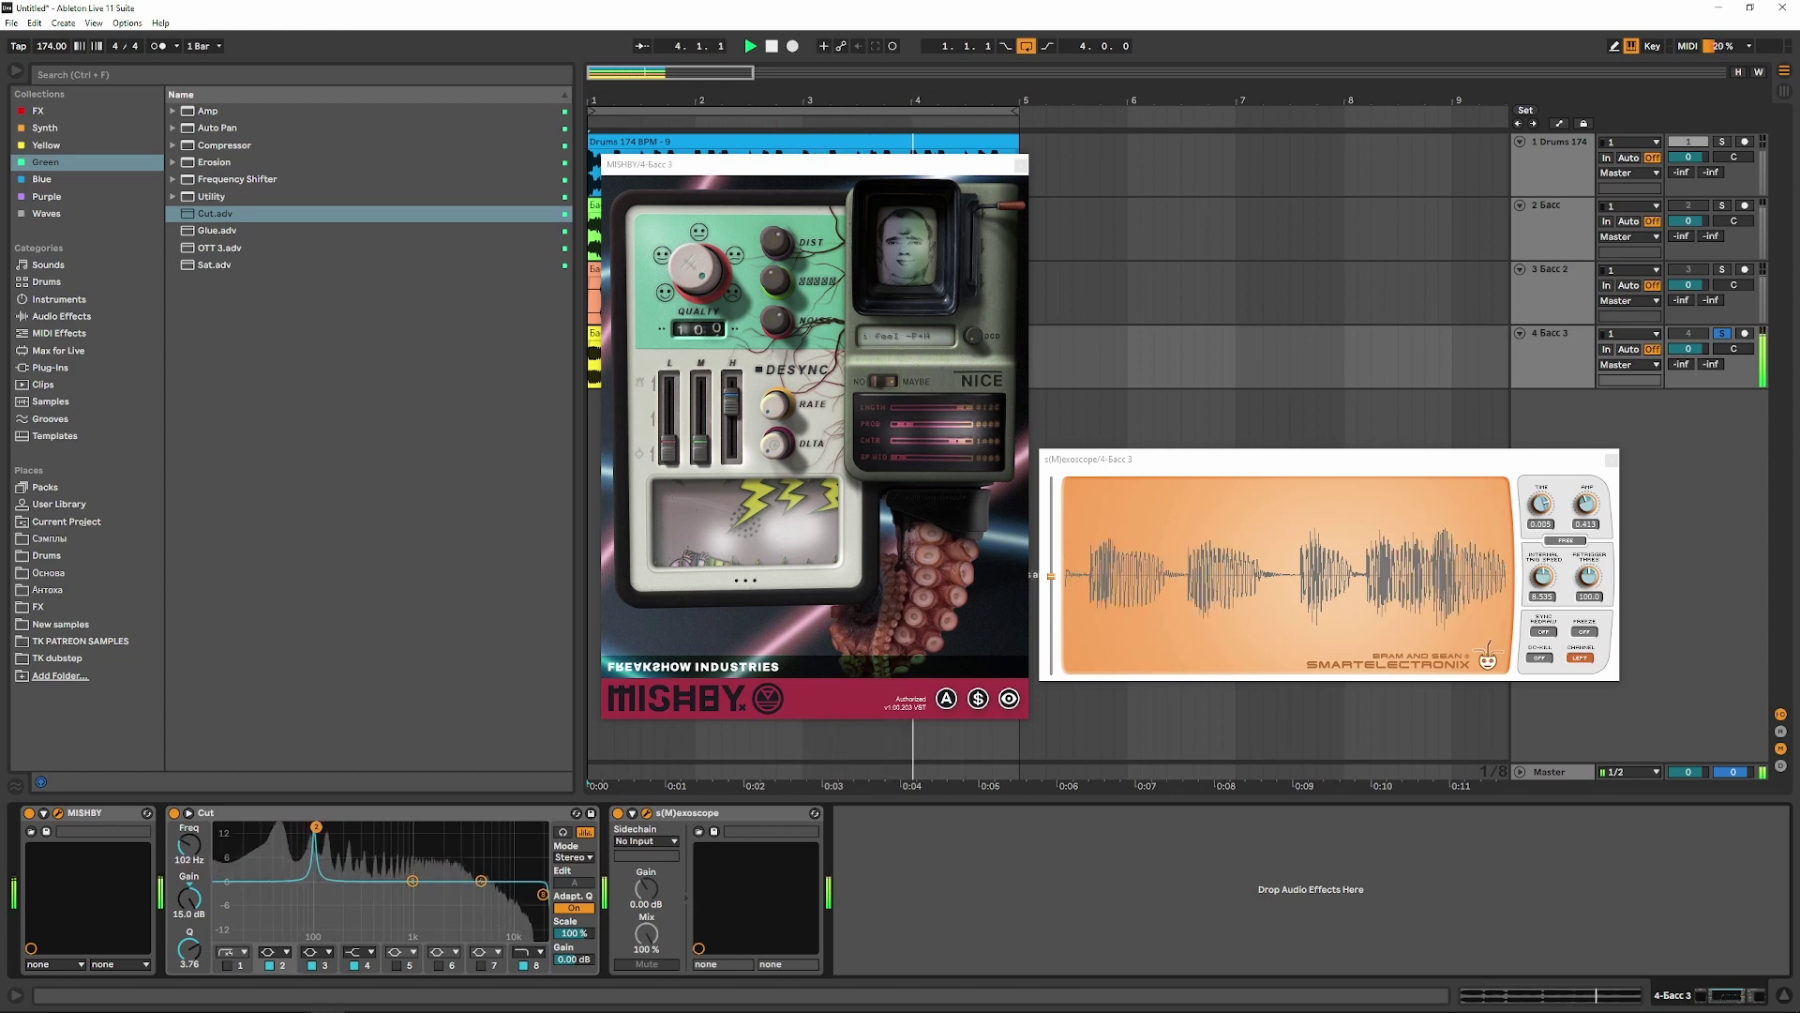
pyautogui.moveTo(189, 950); pyautogui.dragTo(188, 967)
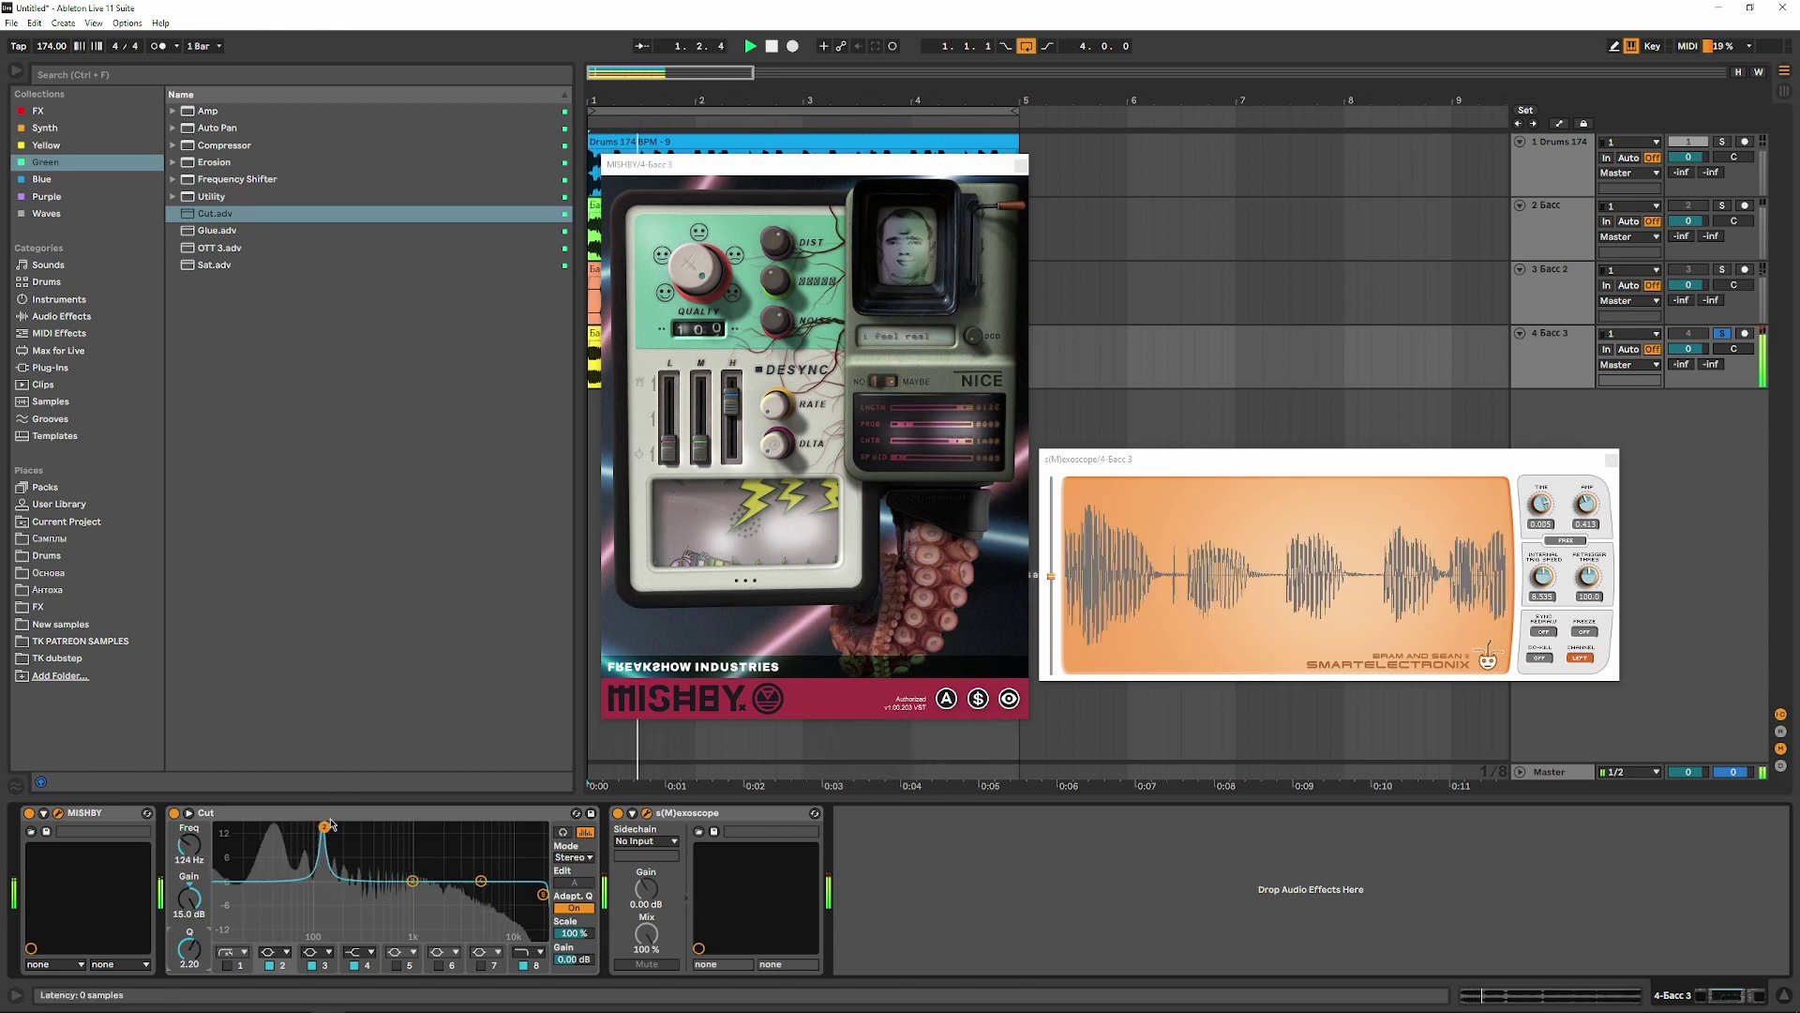
pyautogui.moveTo(413, 881)
pyautogui.mouseDown()
pyautogui.moveTo(410, 853)
pyautogui.moveTo(393, 872)
pyautogui.mouseUp()
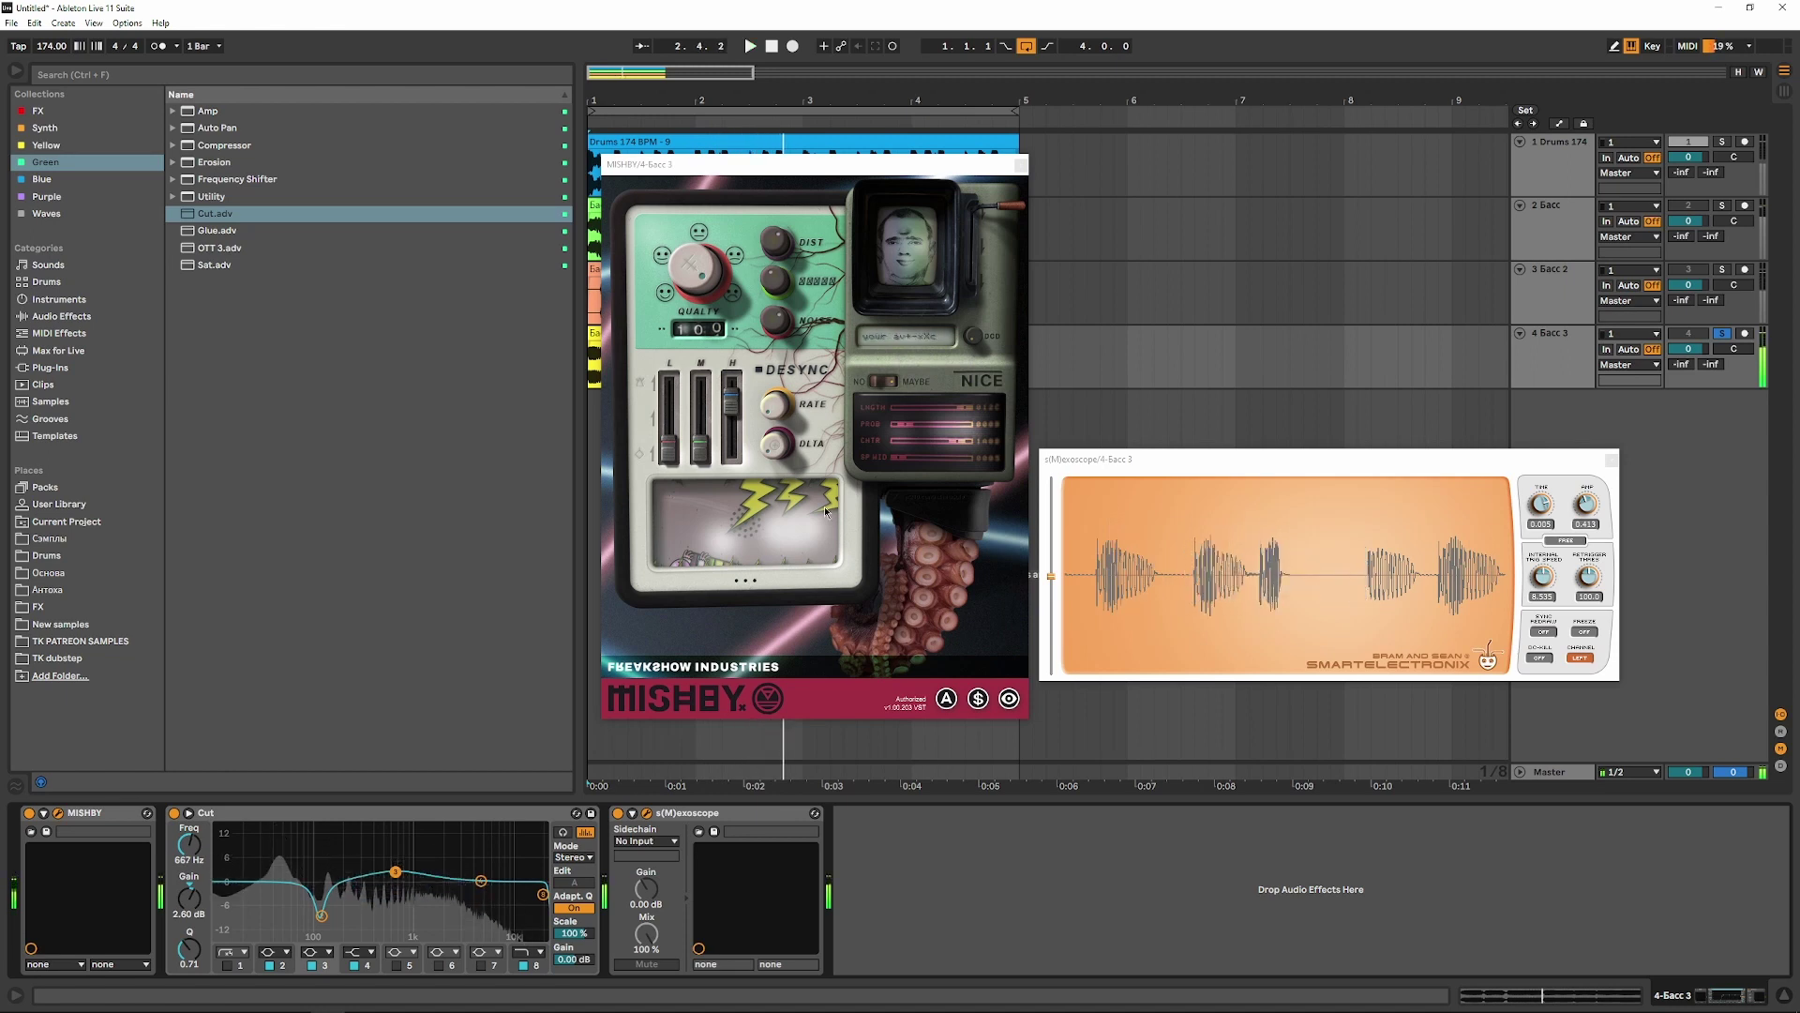
# - Compare Басс 3 in the full mix and in solo, with MISHBY on and bypassed
pyautogui.press('space')
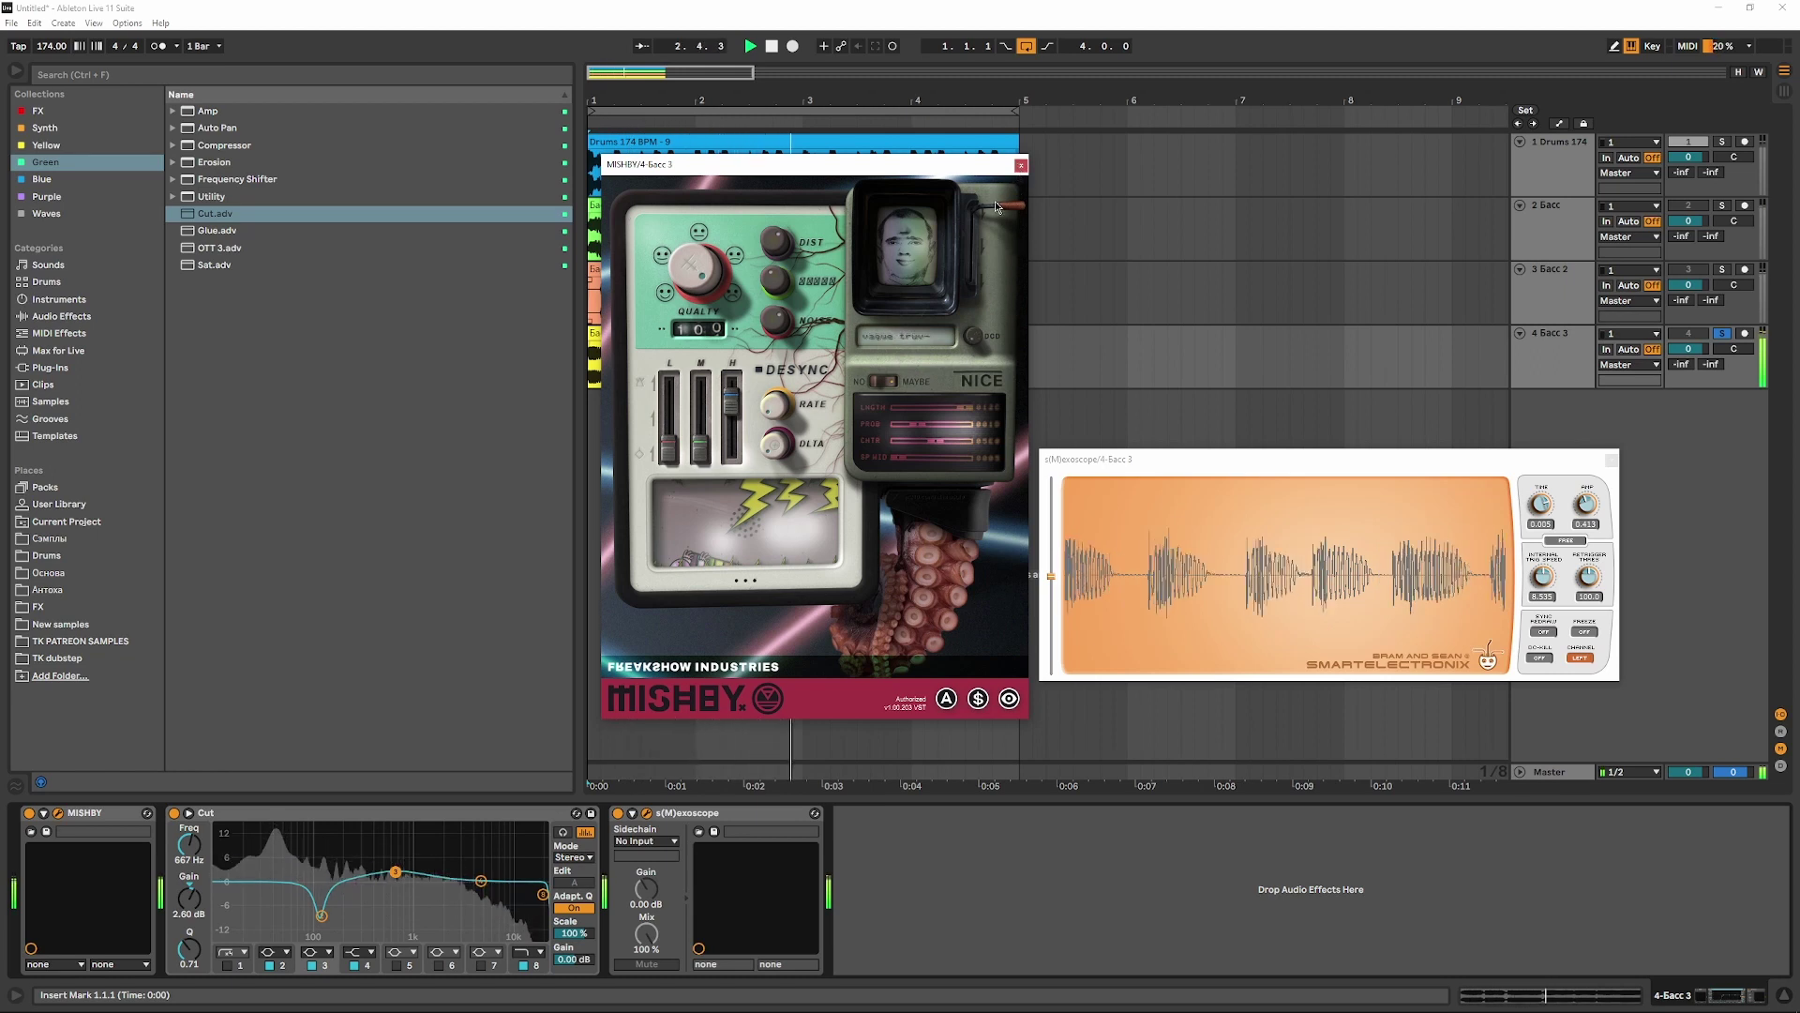
pyautogui.click(1725, 334)
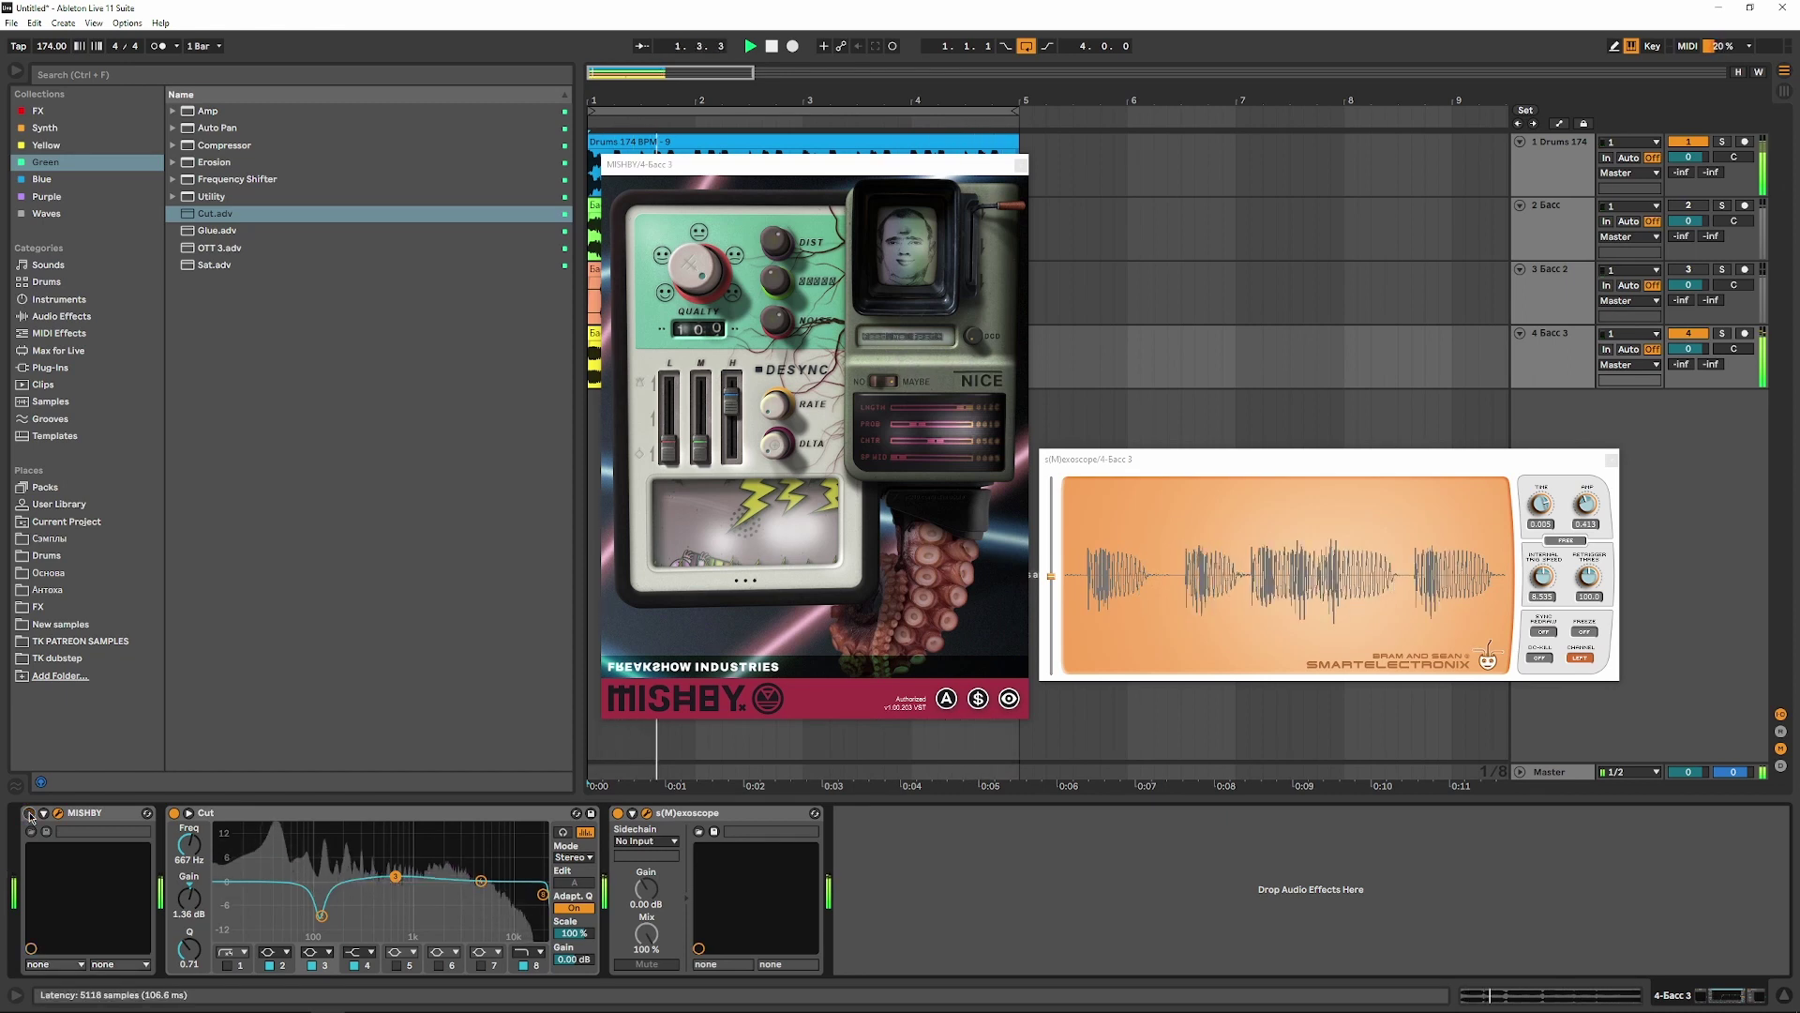
pyautogui.click(1721, 334)
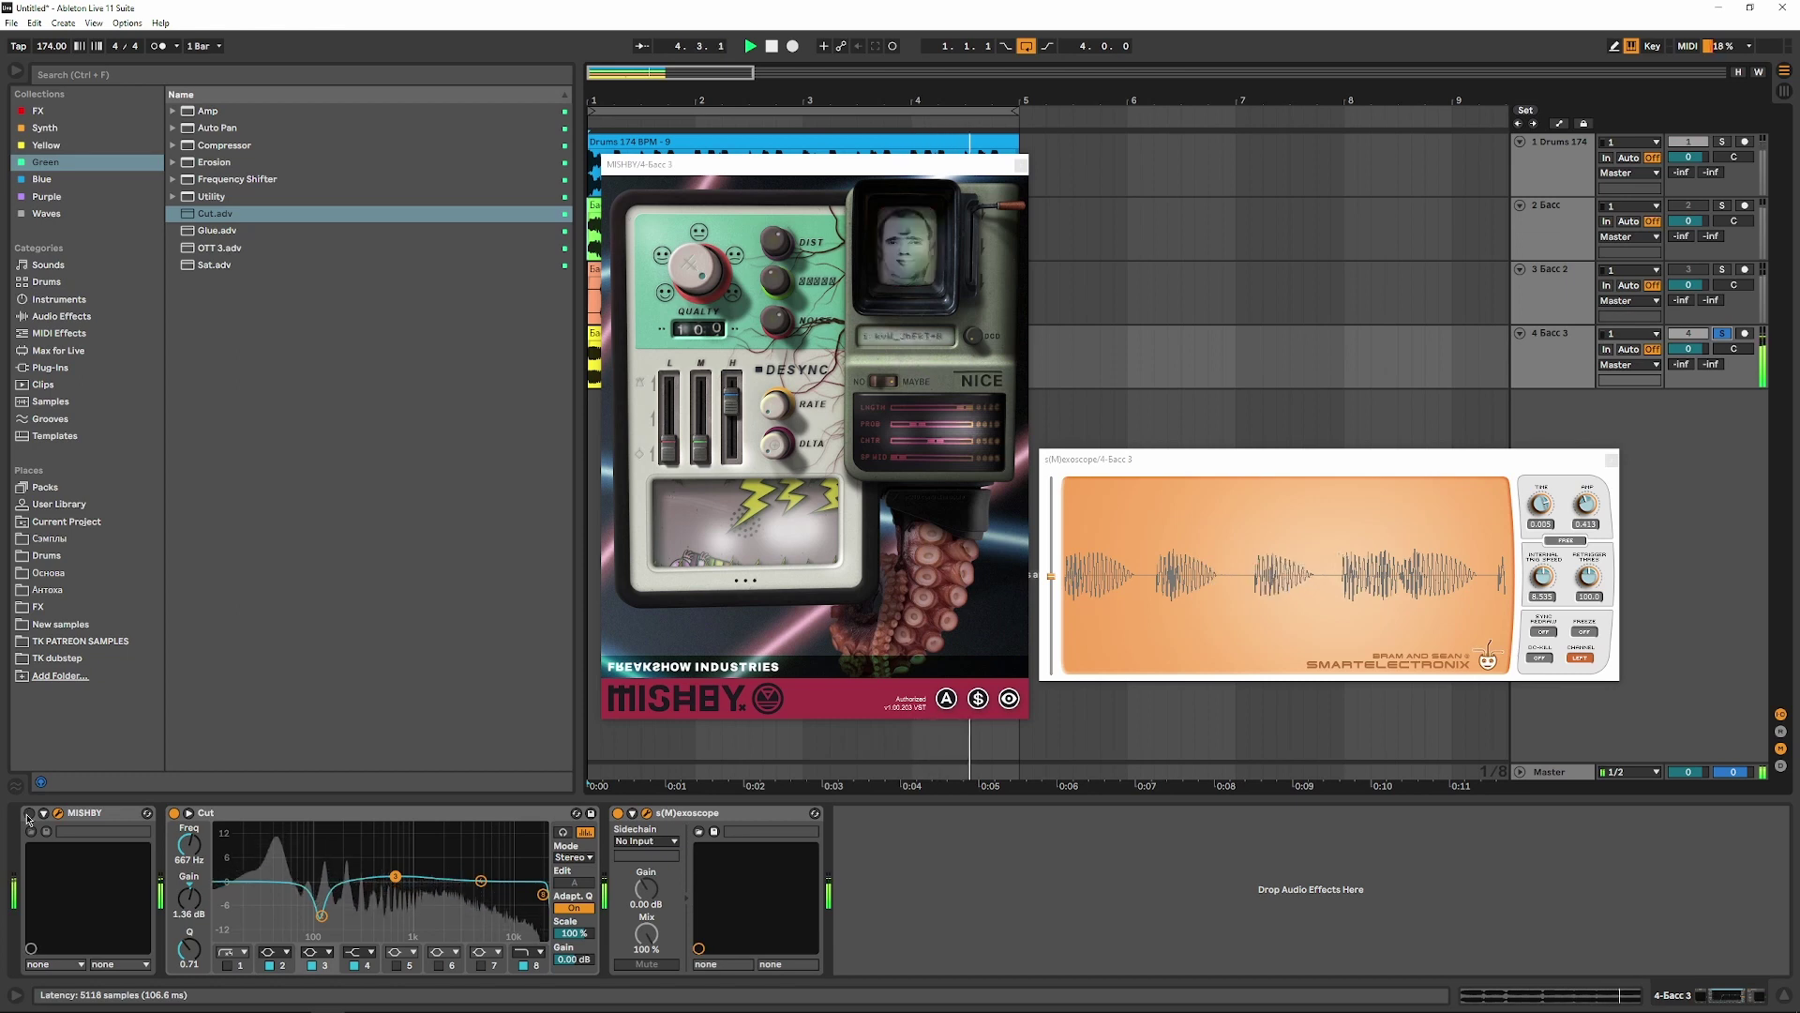
pyautogui.press('space')
# - Close the s(M)exoscope and MISHBY windows and take Басс 3 out of solo
pyautogui.click(1611, 460)
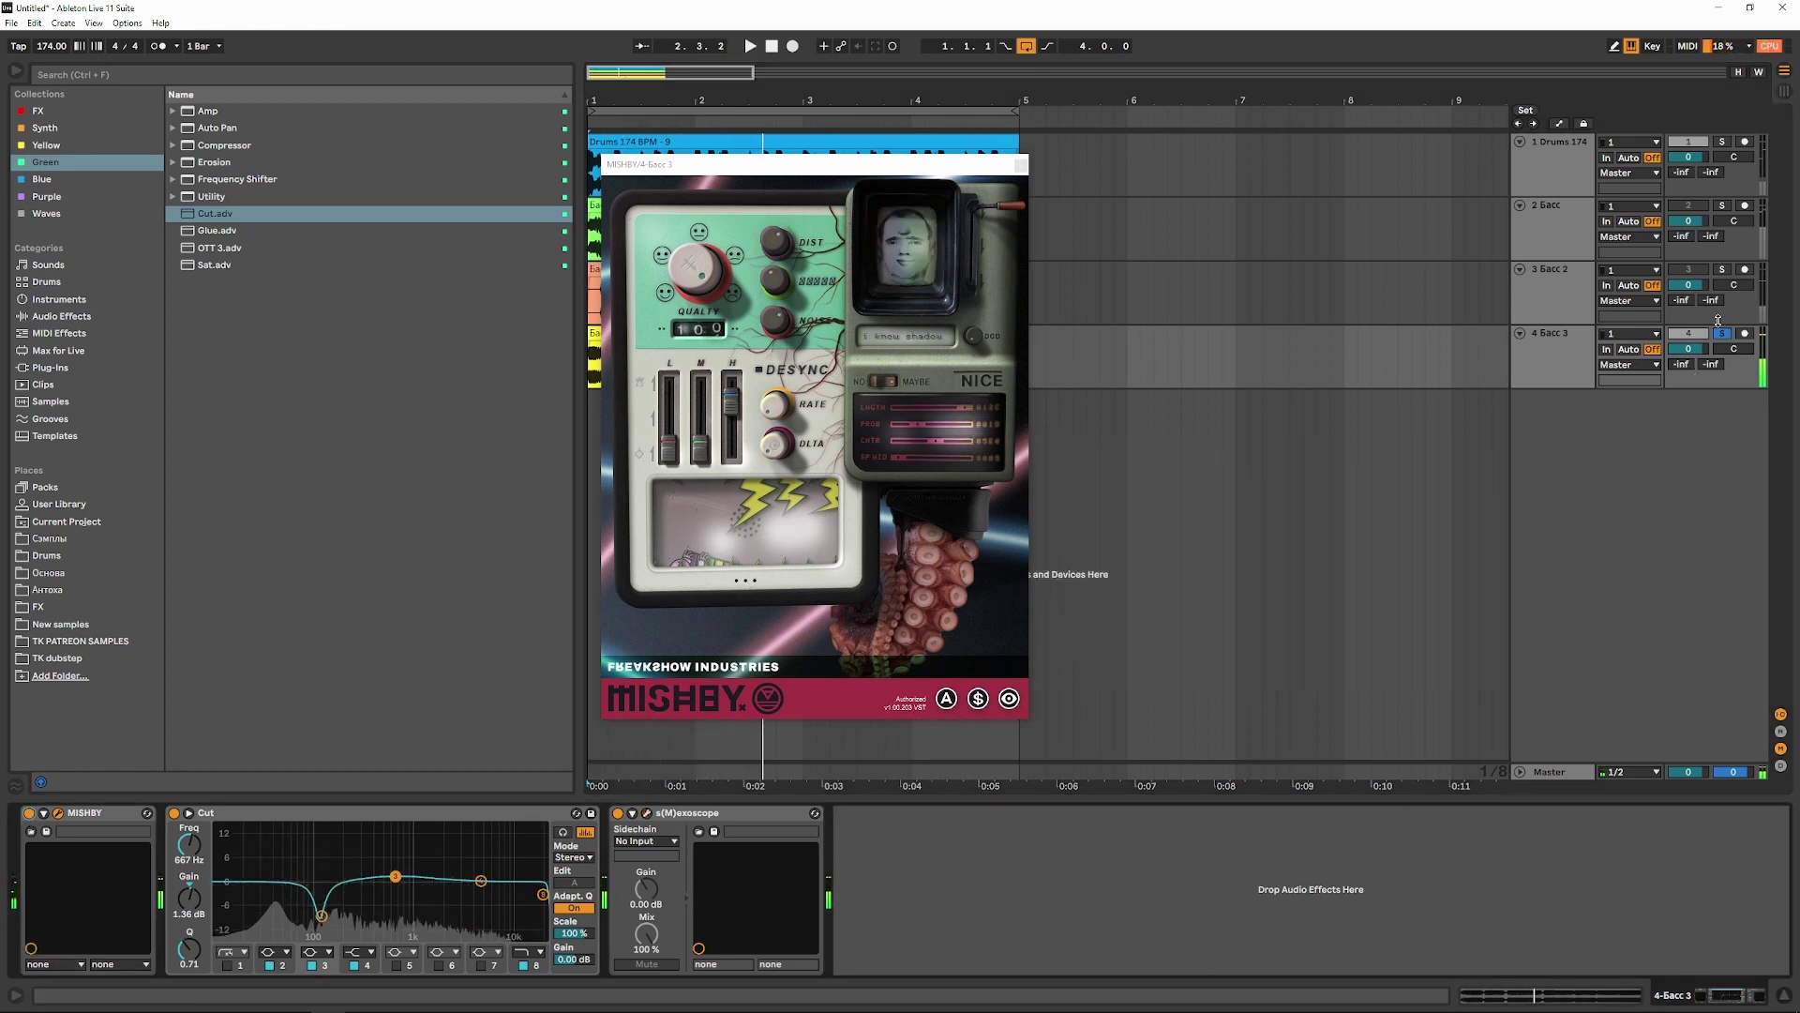
pyautogui.click(1722, 335)
pyautogui.click(1023, 164)
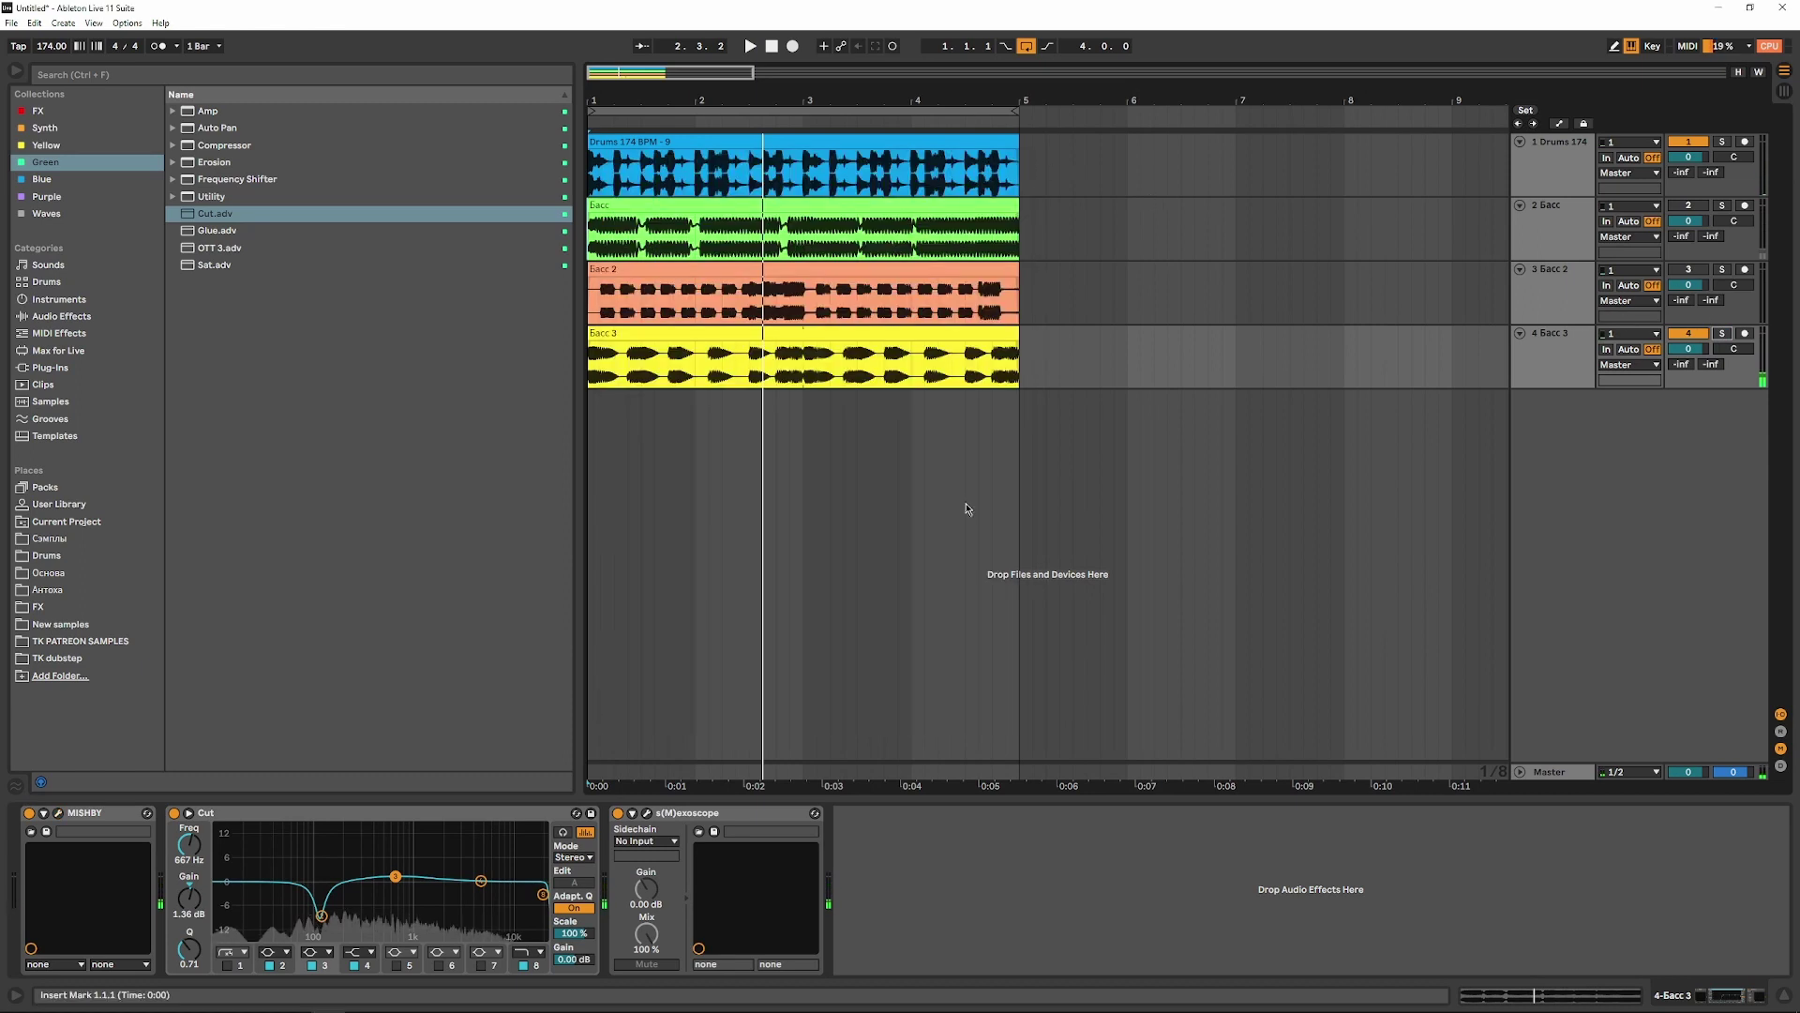
# - Copy the MISHBY and Cut devices from Басс 3 to Басс 2 and place s(M)exoscope at the end of the chain
pyautogui.click(301, 814)
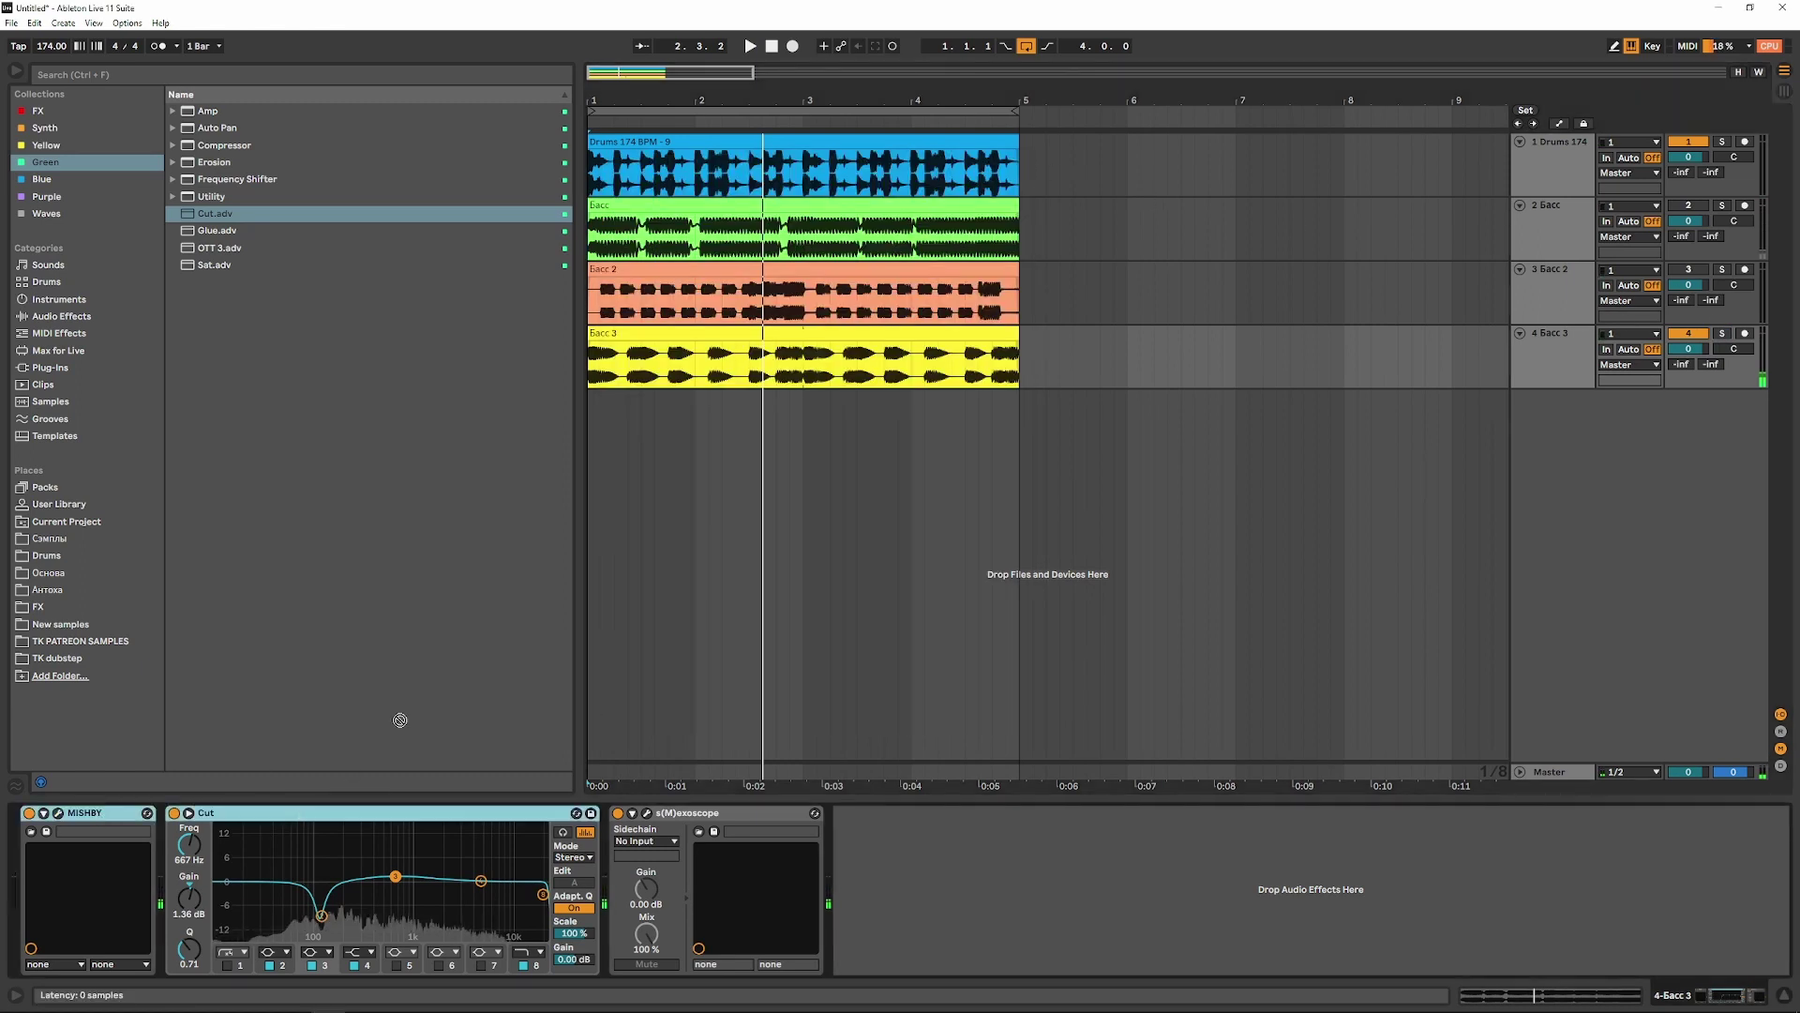
pyautogui.click(1518, 270)
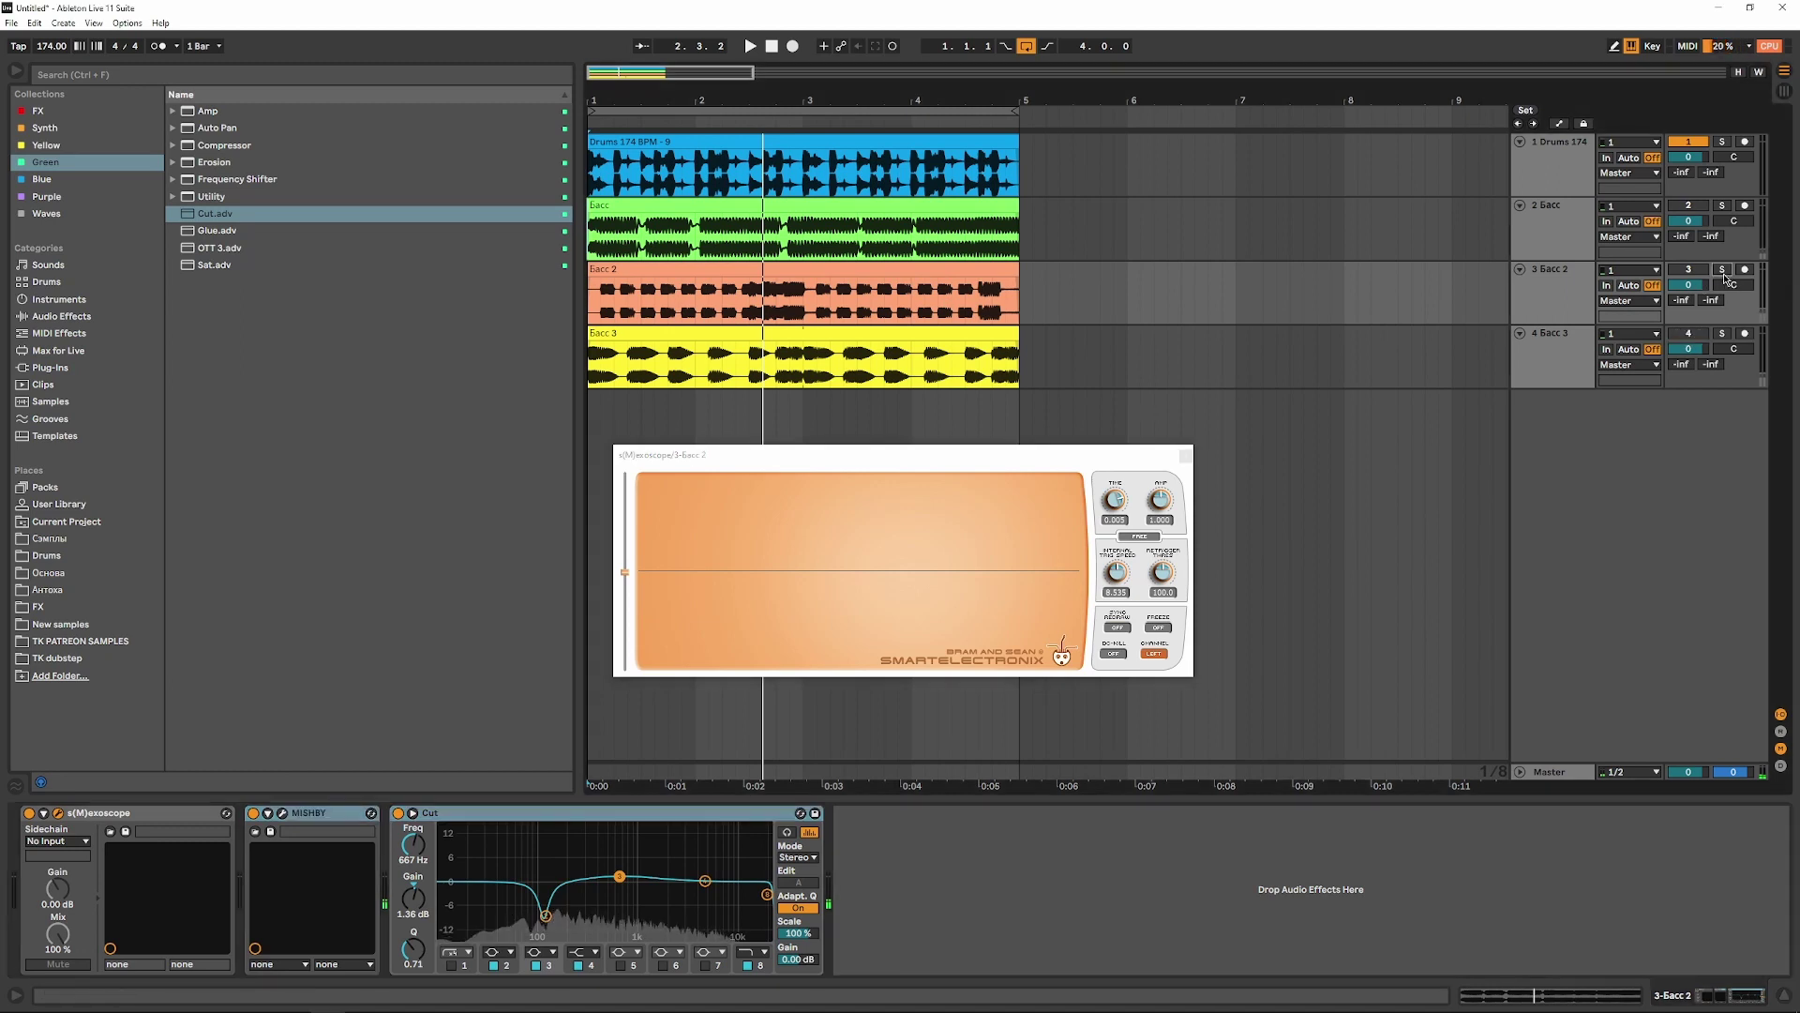
pyautogui.click(74, 819)
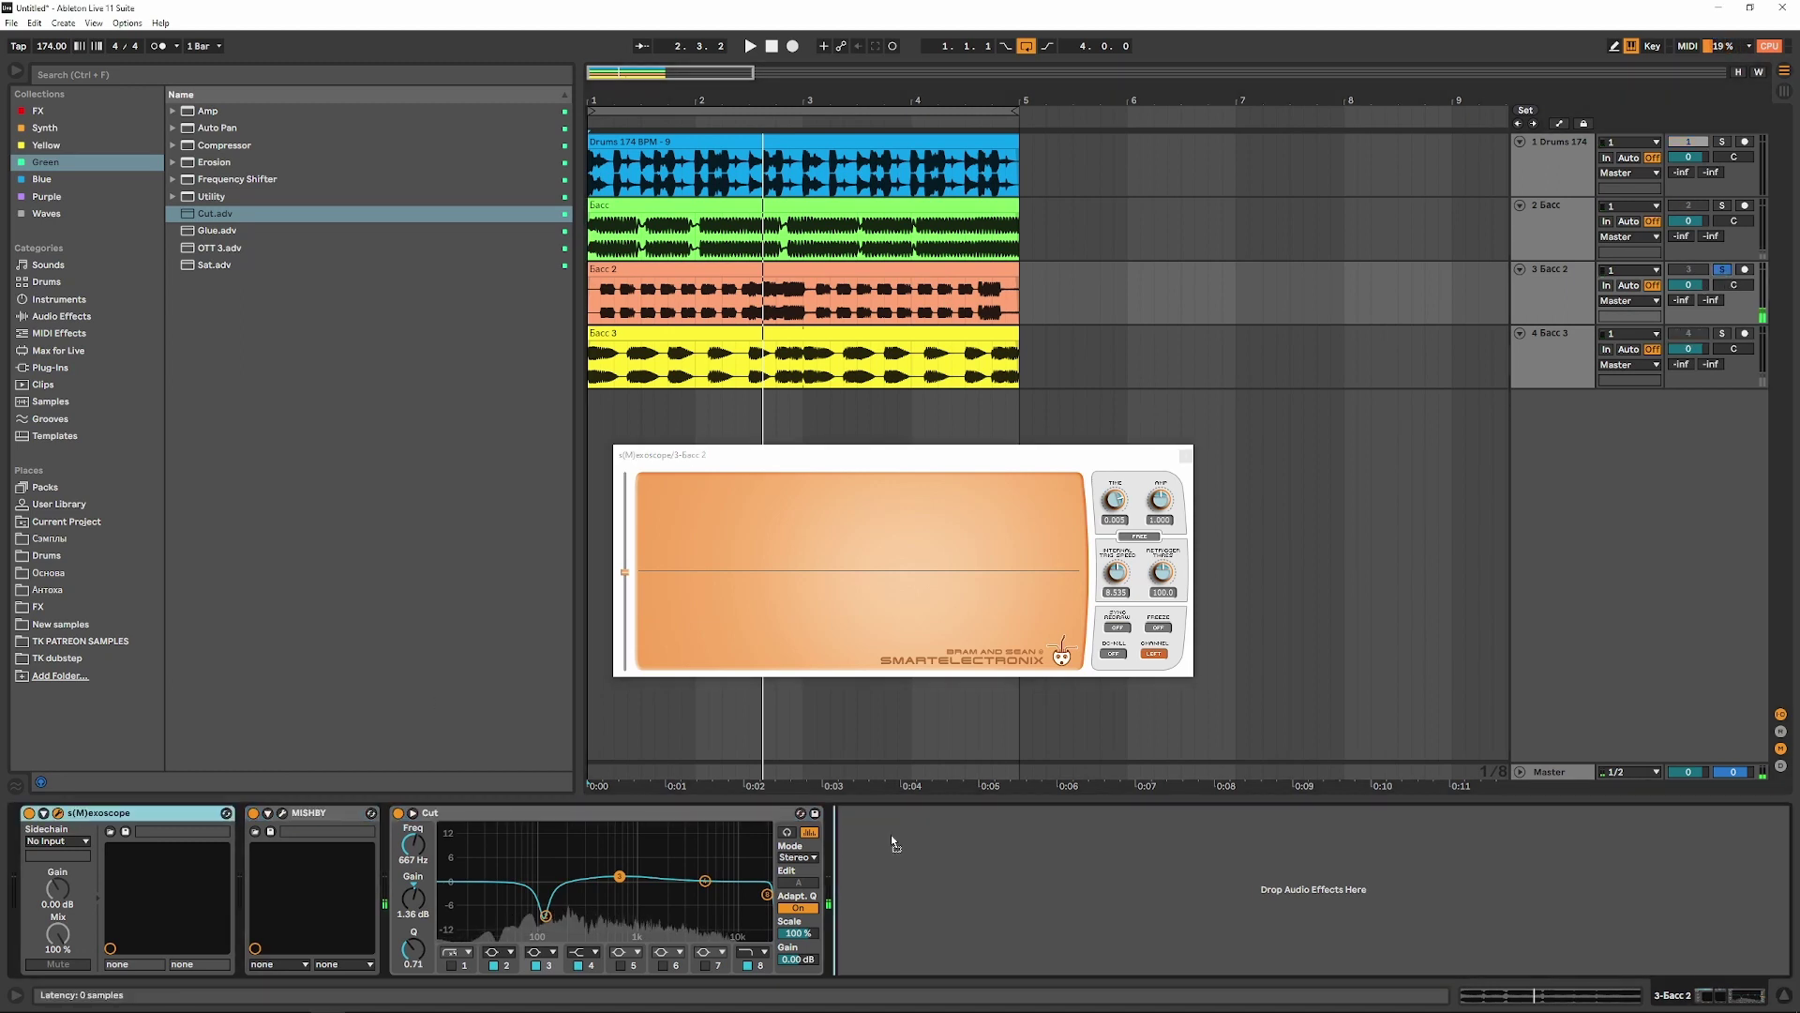
pyautogui.moveTo(879, 834); pyautogui.dragTo(882, 835)
# - Flatten the low dip in the Cut equalizer on Басс 2 and set the mid band to -0.87 dB at 681 Hz
pyautogui.press('space')
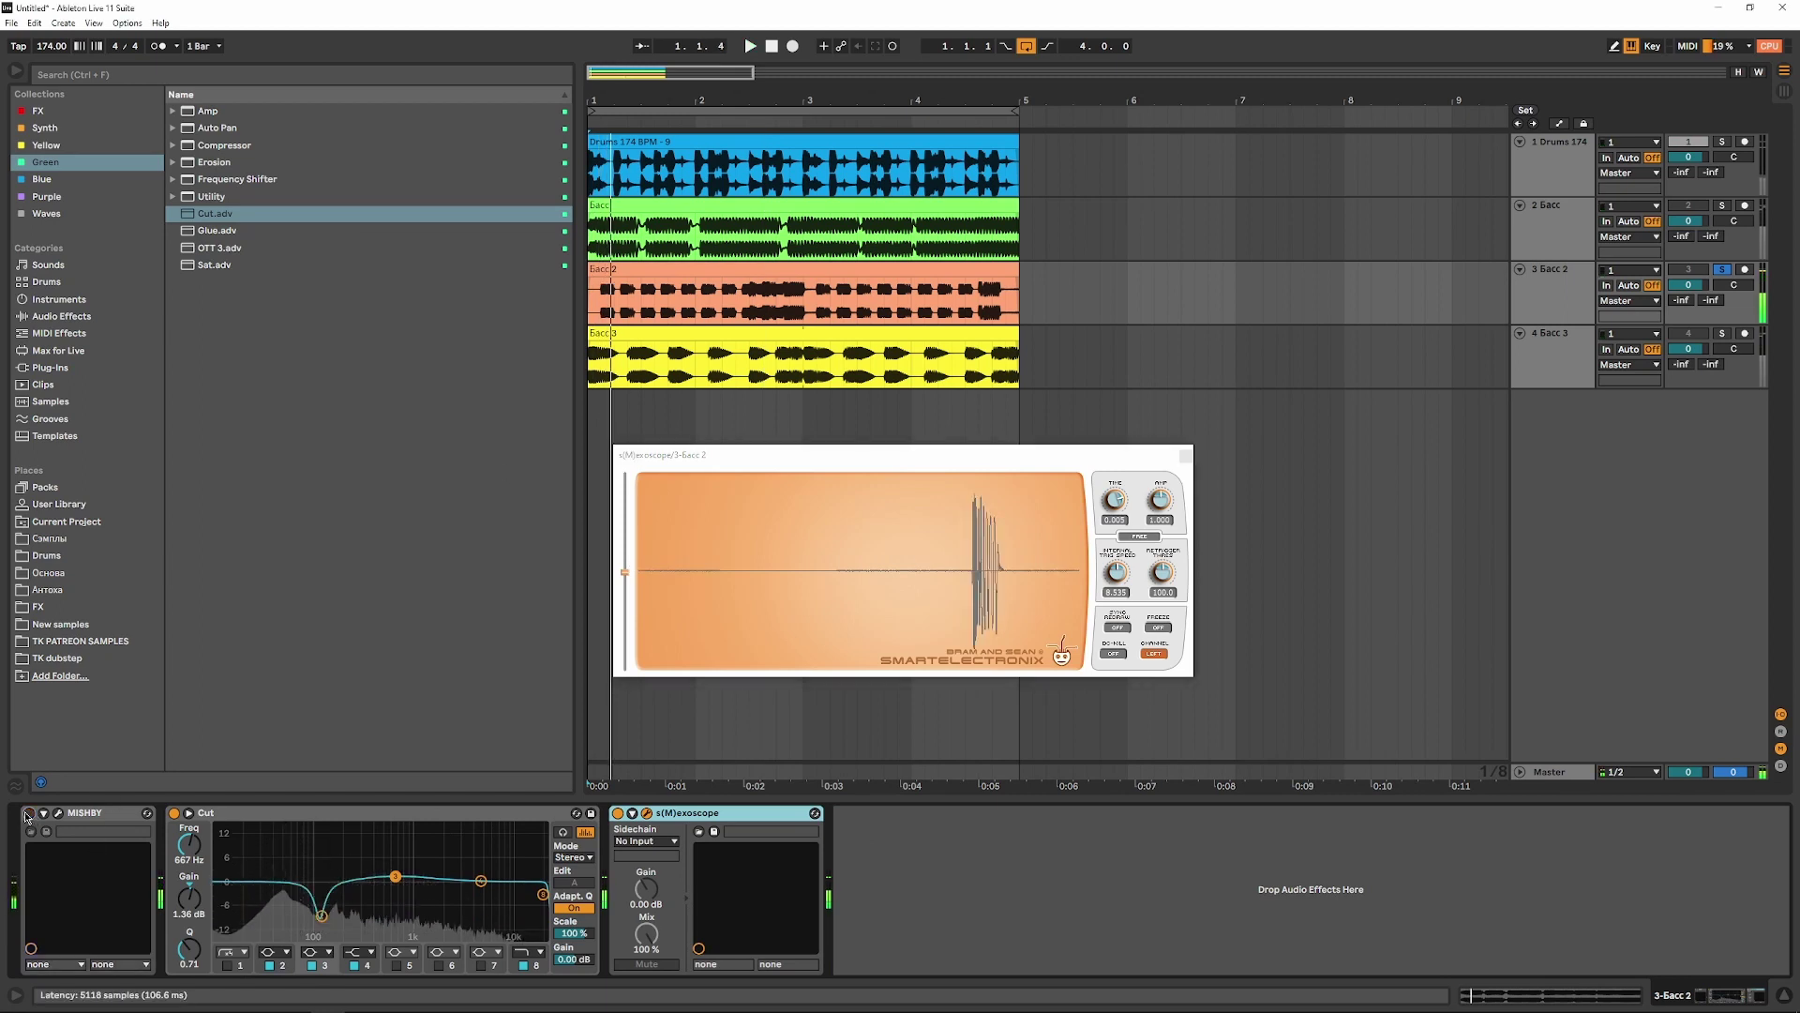
pyautogui.click(173, 812)
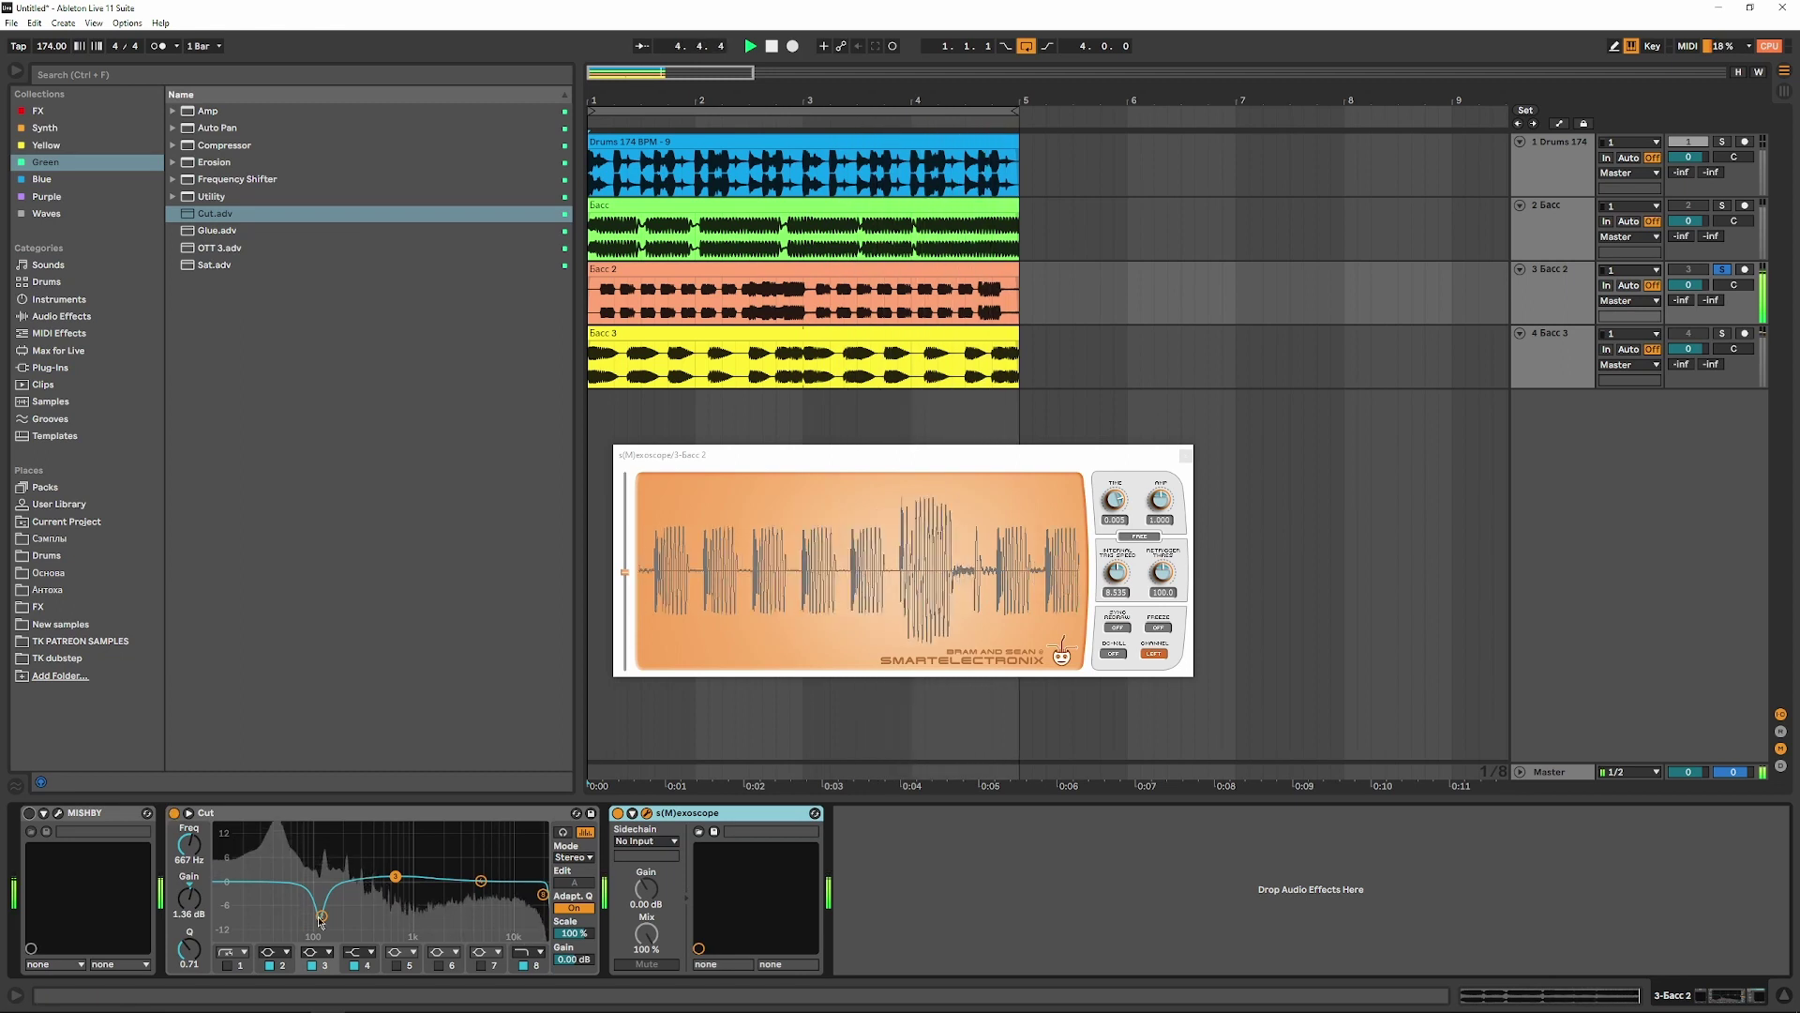
pyautogui.moveTo(325, 885); pyautogui.dragTo(397, 884)
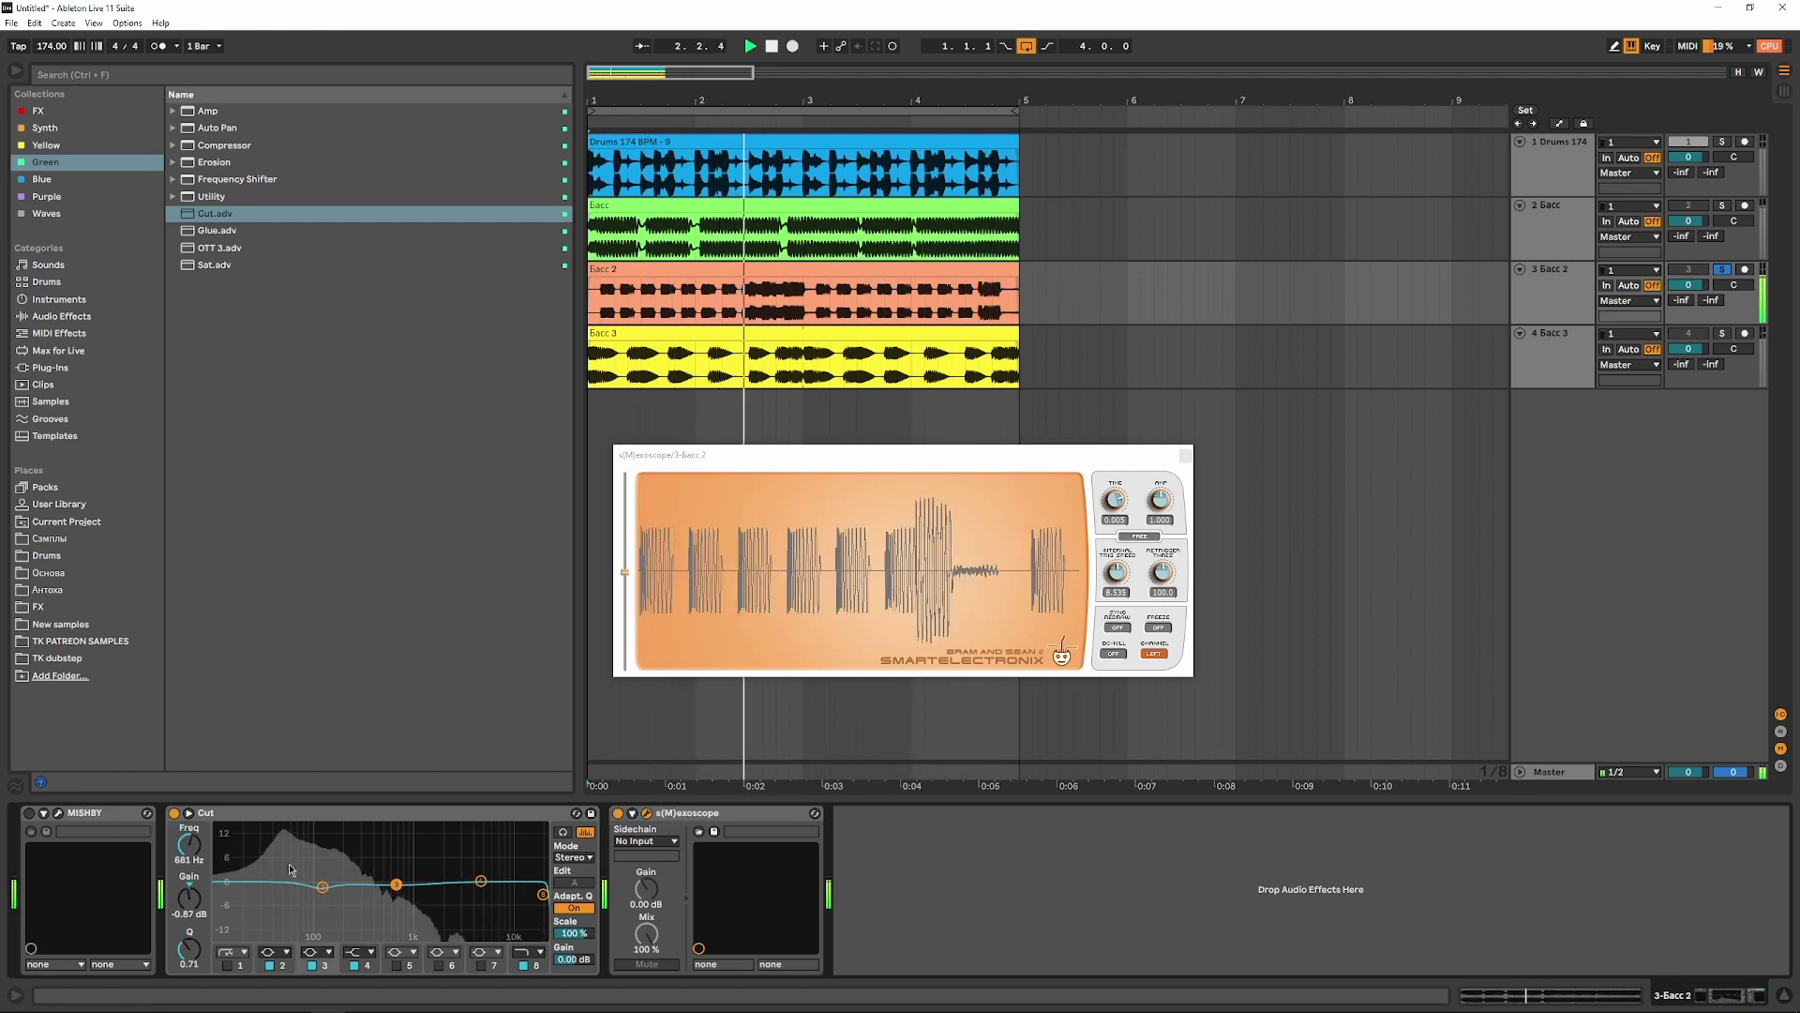
# - Enable MISHBY on Басс 2, move its window clear of the waveform display and lower its Qualty to about 89
pyautogui.press('space')
pyautogui.click(29, 814)
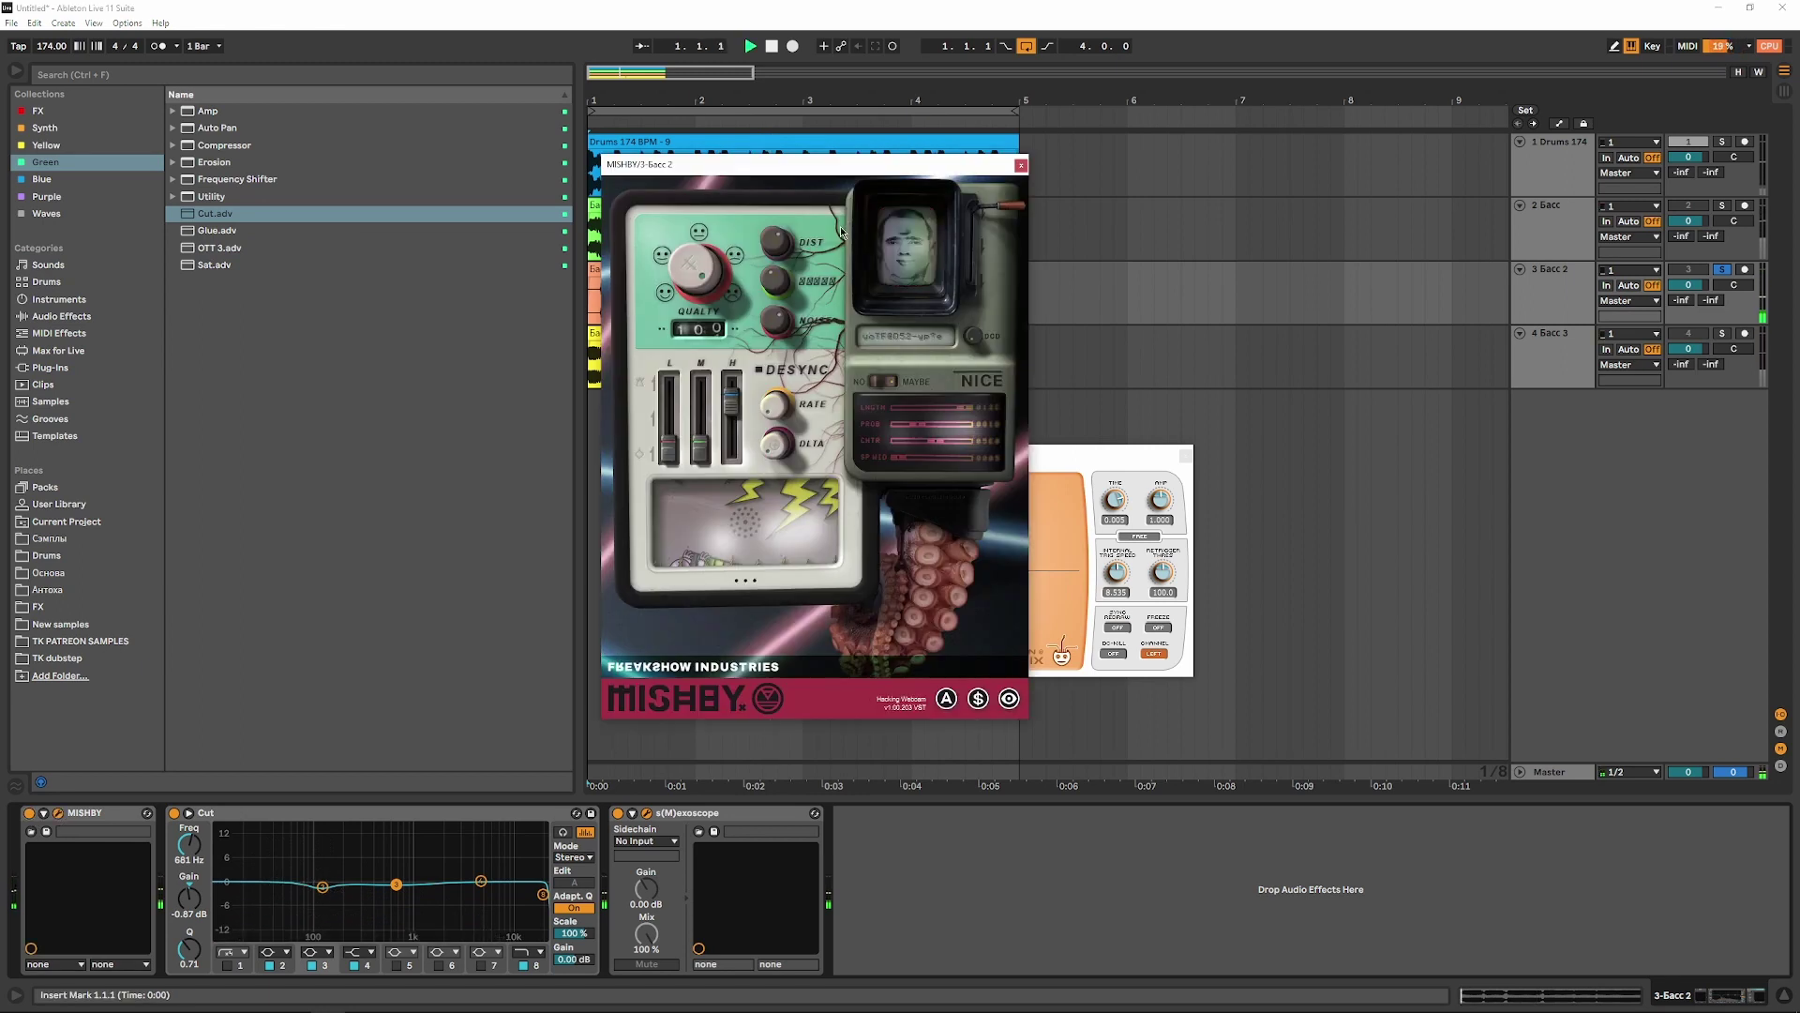
pyautogui.press('space')
pyautogui.moveTo(827, 165); pyautogui.dragTo(1385, 203)
pyautogui.moveTo(1250, 312); pyautogui.dragTo(1250, 329)
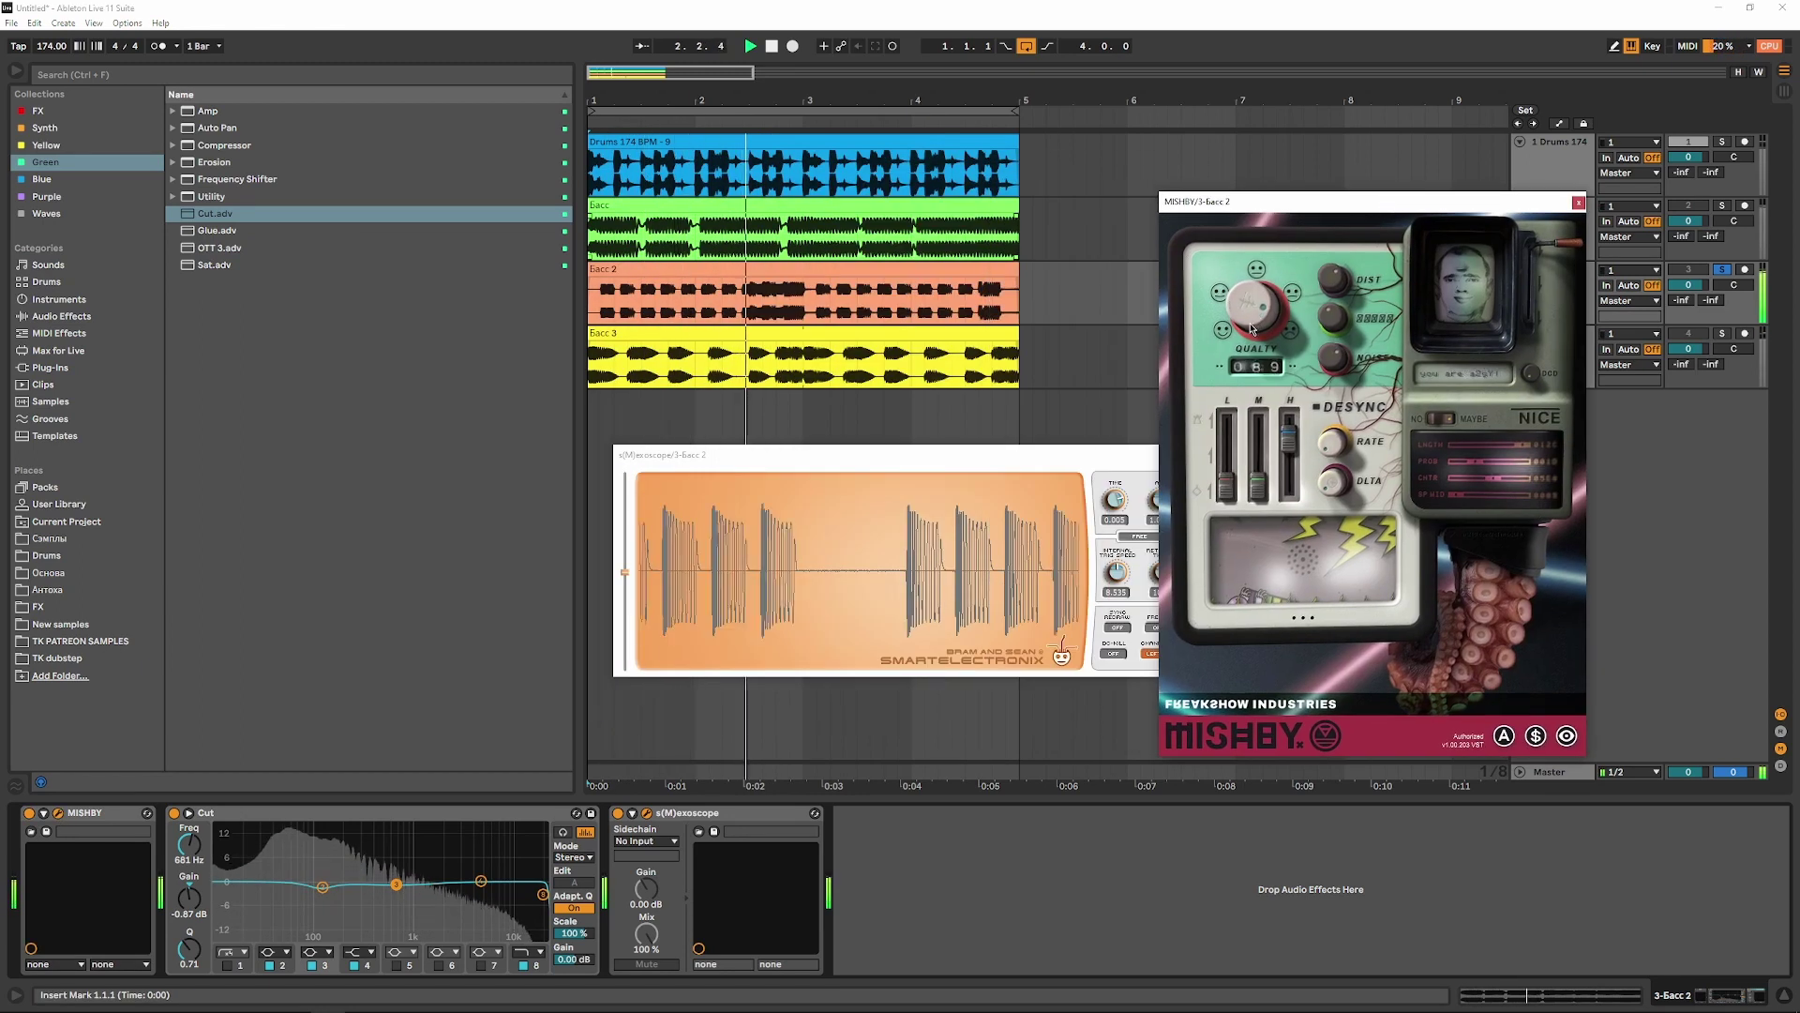
# - Move the s(M)exoscope window clear of MISHBY on Басс 2 and reduce the waveform display's amp to 0.487
pyautogui.moveTo(1068, 464); pyautogui.dragTo(869, 499)
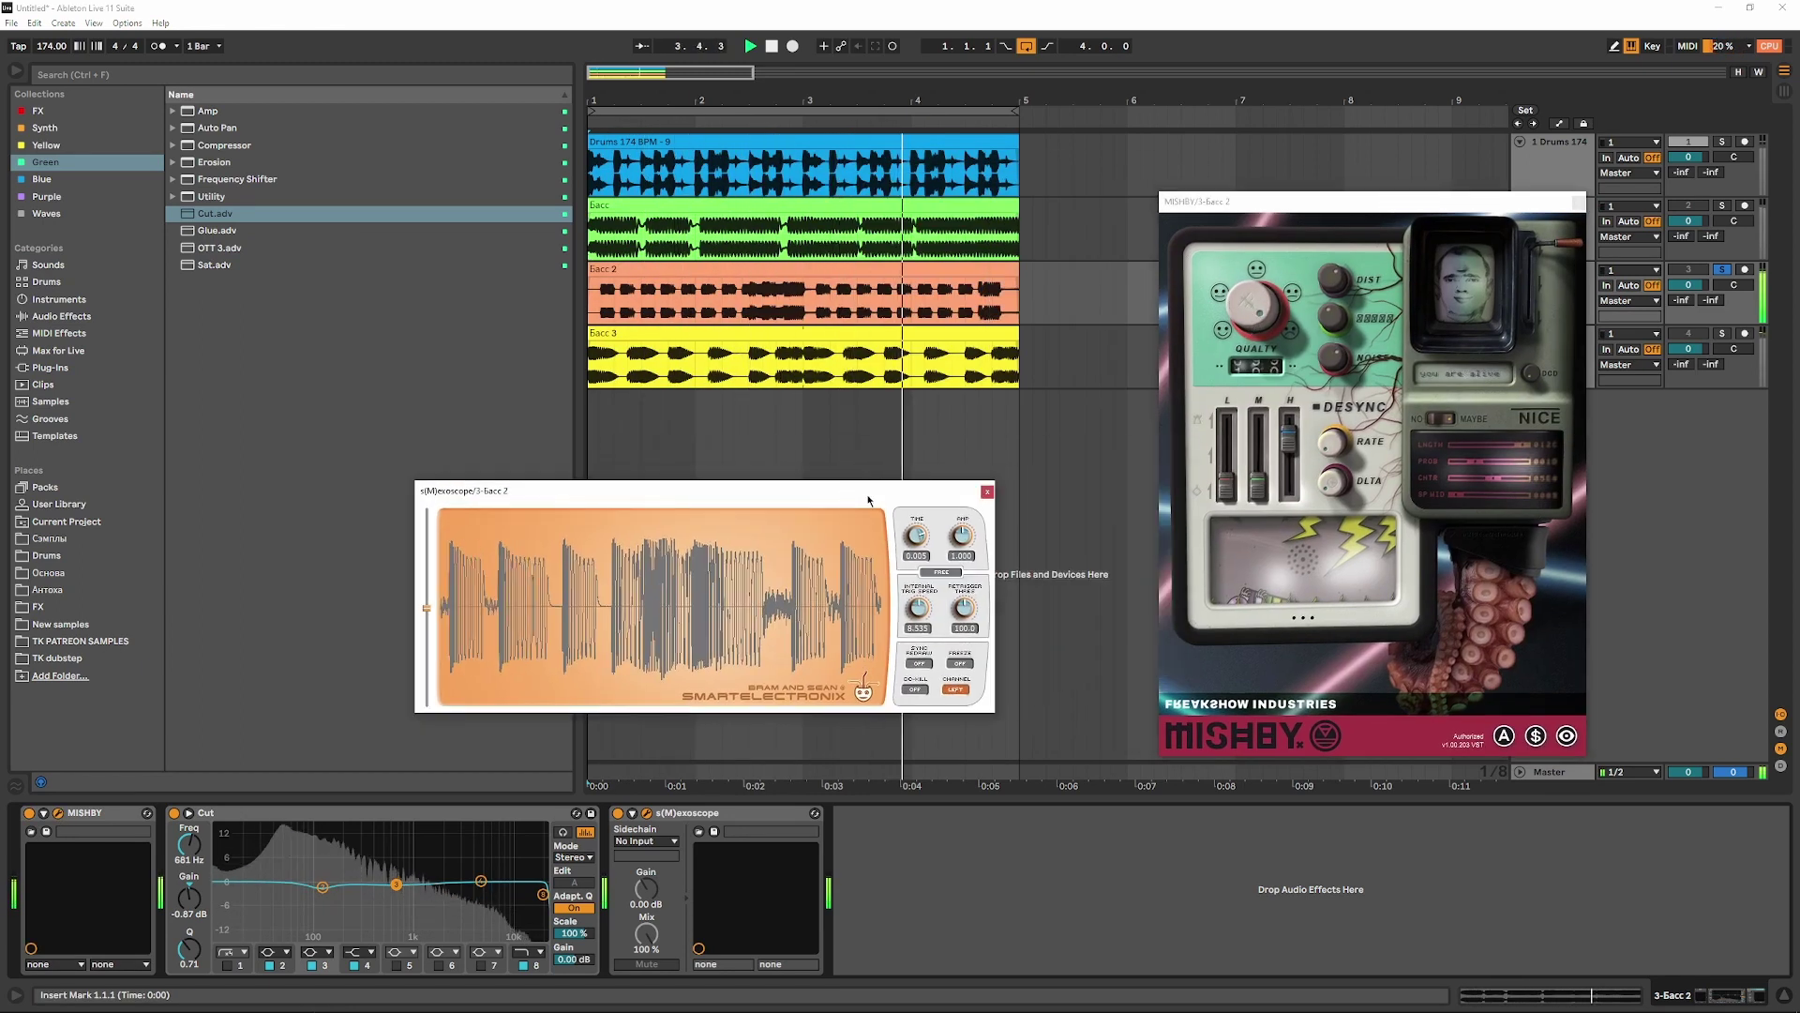
pyautogui.click(1339, 317)
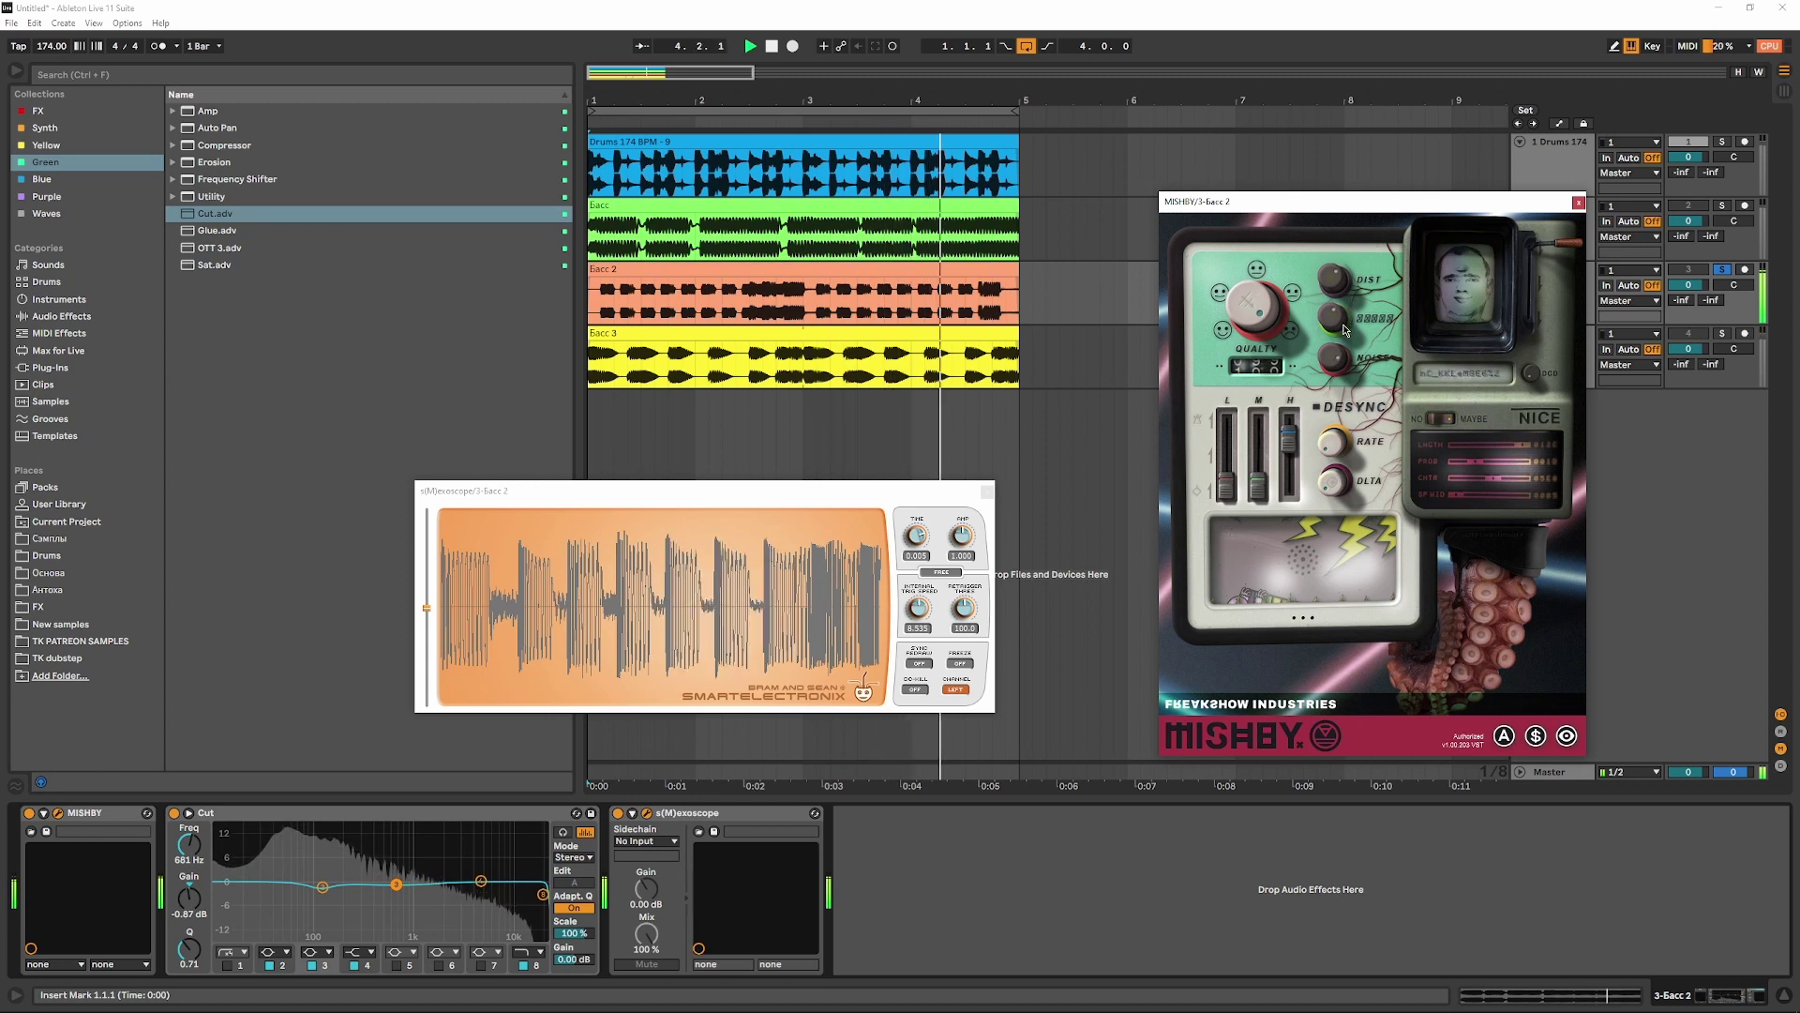
pyautogui.moveTo(918, 532); pyautogui.dragTo(962, 572)
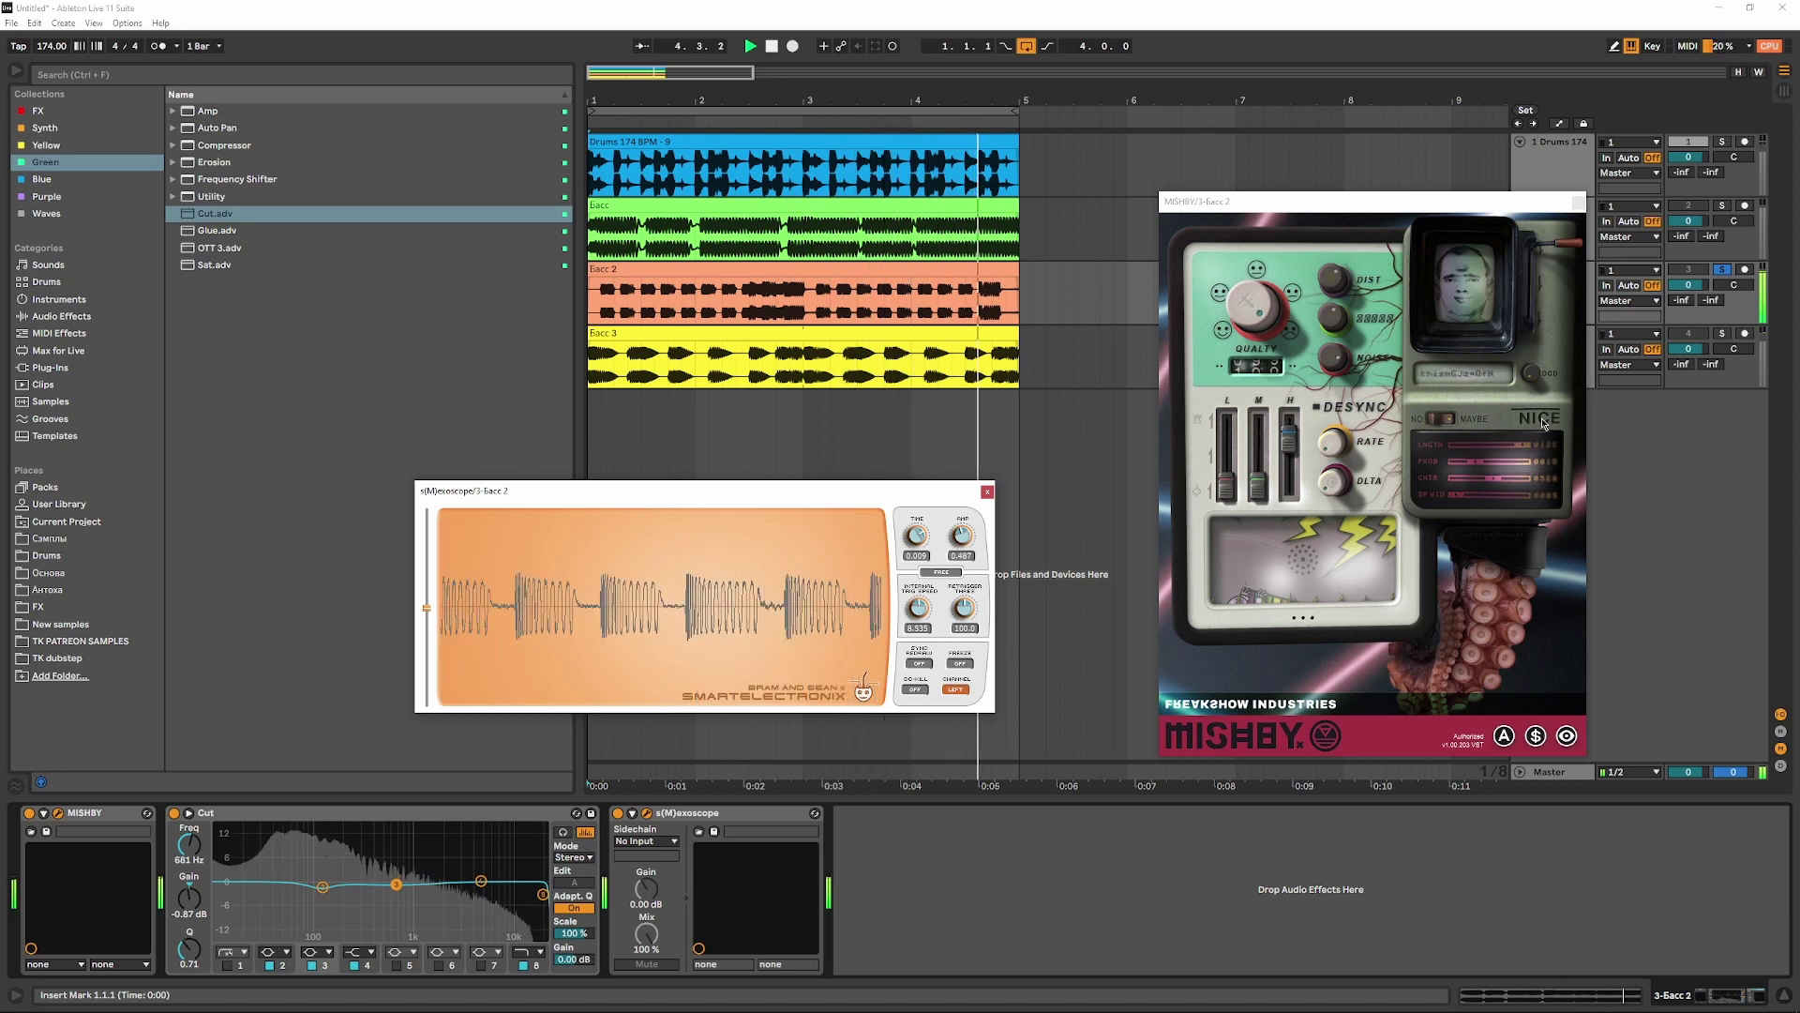
# - Adjust the lower sliders on MISHBY's pink parameter display for Басс 2 while playing the track
pyautogui.click(1486, 499)
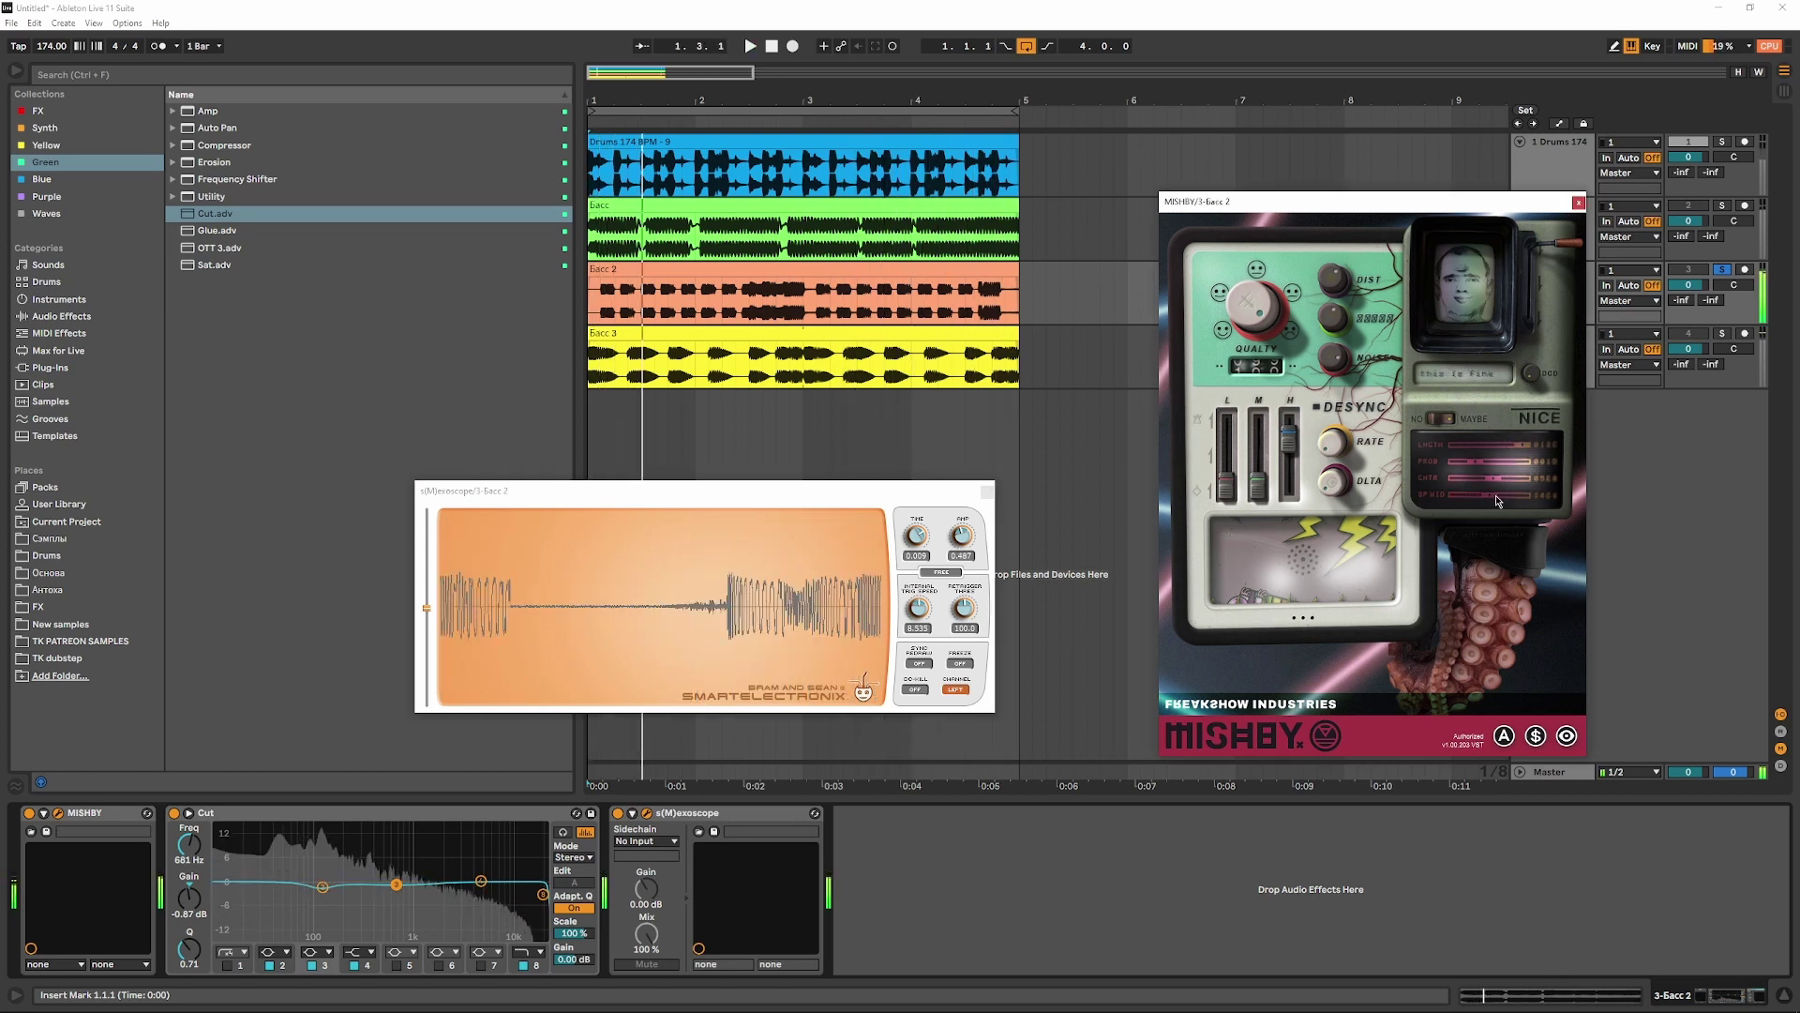
pyautogui.press('space')
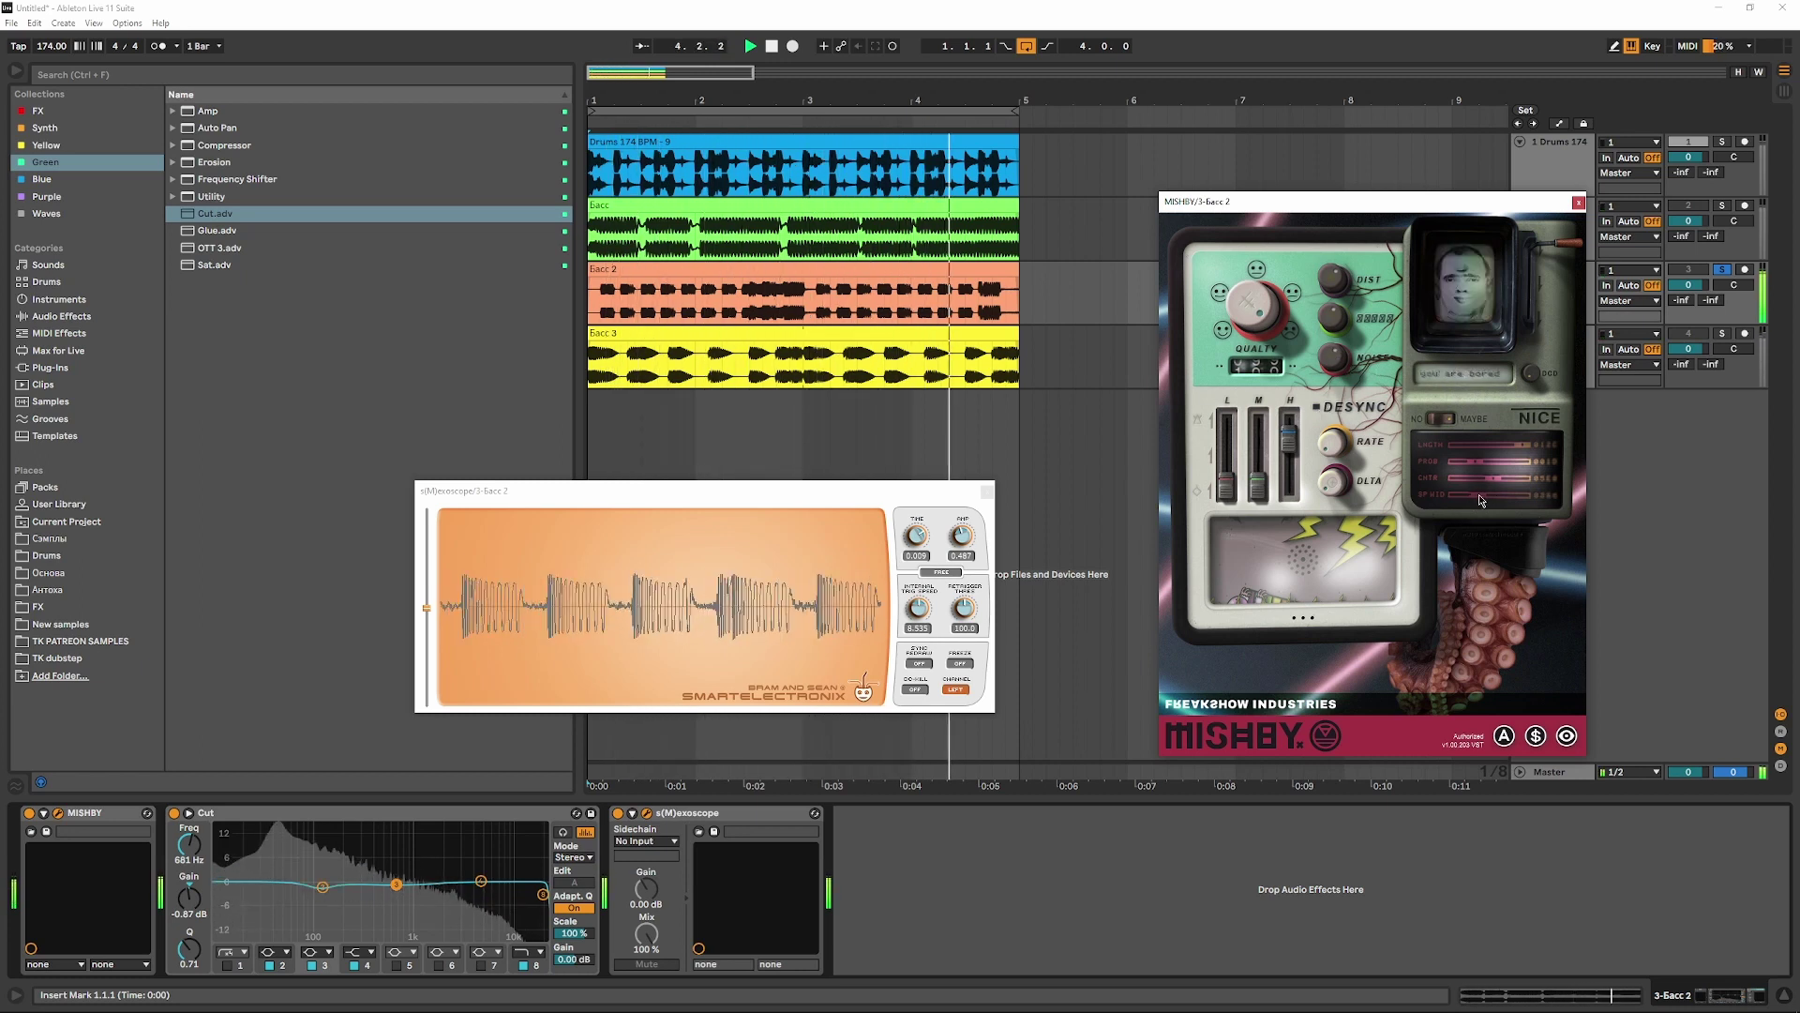
pyautogui.moveTo(1494, 478); pyautogui.dragTo(1494, 484)
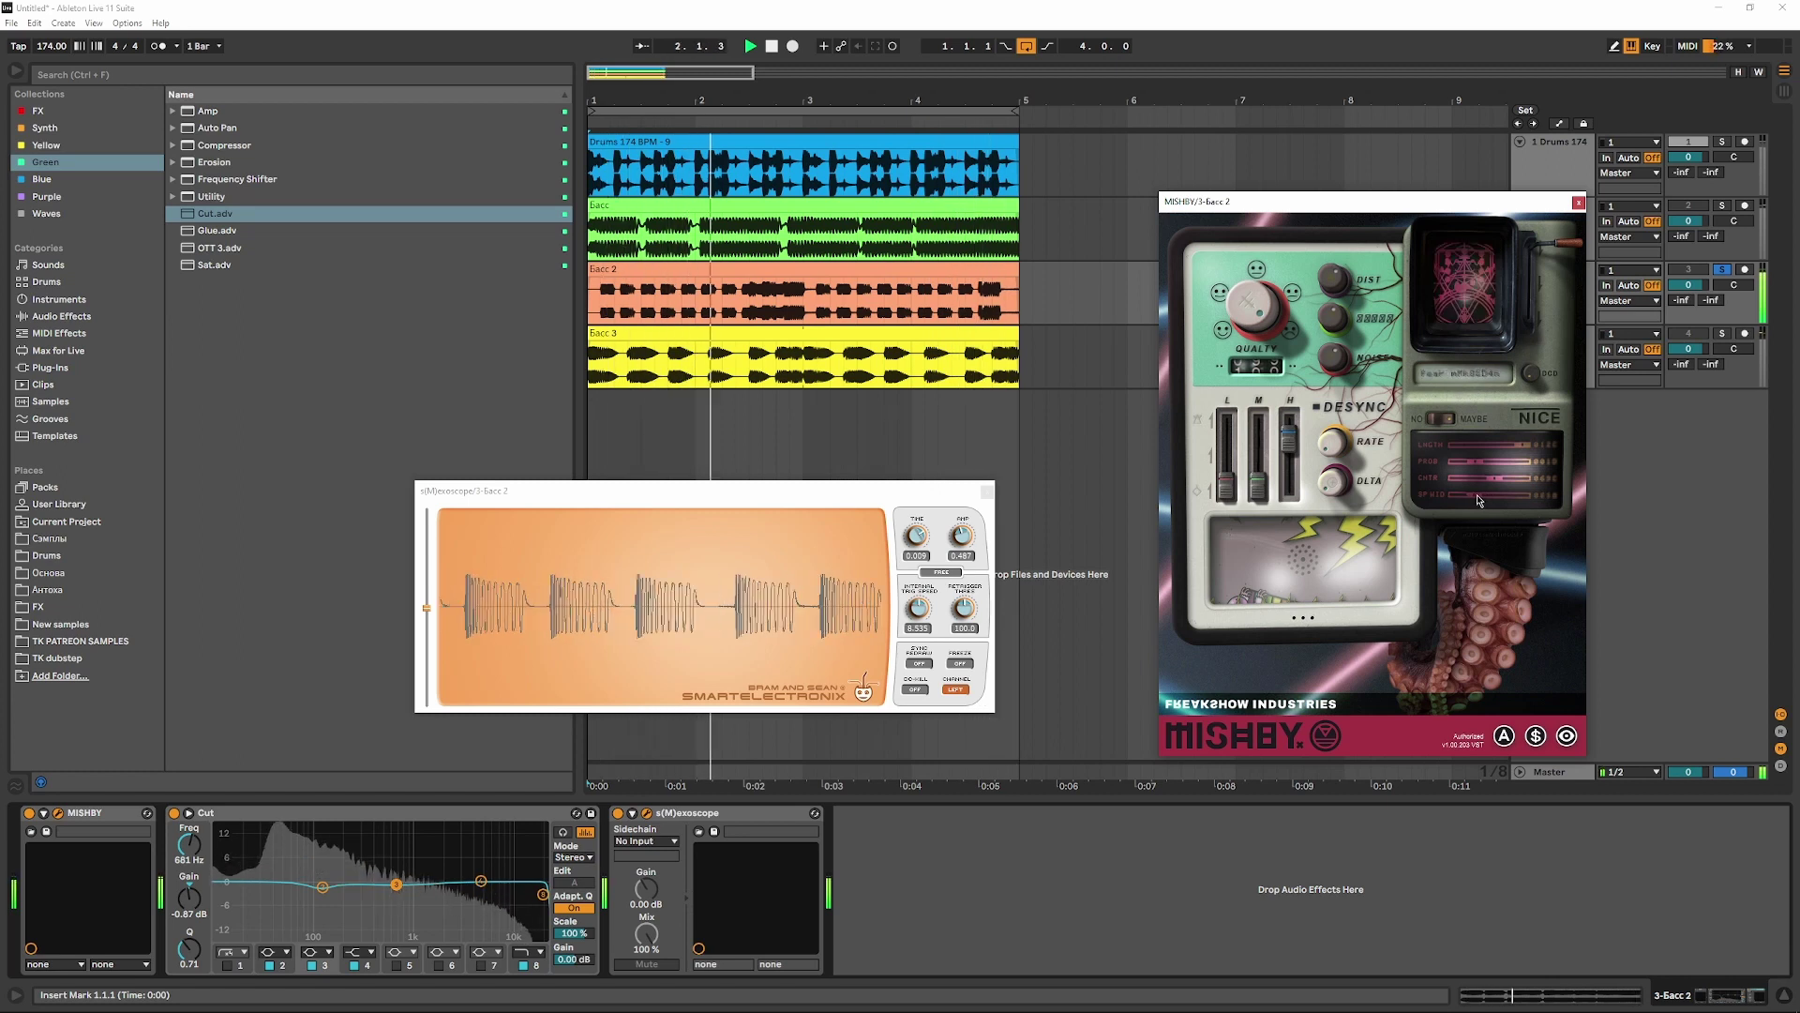
# - Compare Басс 2 with MISHBY bypassed and enabled, and take it out of solo to hear it with the drums
pyautogui.click(29, 813)
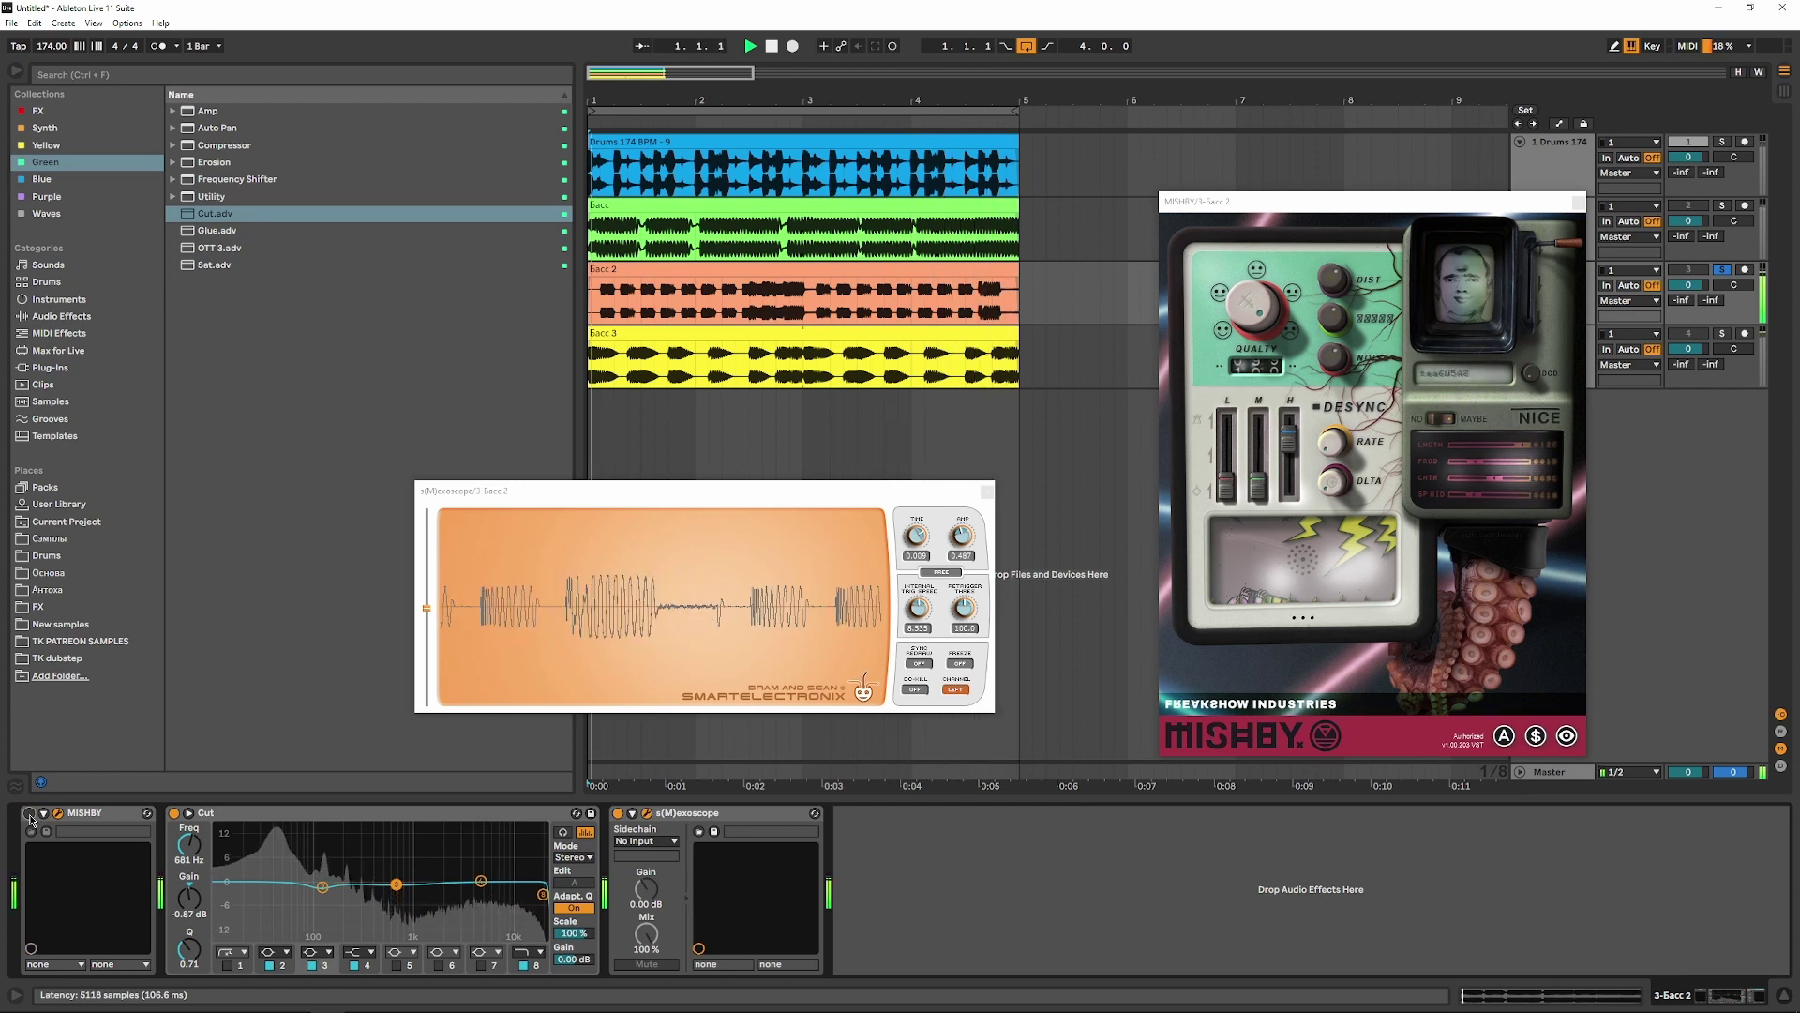
pyautogui.click(29, 813)
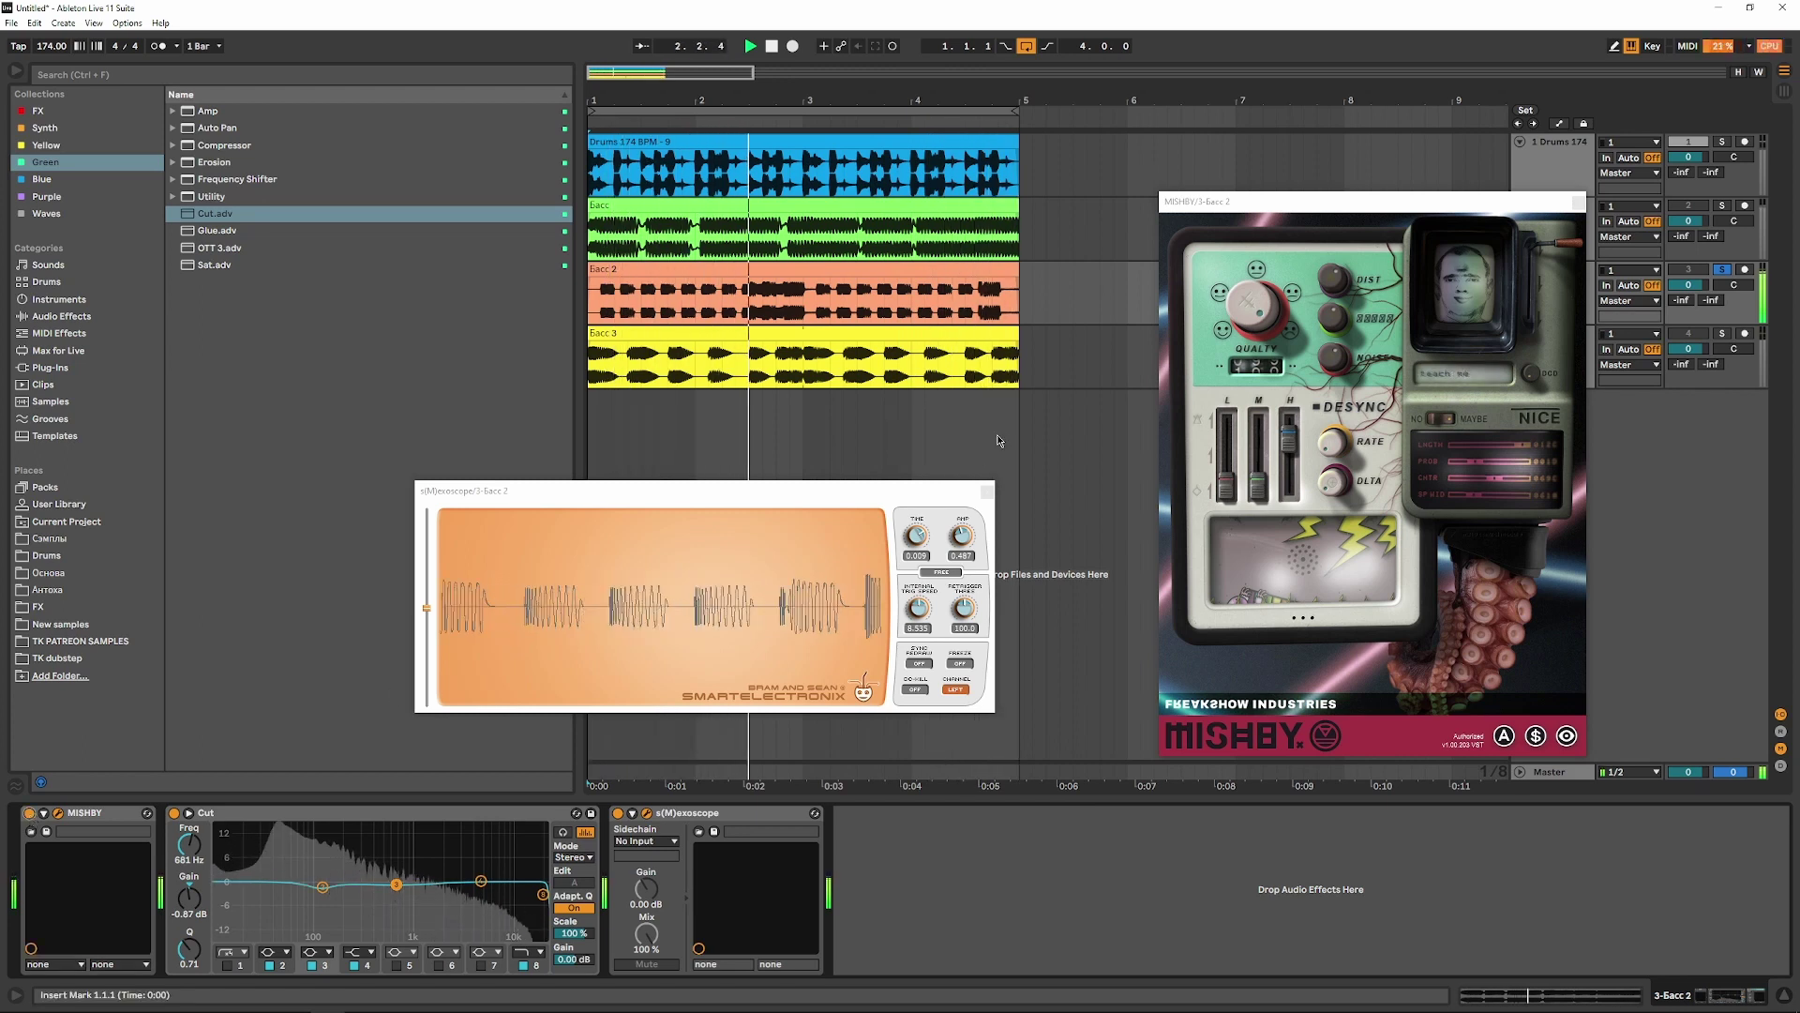
pyautogui.click(1726, 271)
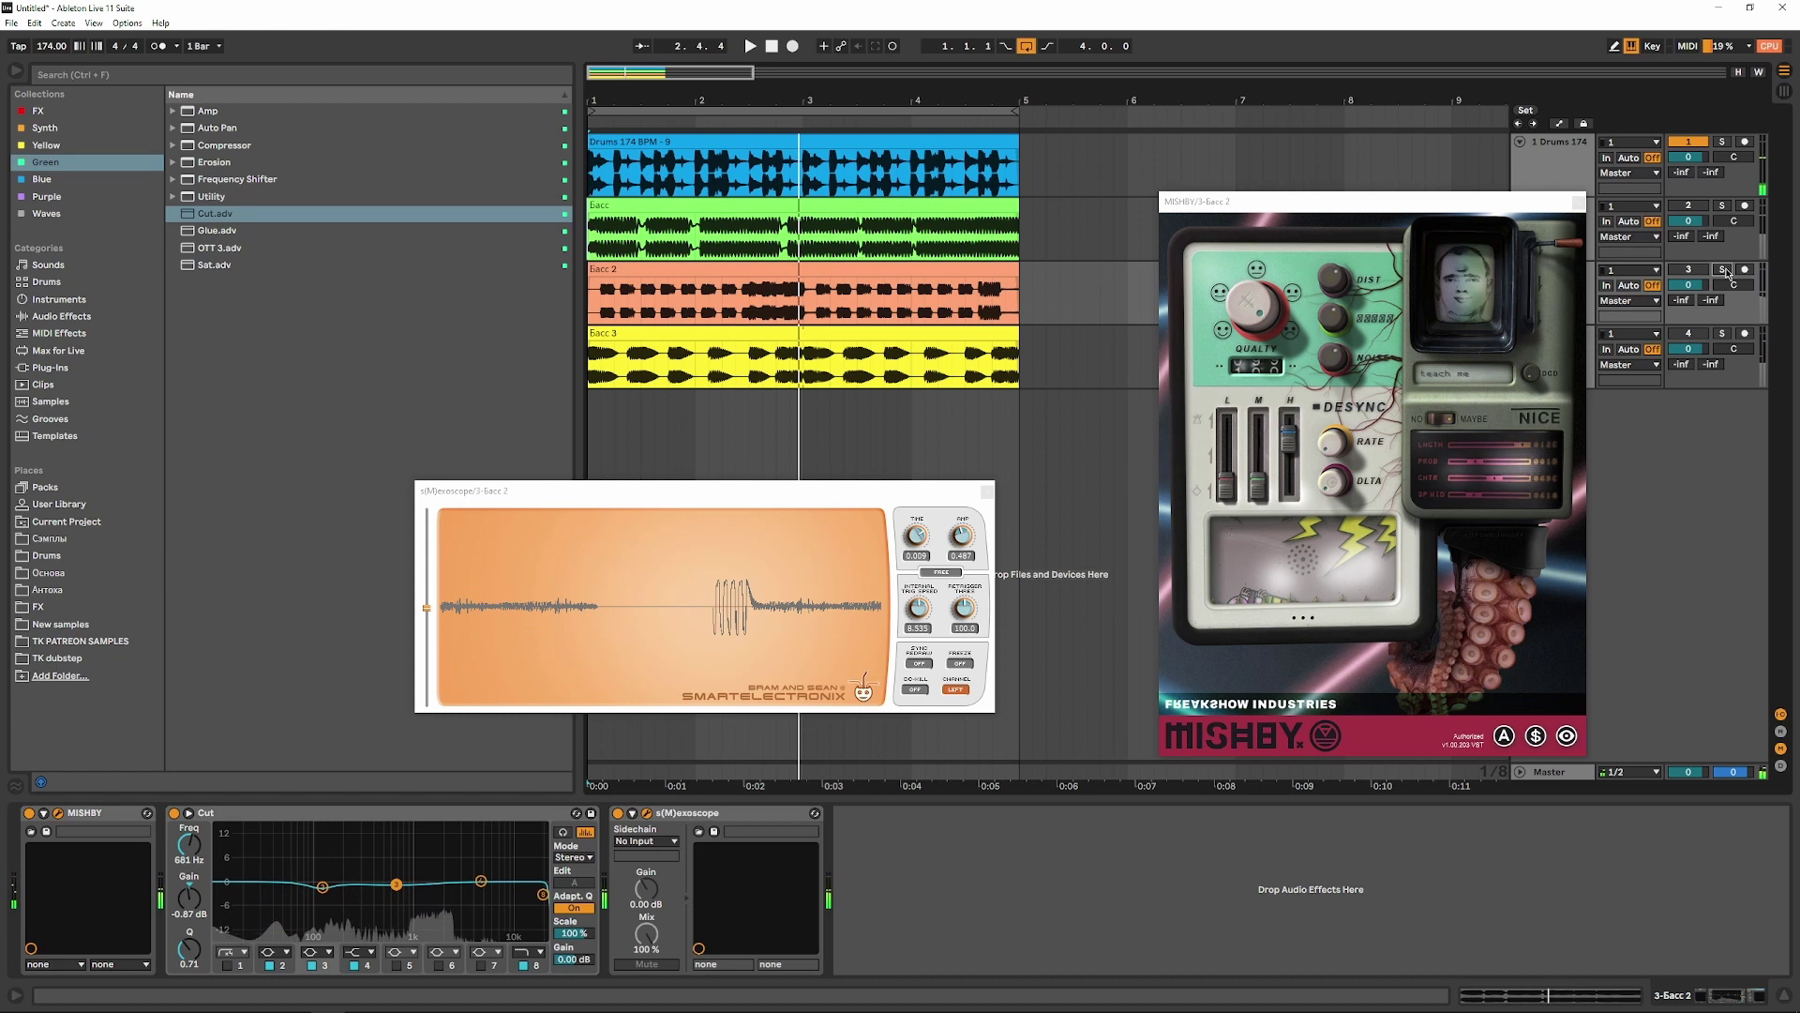
pyautogui.press('space')
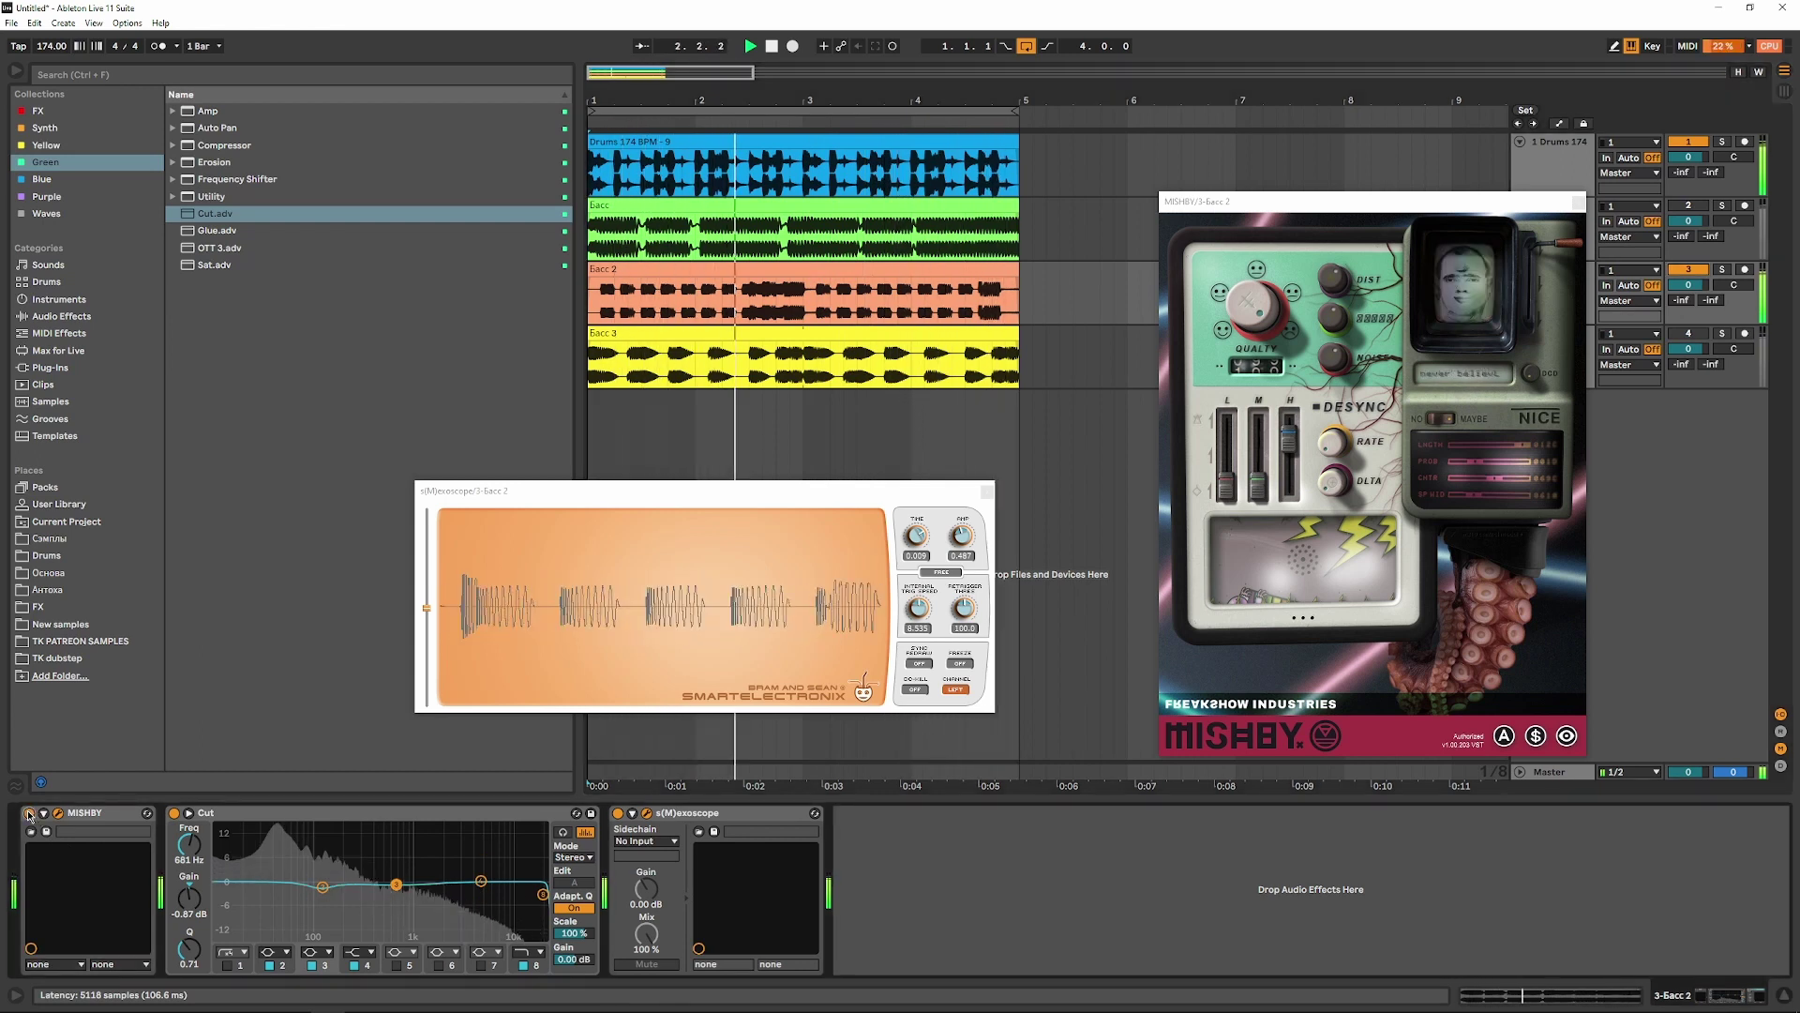
# - Mute Басс 2, activate and solo the Басс track and start playback
pyautogui.click(1702, 271)
pyautogui.click(1693, 206)
pyautogui.click(1723, 206)
pyautogui.press('space')
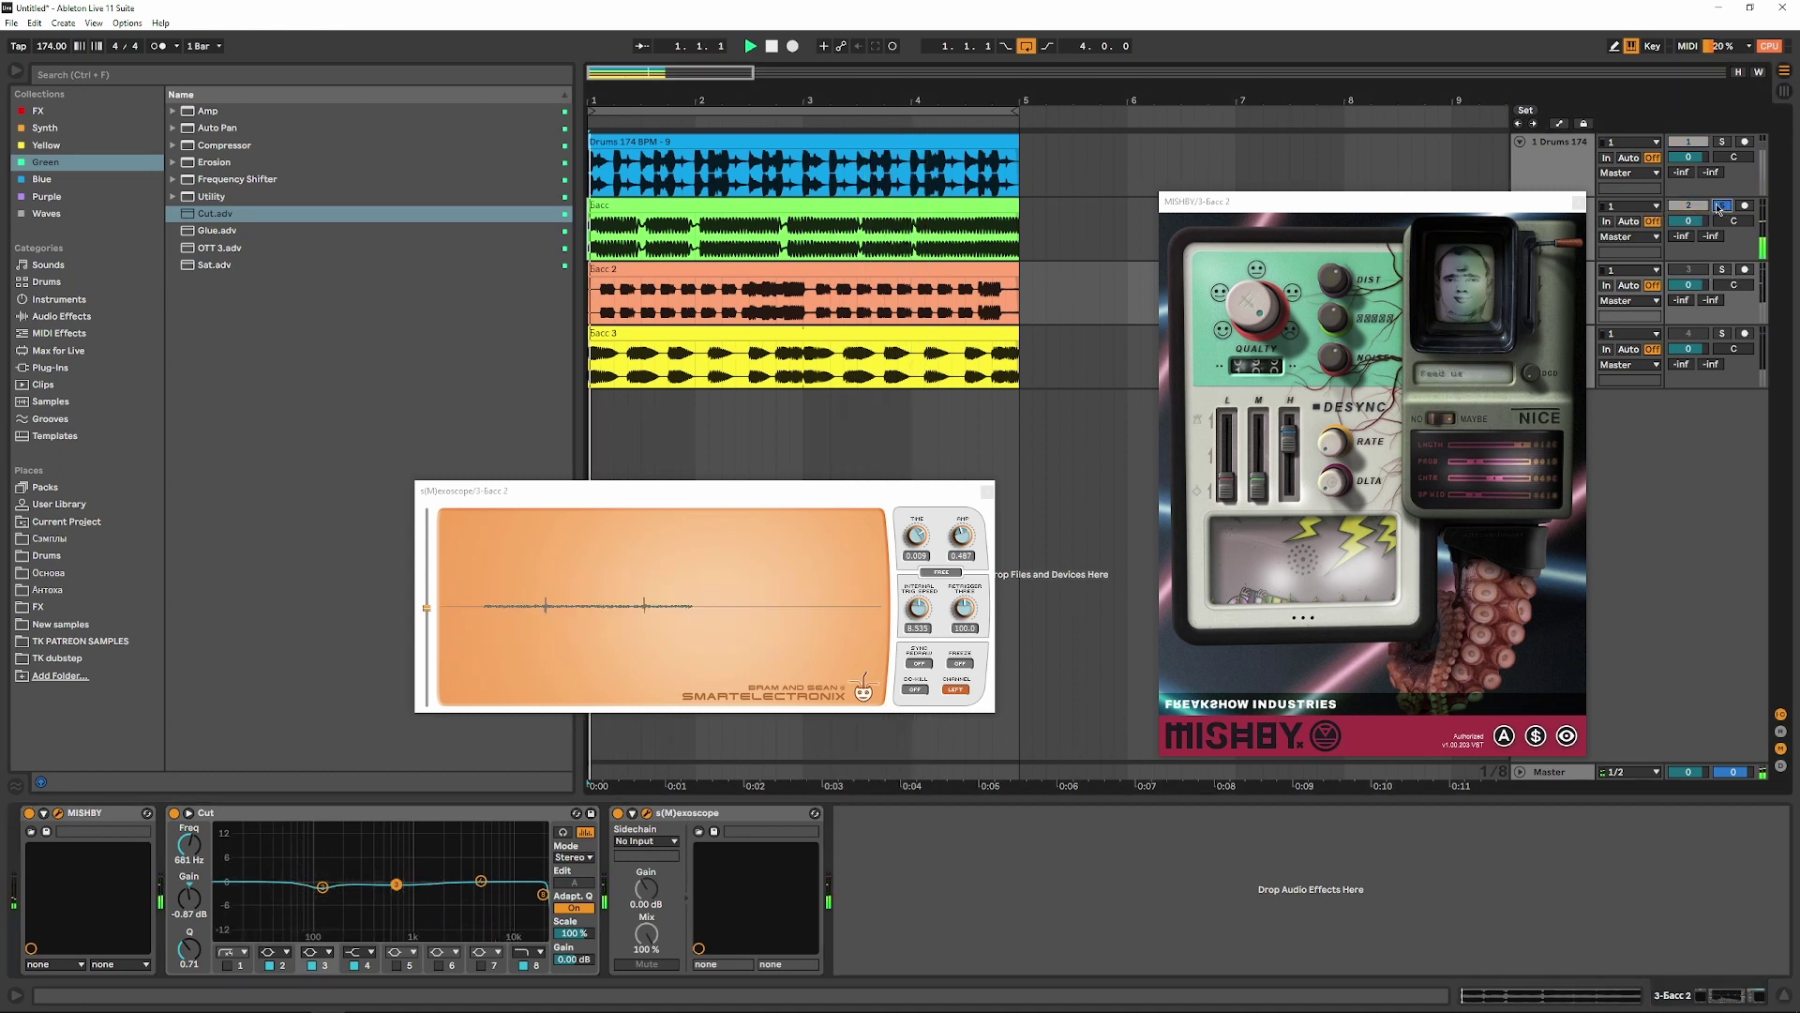
# - Close the MISHBY and s(M)exoscope windows and copy the MISHBY and Cut devices from Басс 2 to Басс
pyautogui.click(1578, 203)
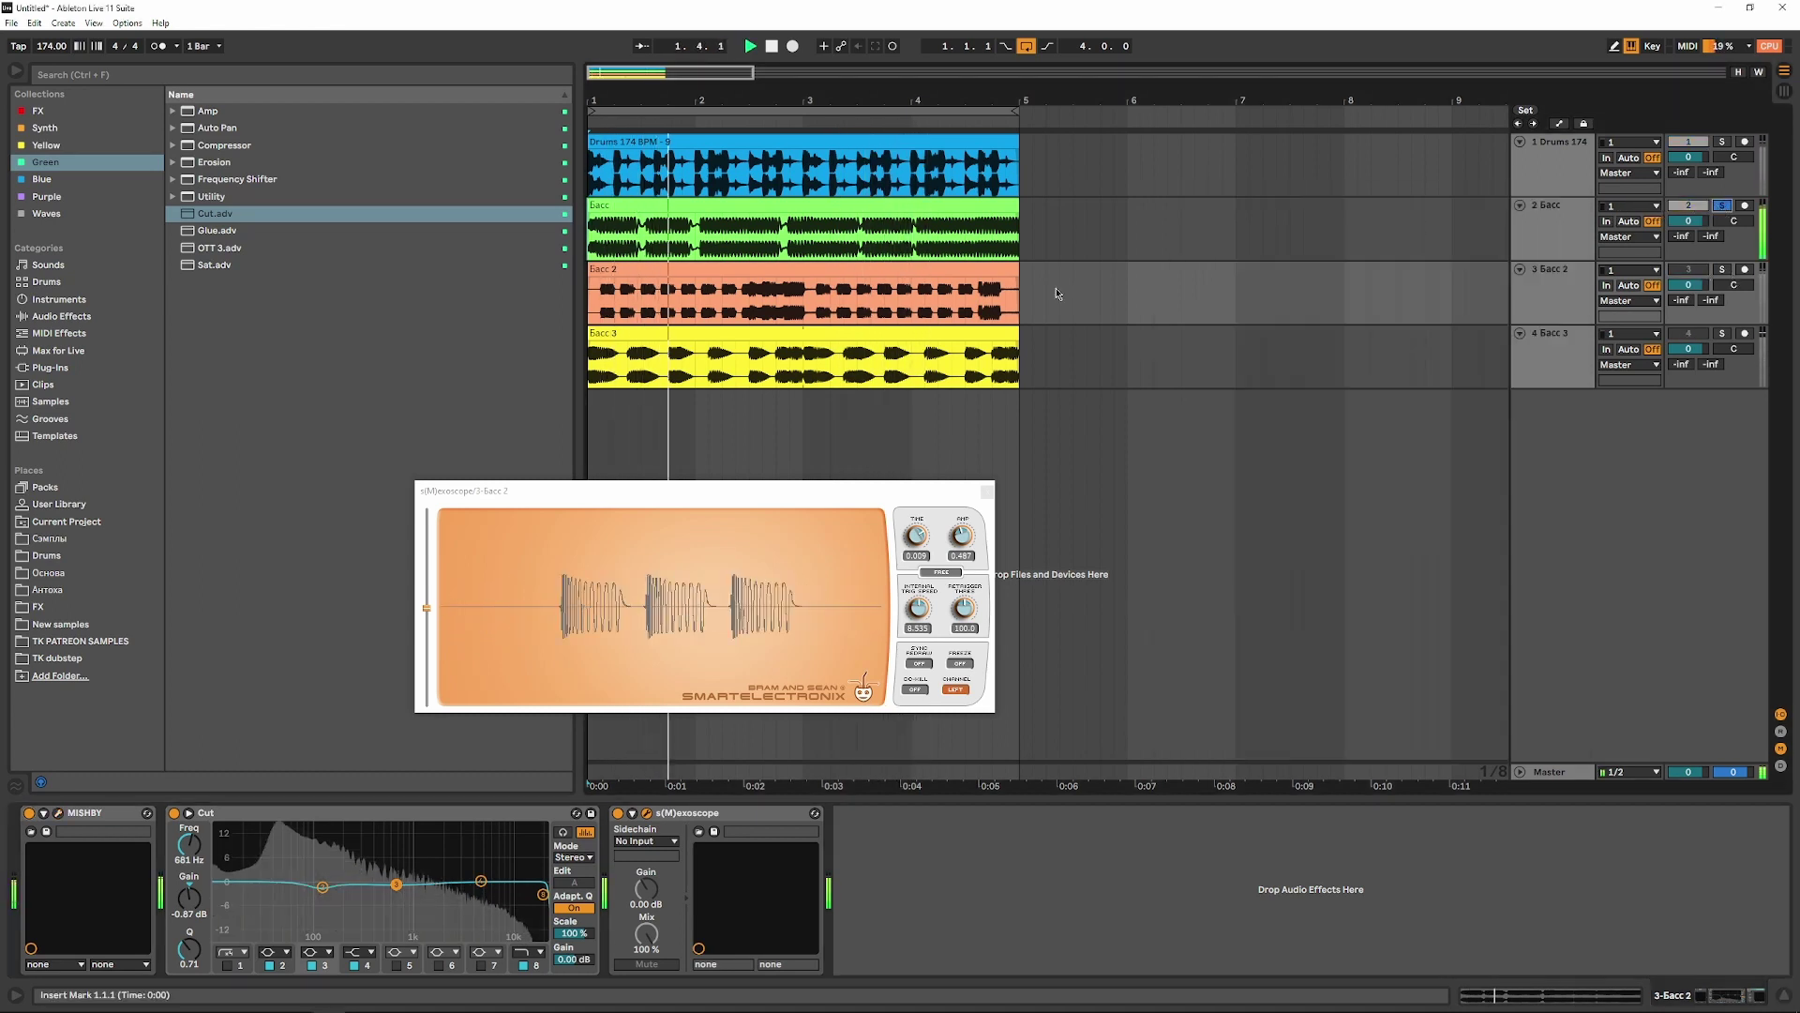
pyautogui.click(987, 492)
pyautogui.click(90, 821)
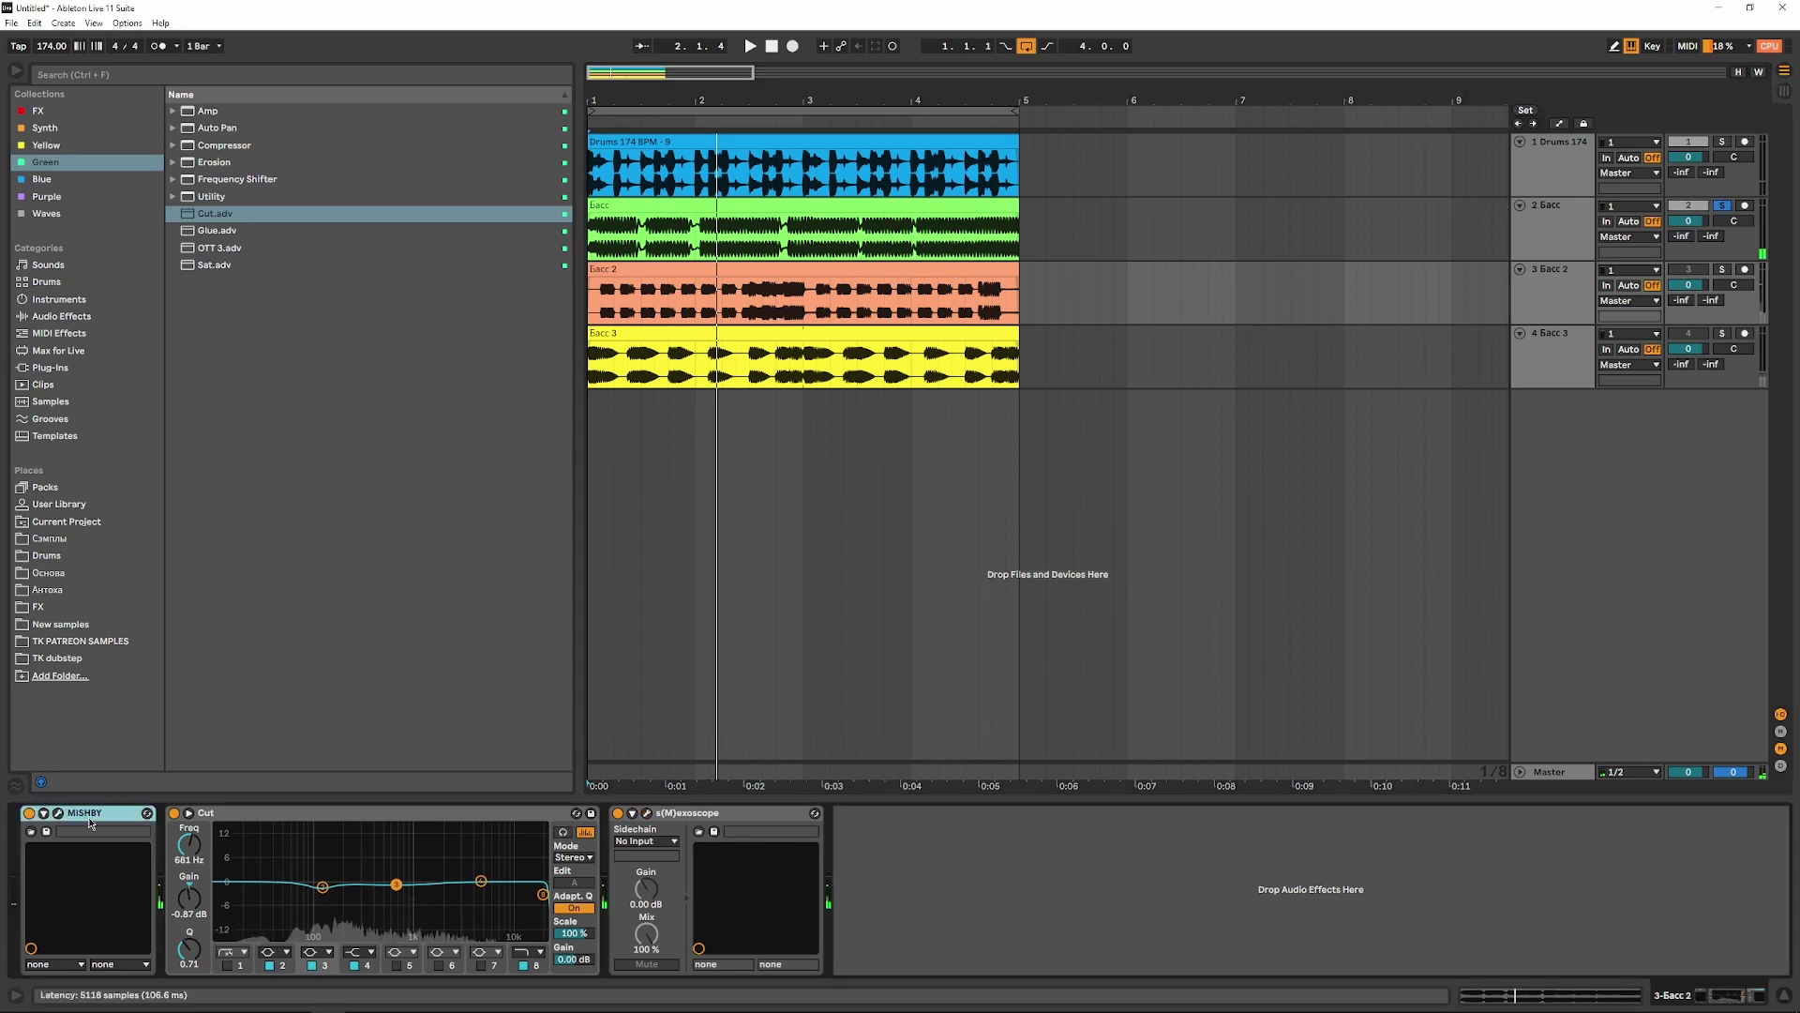
pyautogui.click(692, 232)
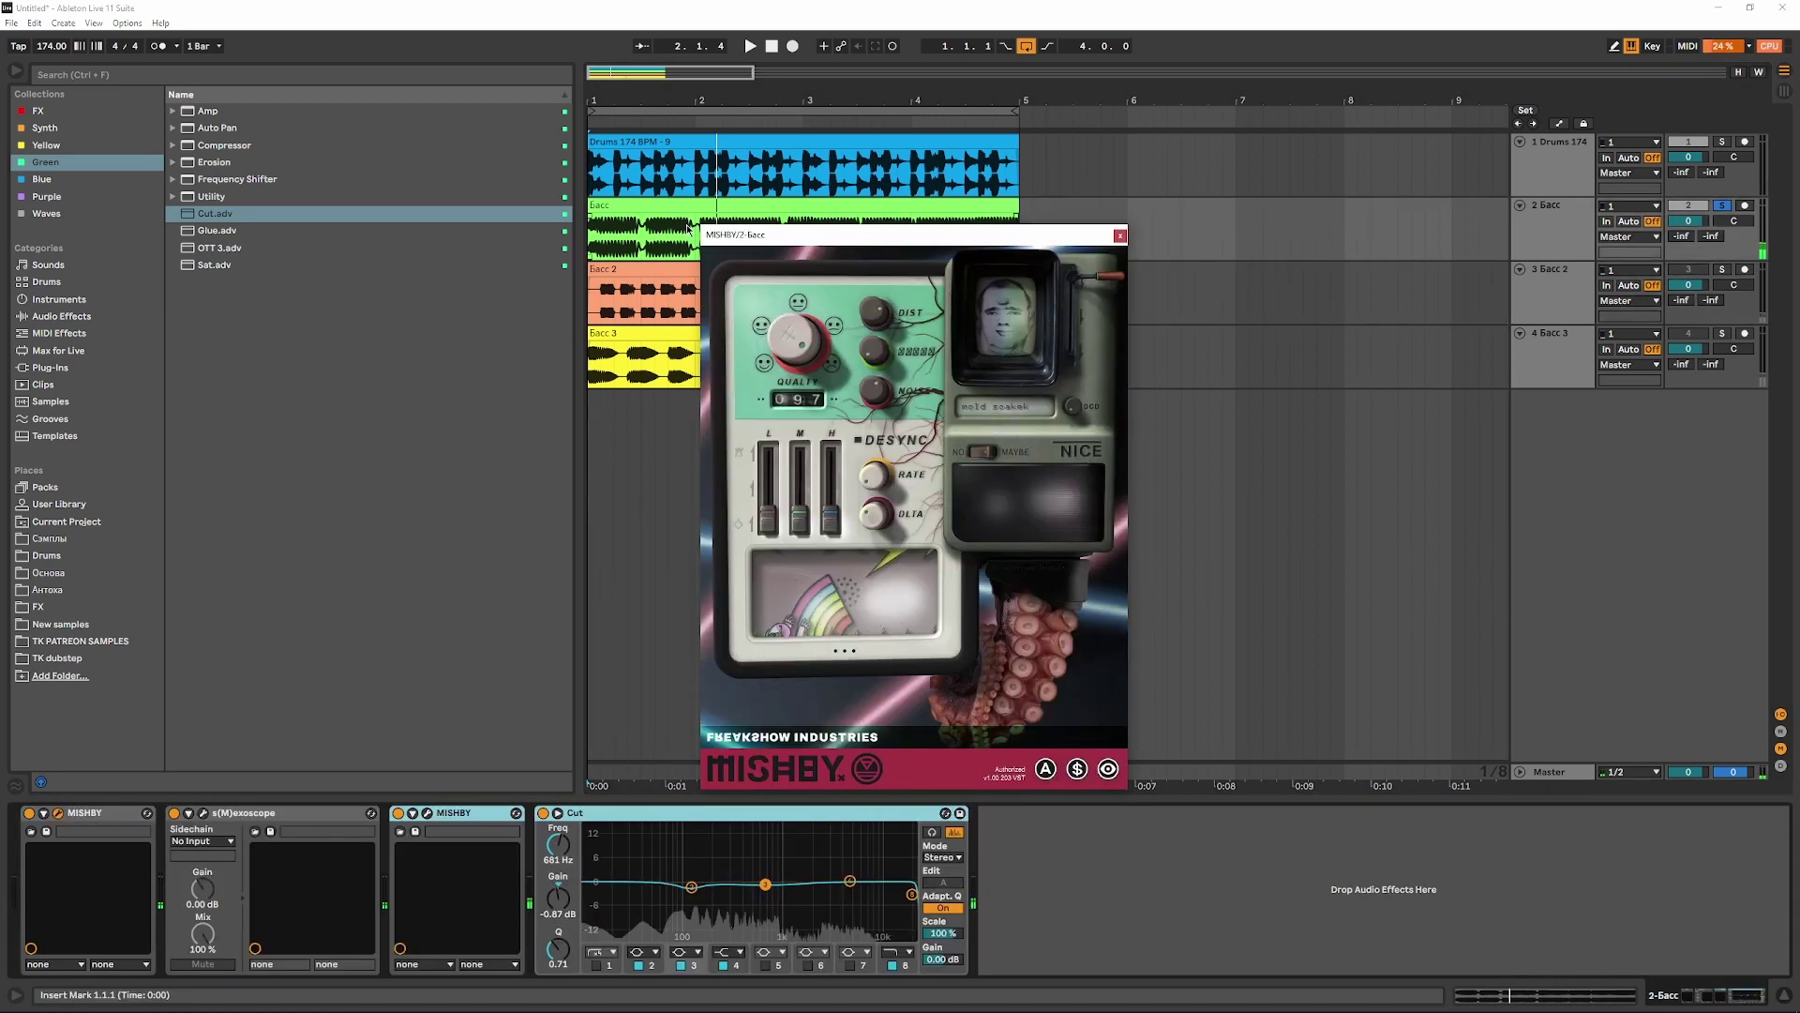
# - Delete the second MISHBY from the Басс chain and place s(M)exoscope after the Cut equalizer
pyautogui.click(84, 815)
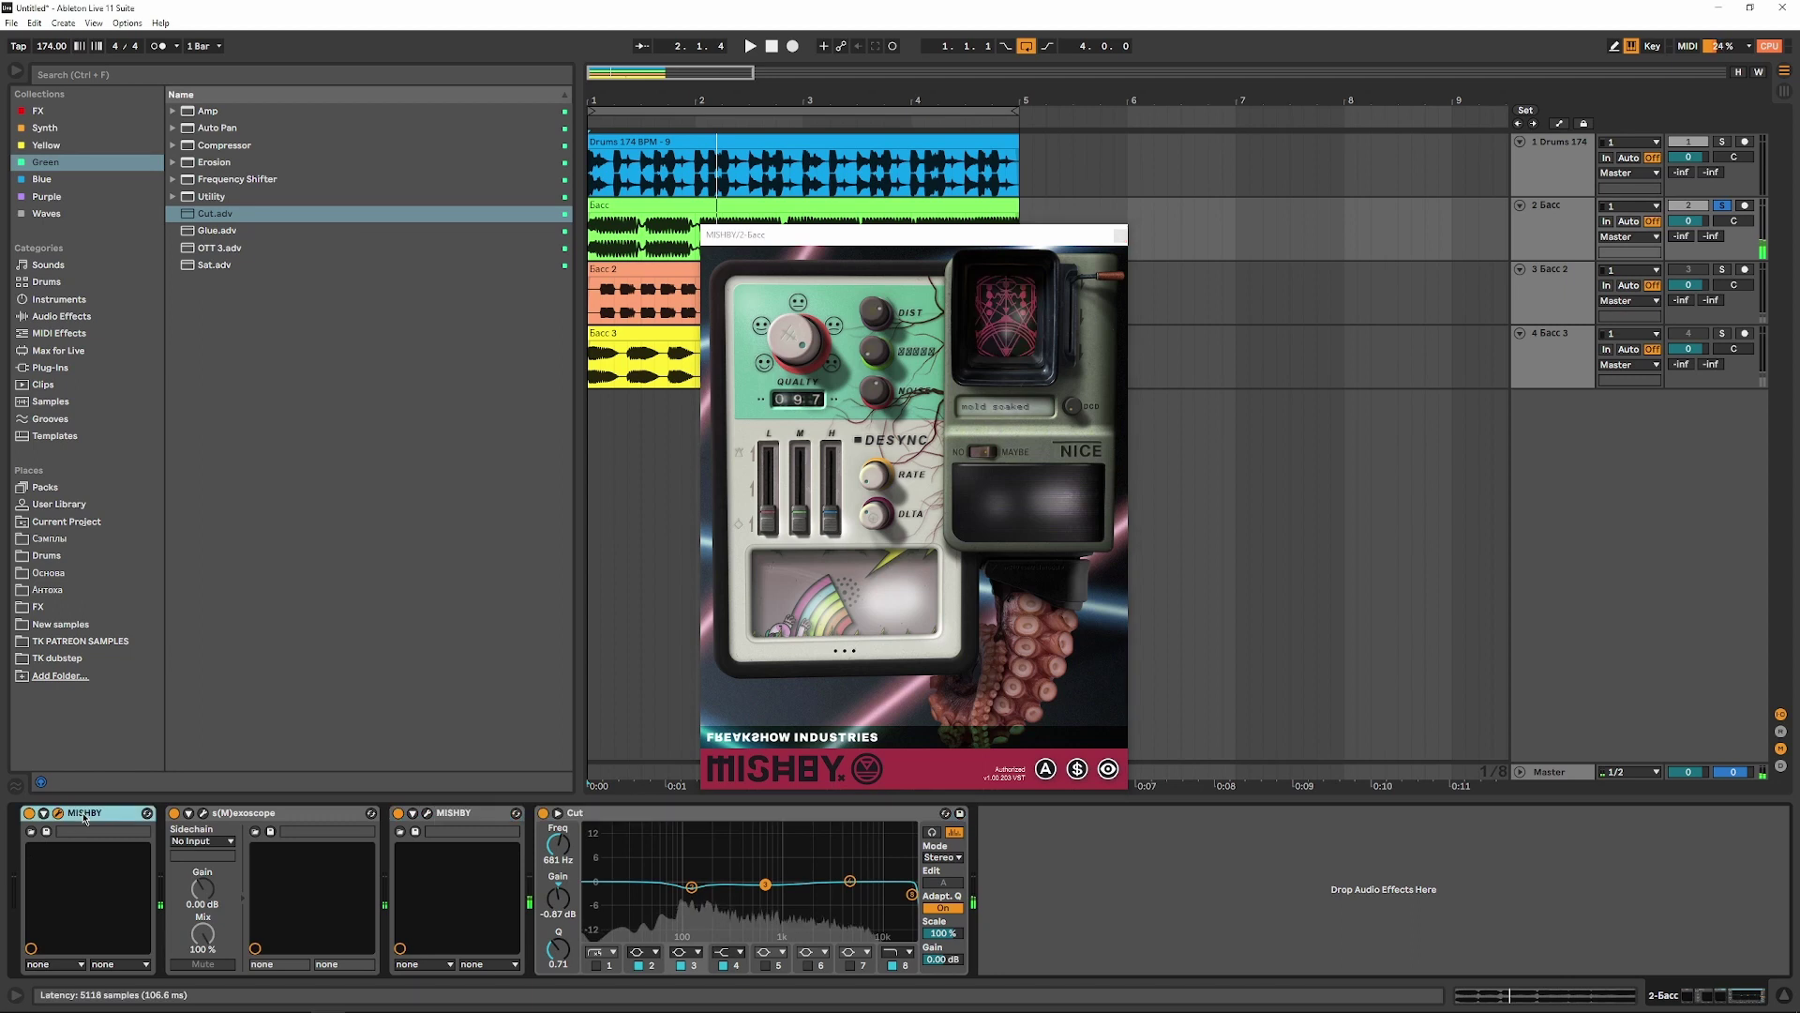
pyautogui.click(488, 812)
pyautogui.press('Delete')
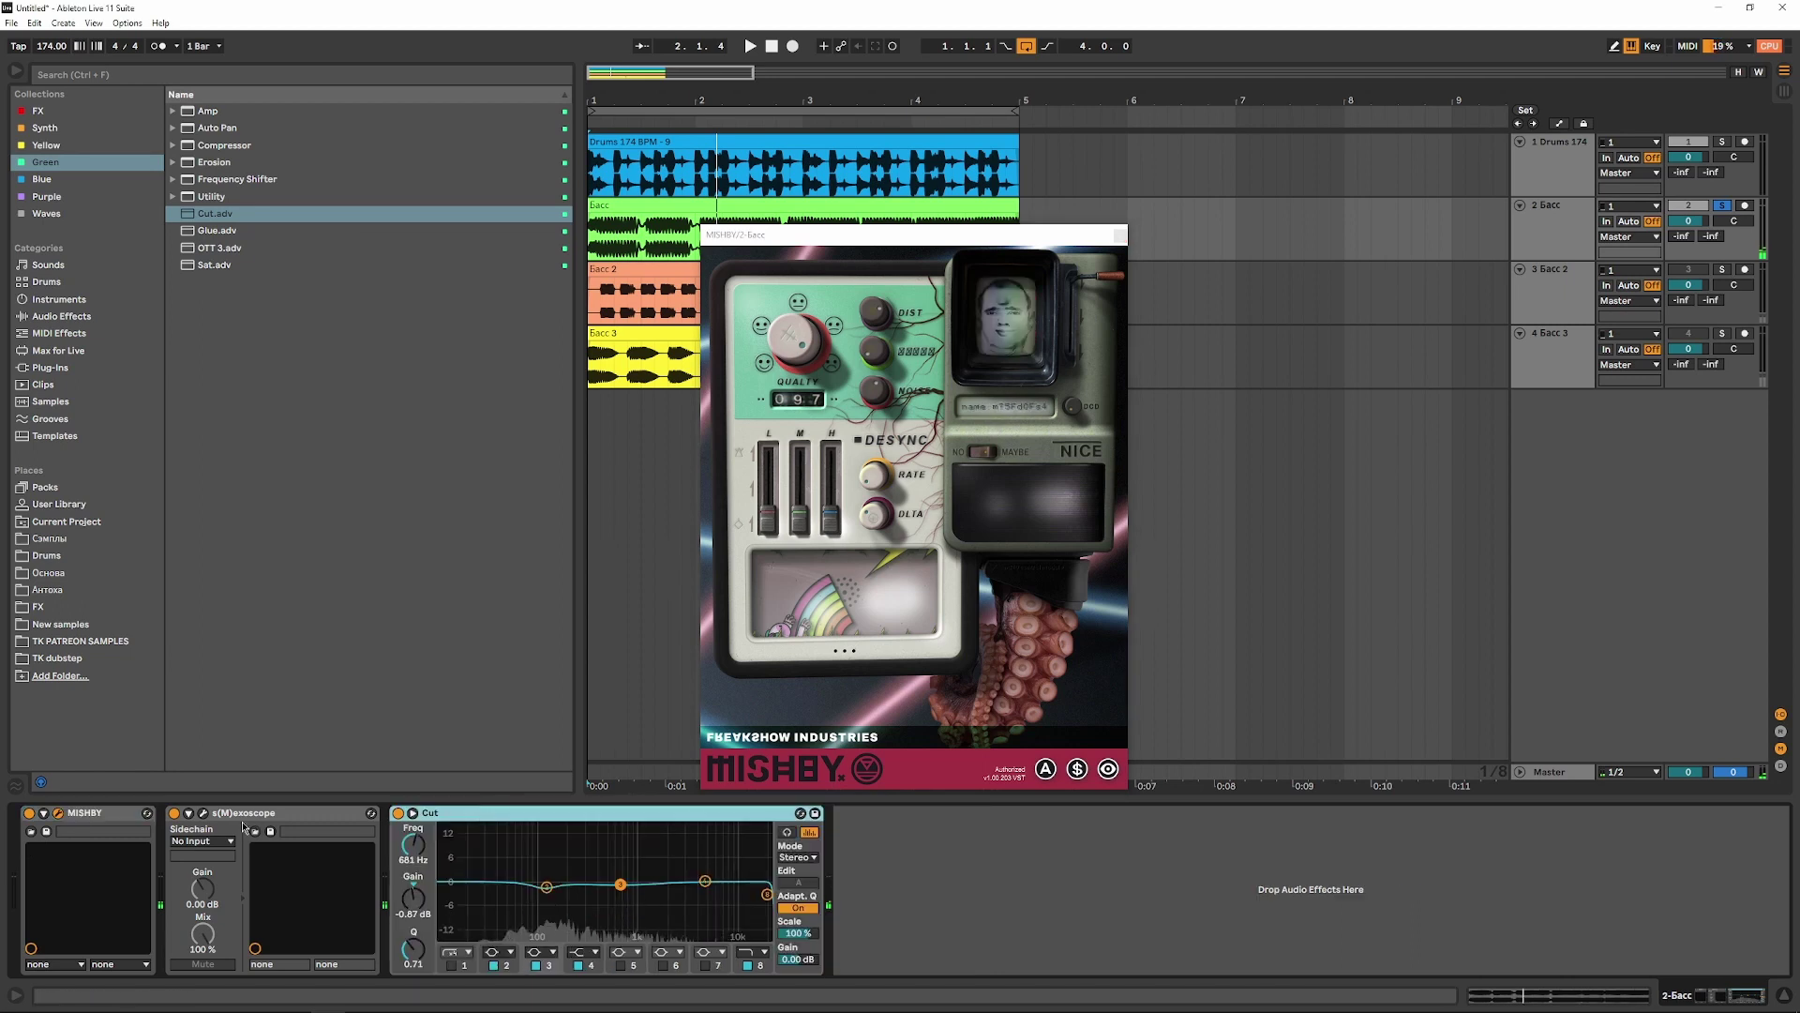
pyautogui.moveTo(921, 819); pyautogui.dragTo(922, 815)
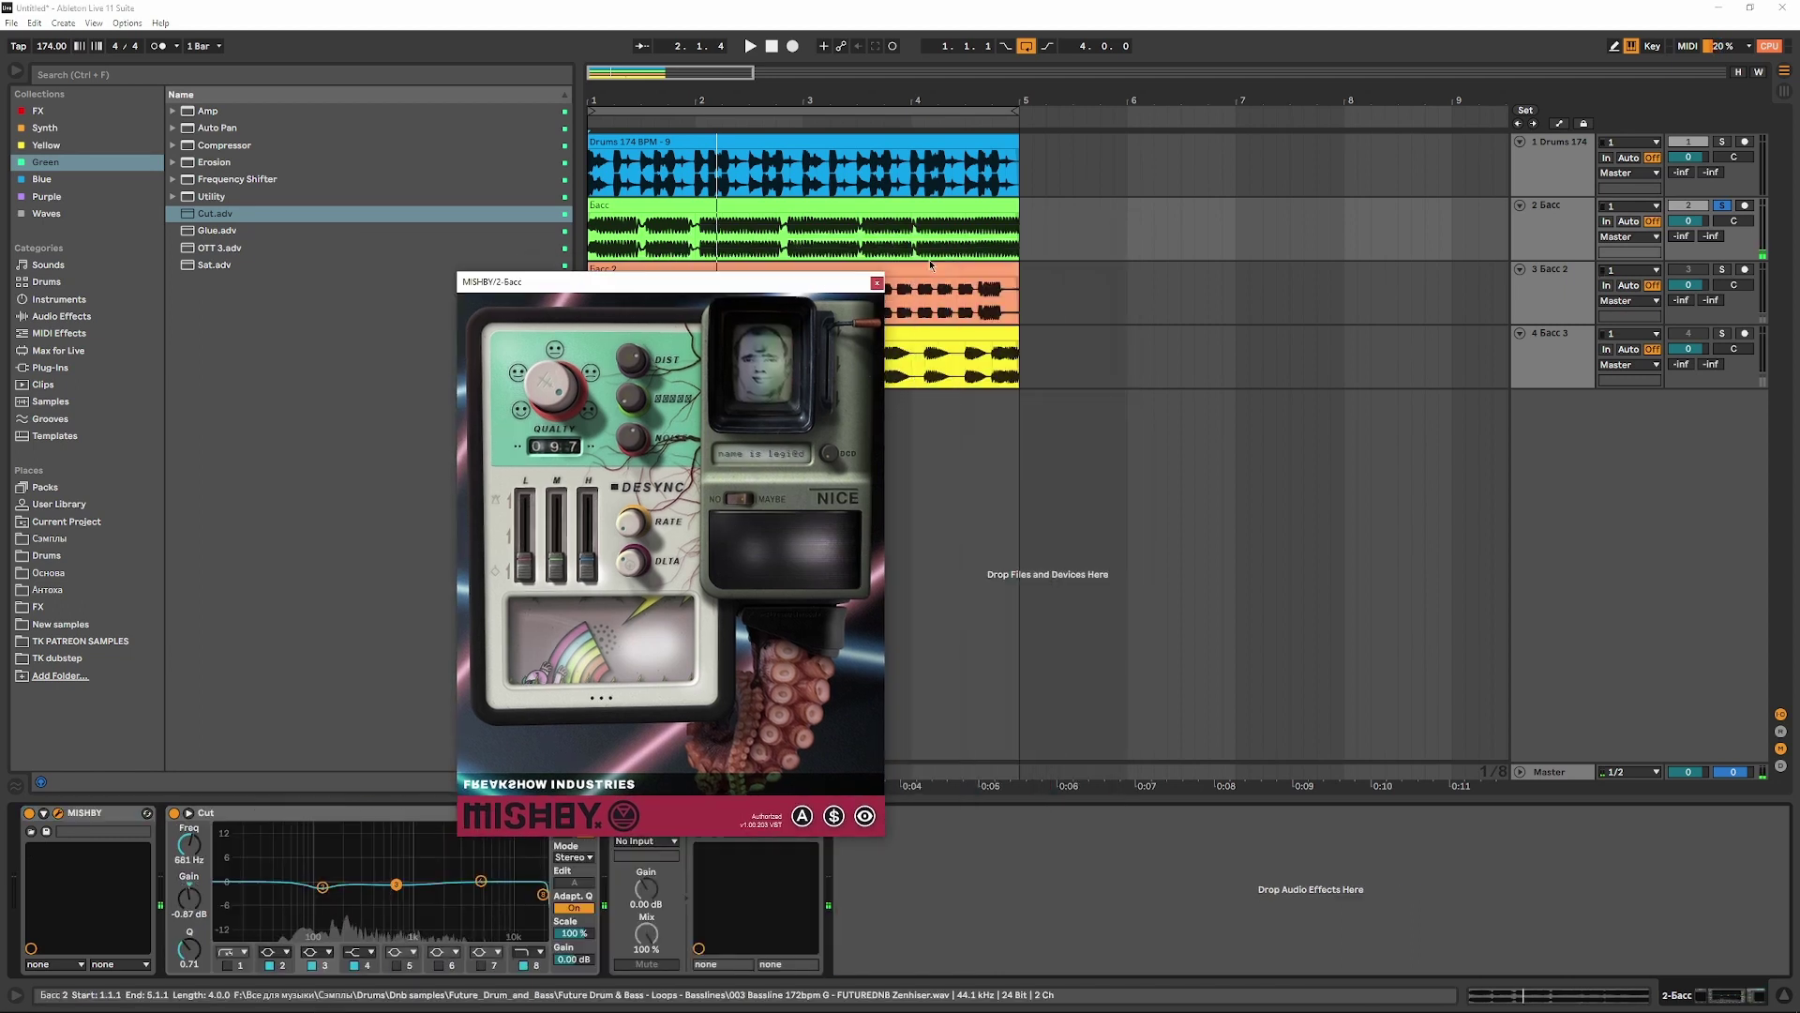
# - Play Басс with the MISHBY window moved off the clips, set its Qualty to 100 and raise its H slider
pyautogui.press('space')
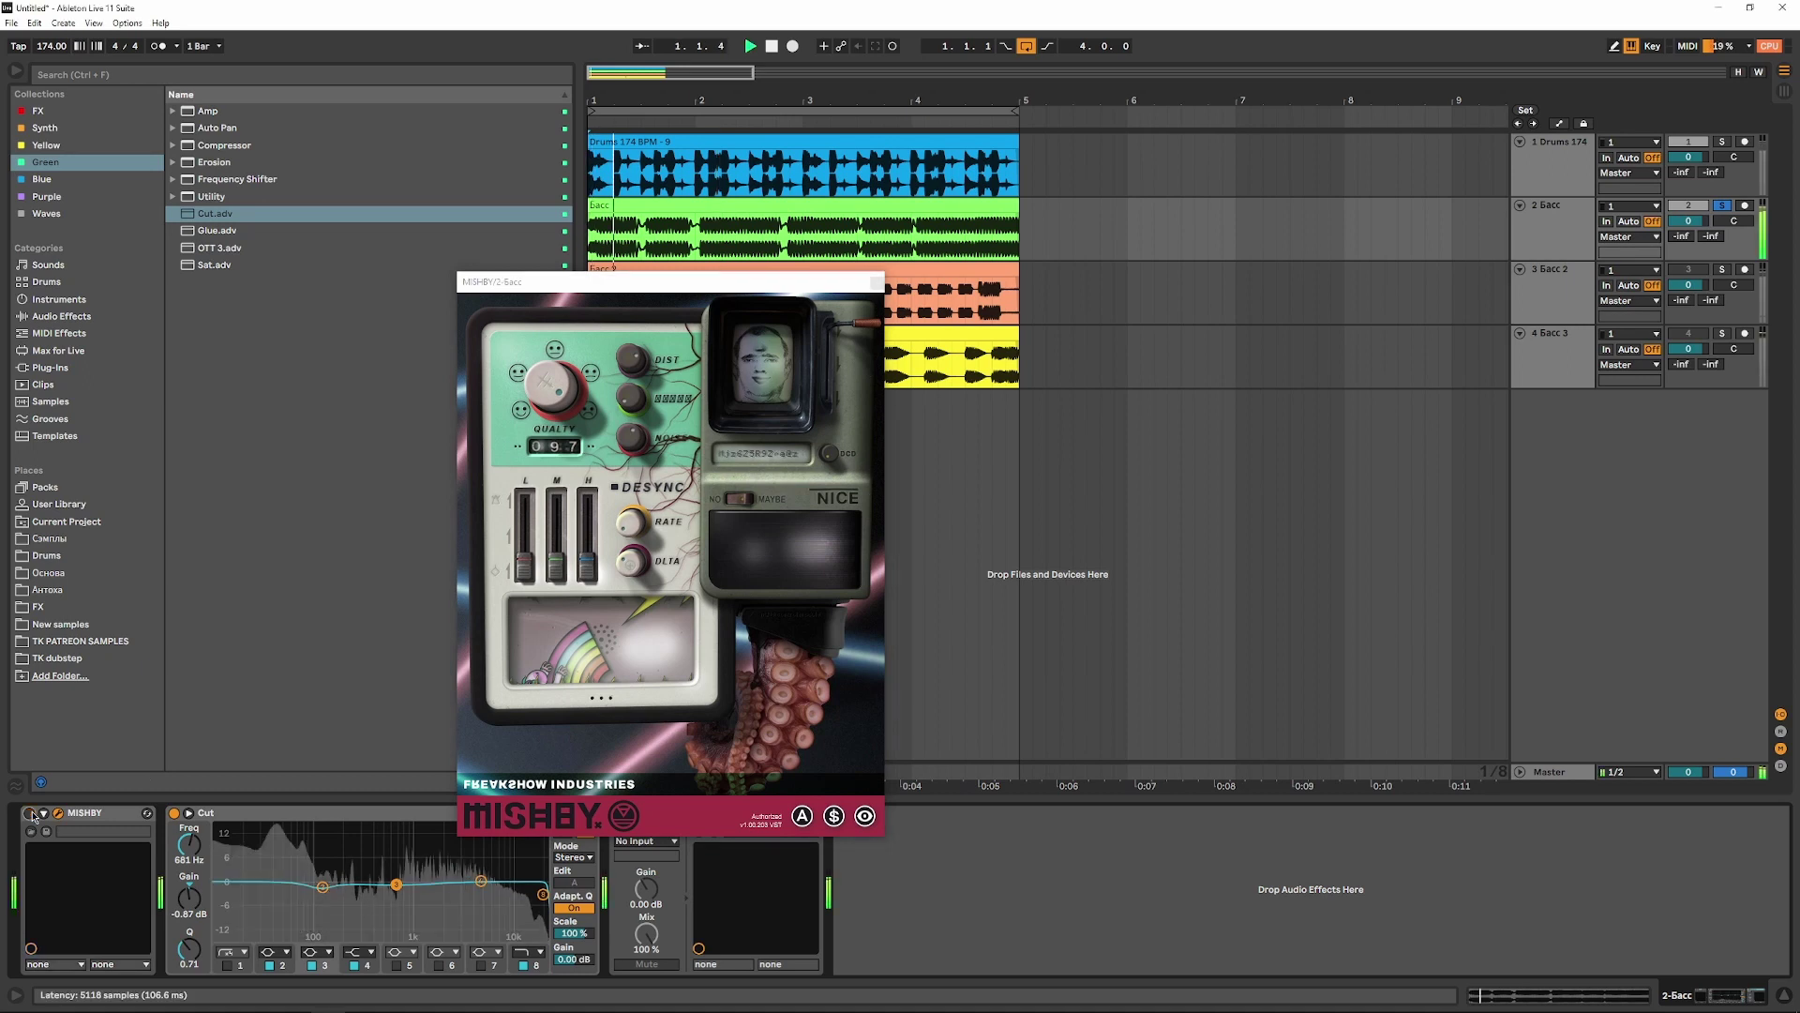
pyautogui.moveTo(751, 281); pyautogui.dragTo(1329, 277)
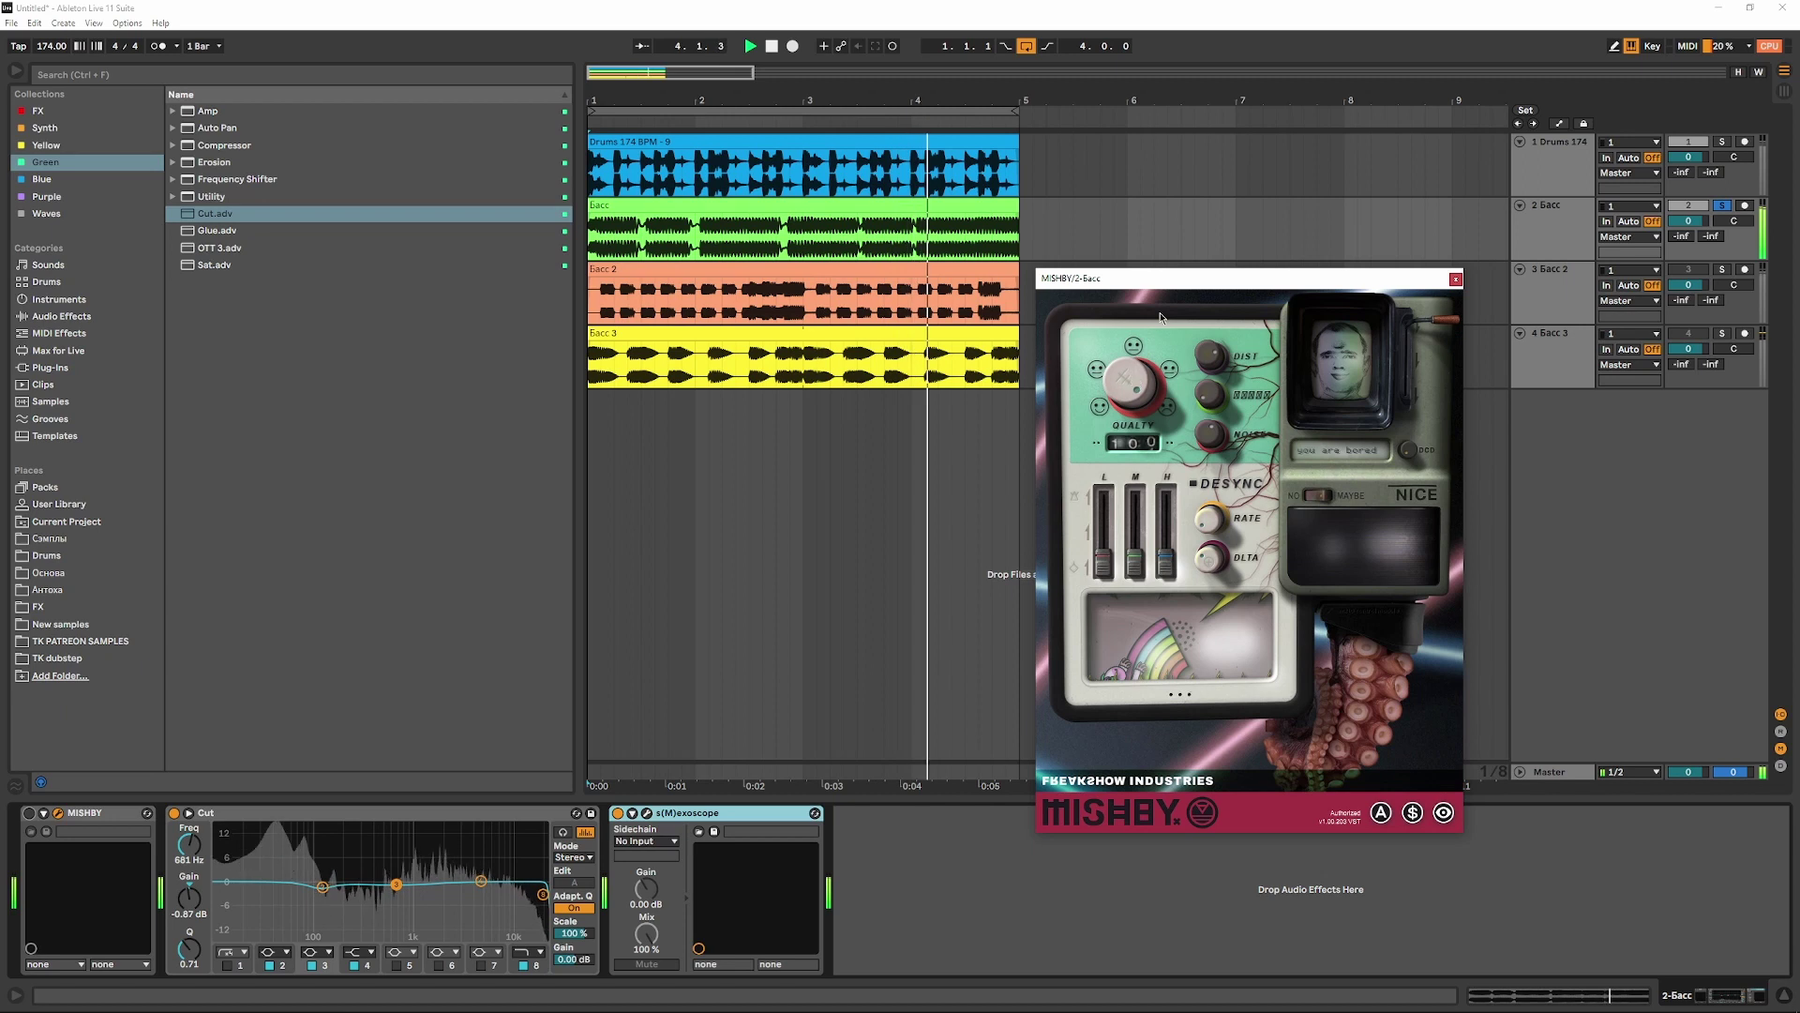
pyautogui.click(29, 813)
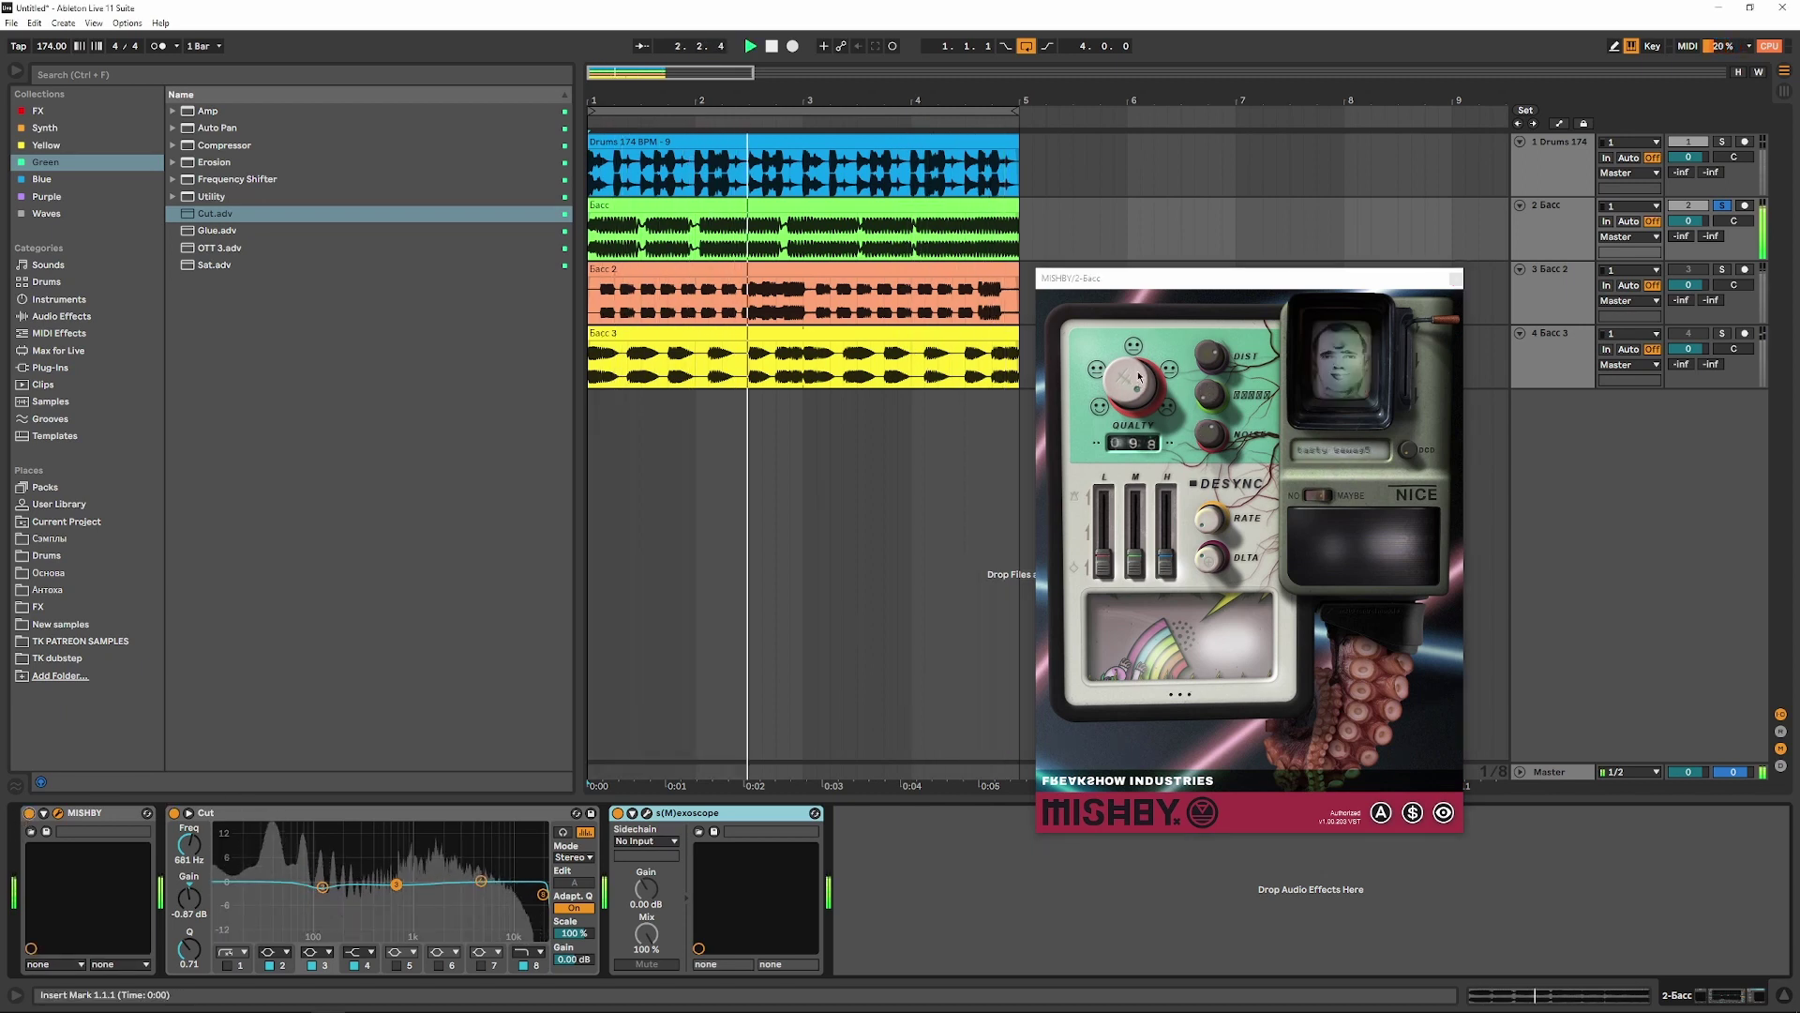
pyautogui.click(1154, 280)
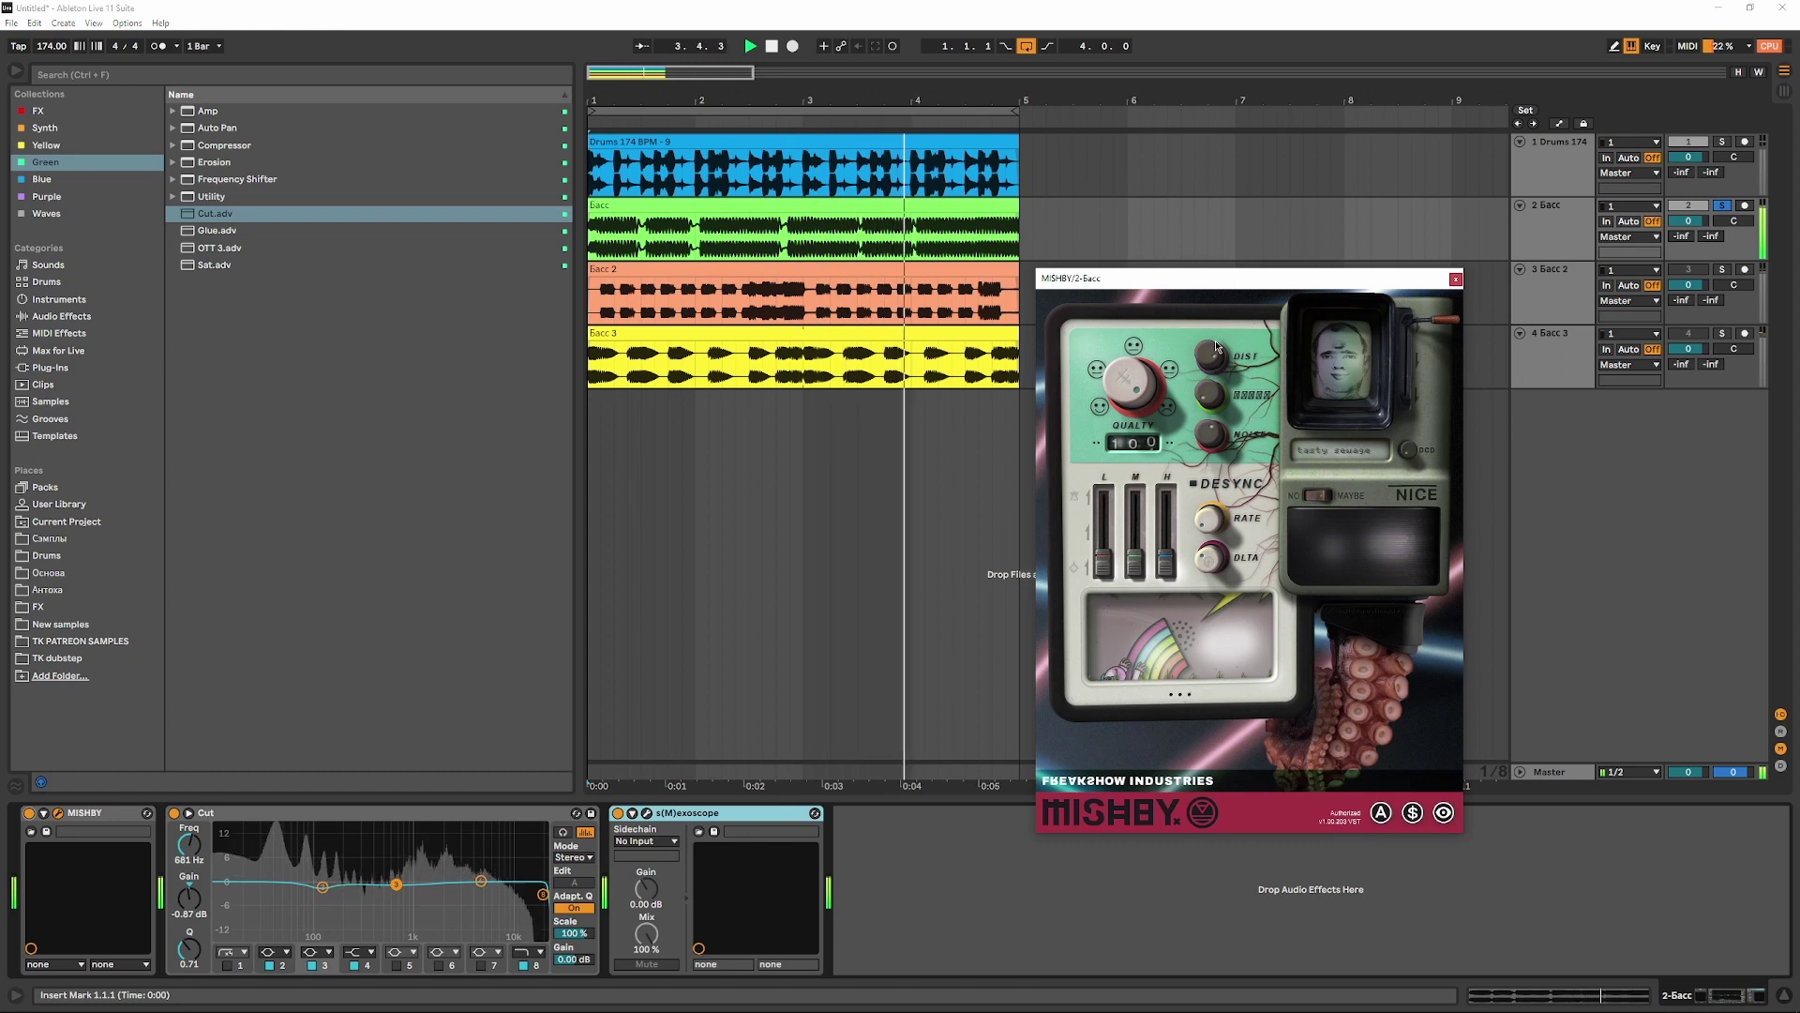
pyautogui.moveTo(1171, 563); pyautogui.dragTo(1168, 522)
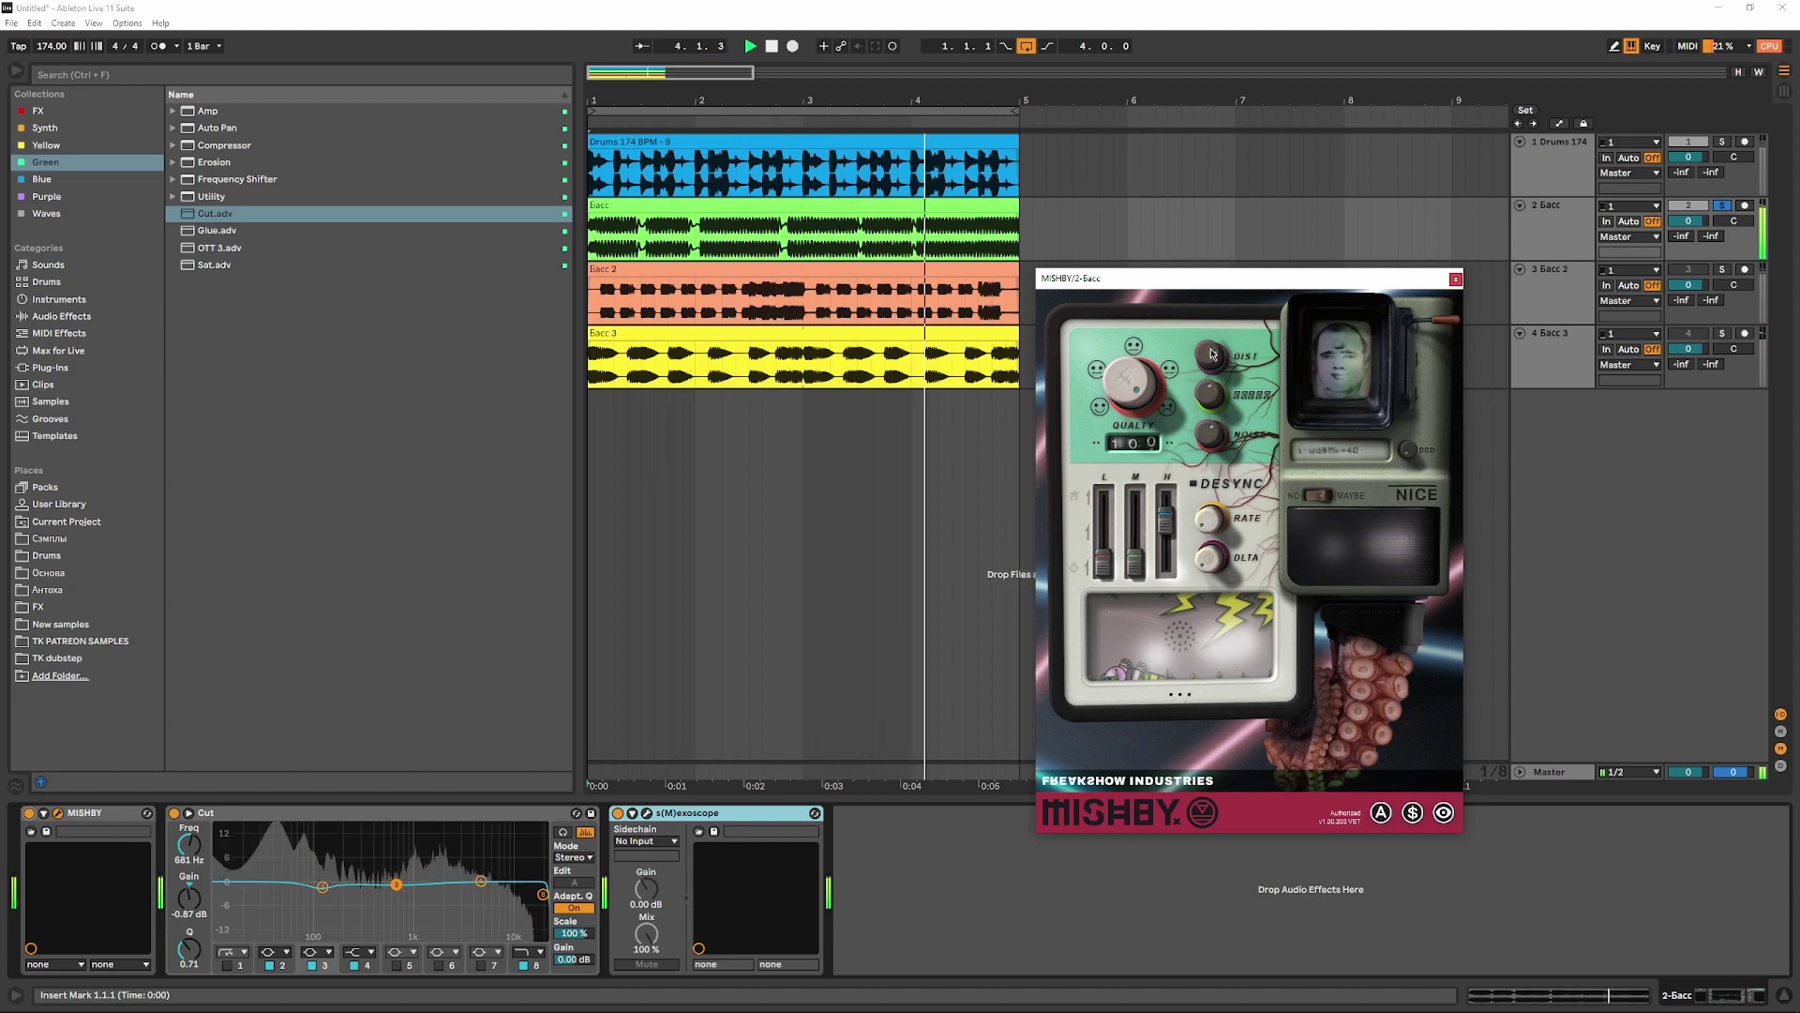
# - Boost Cut on Басс by 2.85 dB at 8.25 kHz, switch MISHBY from NO to MAYBE and lower its Qualty
pyautogui.moveTo(322, 887); pyautogui.dragTo(502, 871)
pyautogui.click(1324, 494)
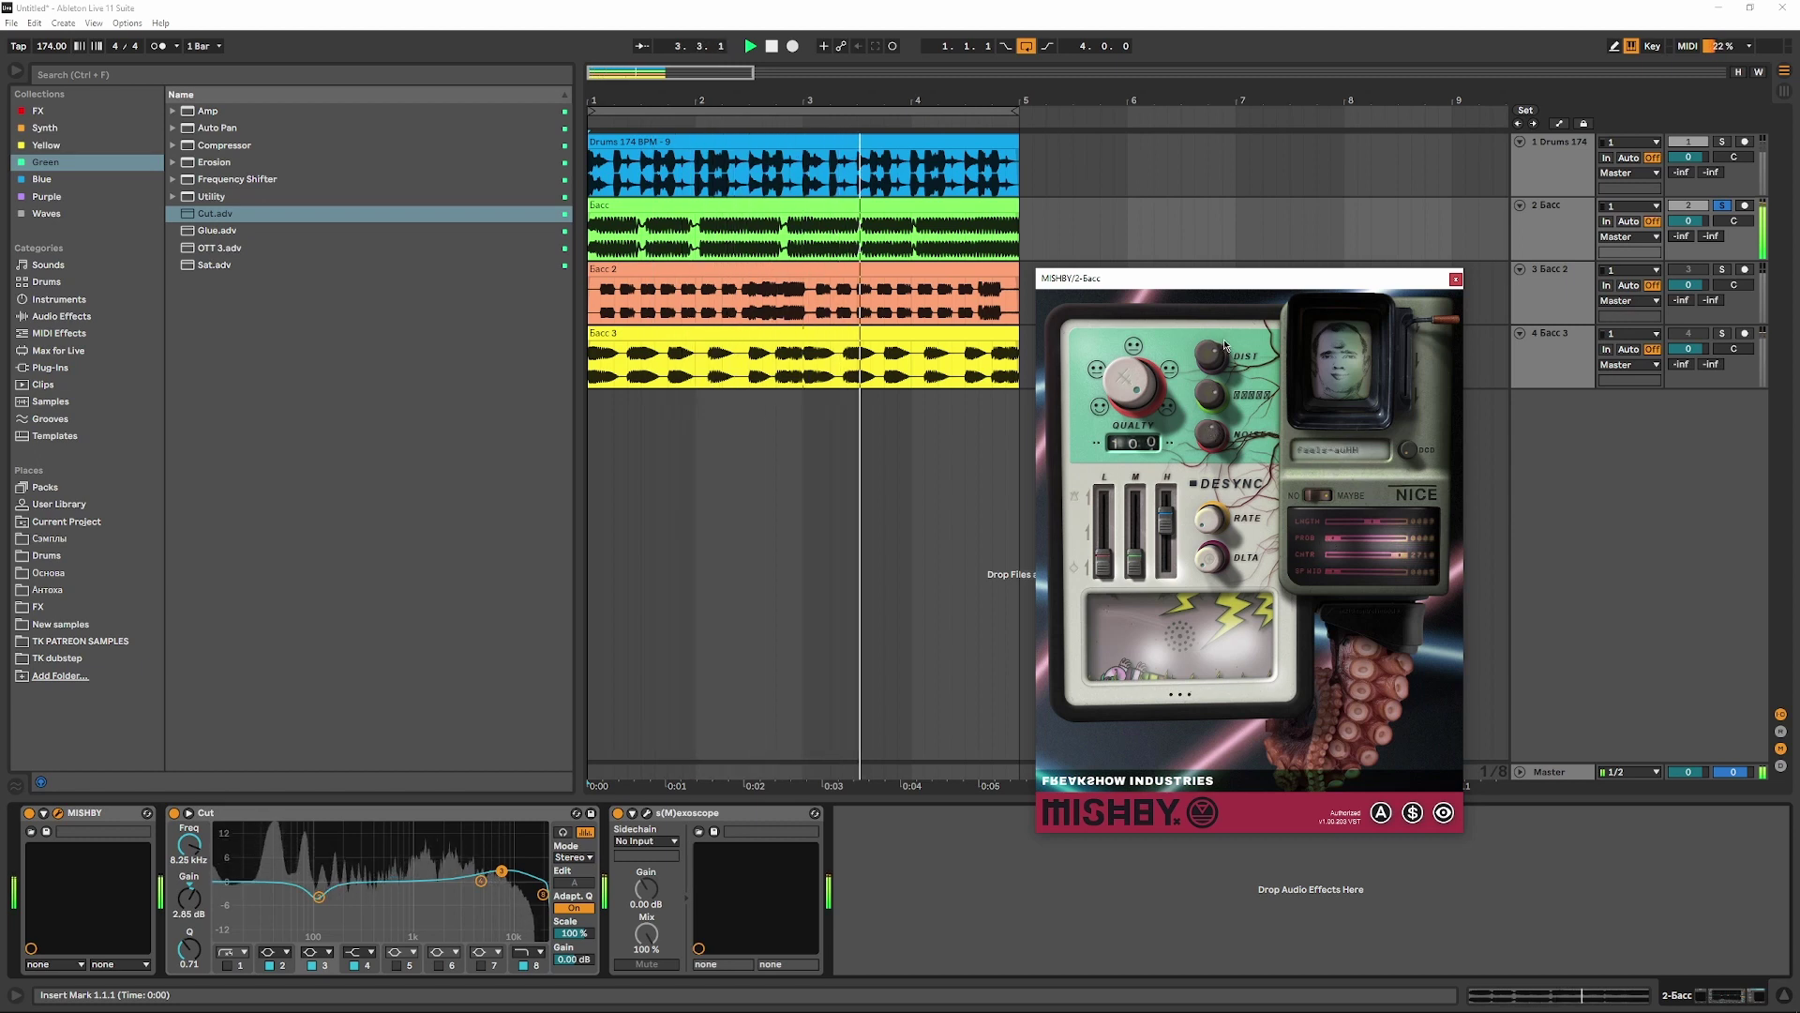
pyautogui.moveTo(1126, 387); pyautogui.dragTo(1126, 410)
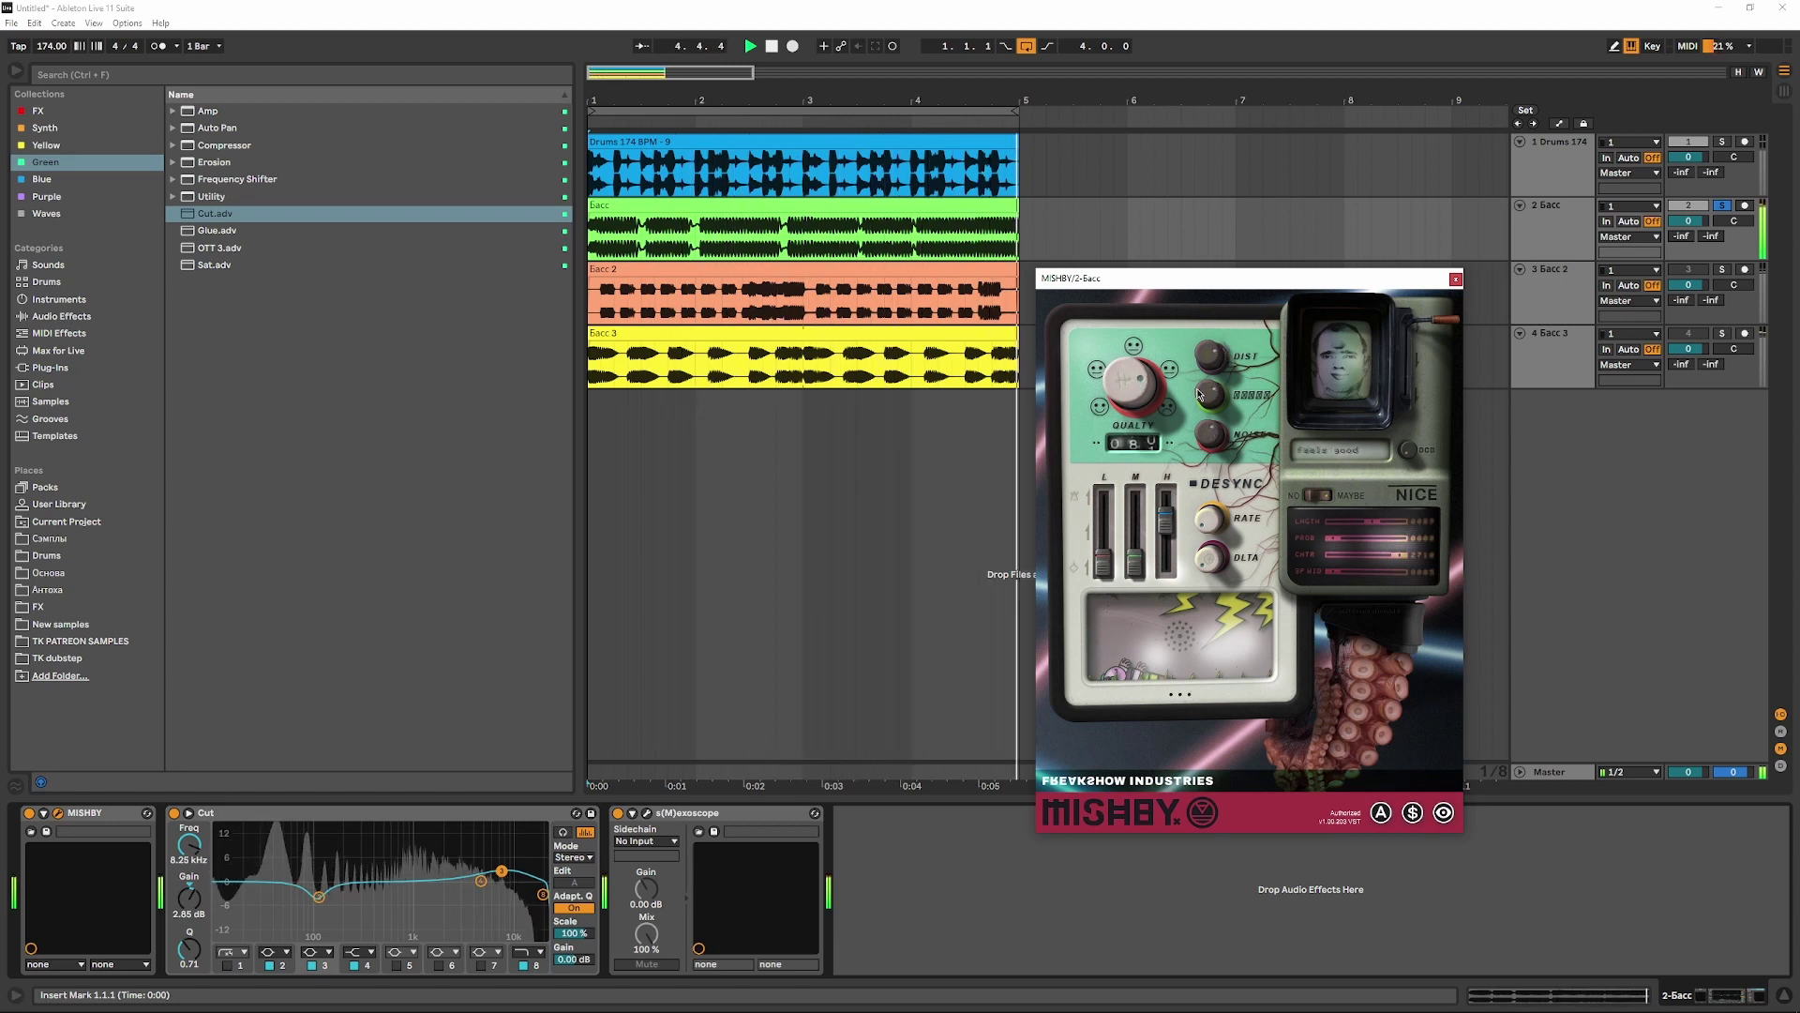
# - Set Cut's high band on Басс to 1.36 dB at 9.58 kHz and its low dip to -5.08 dB at 100 Hz
pyautogui.moveTo(516, 877); pyautogui.dragTo(521, 883)
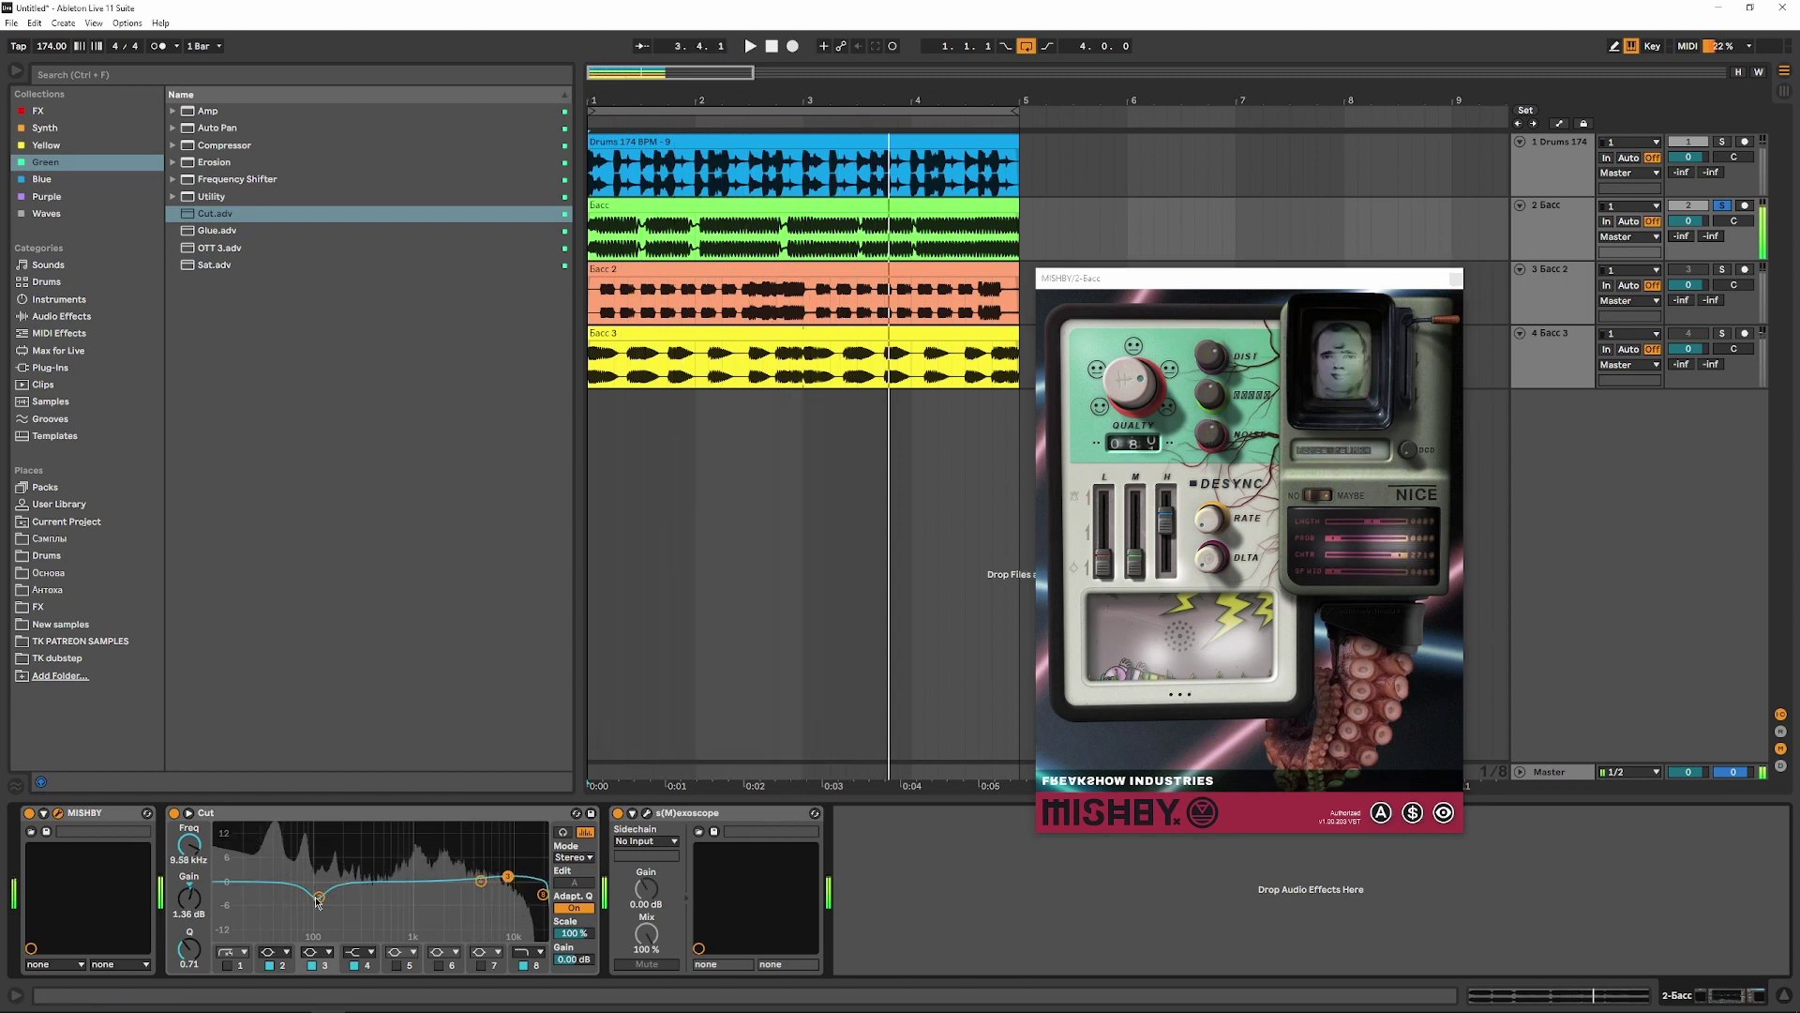
pyautogui.press('space')
pyautogui.click(23, 818)
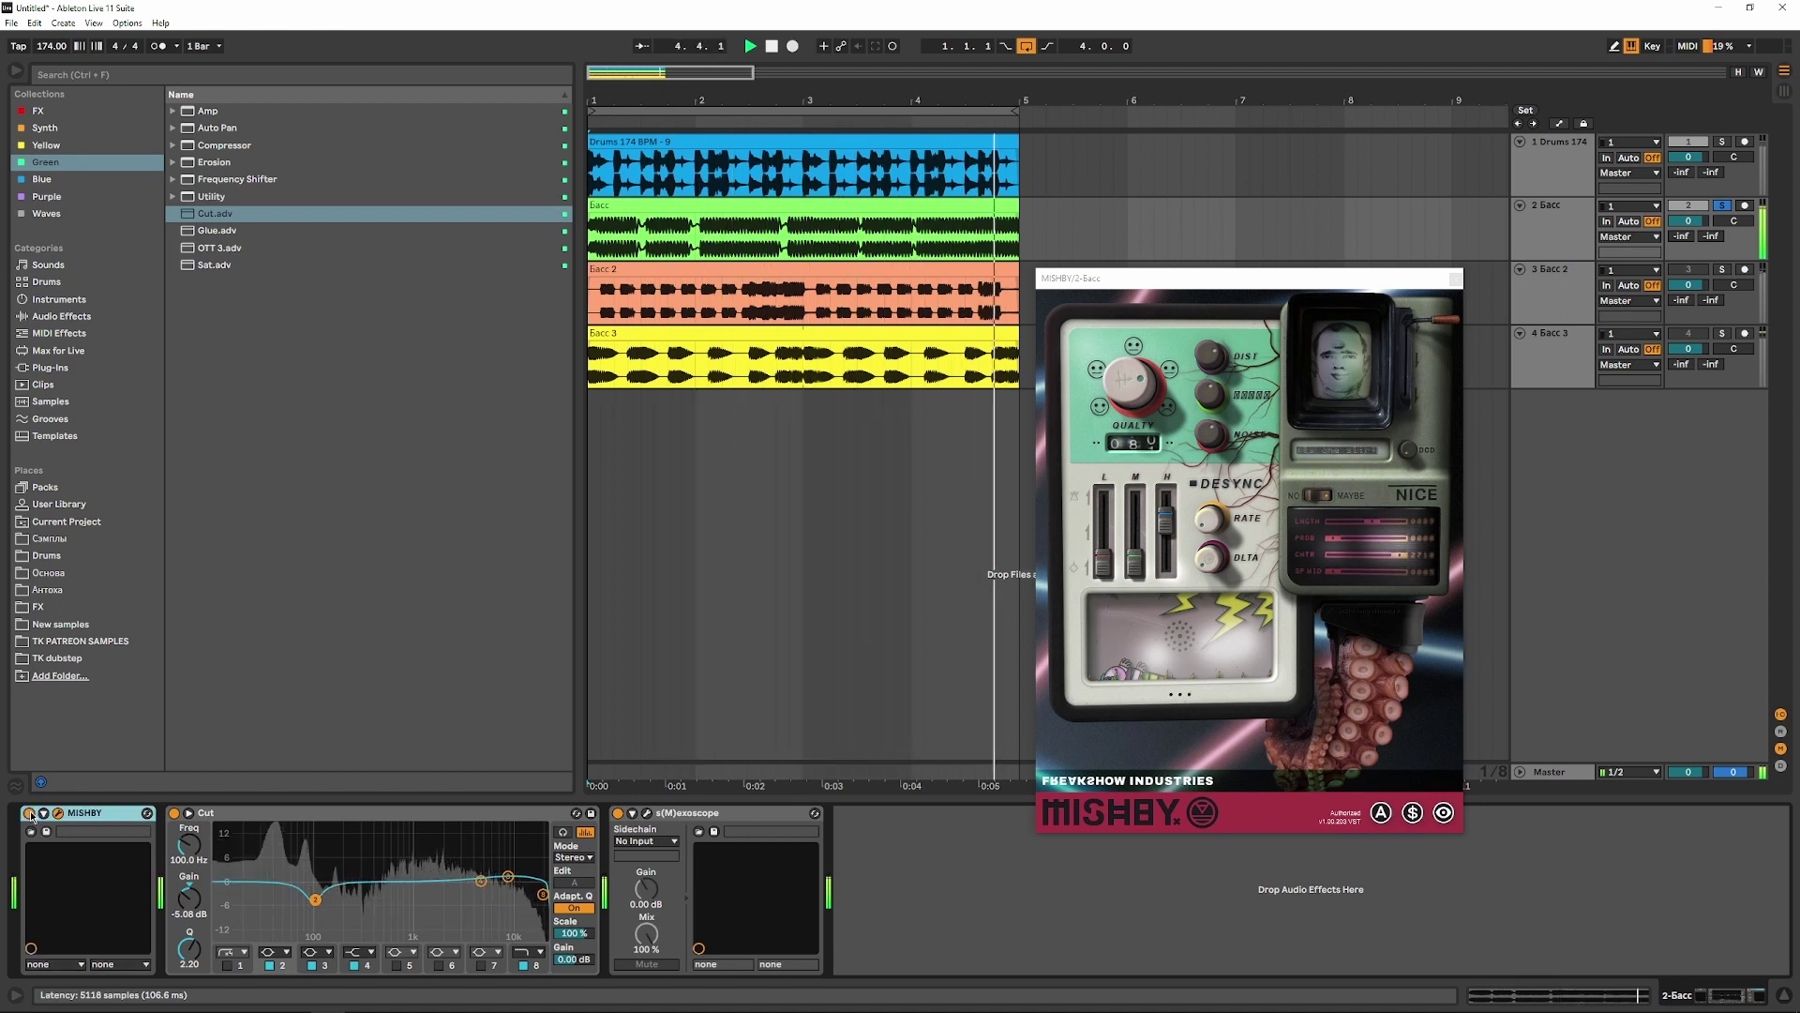
# - Take Басс out of solo and set its track volume to -1.0 dB
pyautogui.click(1722, 207)
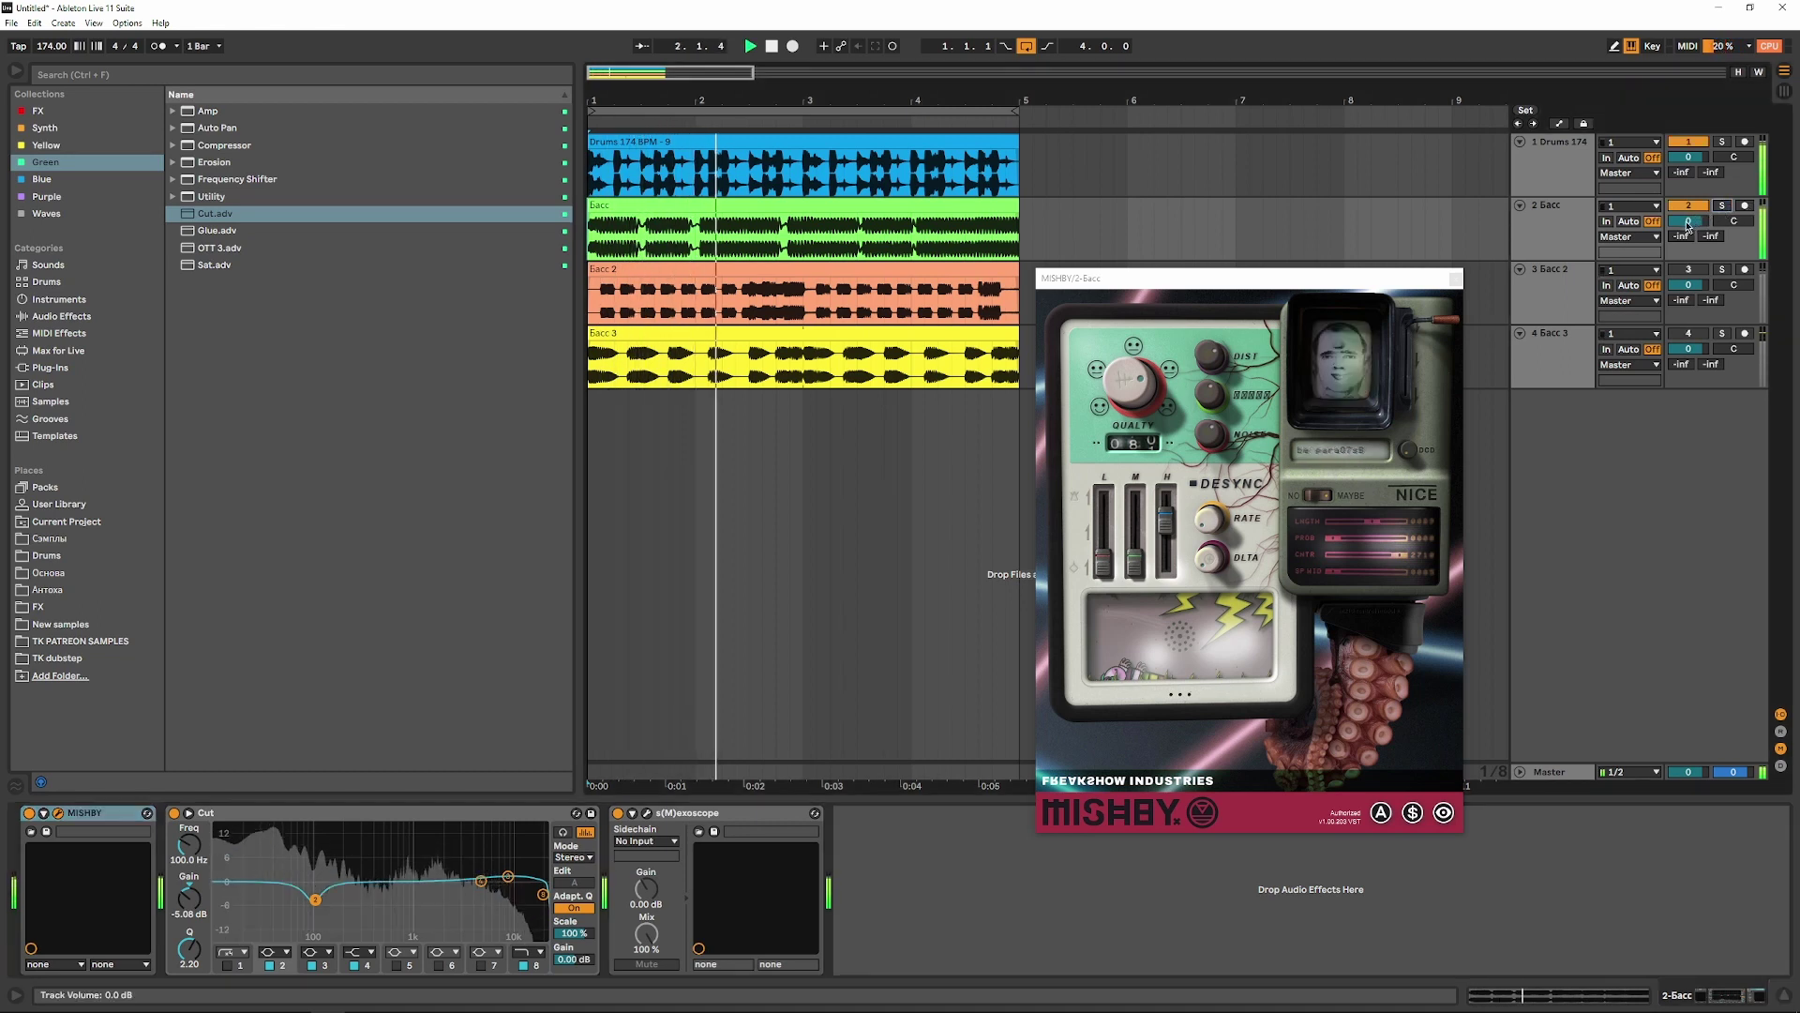
pyautogui.moveTo(1689, 221); pyautogui.dragTo(1689, 219)
pyautogui.press('space')
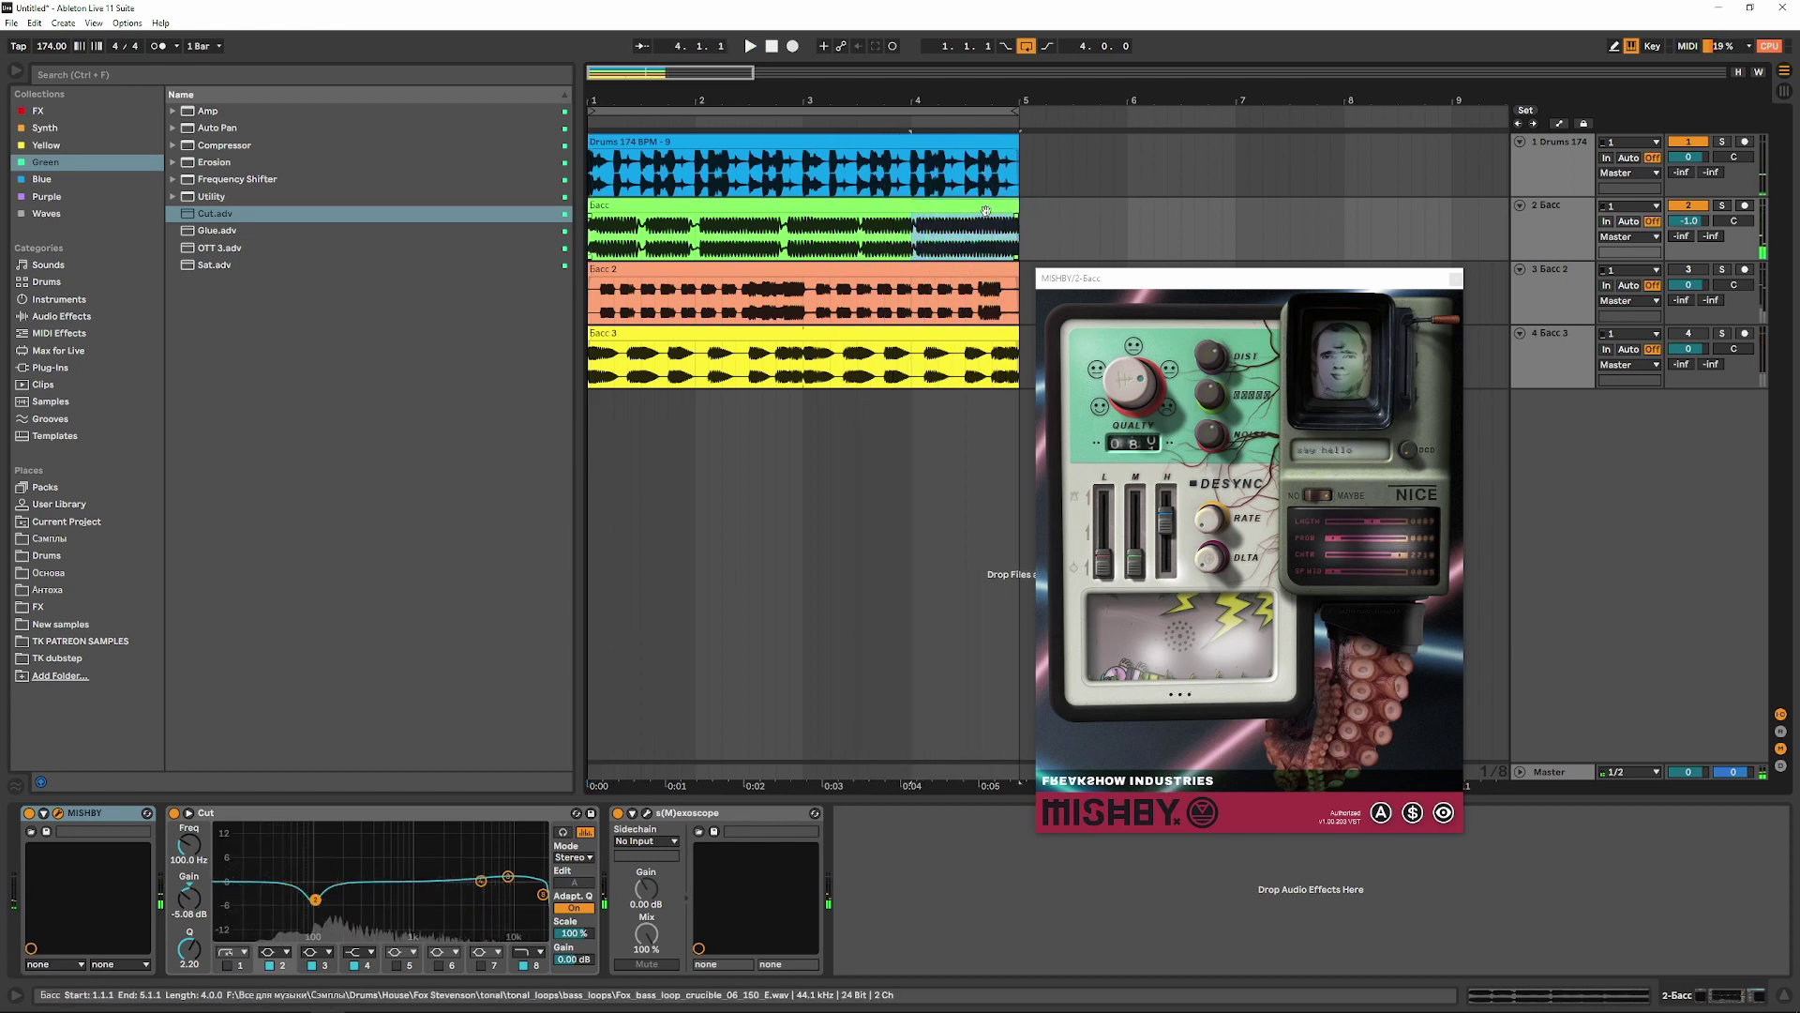
# - Place the last bar of the Басс clip at 1.2.1 with a copy at 3.2.1, moving the remaining clip past bar 5
pyautogui.moveTo(681, 209); pyautogui.dragTo(1208, 207)
pyautogui.moveTo(962, 205); pyautogui.dragTo(655, 222)
pyautogui.press('space')
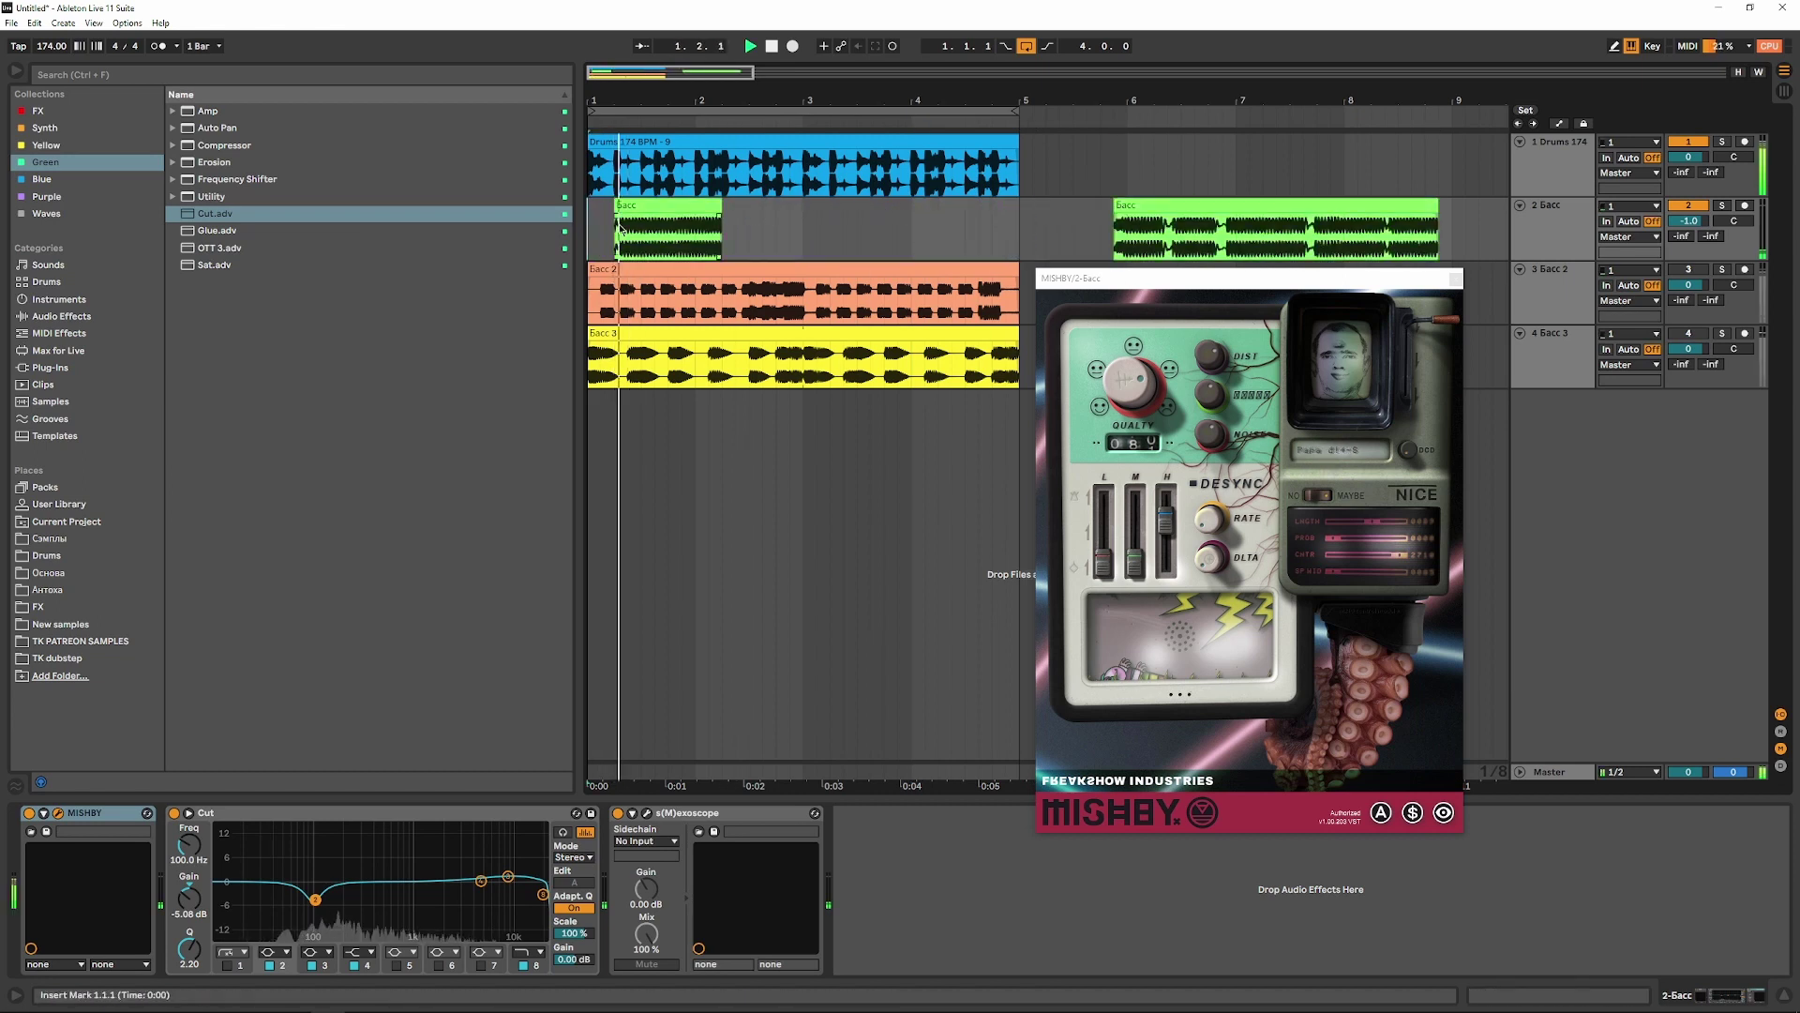
pyautogui.moveTo(719, 208); pyautogui.dragTo(843, 229)
pyautogui.hotkey('ctrl', 'z')
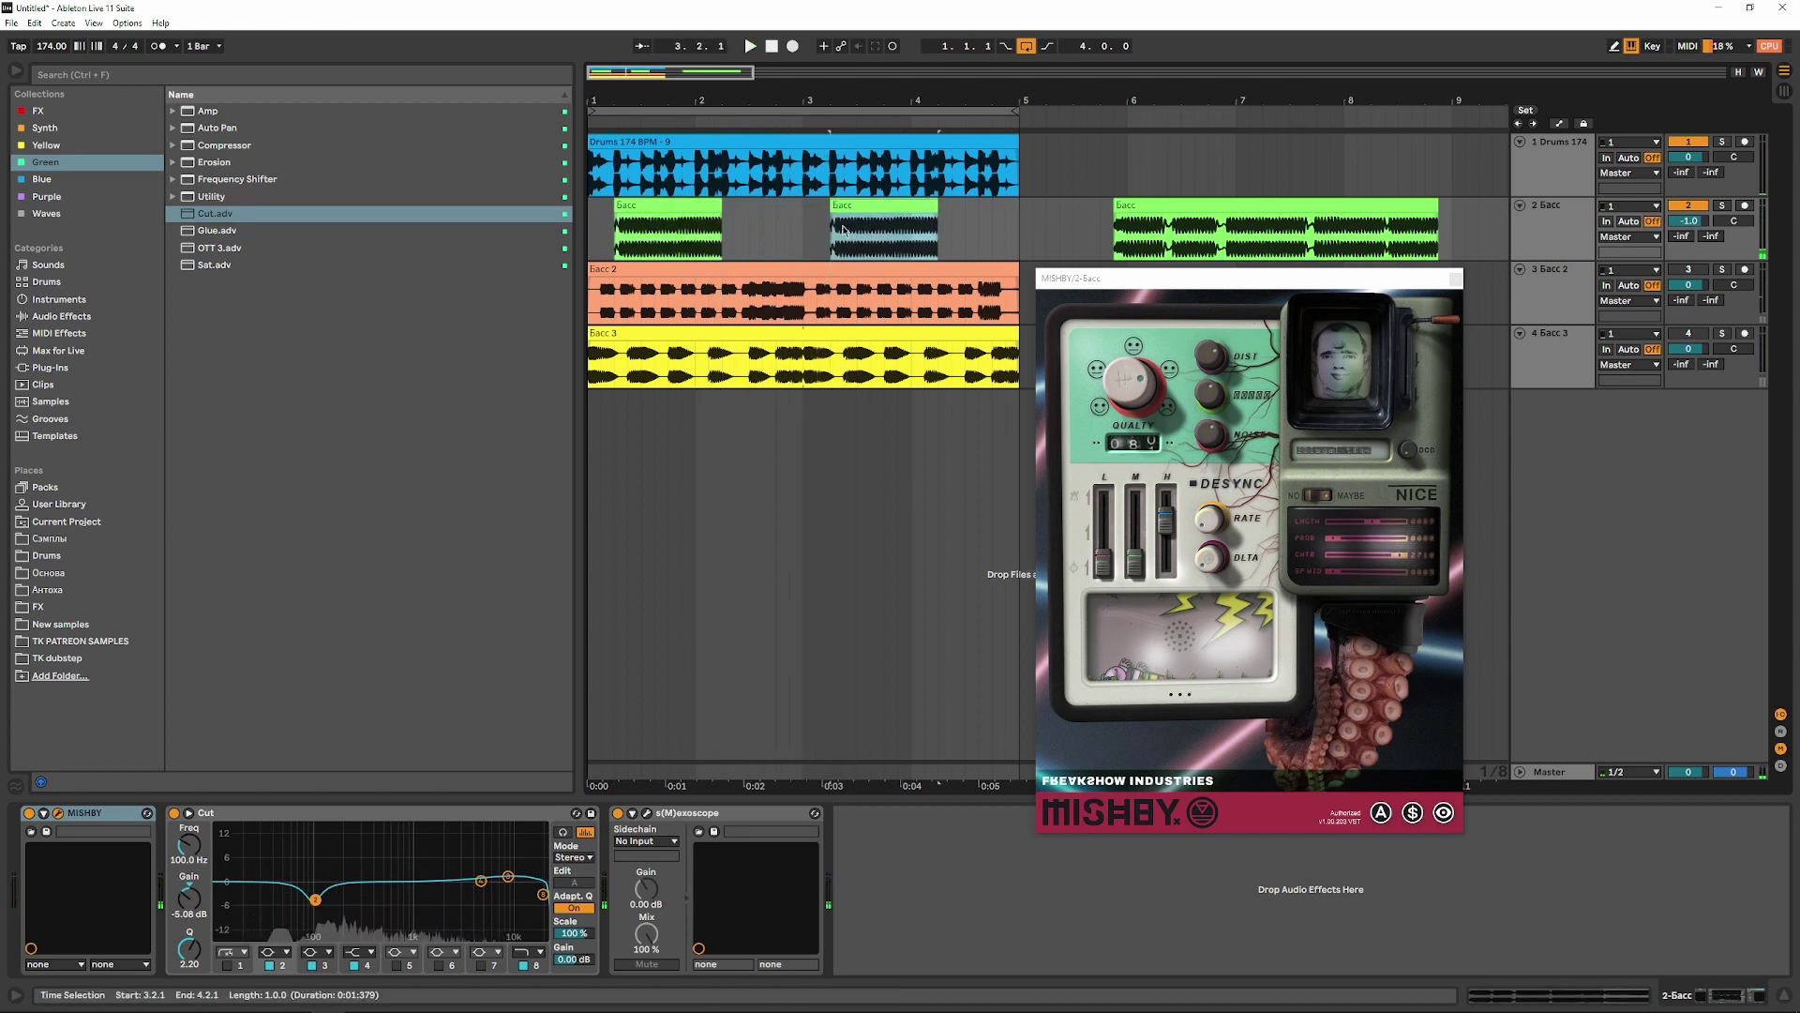
# - Delete the Басс 3 audio between its opening note and the start of bar 3, and move the track above Басс 2
pyautogui.click(635, 357)
pyautogui.moveTo(658, 357); pyautogui.dragTo(816, 360)
pyautogui.press('Delete')
pyautogui.moveTo(1564, 335); pyautogui.dragTo(1574, 259)
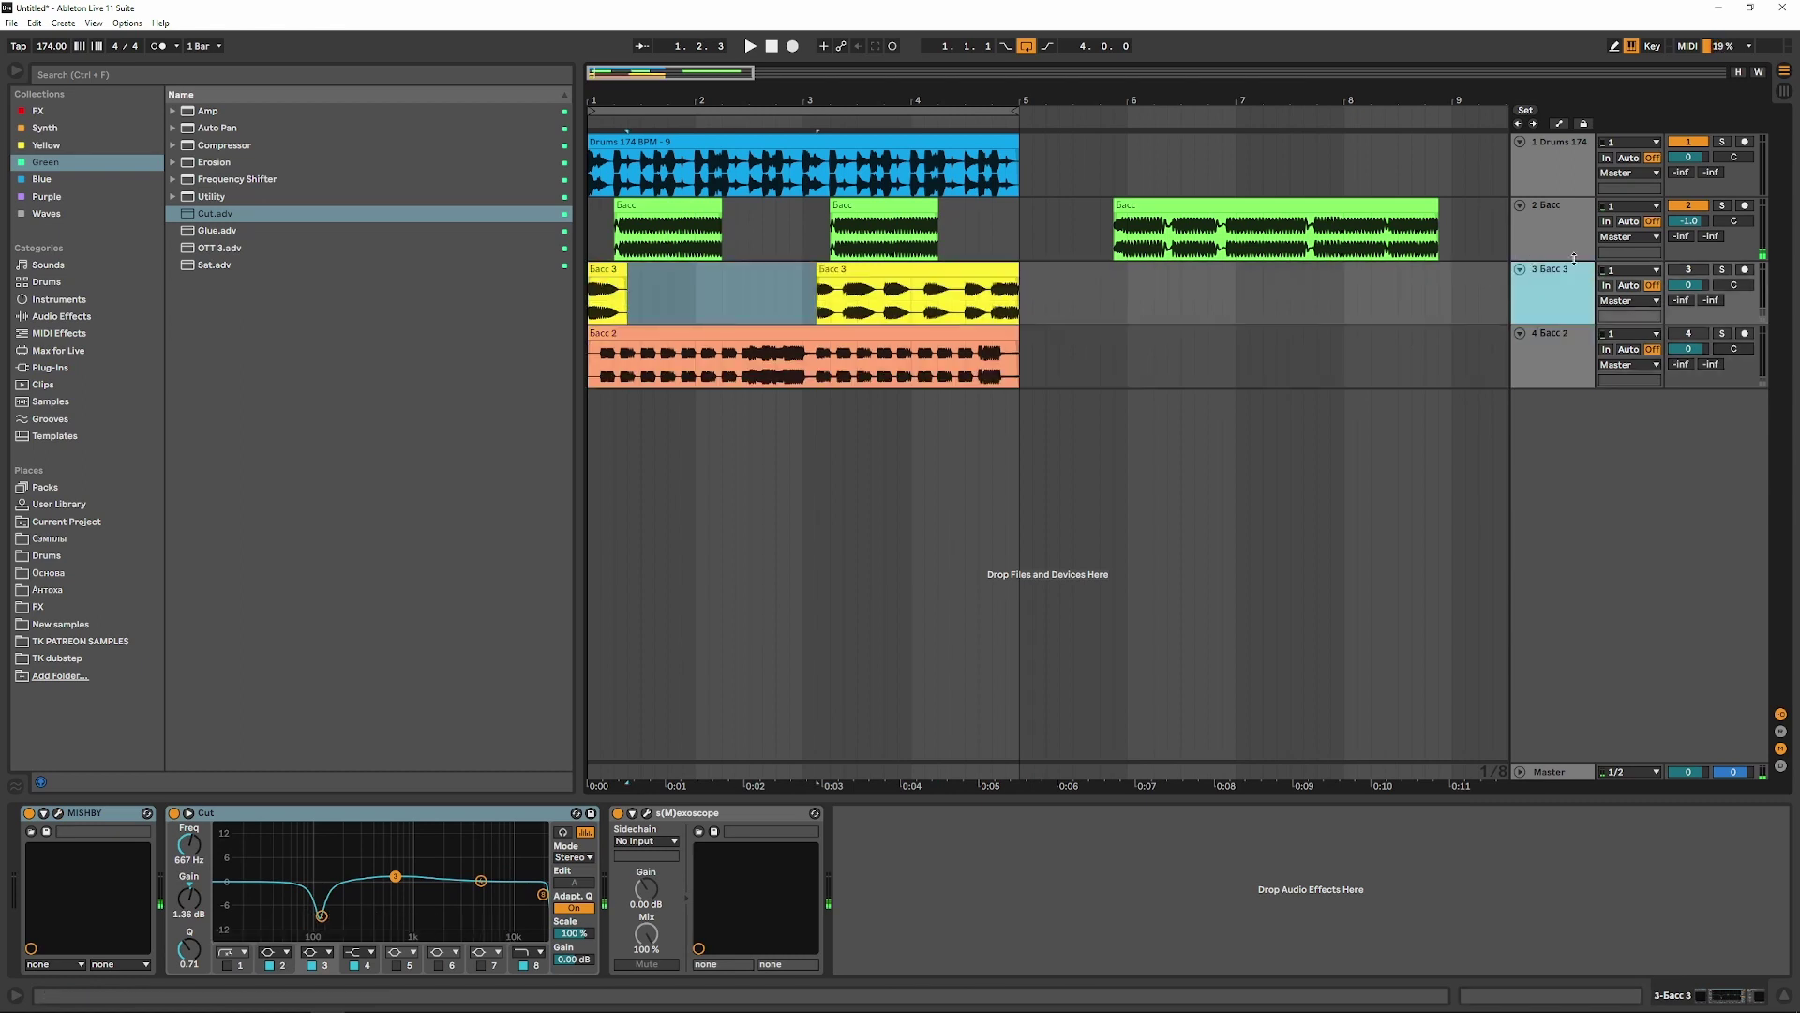
# - Activate the Басс 3 track and play the arrangement from the beginning
pyautogui.click(1687, 271)
pyautogui.press('space')
pyautogui.press('space')
pyautogui.click(590, 295)
pyautogui.press('space')
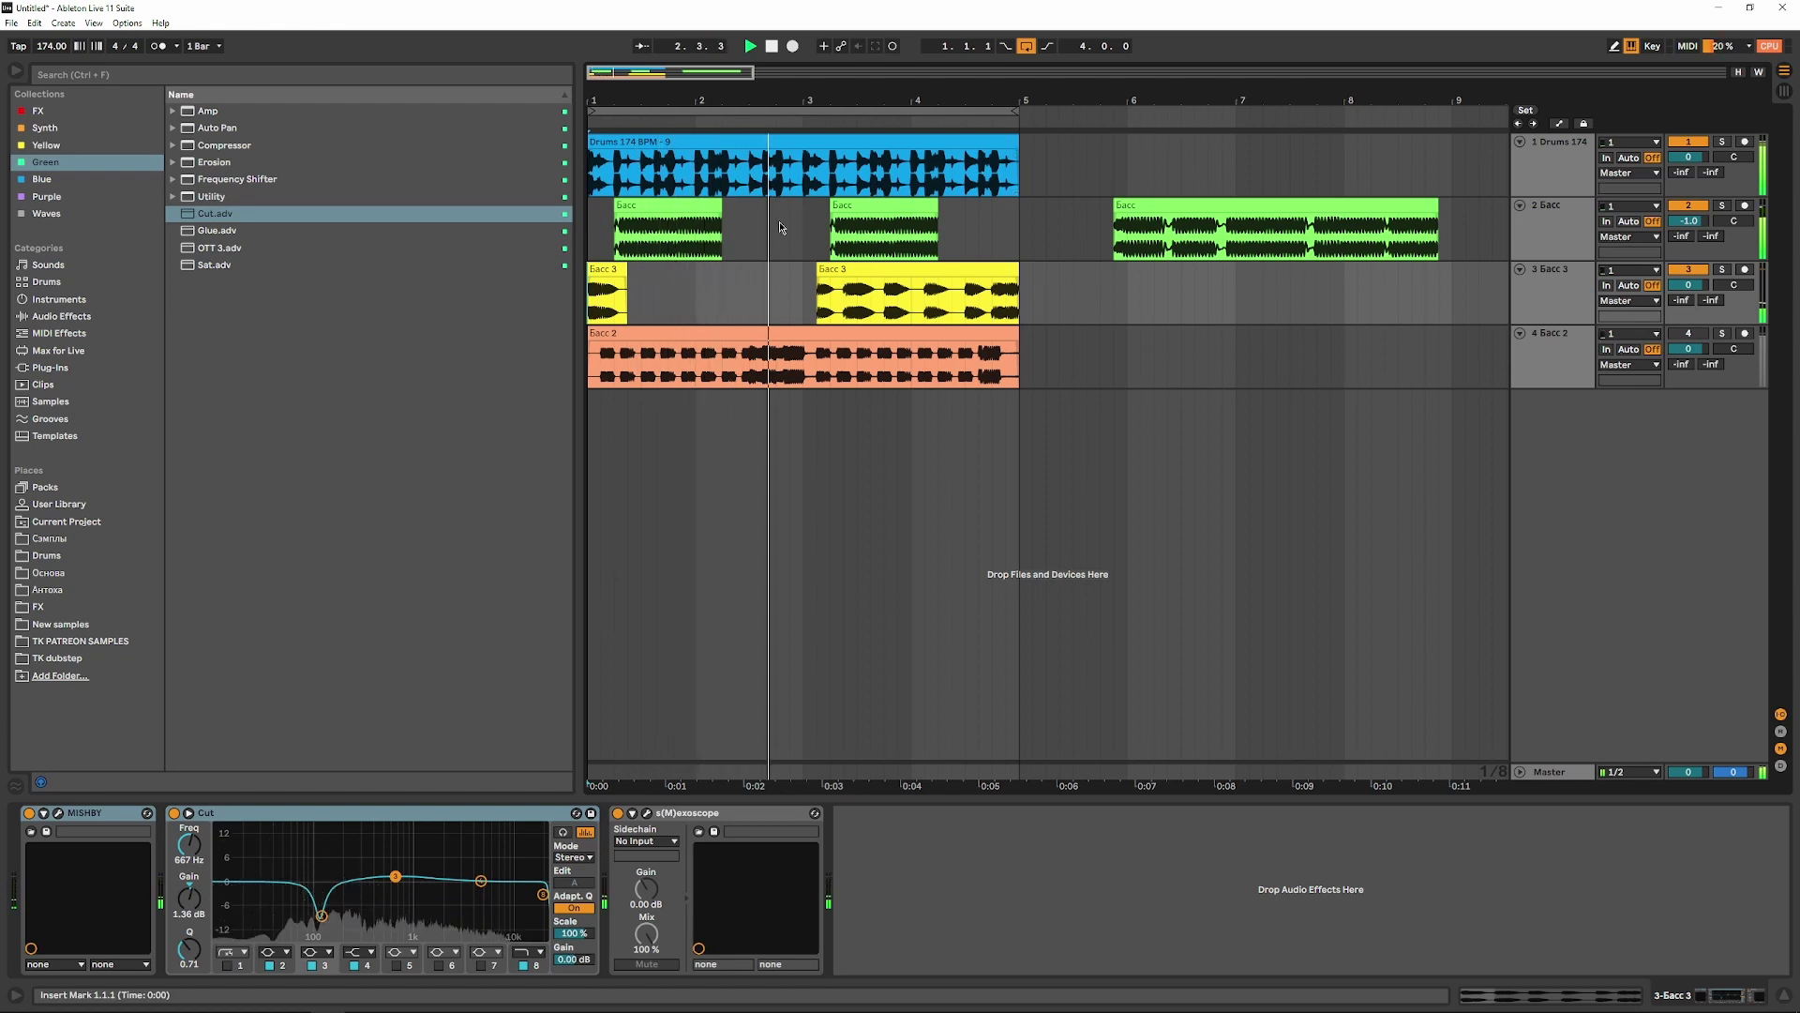
# - Delete the long remaining Басс 3 clip and copy the short opening clip to the start of bar 3
pyautogui.press('space')
pyautogui.moveTo(853, 270)
pyautogui.mouseDown()
pyautogui.moveTo(787, 274)
pyautogui.moveTo(838, 269)
pyautogui.mouseUp()
pyautogui.press('Delete')
pyautogui.moveTo(613, 270); pyautogui.dragTo(825, 277)
# - Place the dense section of the Басс 2 clip at 2.2.1, trim its end to 3.1.1 and play it with the other tracks
pyautogui.moveTo(590, 333); pyautogui.dragTo(786, 333)
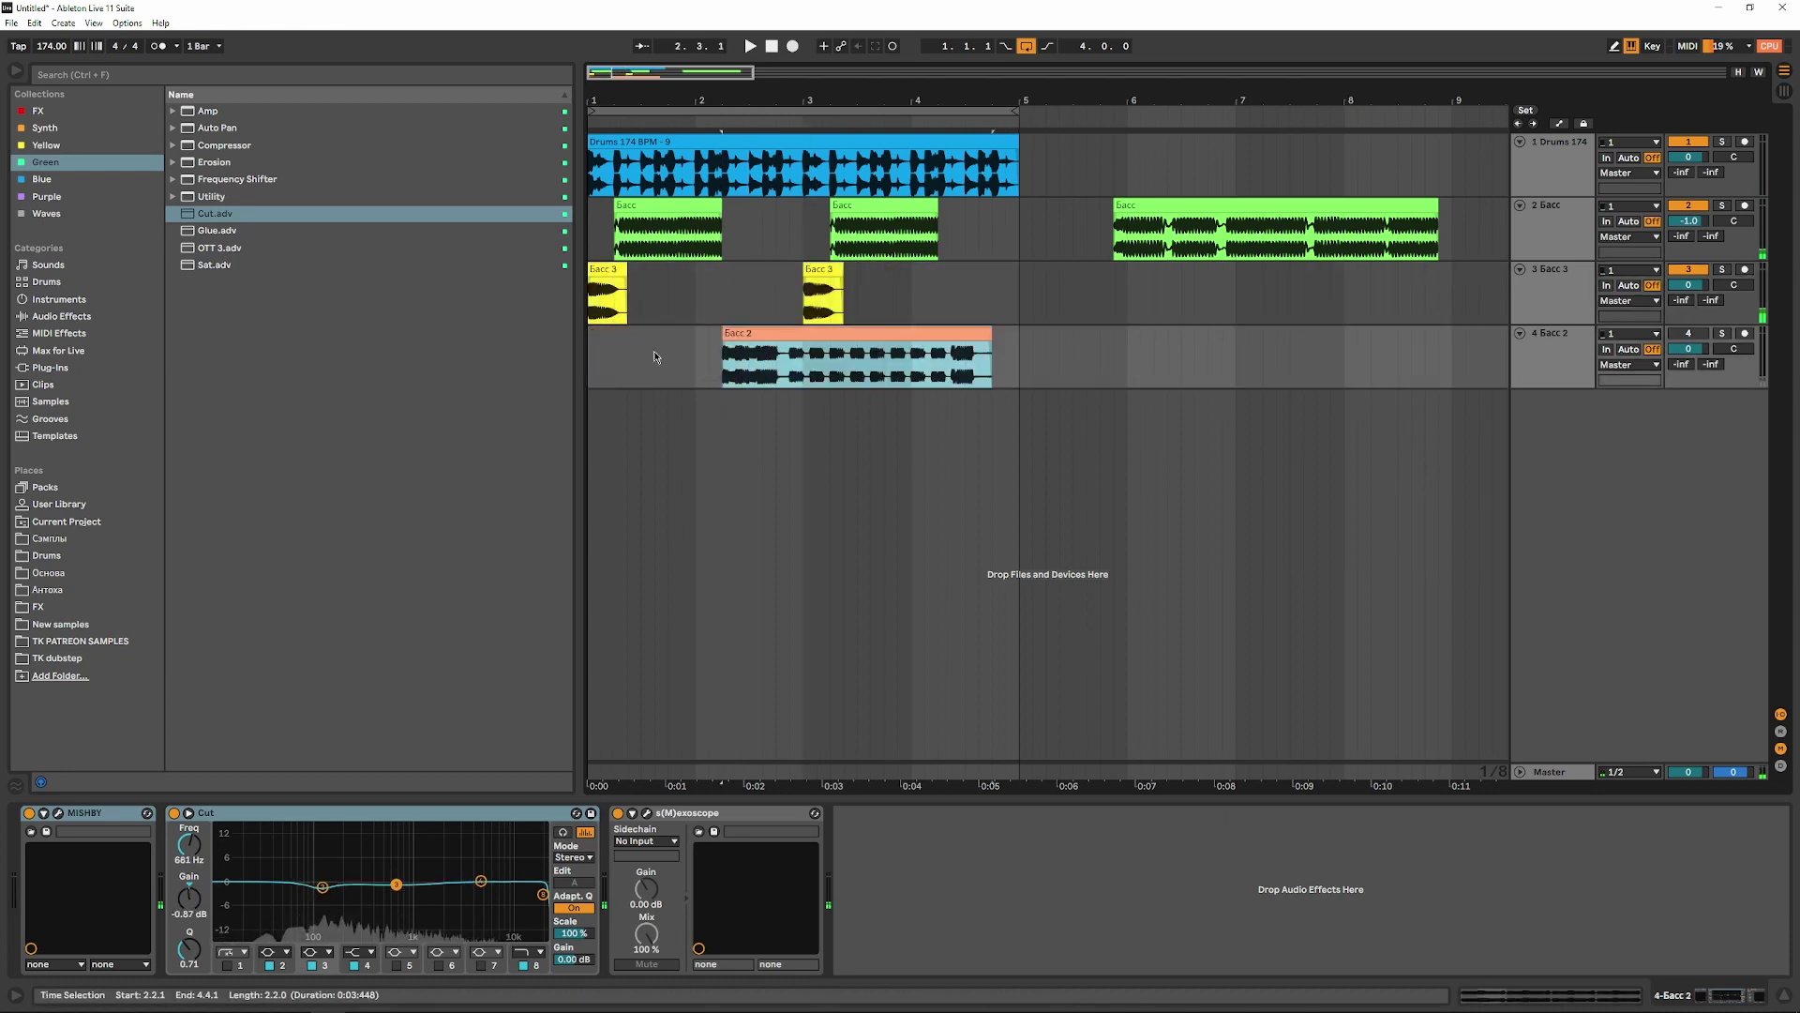
pyautogui.click(592, 363)
pyautogui.press('space')
pyautogui.moveTo(992, 333); pyautogui.dragTo(804, 333)
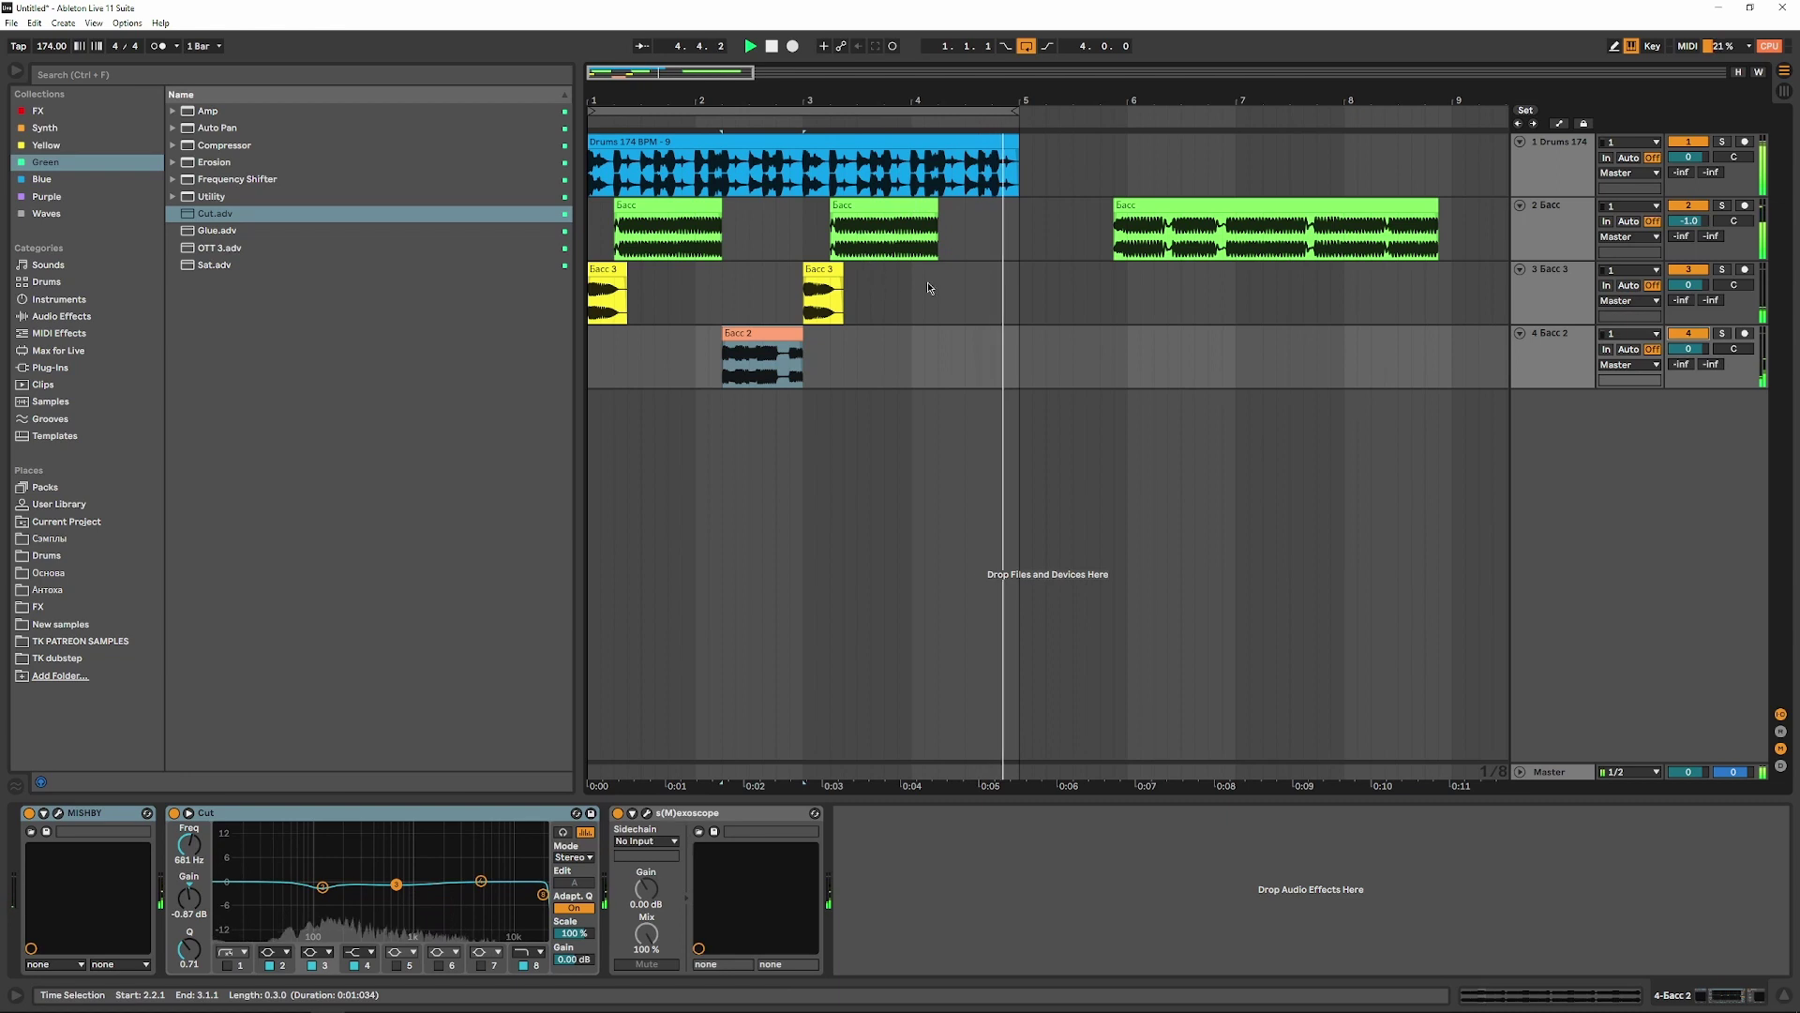
# - Replace the Басс clip at 3.2.1 with the spare Басс section, ending it at 4.2.3, and play the arrangement
pyautogui.moveTo(1114, 230); pyautogui.dragTo(860, 214)
pyautogui.press('space')
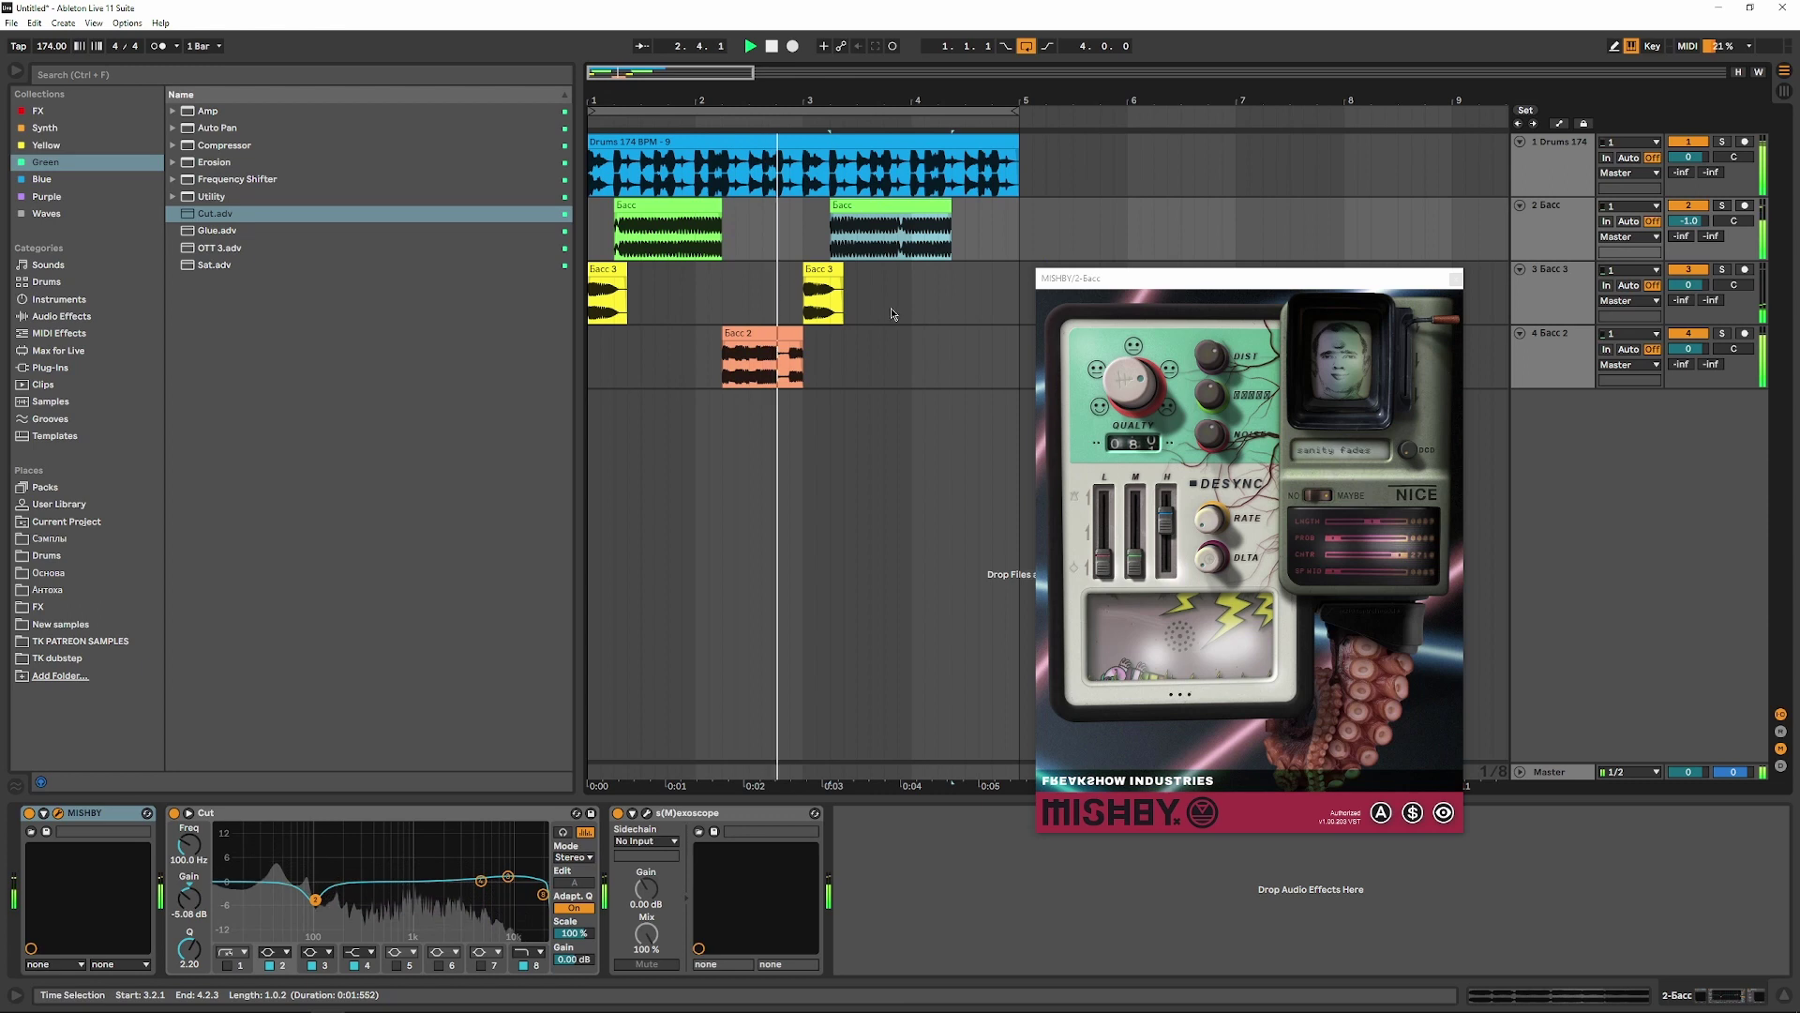
# - Extend the second Басс clip's end to 5.1.1 and change the Басс 2 clip to a sparser section ending at 3.1.1
pyautogui.moveTo(803, 336); pyautogui.dragTo(777, 335)
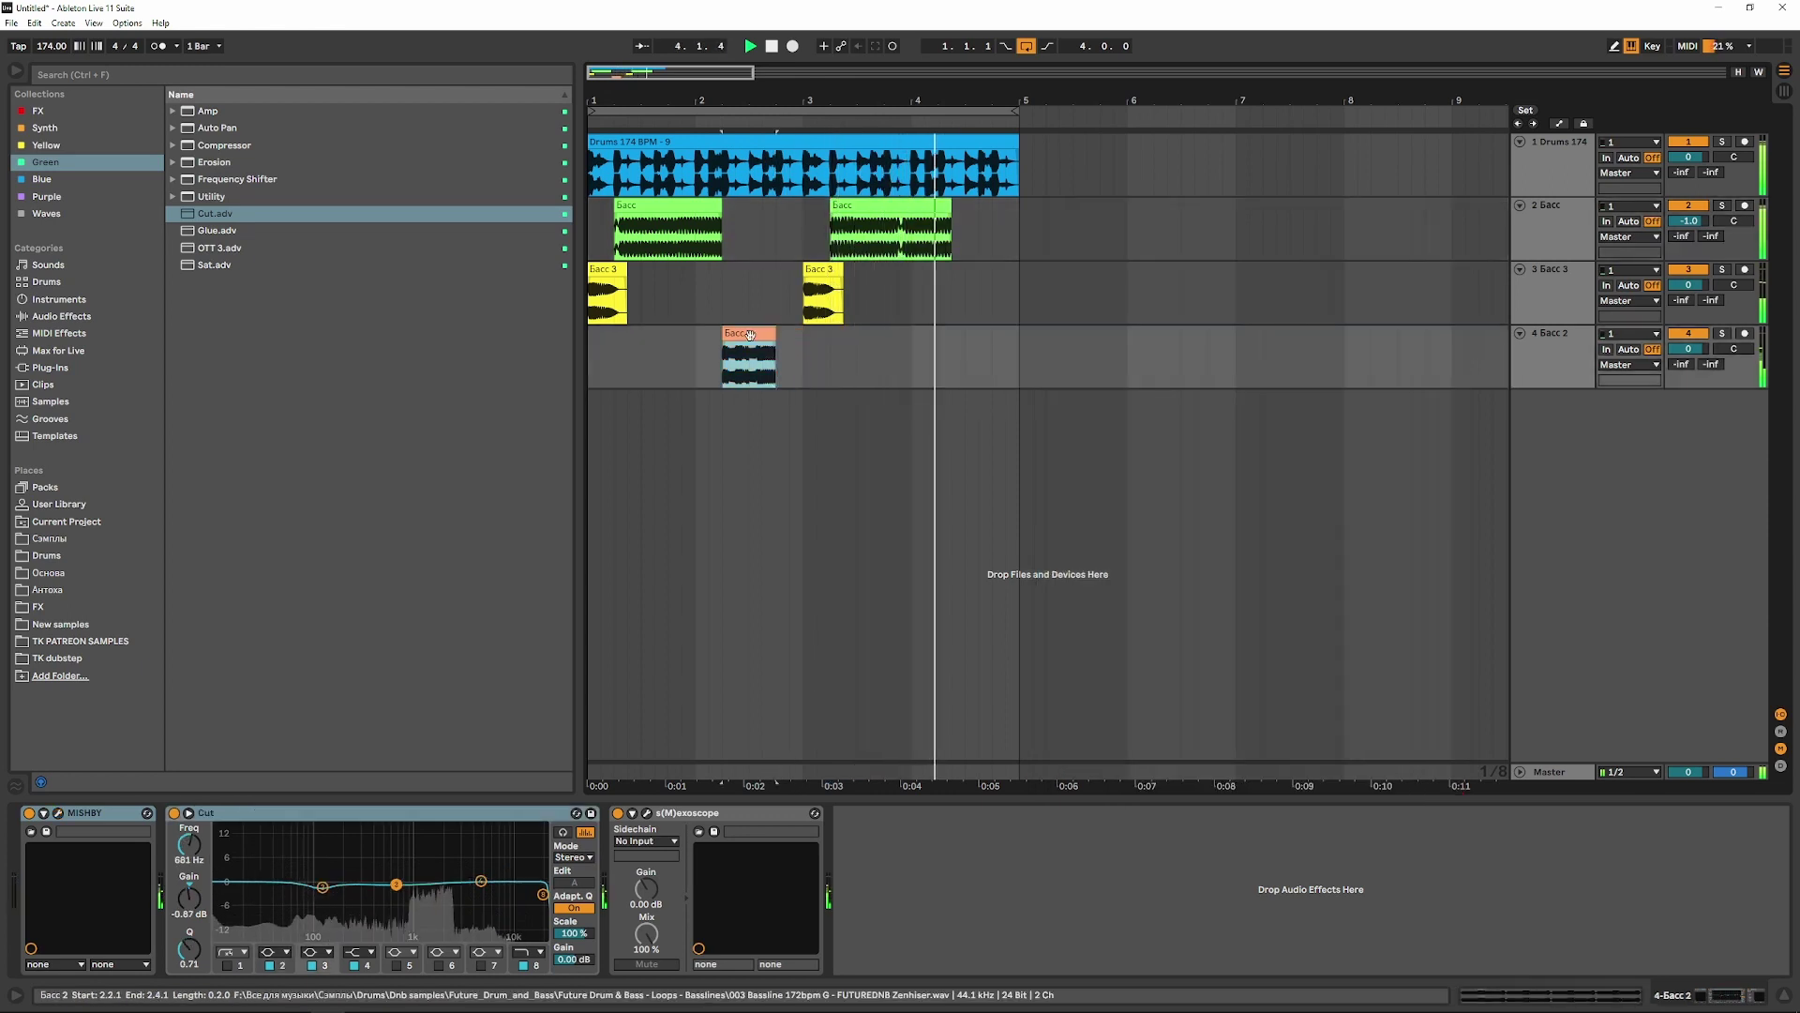
pyautogui.click(945, 205)
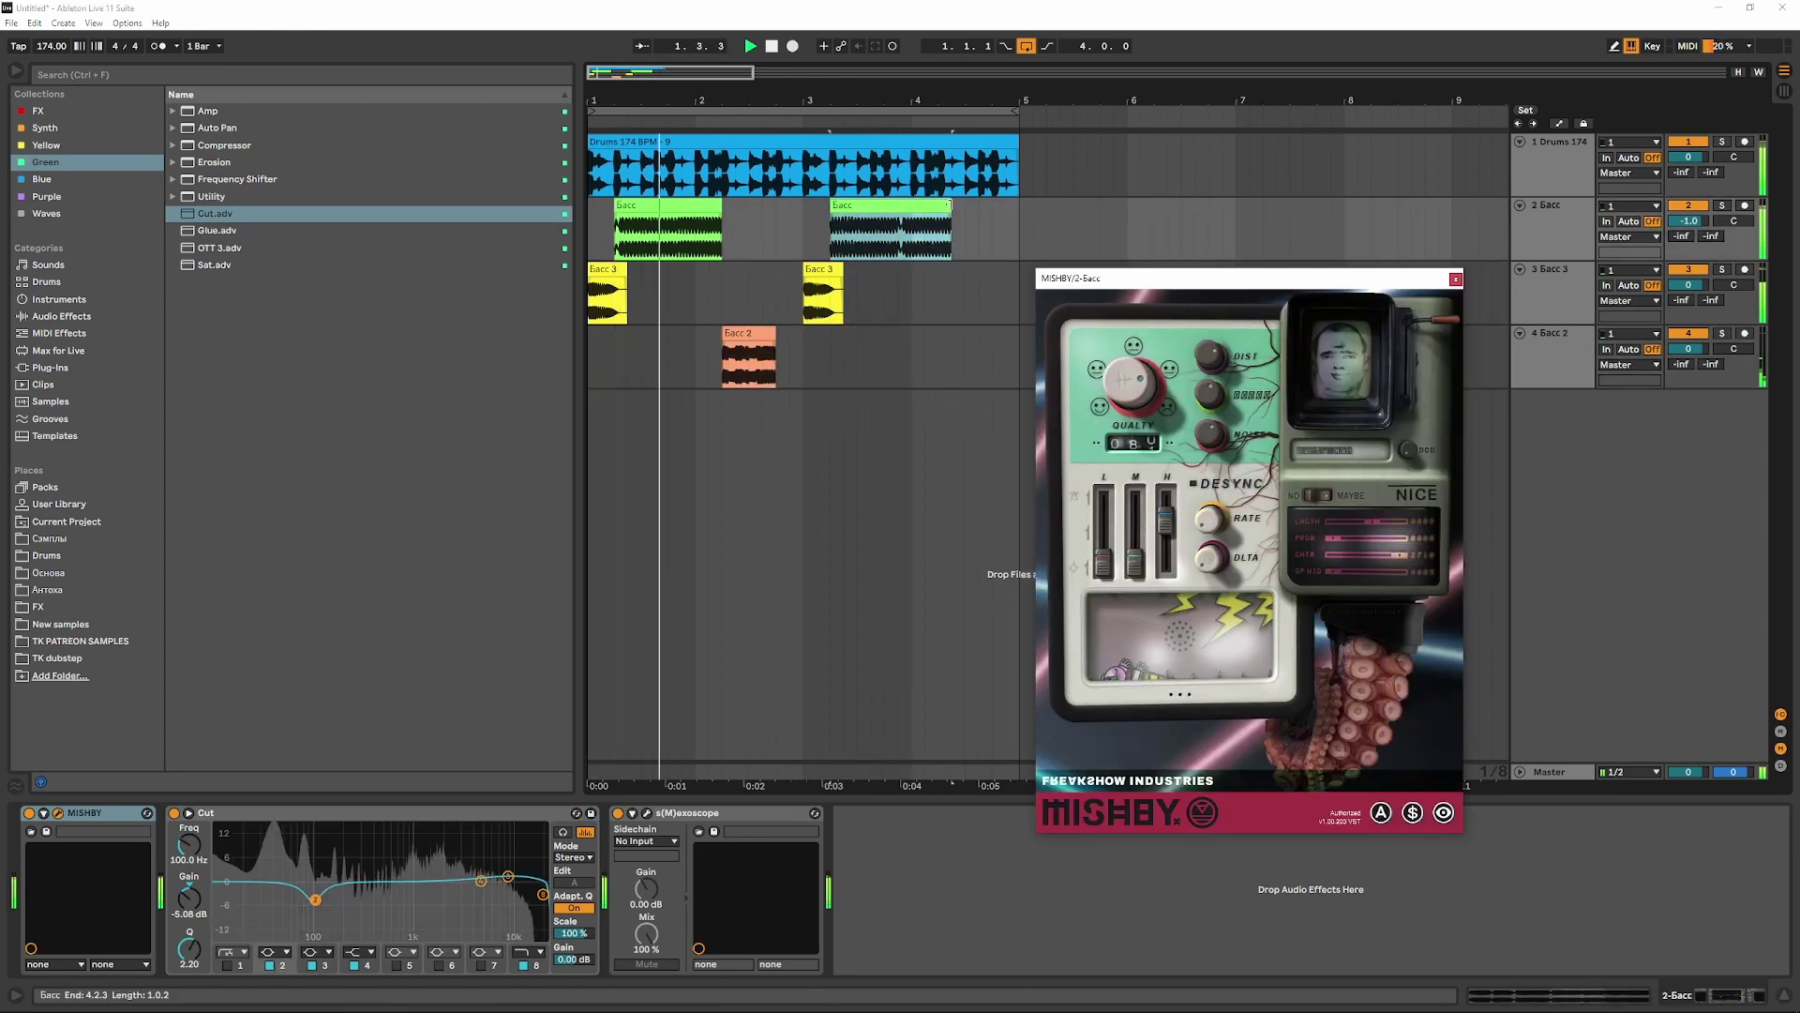
pyautogui.moveTo(949, 205); pyautogui.dragTo(967, 203)
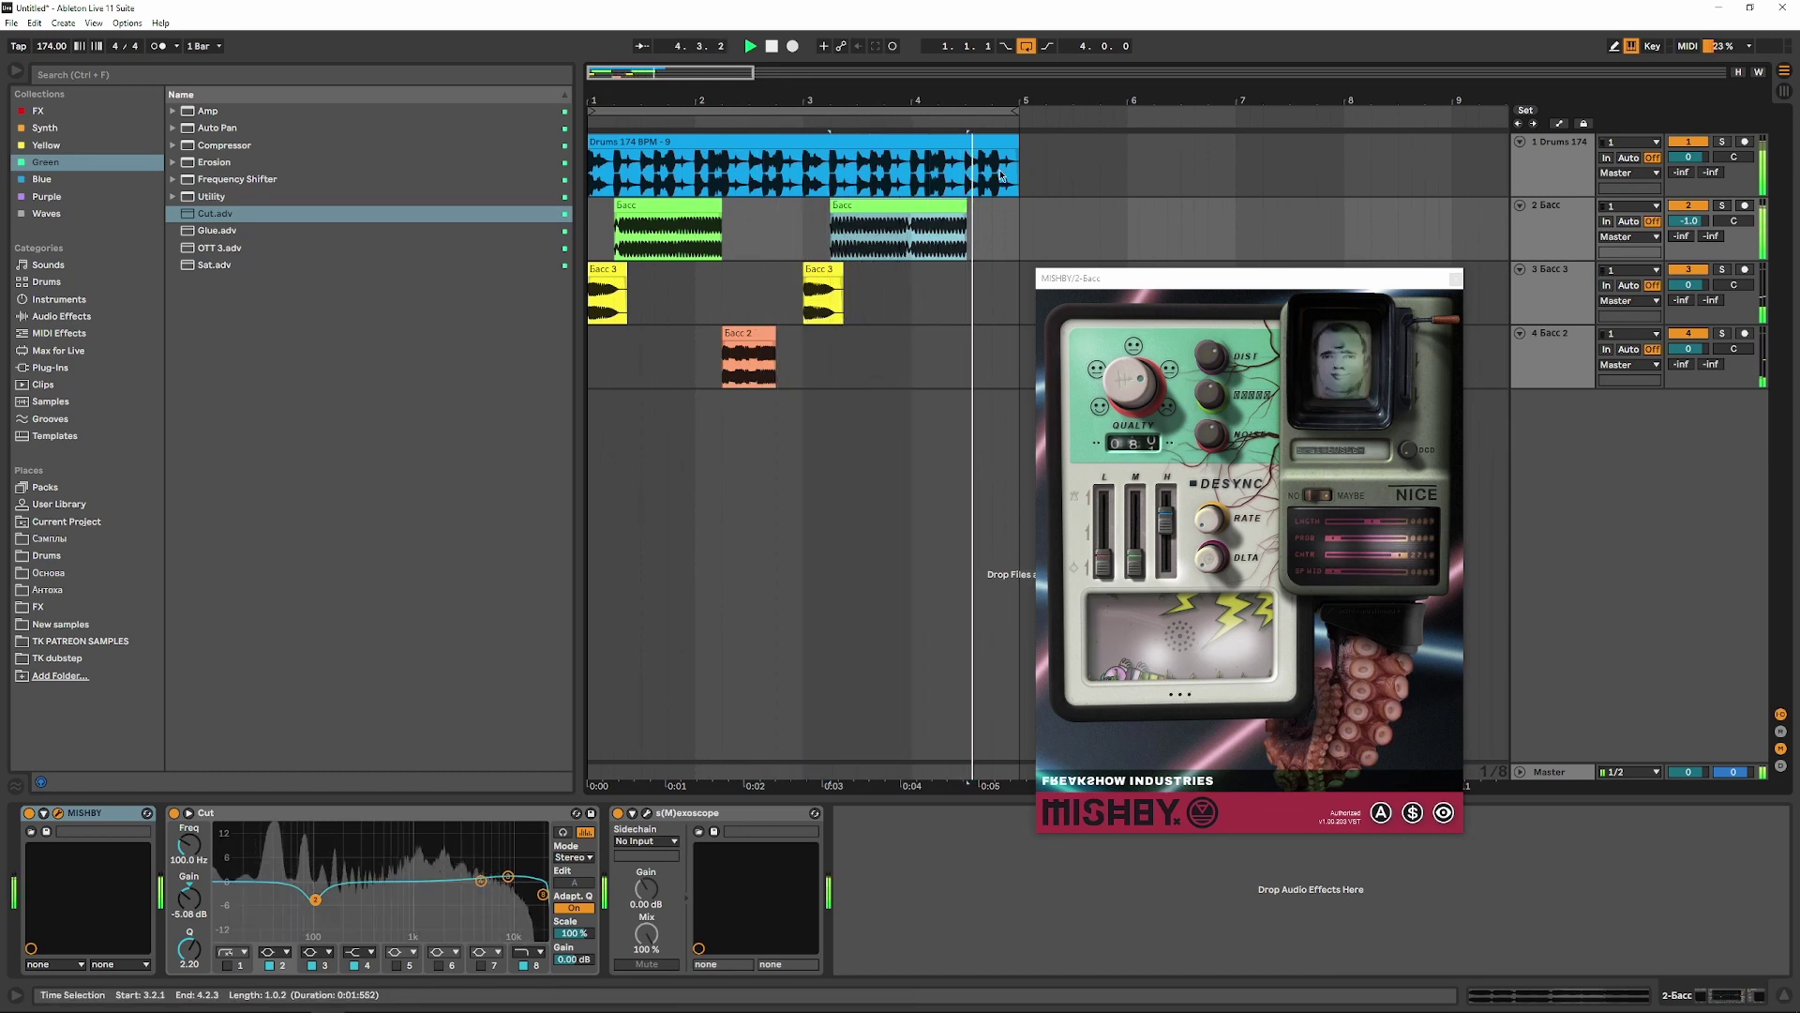
pyautogui.moveTo(967, 204); pyautogui.dragTo(1020, 202)
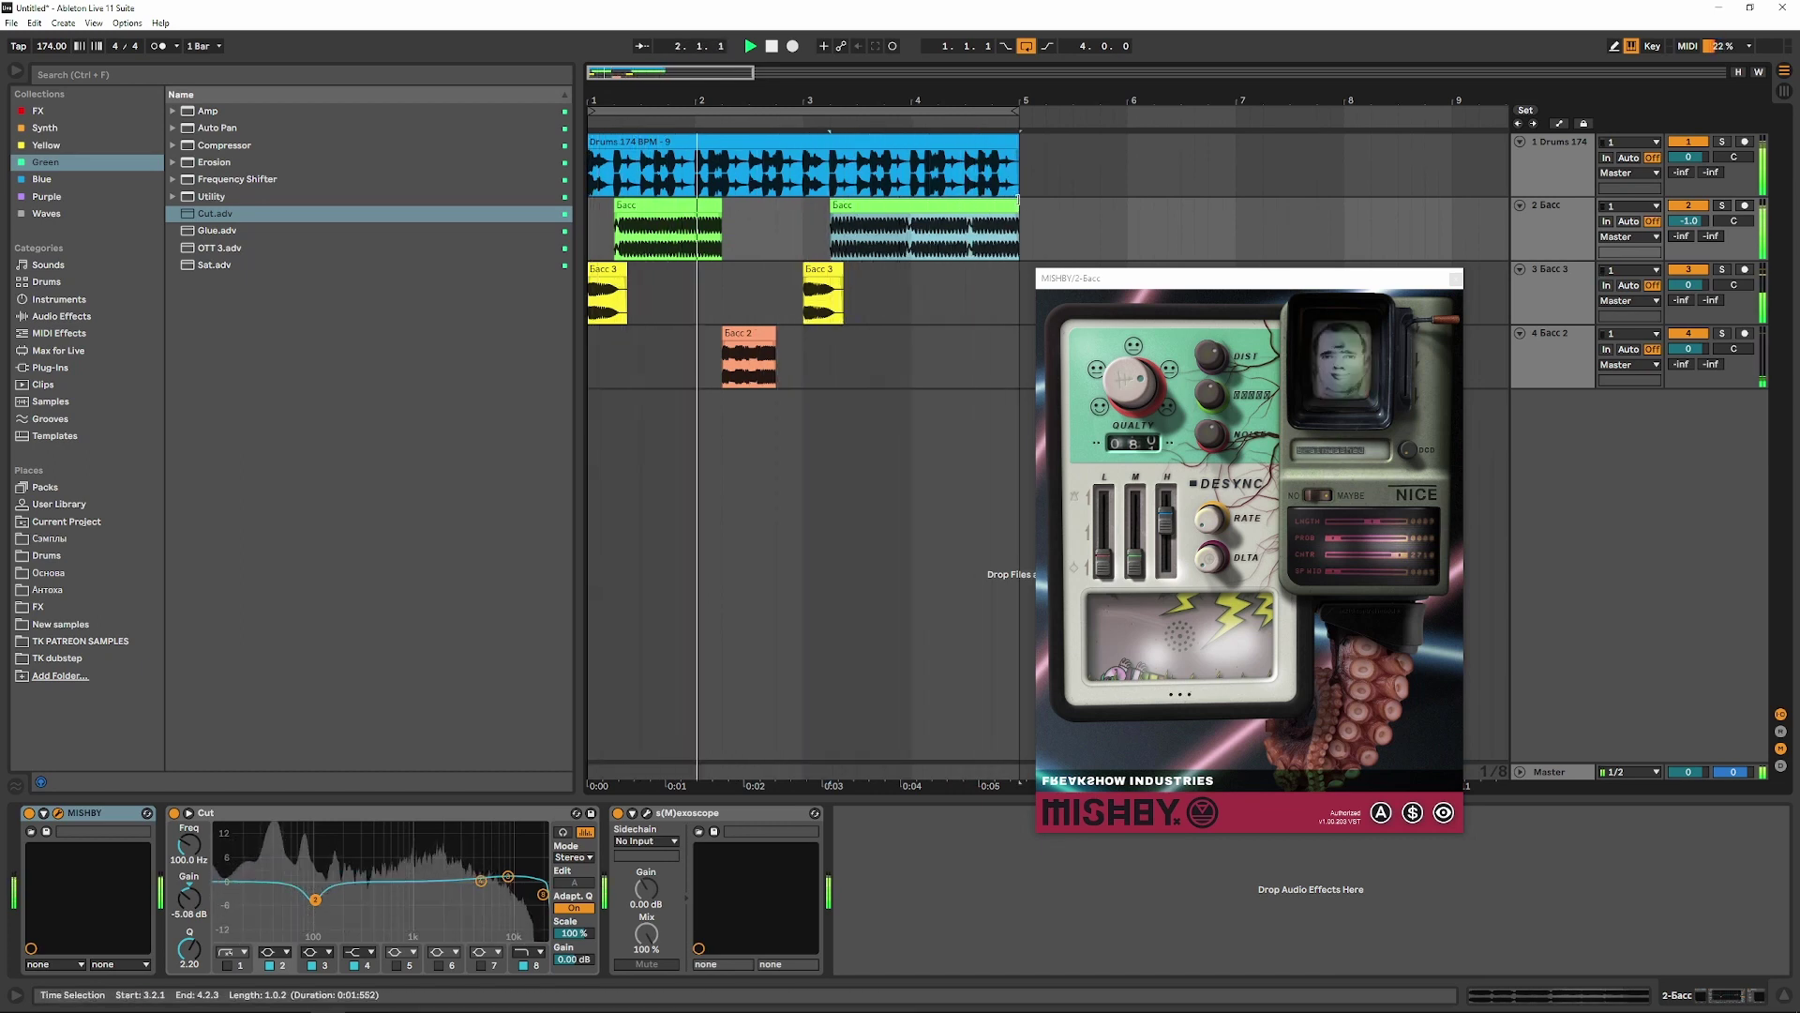
pyautogui.click(764, 348)
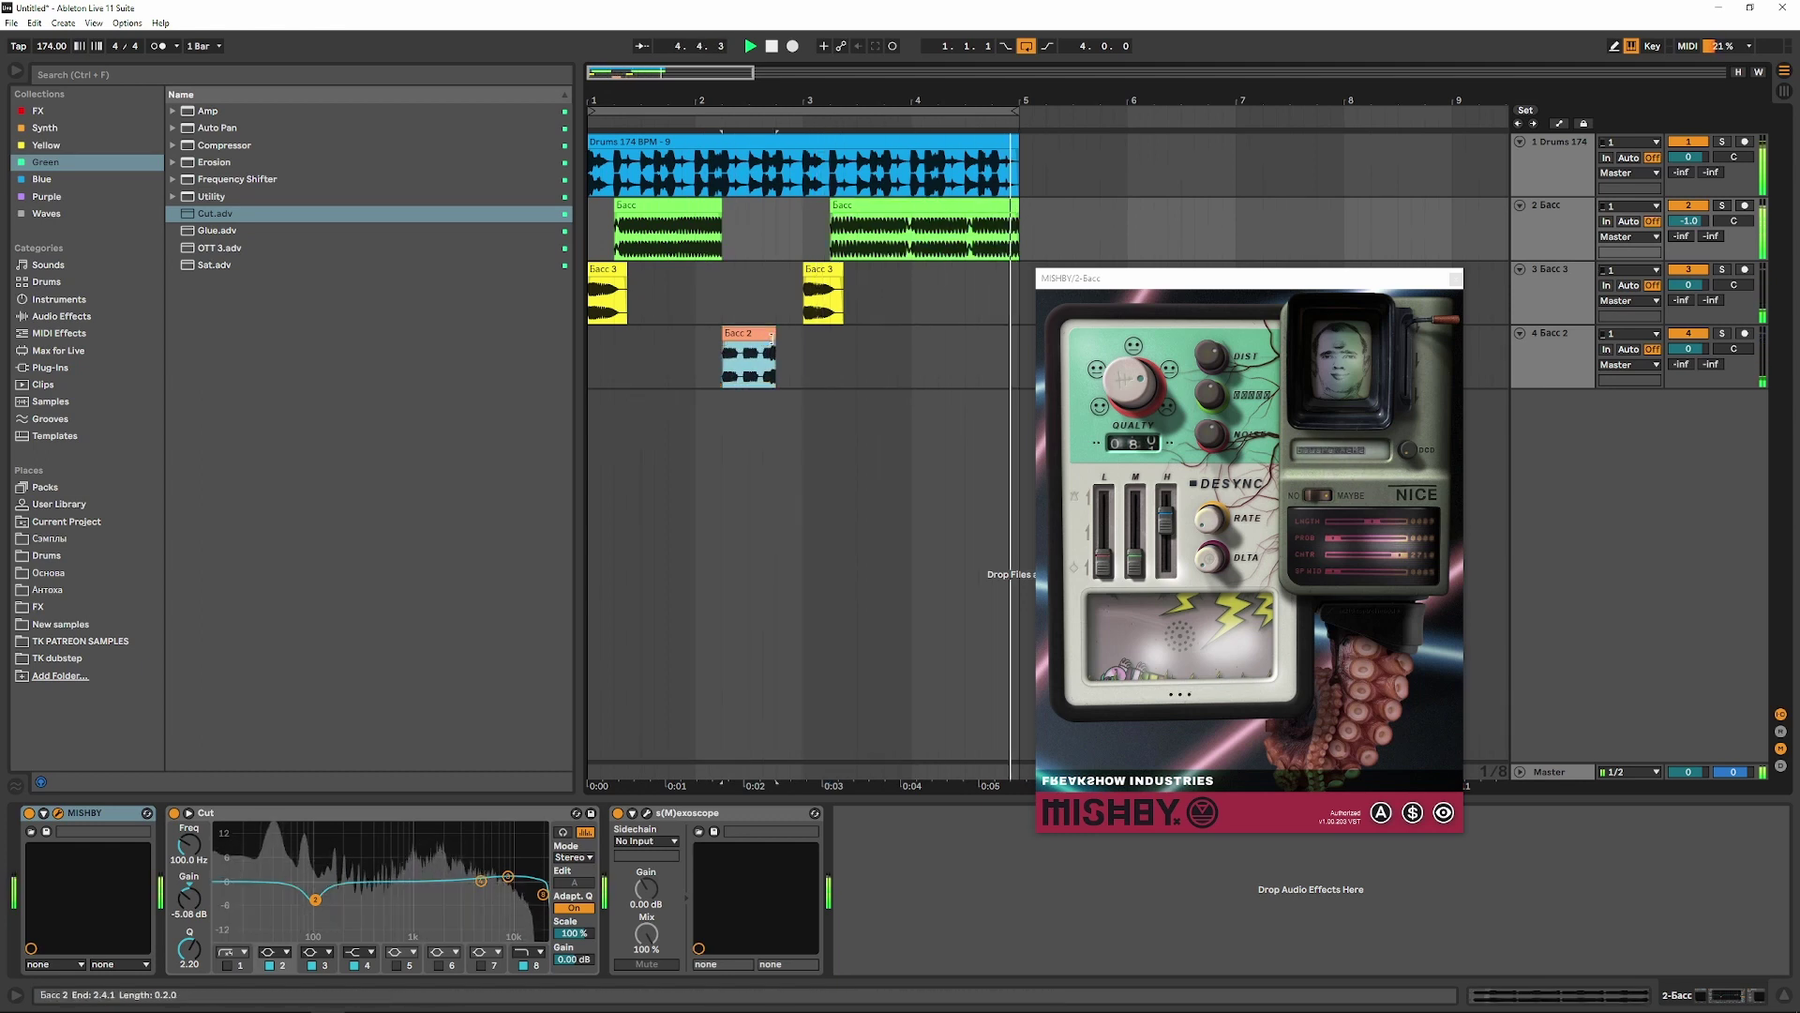
pyautogui.moveTo(775, 349); pyautogui.dragTo(802, 349)
# - Replace the second Басс clip's ending from 4.3.1 to 5.1.1 with a separate Басс section
pyautogui.moveTo(1031, 223); pyautogui.dragTo(966, 225)
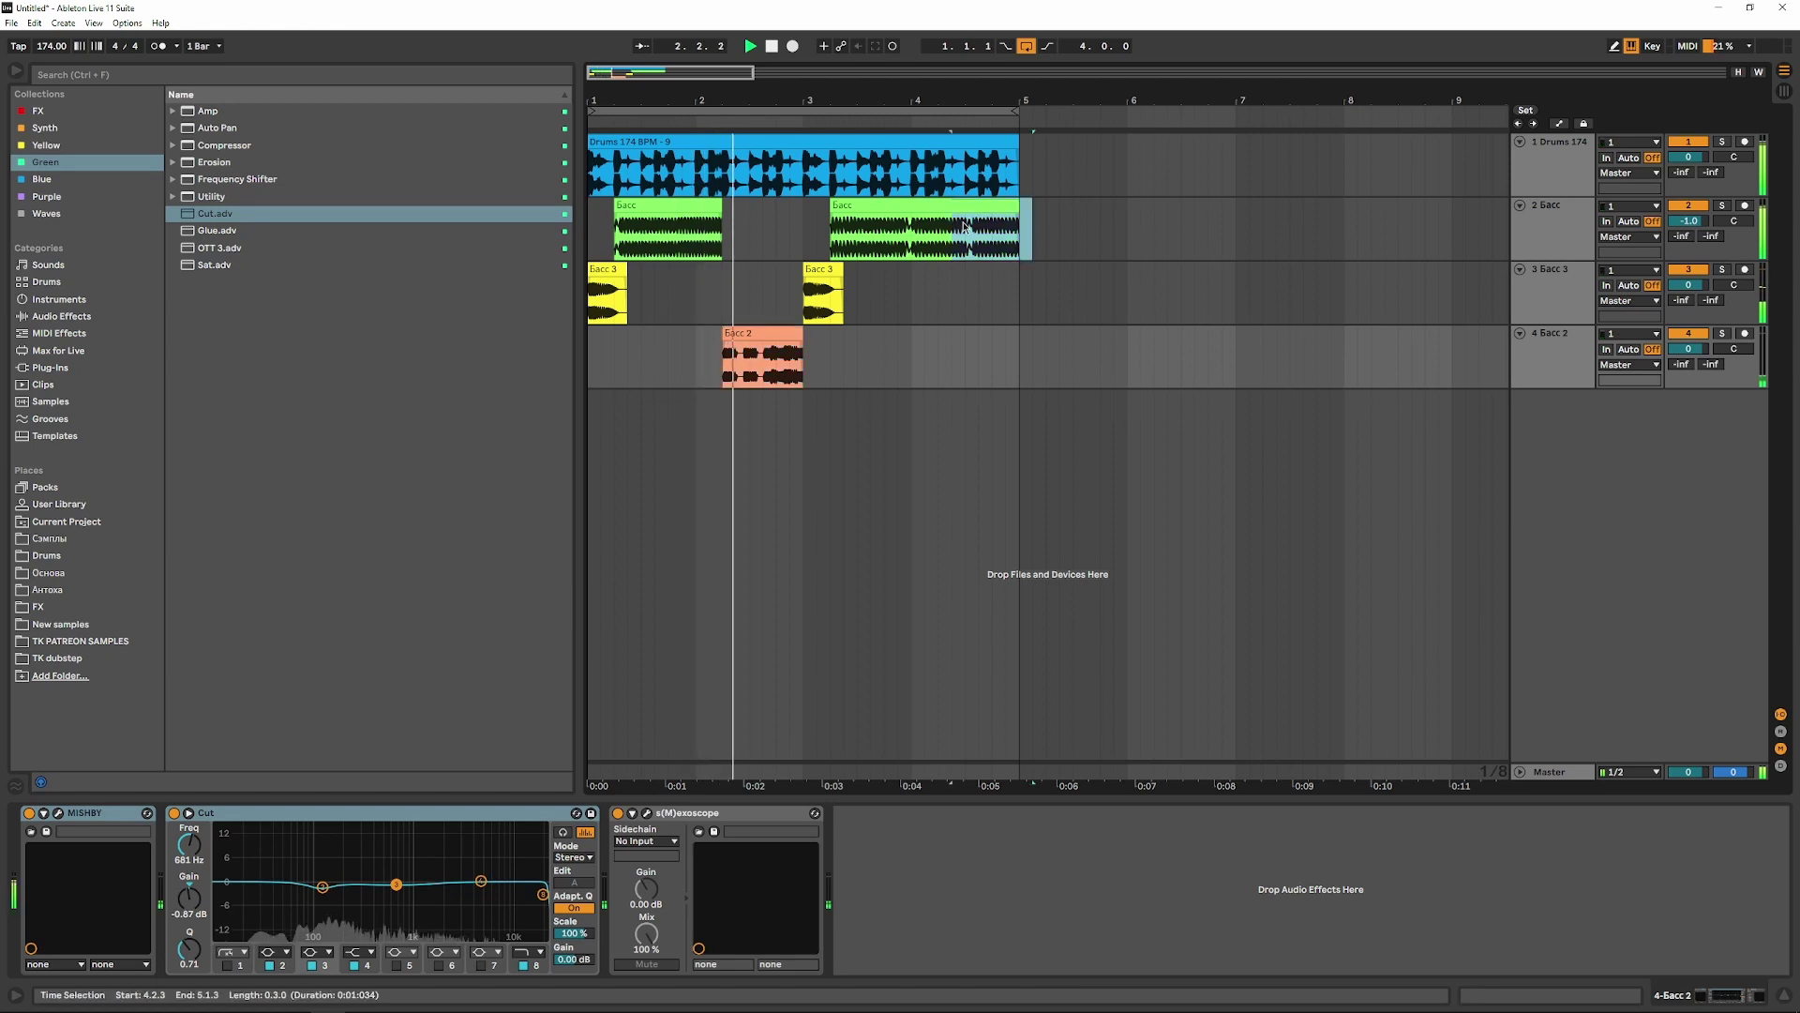
pyautogui.scroll(5, 996, 210)
pyautogui.moveTo(1097, 224); pyautogui.dragTo(940, 212)
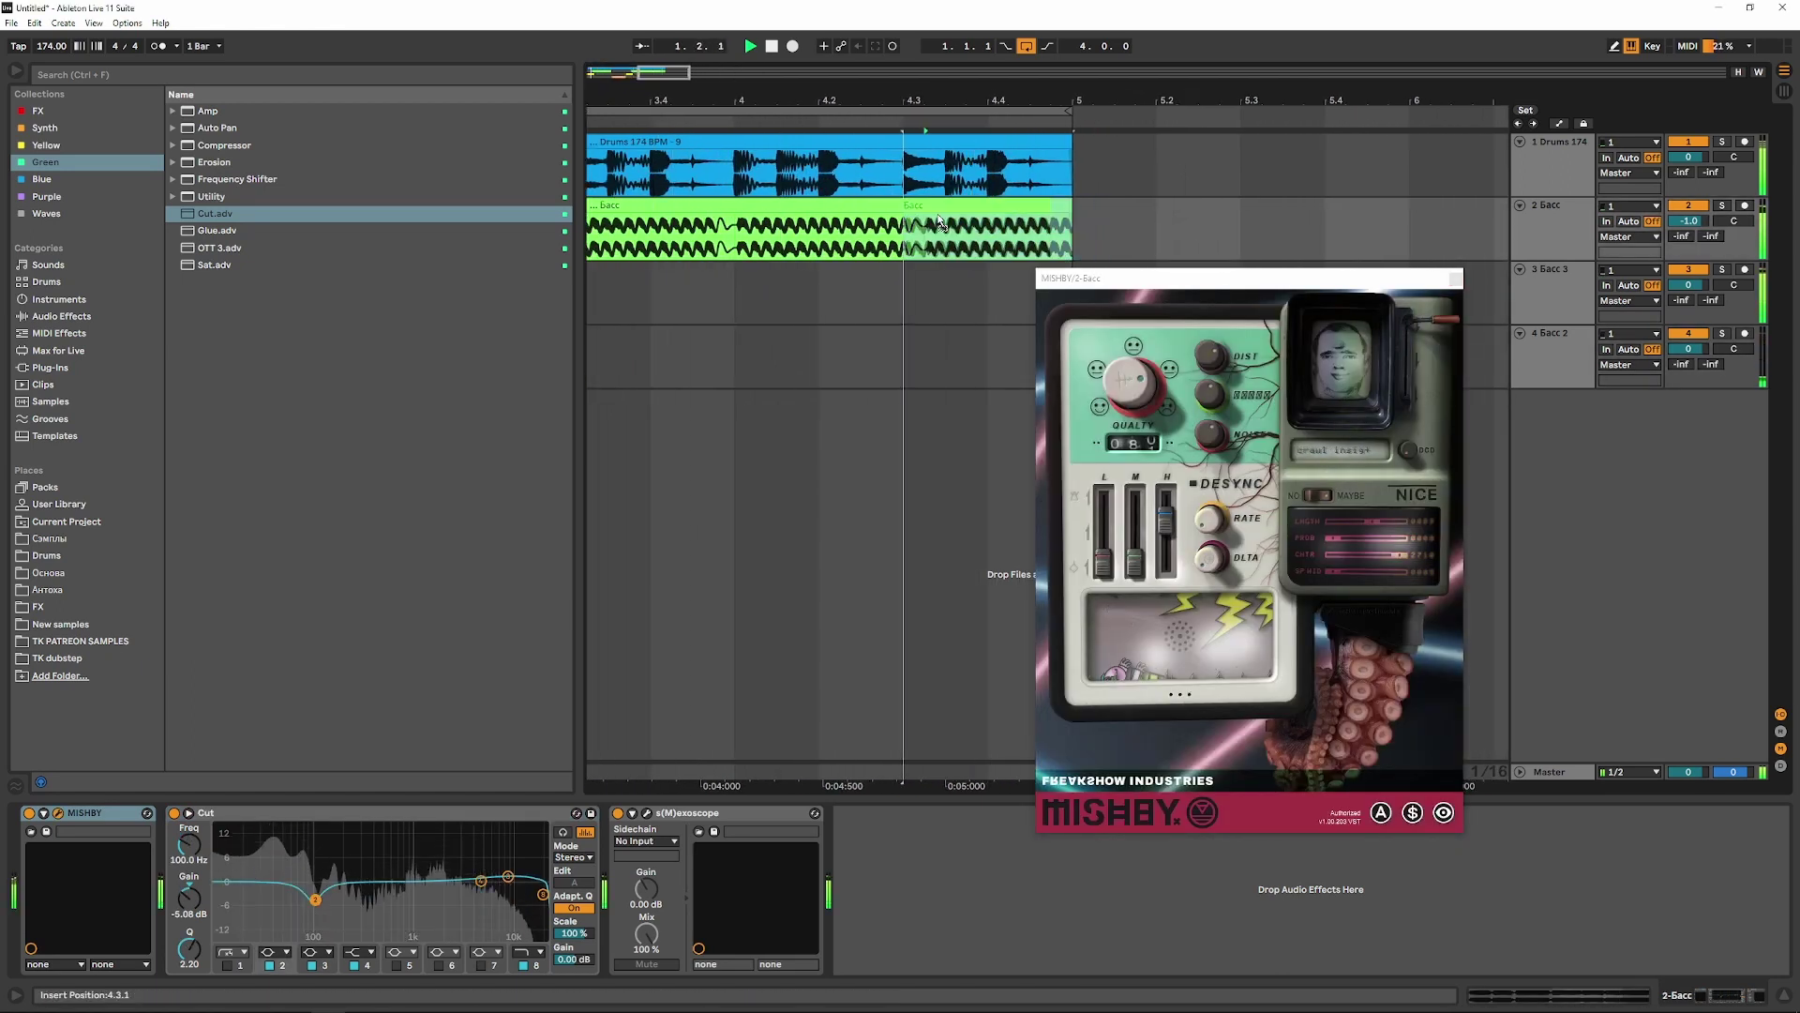
pyautogui.click(897, 224)
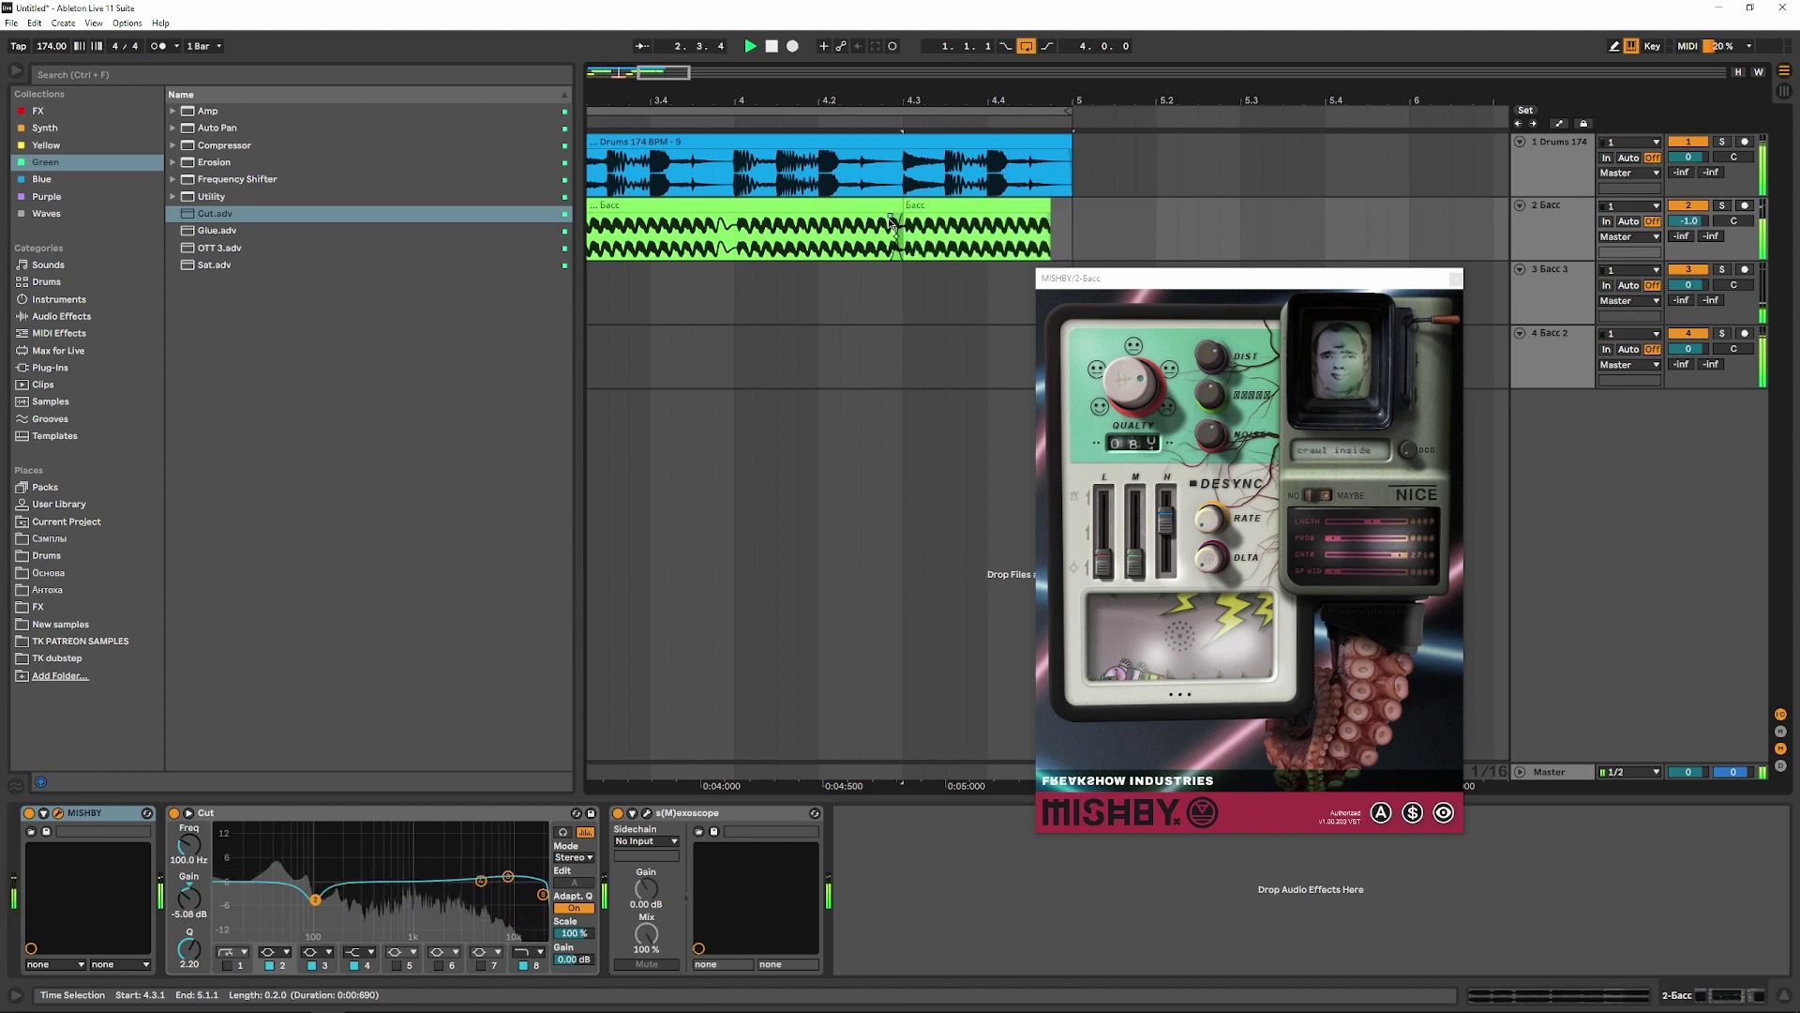
pyautogui.scroll(-3, 923, 222)
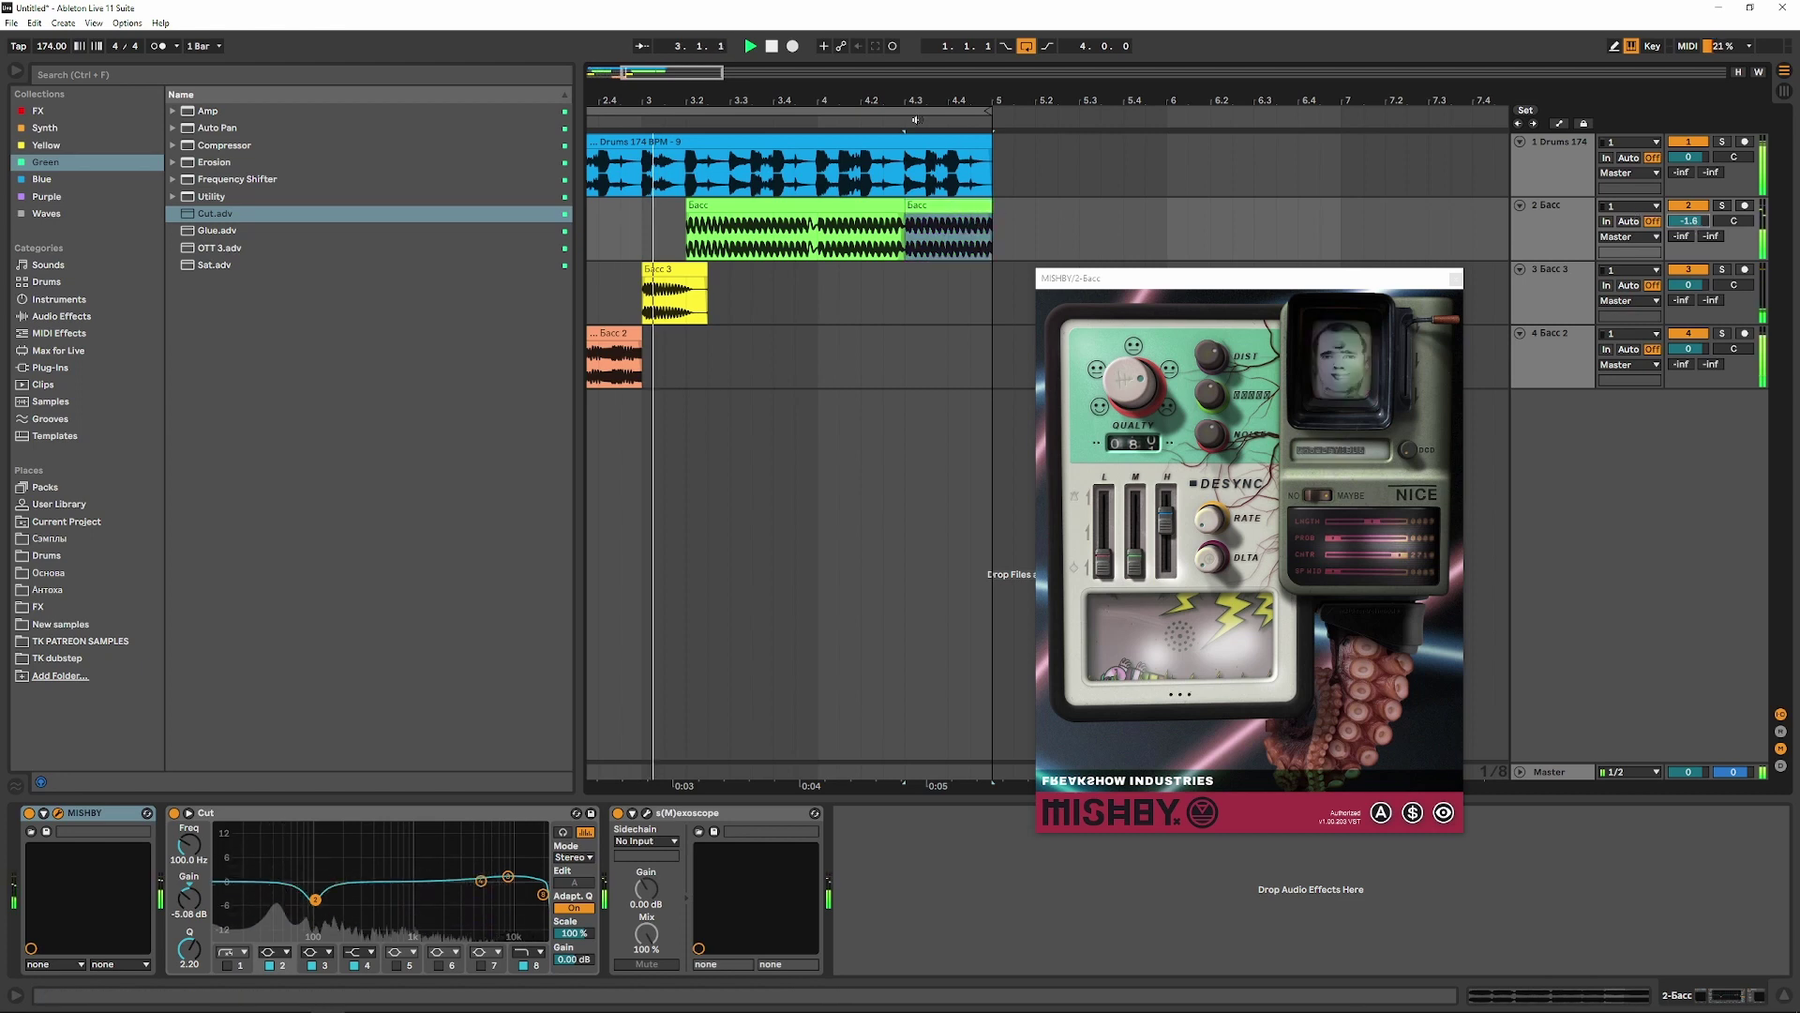
# - Shift the Басс 2 clip's content so that evenly spaced short hits fill 2.2.1 to 3.1.1
pyautogui.scroll(-4, 641, 365)
pyautogui.click(654, 363)
pyautogui.click(673, 360)
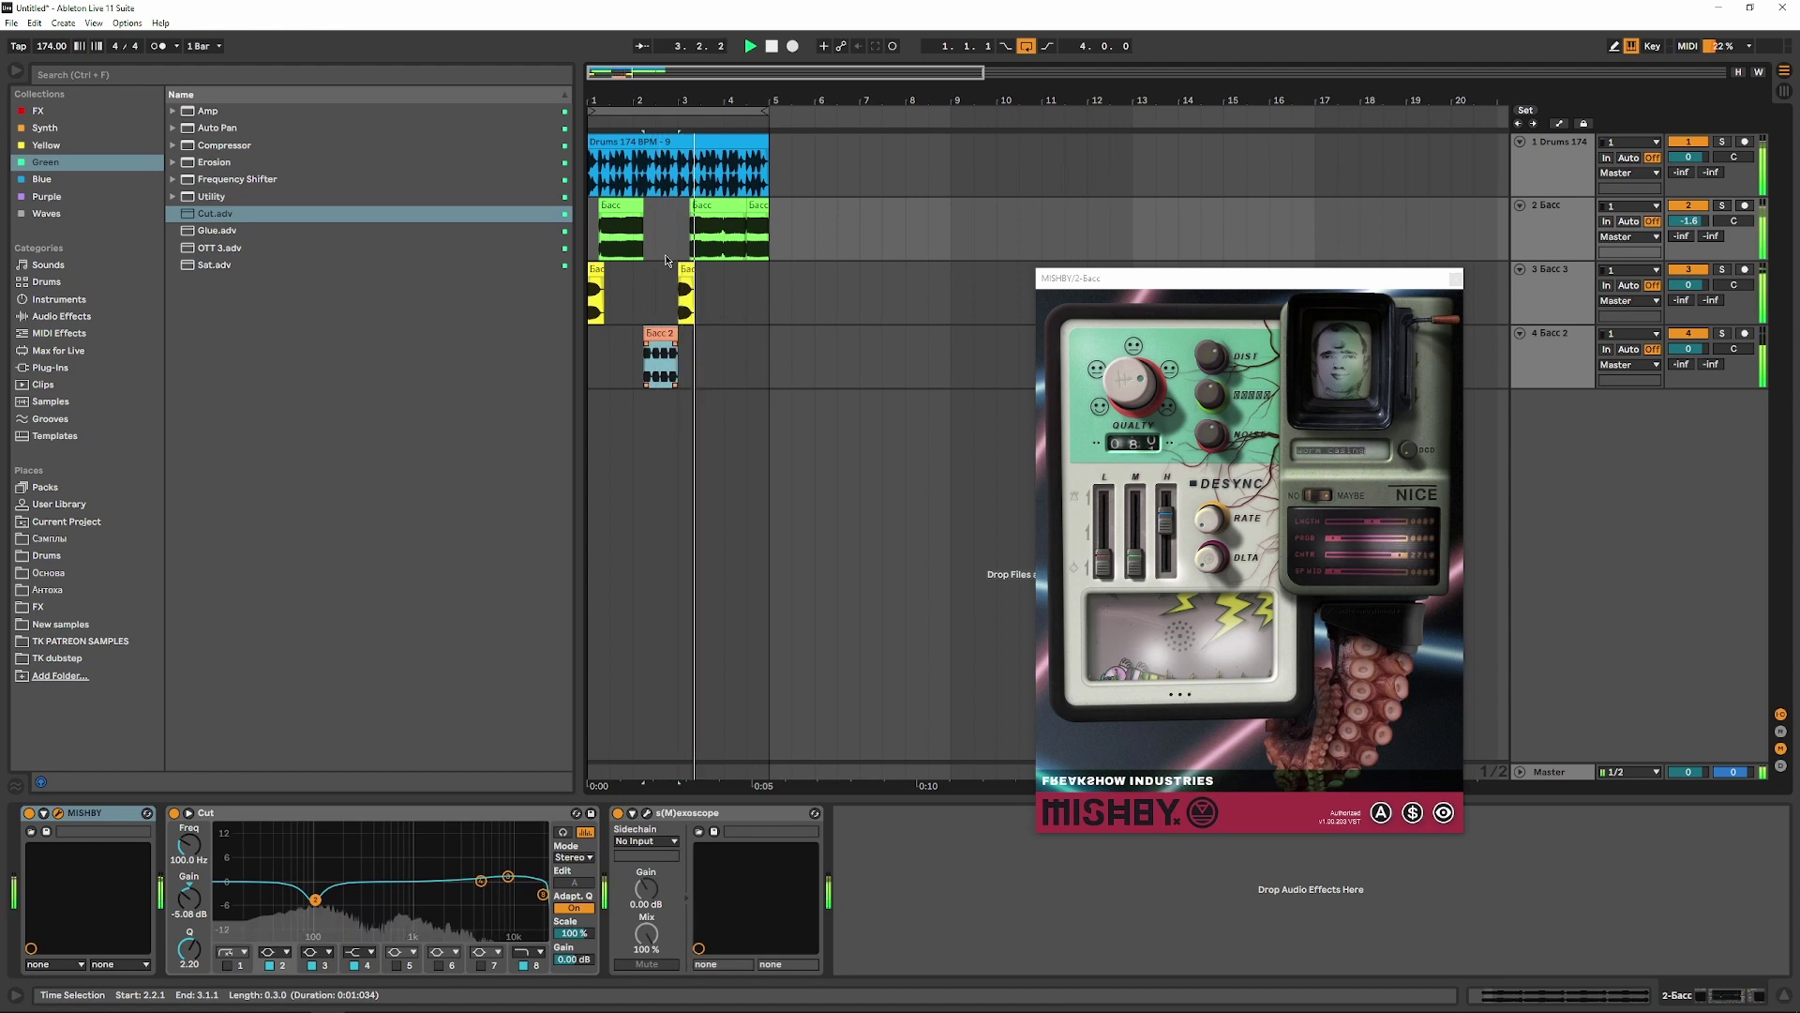
# - Lower the Басс track's volume to -2.7 during playback and close the MISHBY window
pyautogui.moveTo(699, 101); pyautogui.dragTo(789, 183)
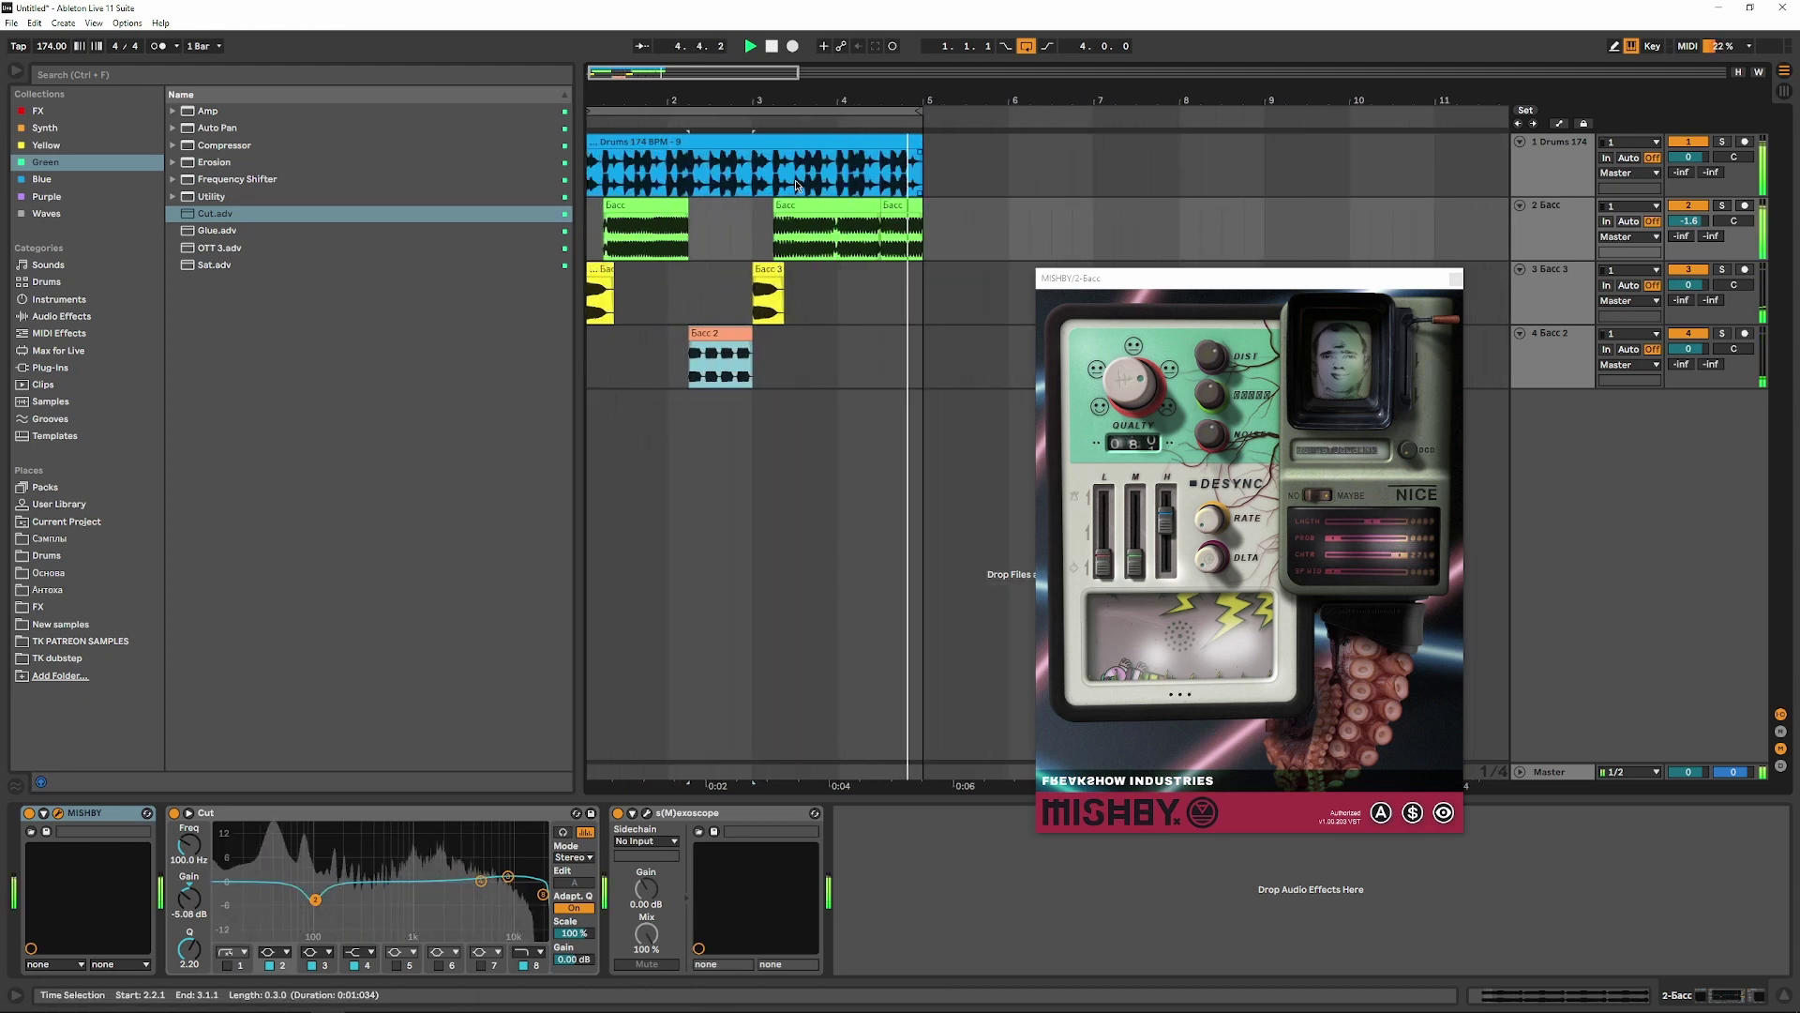
pyautogui.moveTo(707, 101); pyautogui.dragTo(704, 89)
pyautogui.moveTo(1685, 225); pyautogui.dragTo(1686, 233)
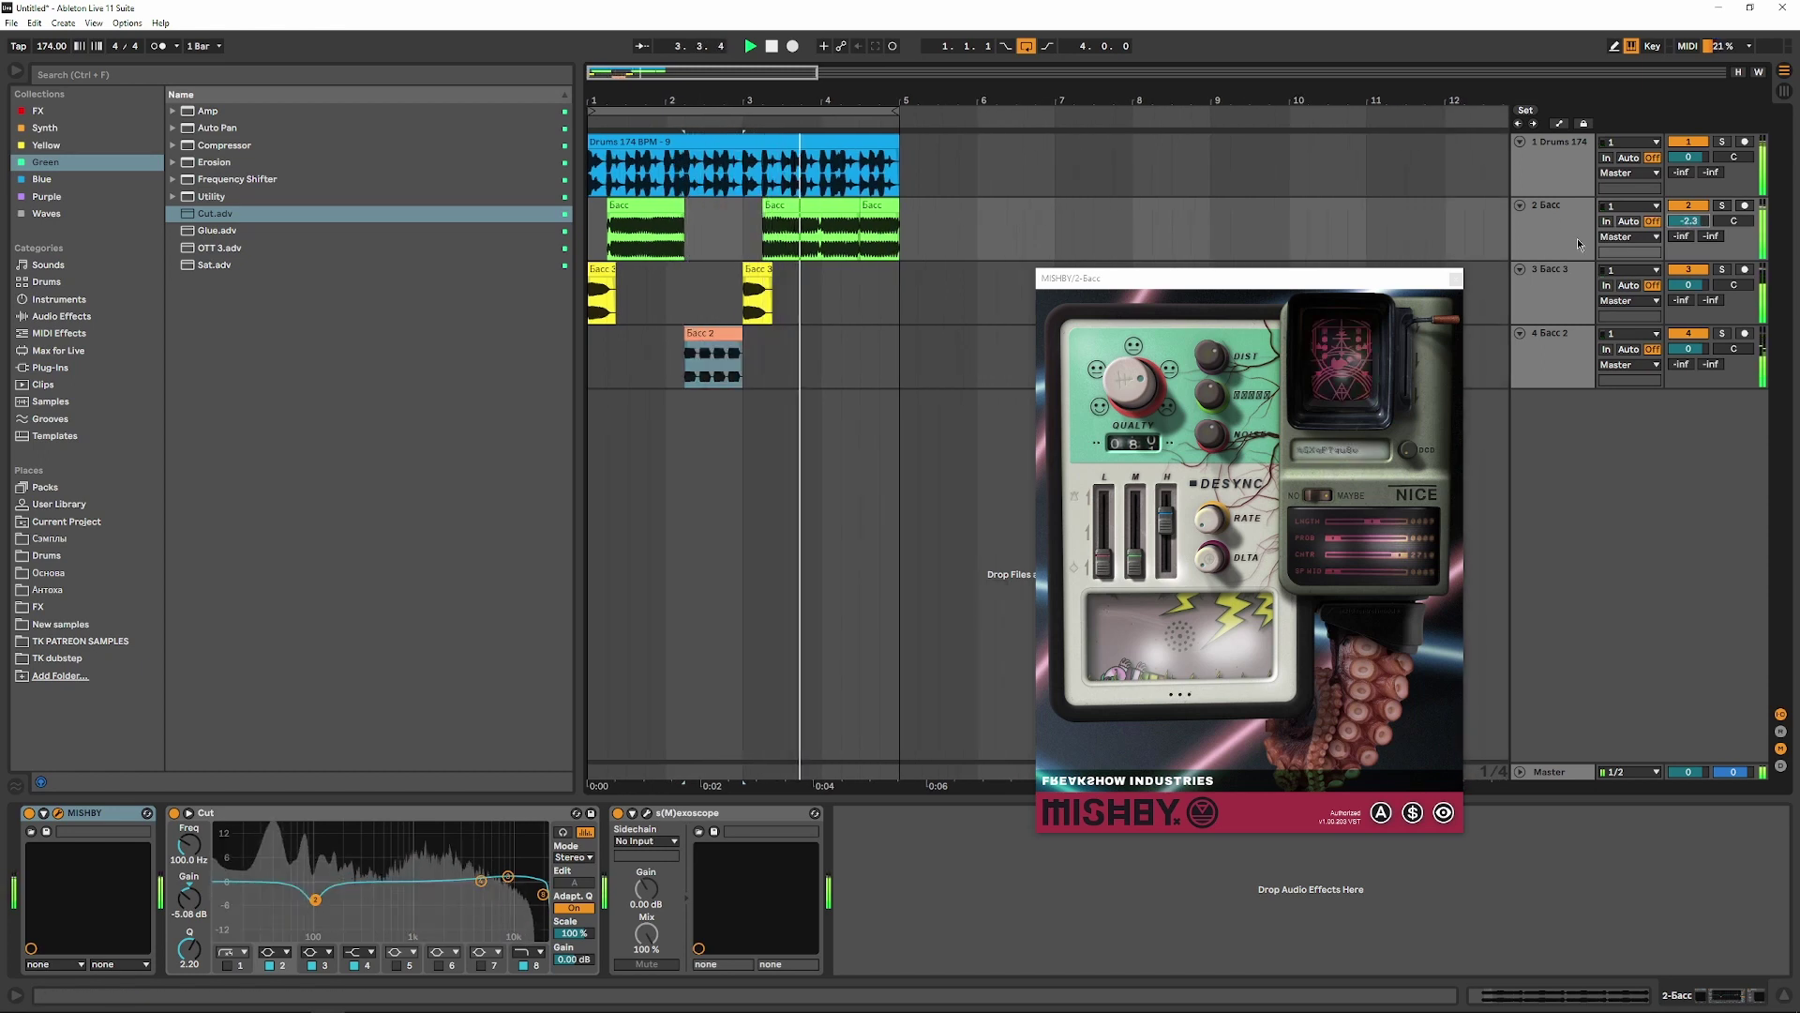
pyautogui.click(1456, 278)
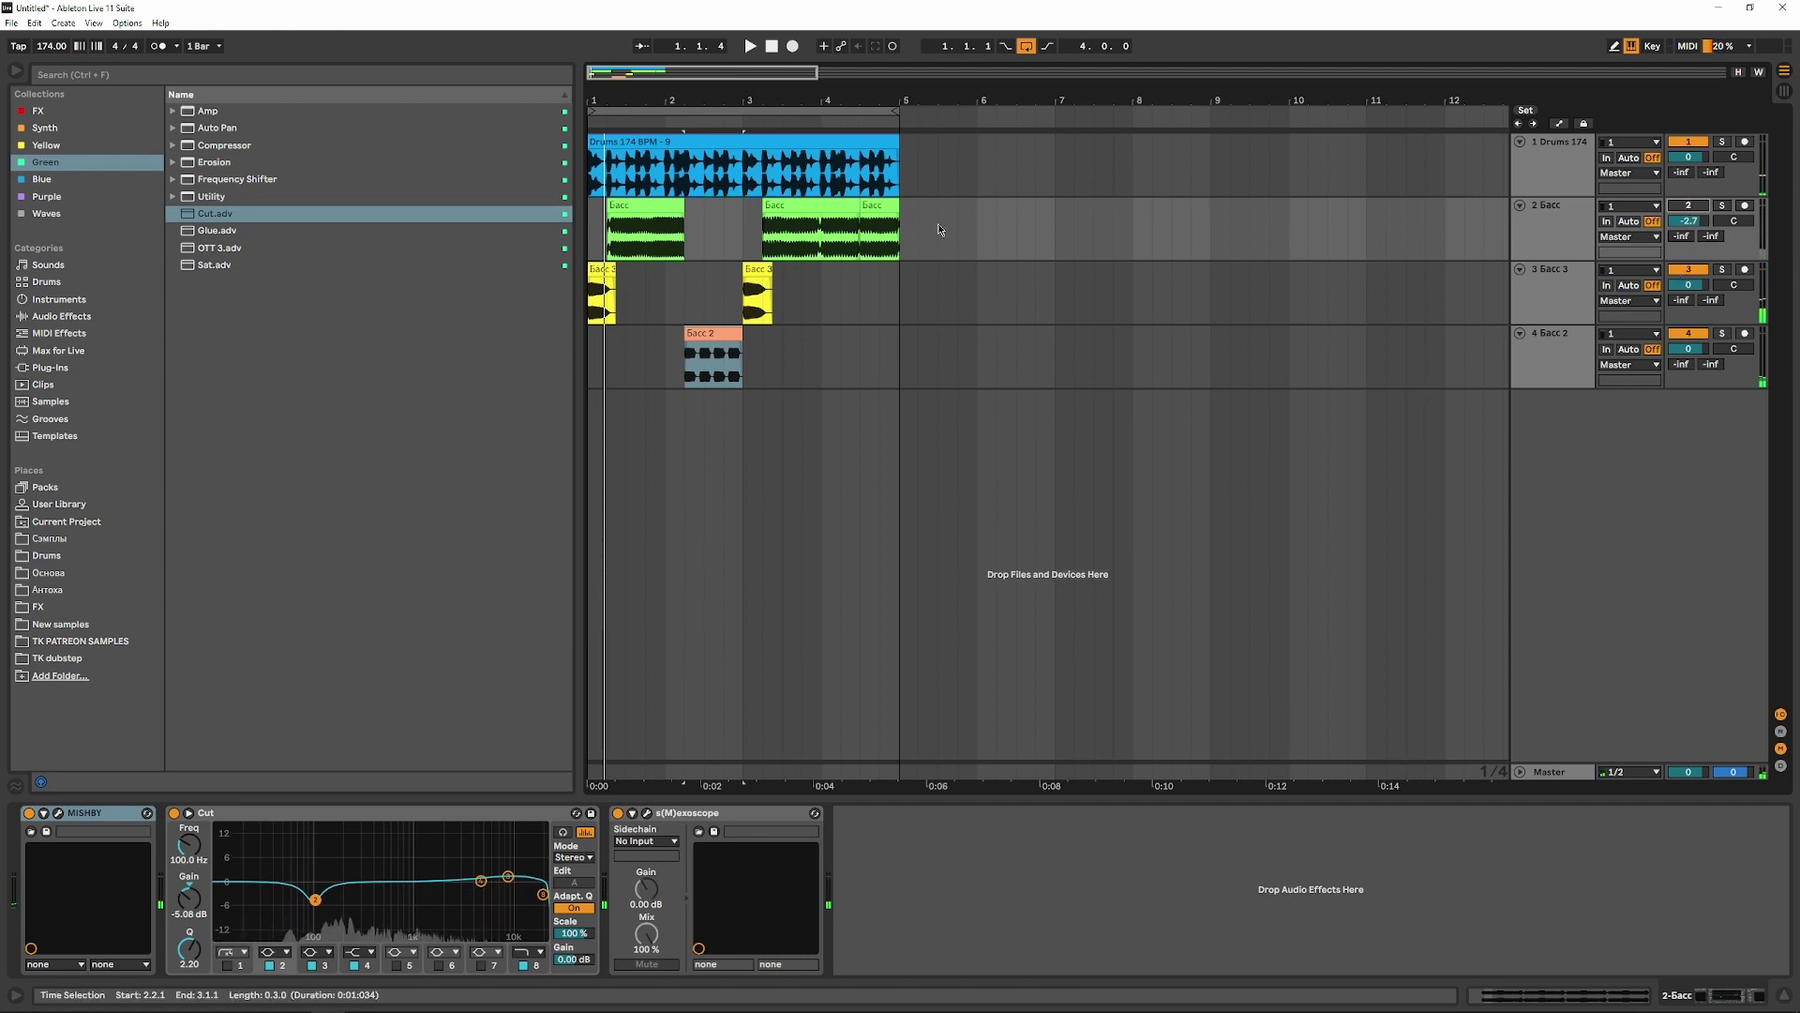
# - Move the Басс clips to bar 7, audition the Em bass samples and place Bass 174 BPM Em -4.wav at bar 1 of that track
pyautogui.moveTo(896, 227); pyautogui.dragTo(533, 211)
pyautogui.moveTo(647, 205); pyautogui.dragTo(1114, 205)
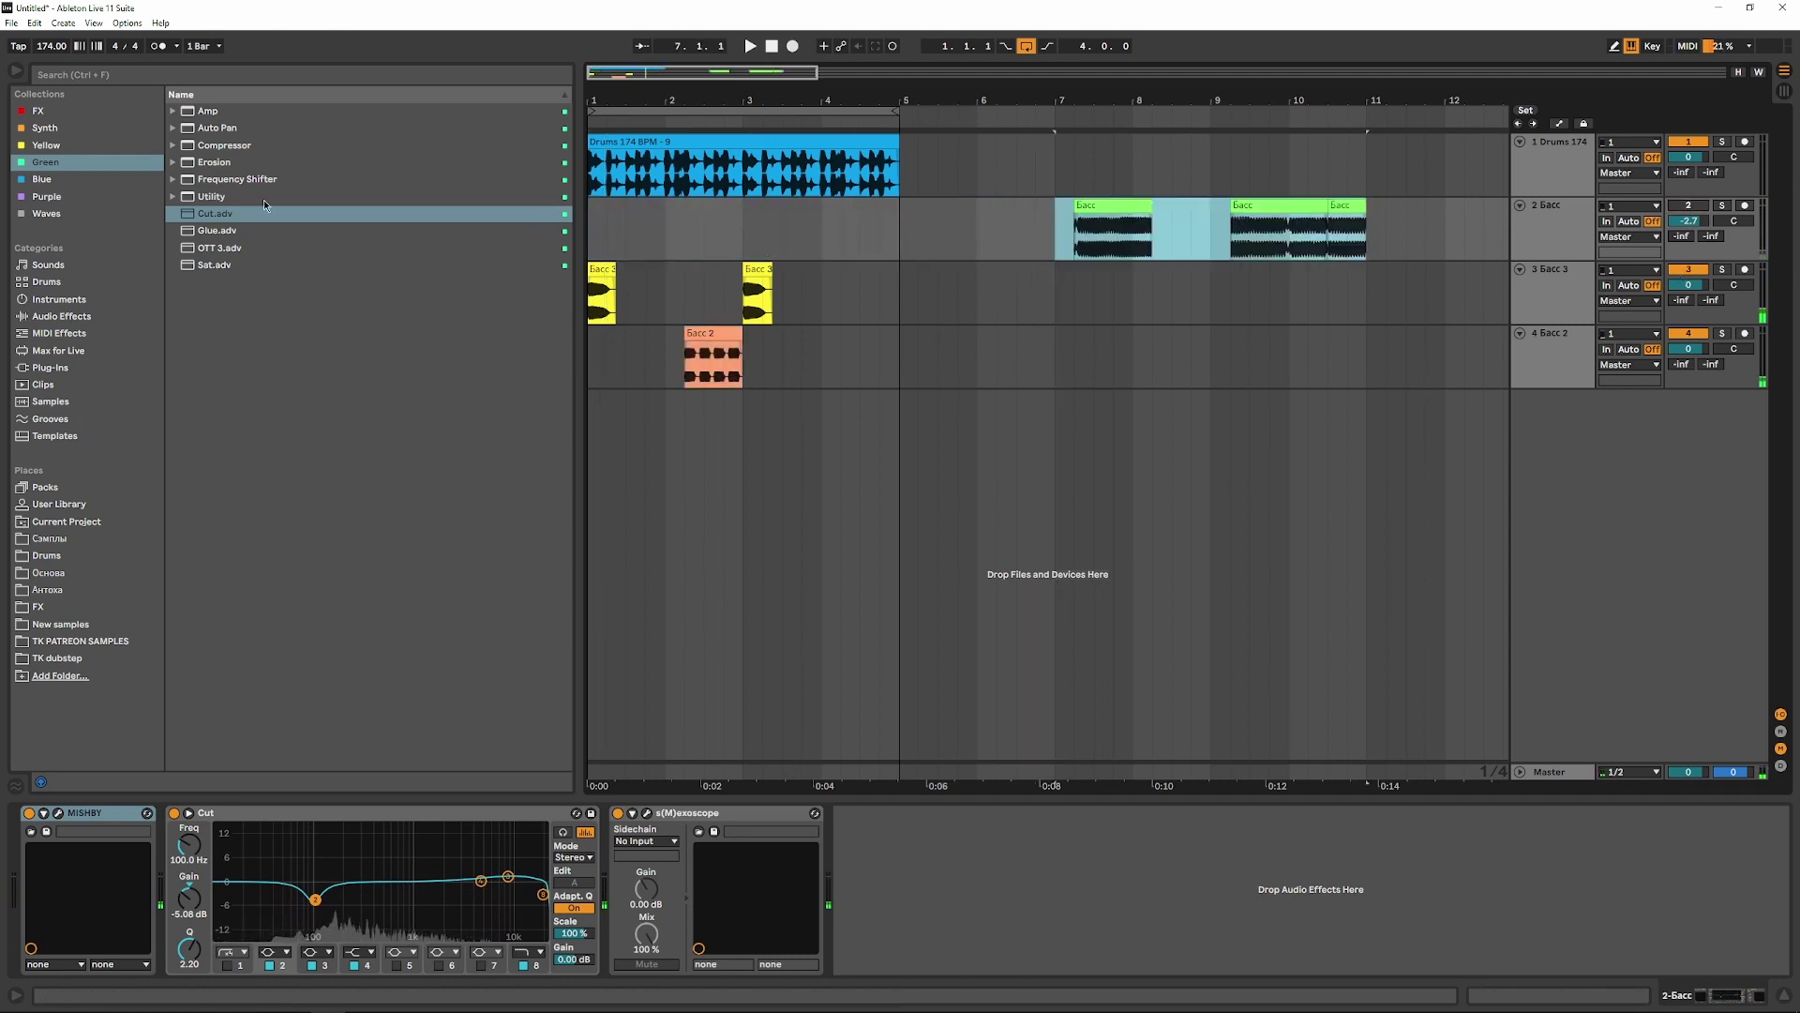
pyautogui.click(60, 644)
pyautogui.click(281, 368)
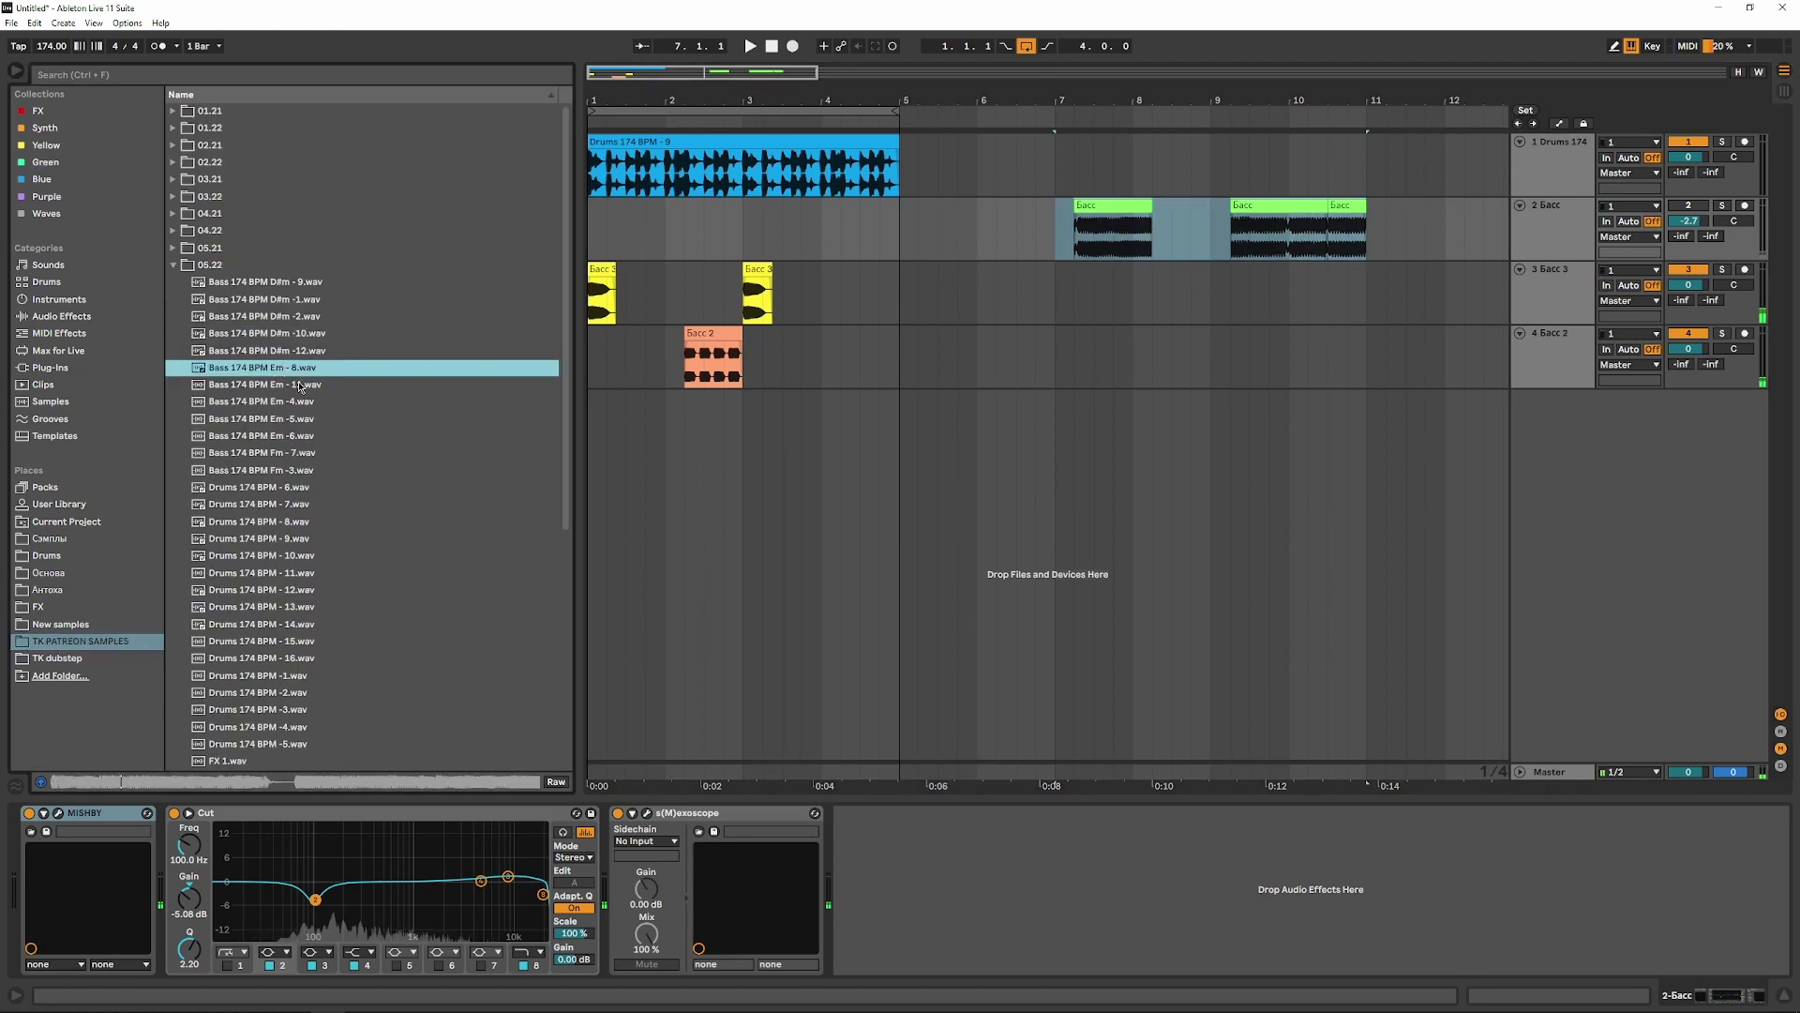
pyautogui.click(281, 384)
pyautogui.click(279, 401)
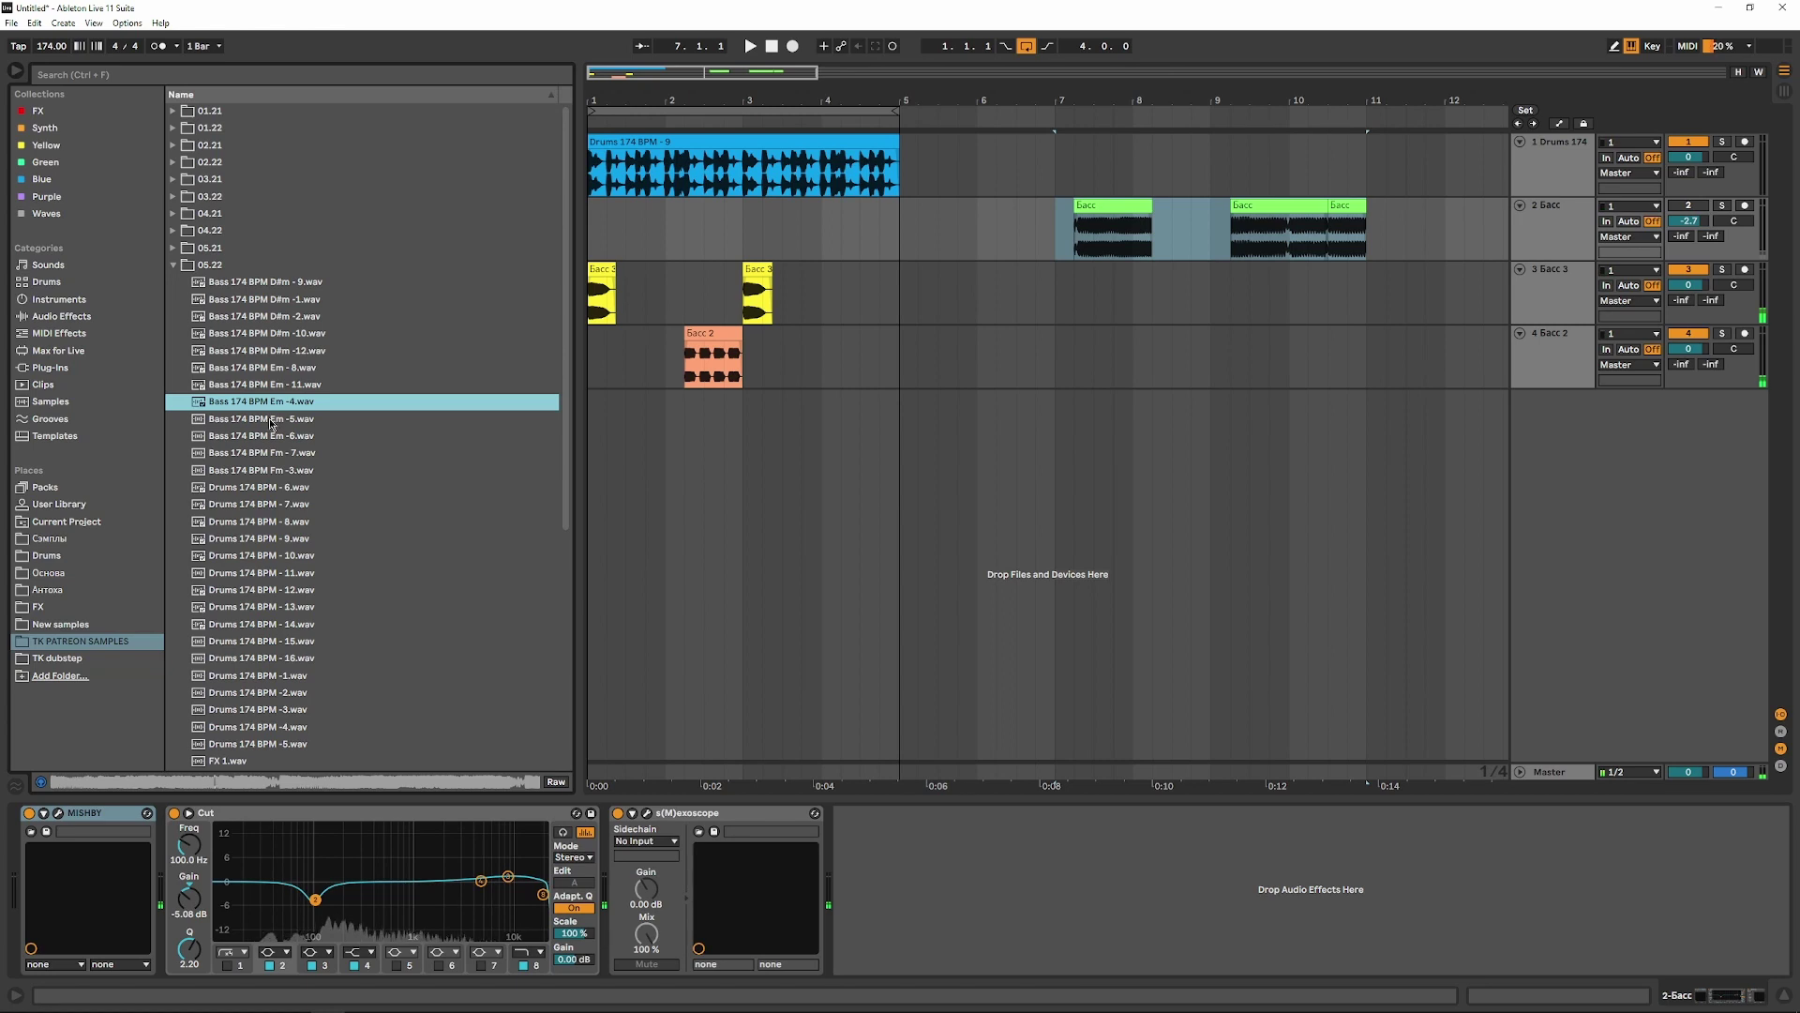
pyautogui.moveTo(271, 409); pyautogui.dragTo(614, 232)
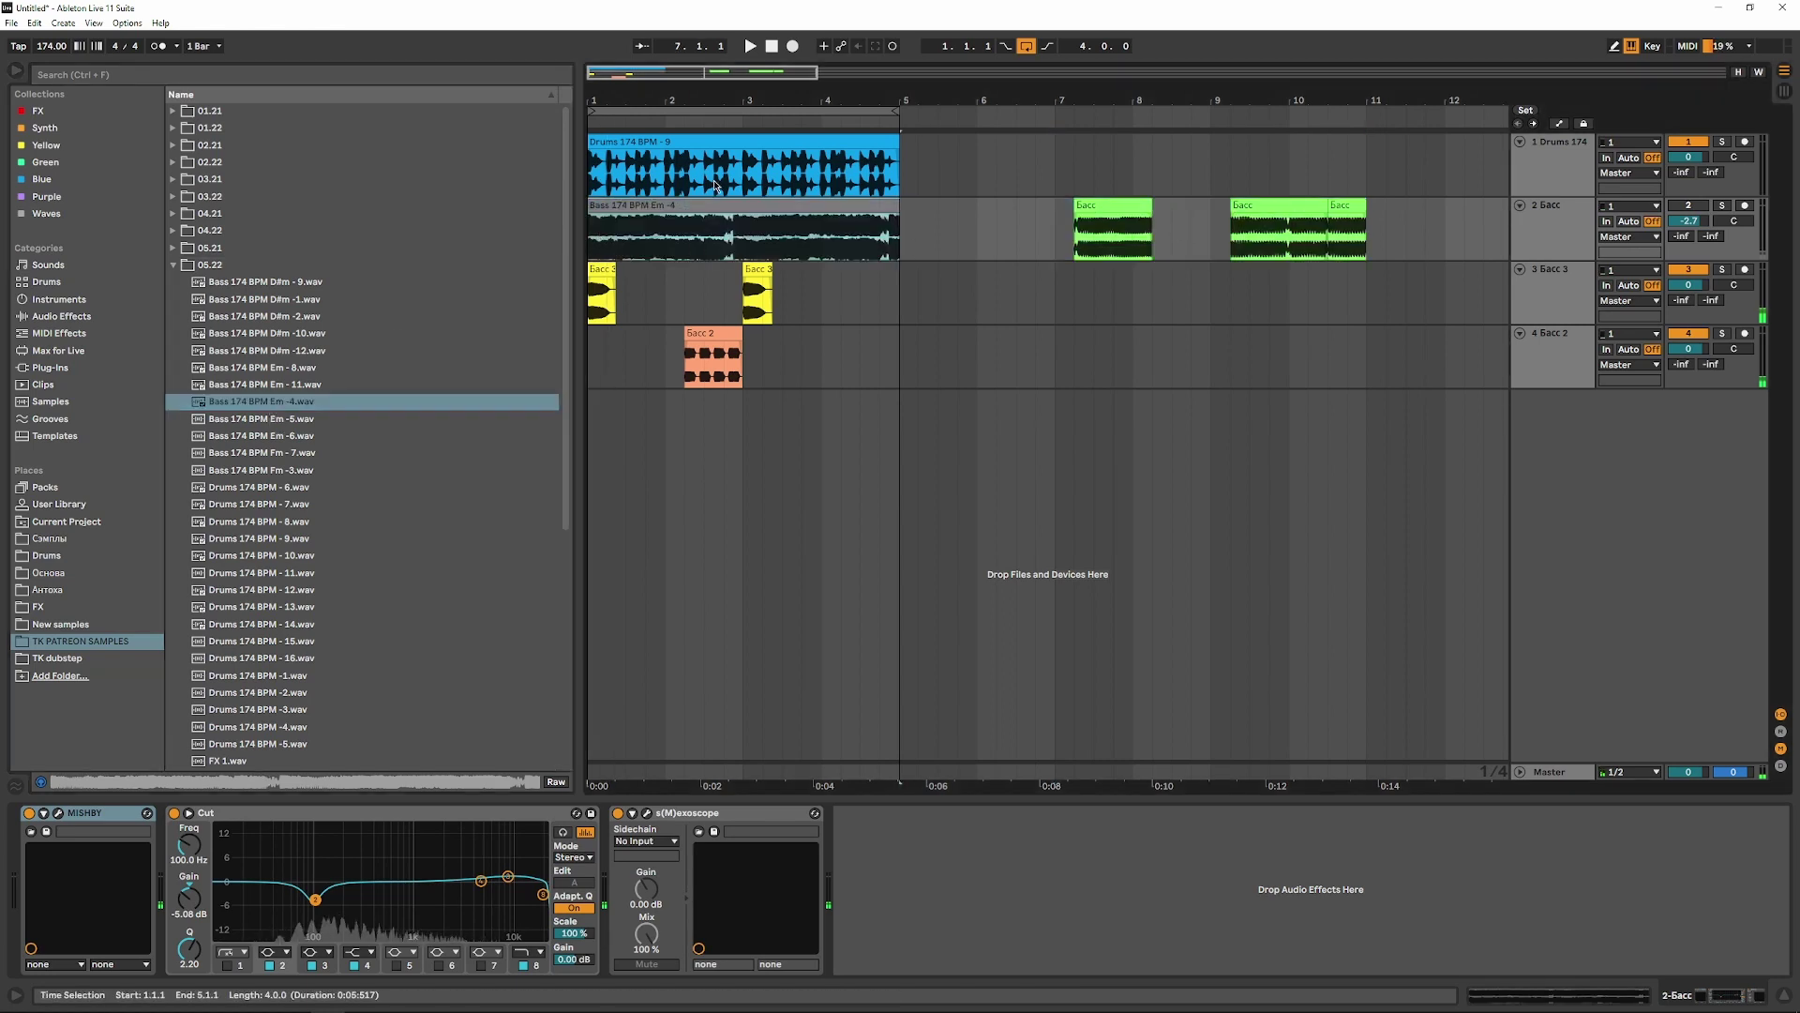
# - Set the new bass clip's gain to -3.20 dB, solo the Басс track and play it
pyautogui.doubleClick(684, 206)
pyautogui.moveTo(292, 929); pyautogui.dragTo(292, 960)
pyautogui.click(1721, 206)
pyautogui.press('space')
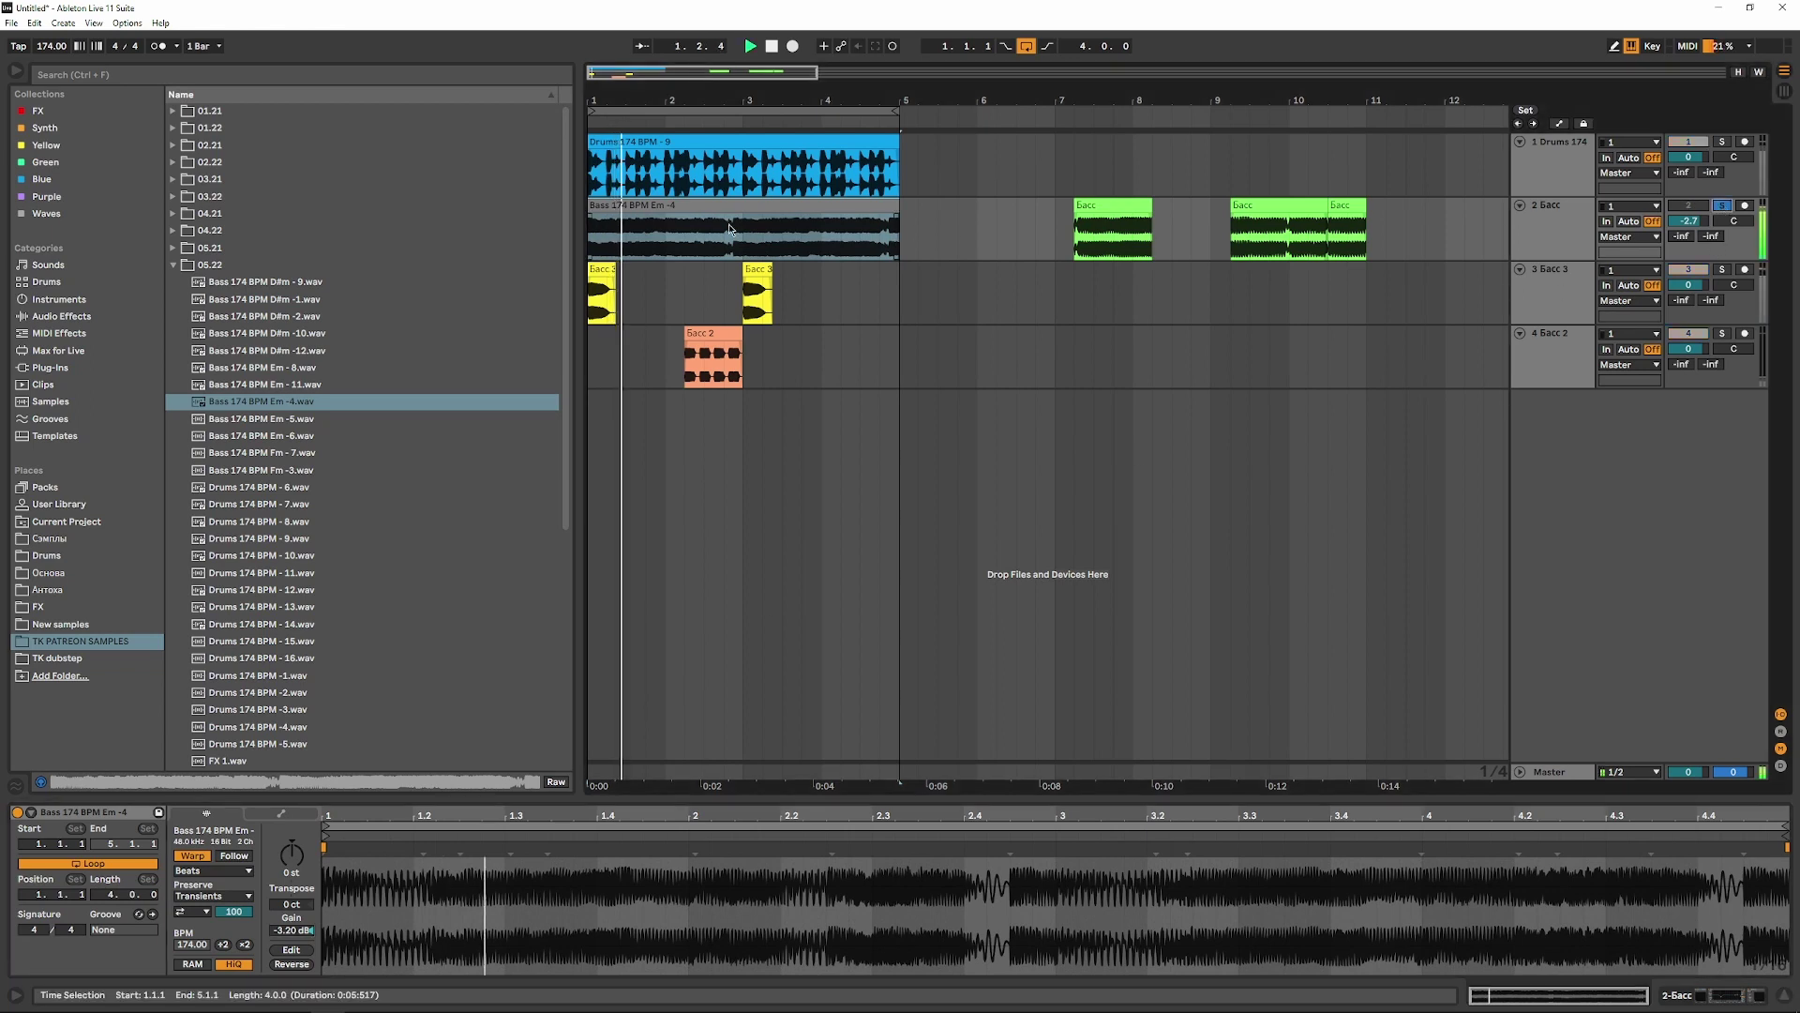
# - In the Басс track's Cut equalizer, deepen the 100 Hz cut, add a low-mid cut and boost 6.96 kHz by 5.08 dB
pyautogui.click(1575, 222)
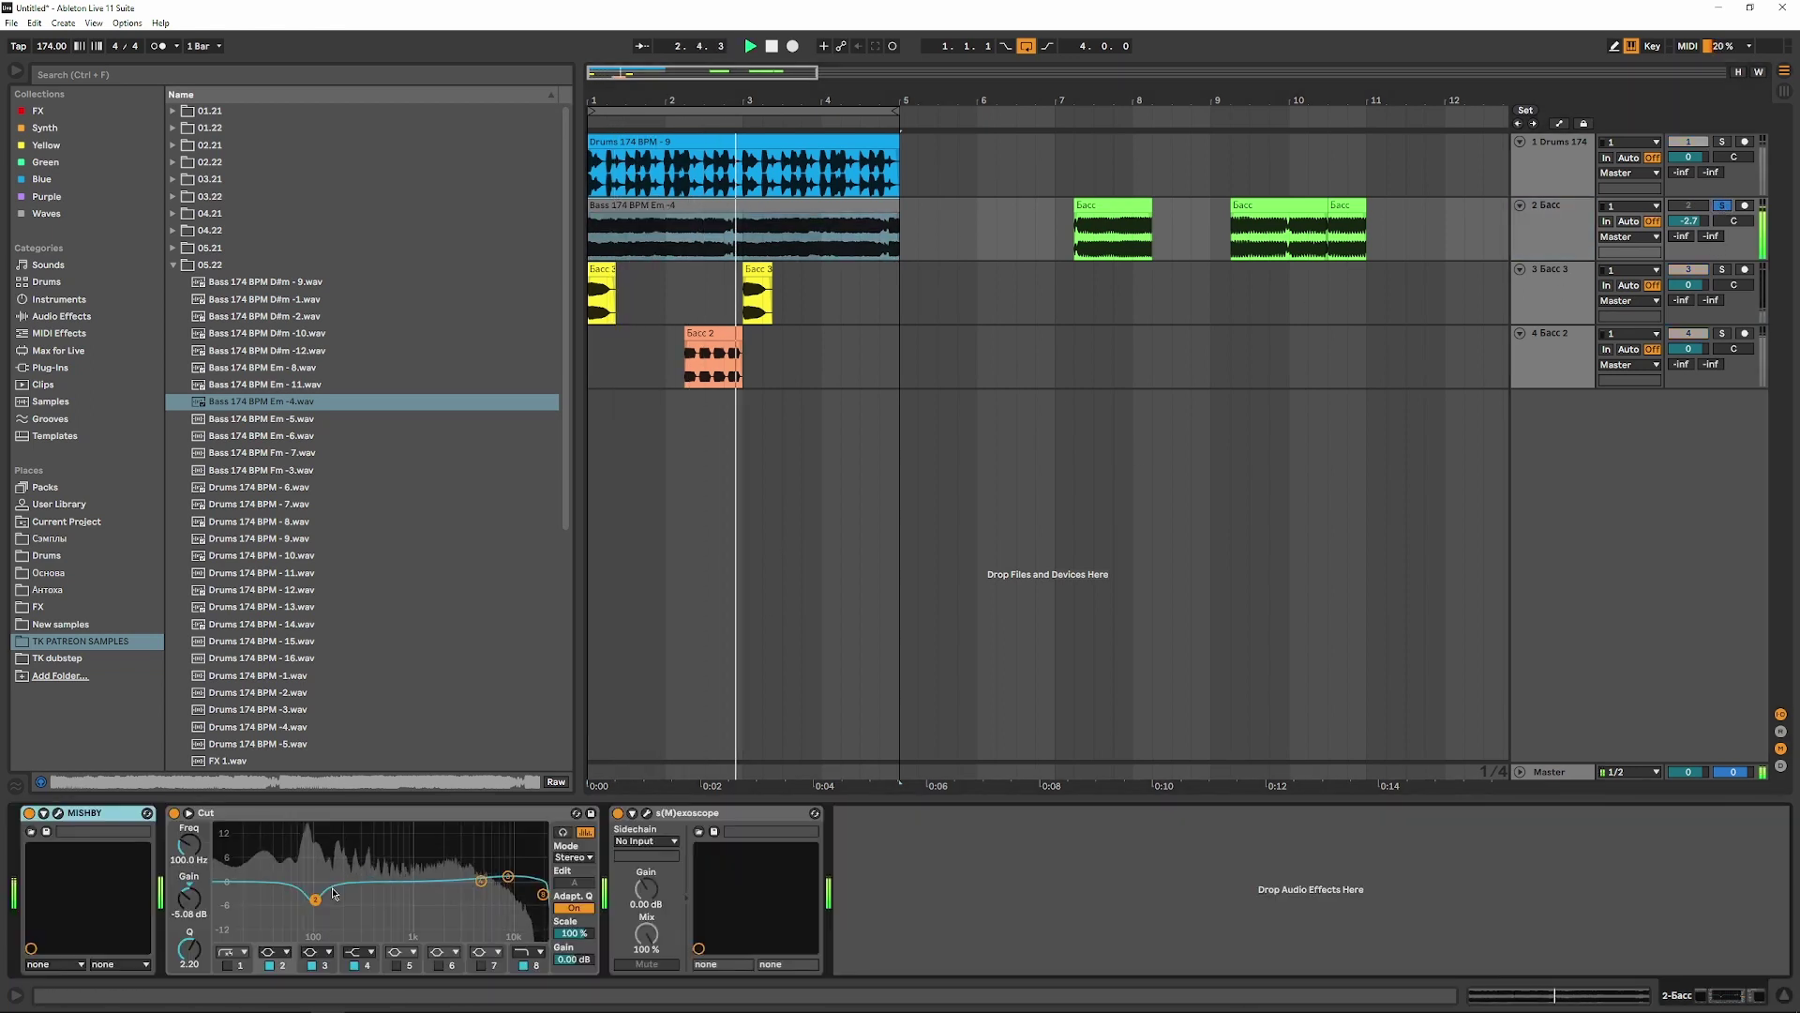
pyautogui.moveTo(480, 881); pyautogui.dragTo(361, 920)
pyautogui.moveTo(480, 881)
pyautogui.mouseDown()
pyautogui.moveTo(506, 835)
pyautogui.moveTo(494, 863)
pyautogui.mouseUp()
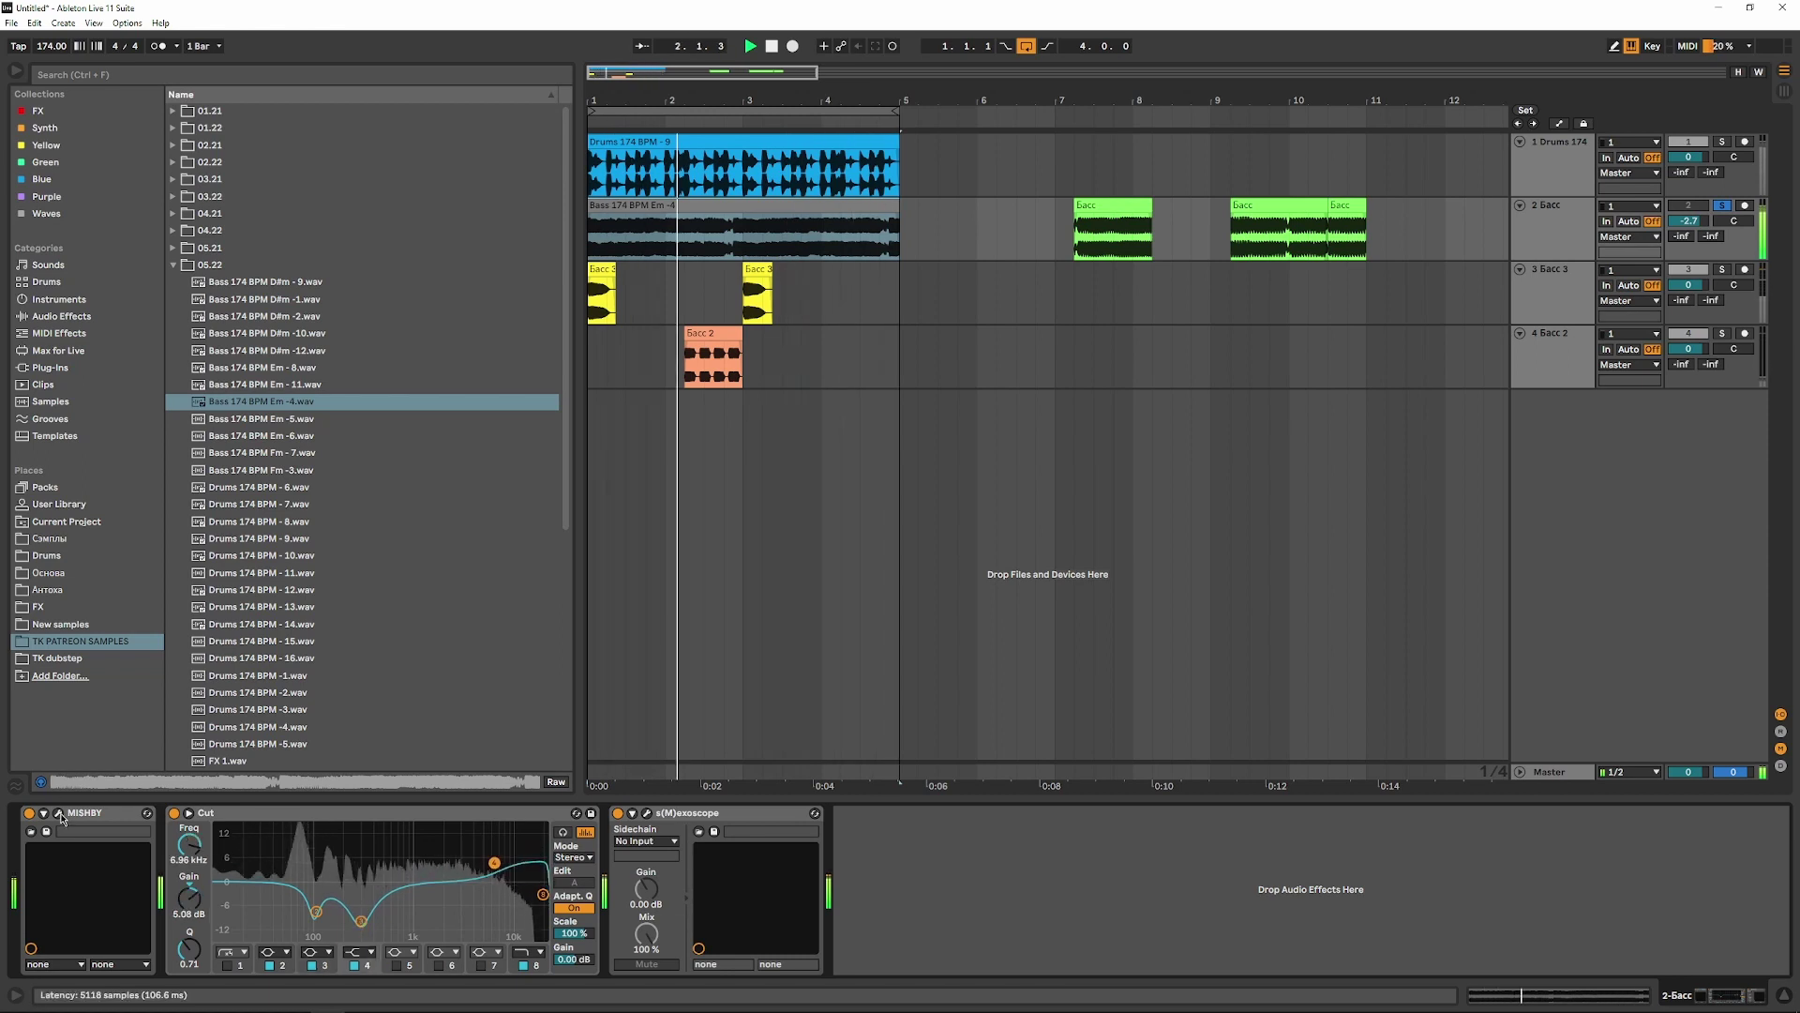
# - Open MISHBY on the Басс track, set its quality to 100 and compare the sound with the effect off and on
pyautogui.click(57, 813)
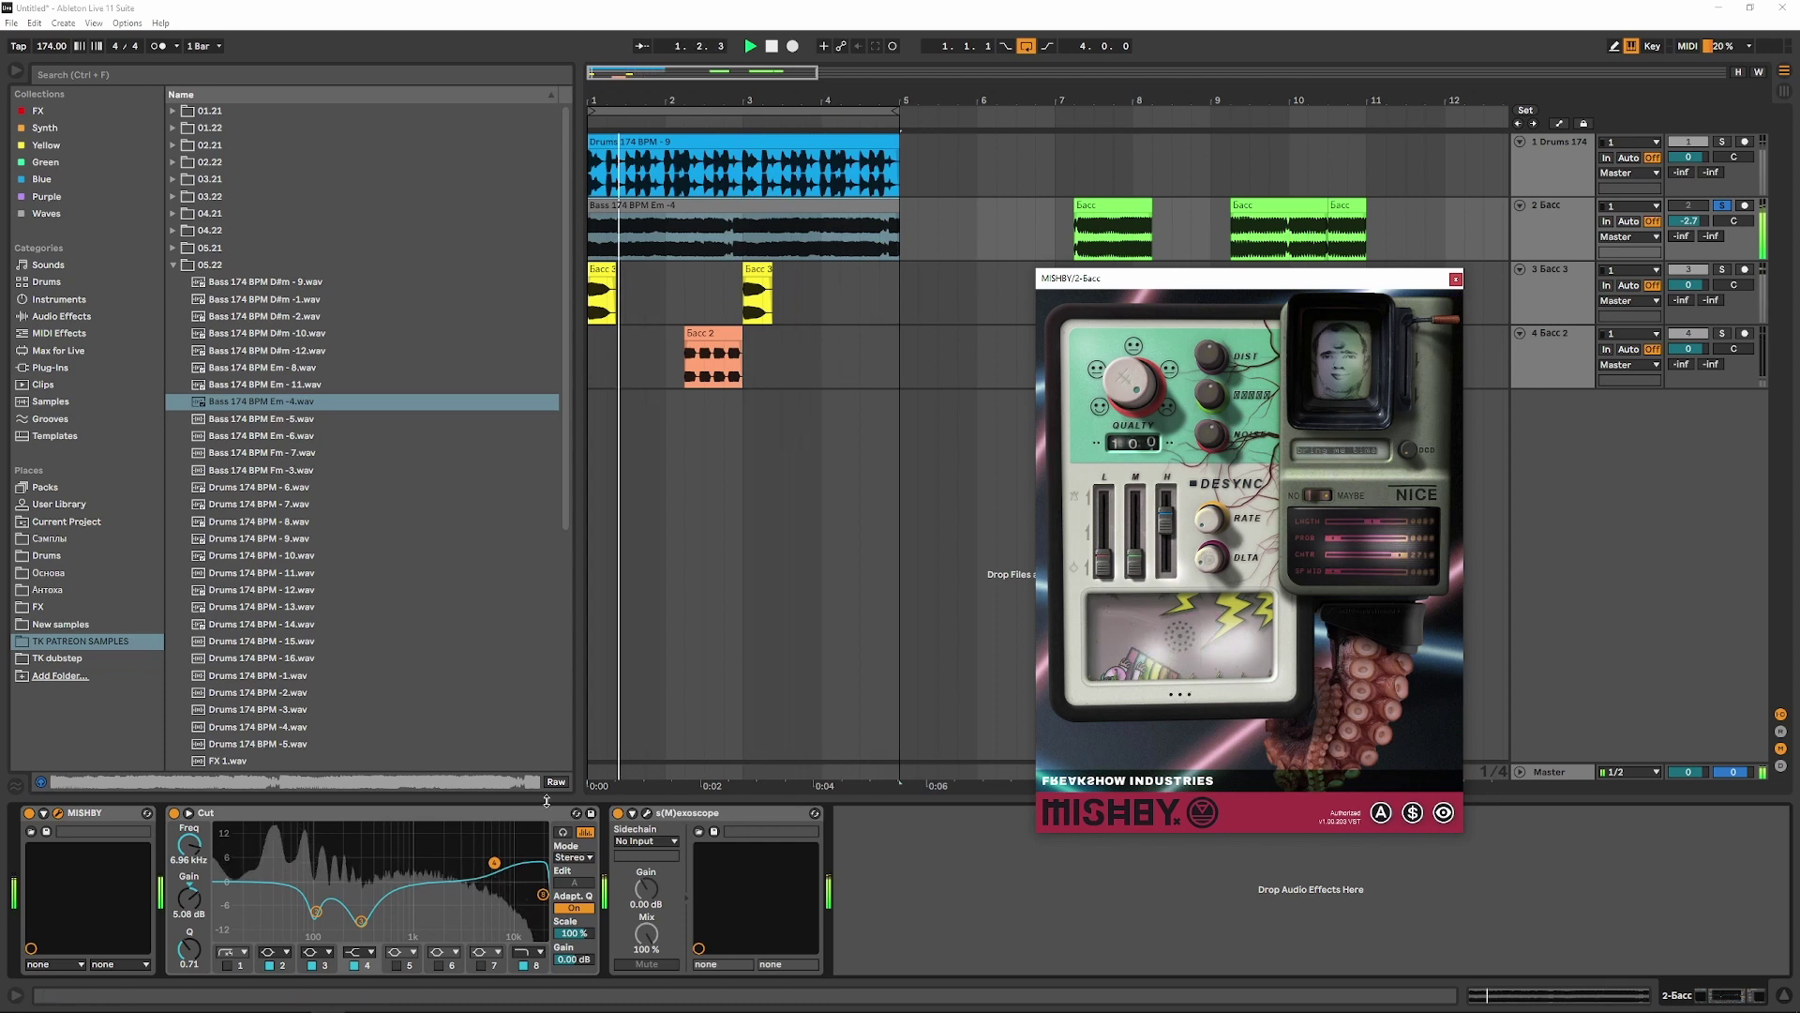
pyautogui.click(29, 814)
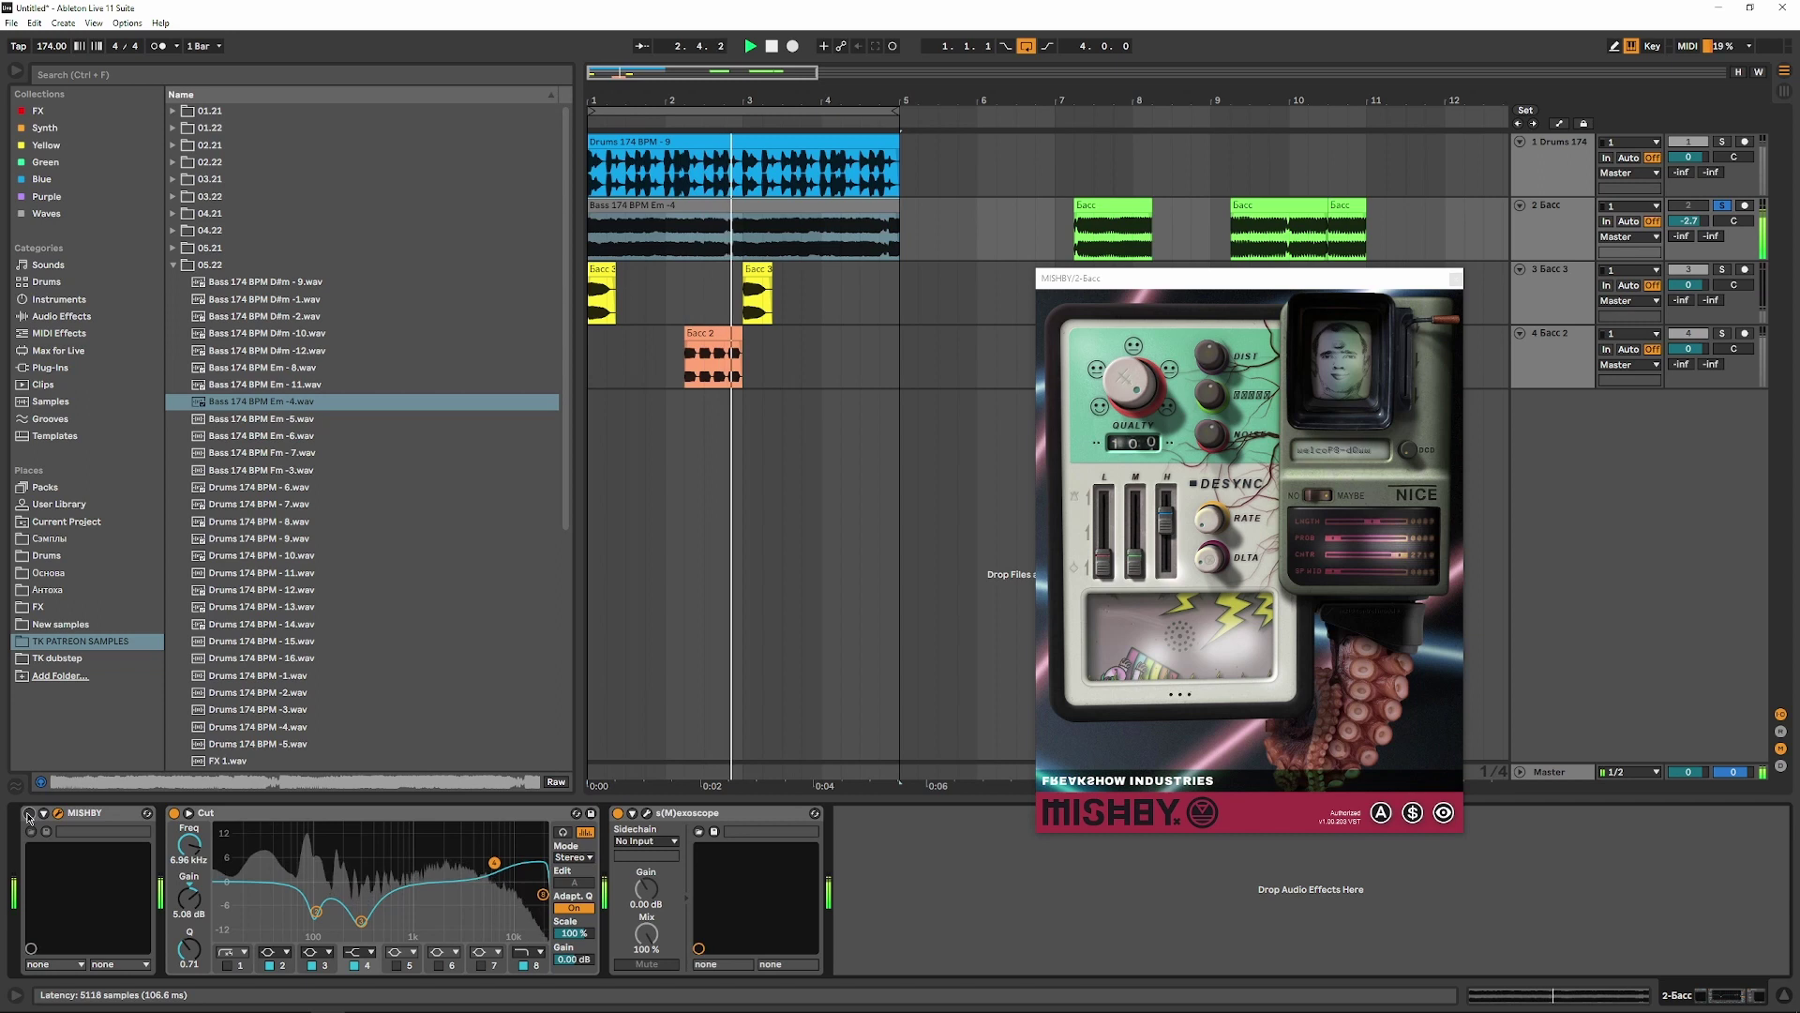
pyautogui.click(29, 814)
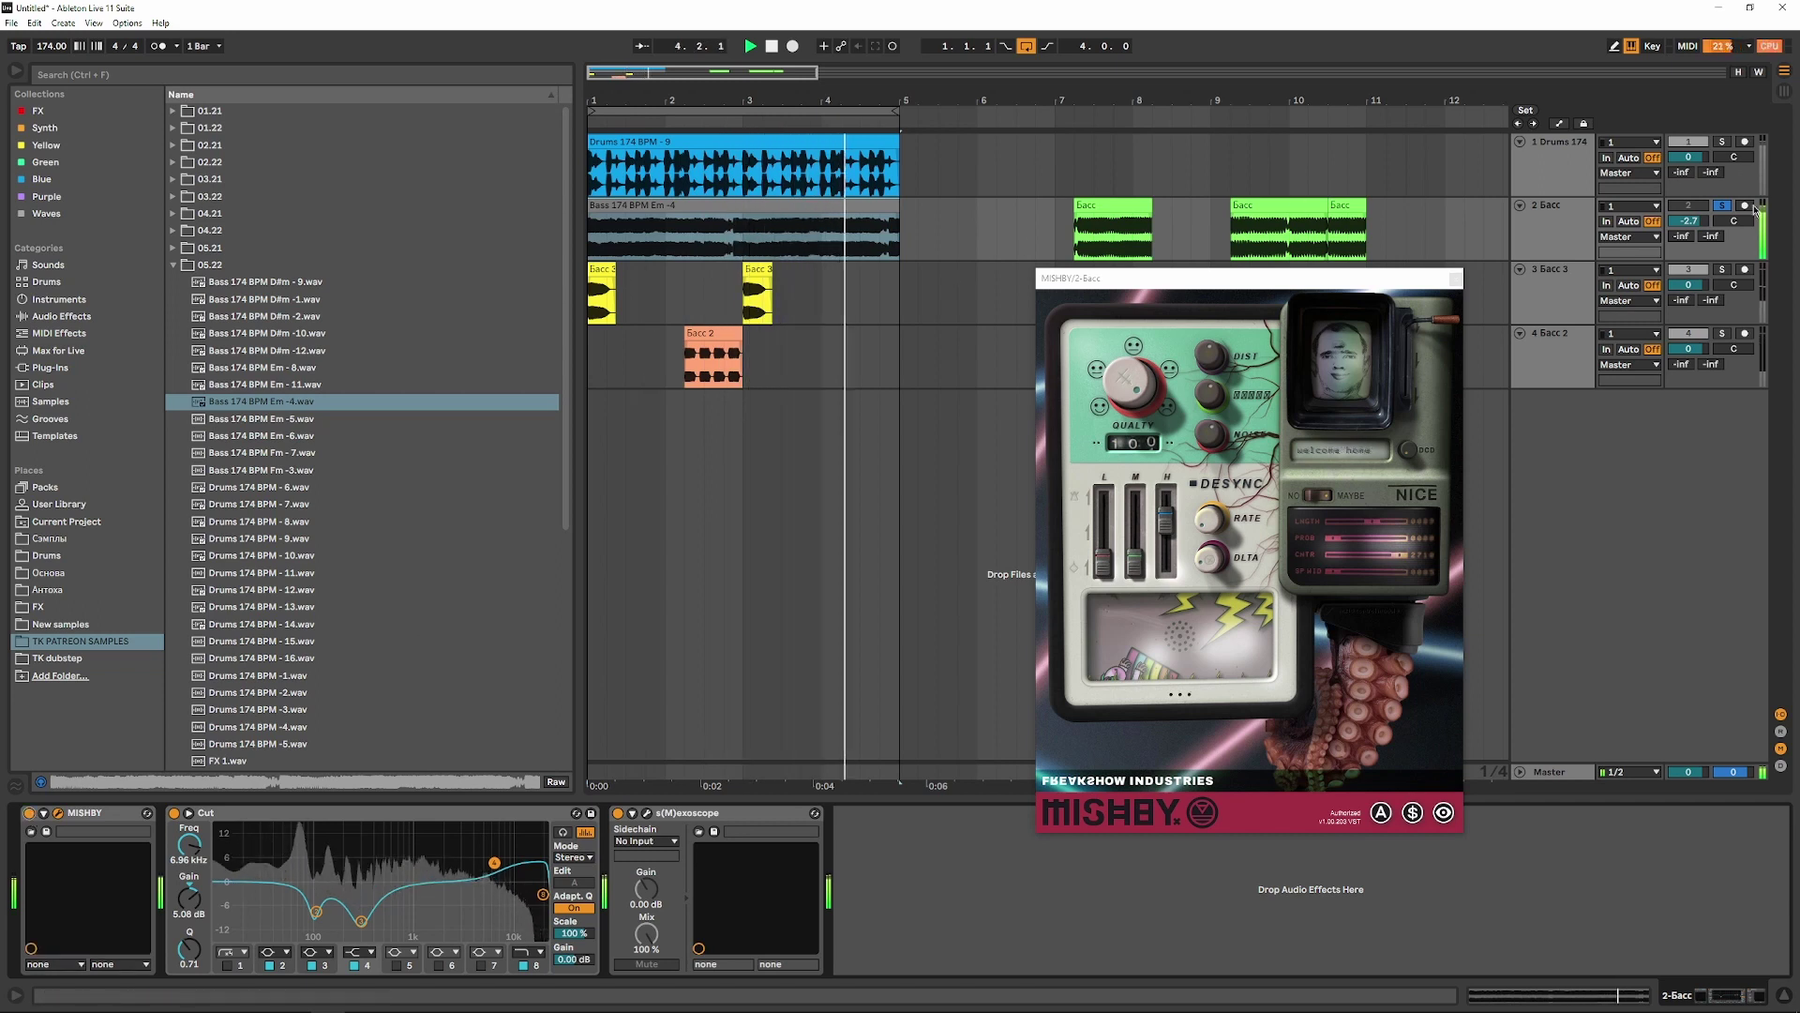
# - Unsolo the Басс track, play it with only the drums and set its volume to -2.4
pyautogui.press('space')
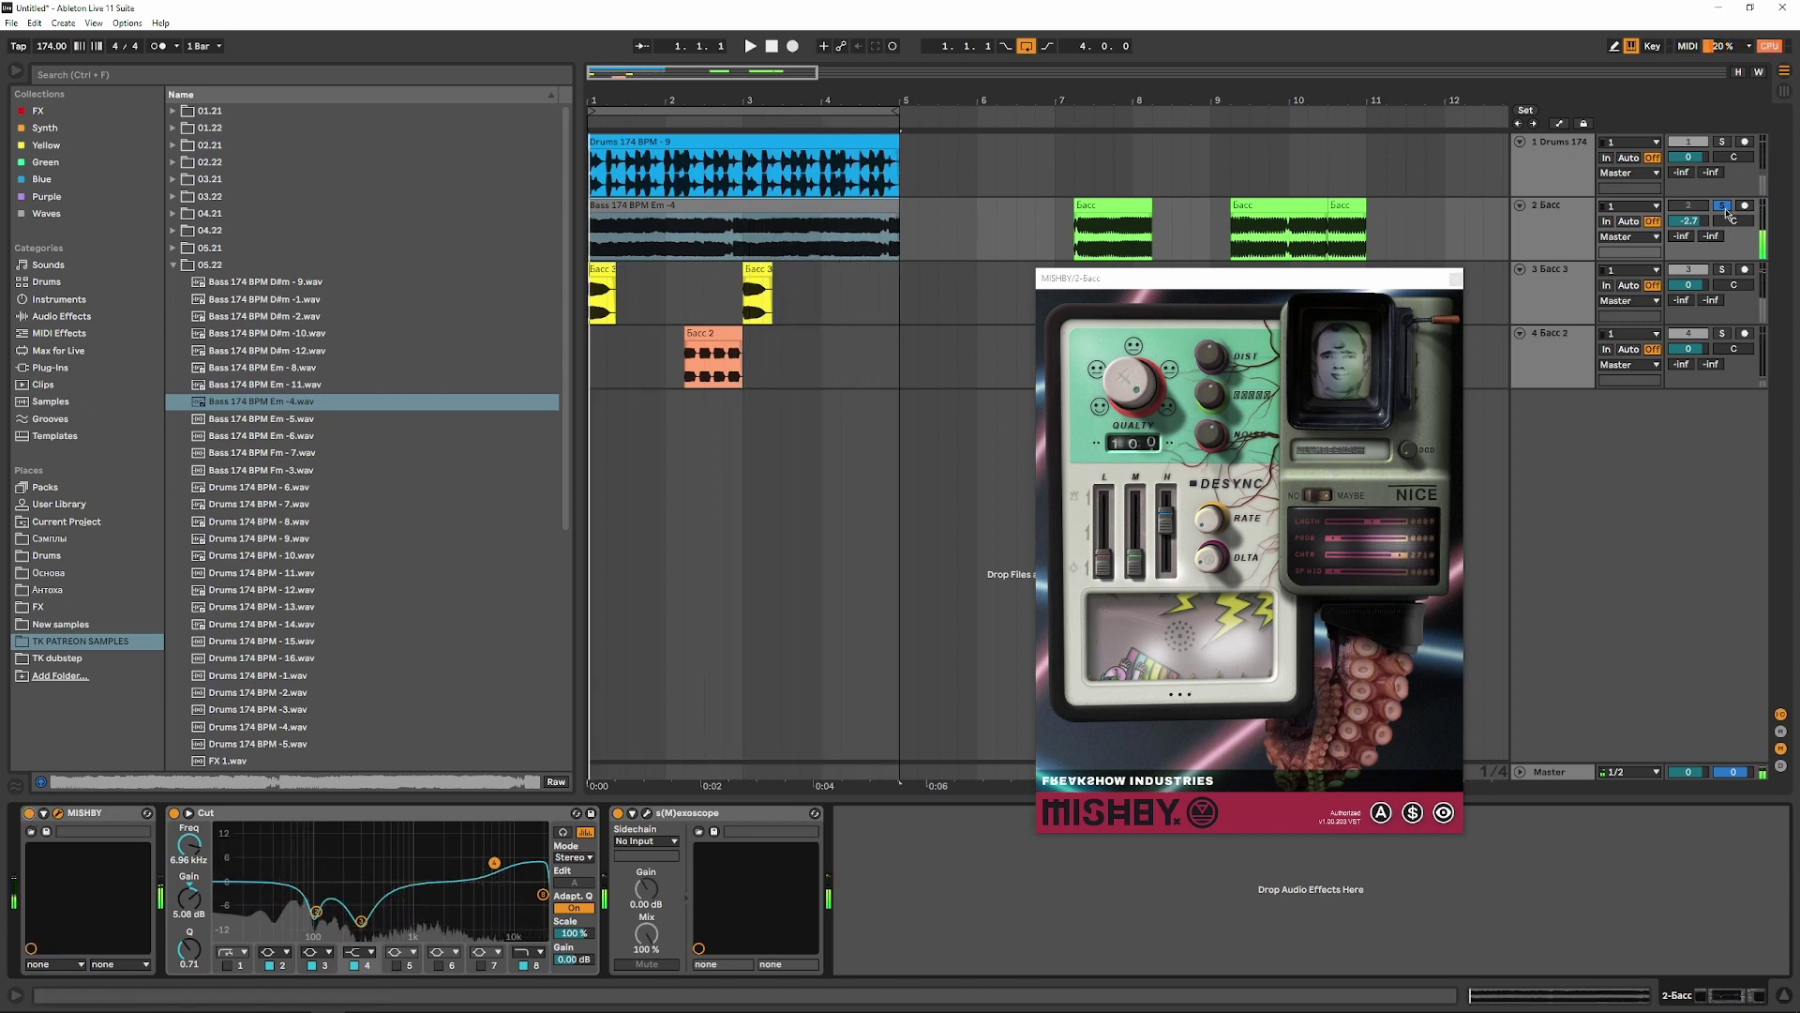
pyautogui.click(1725, 208)
pyautogui.click(1687, 205)
pyautogui.press('space')
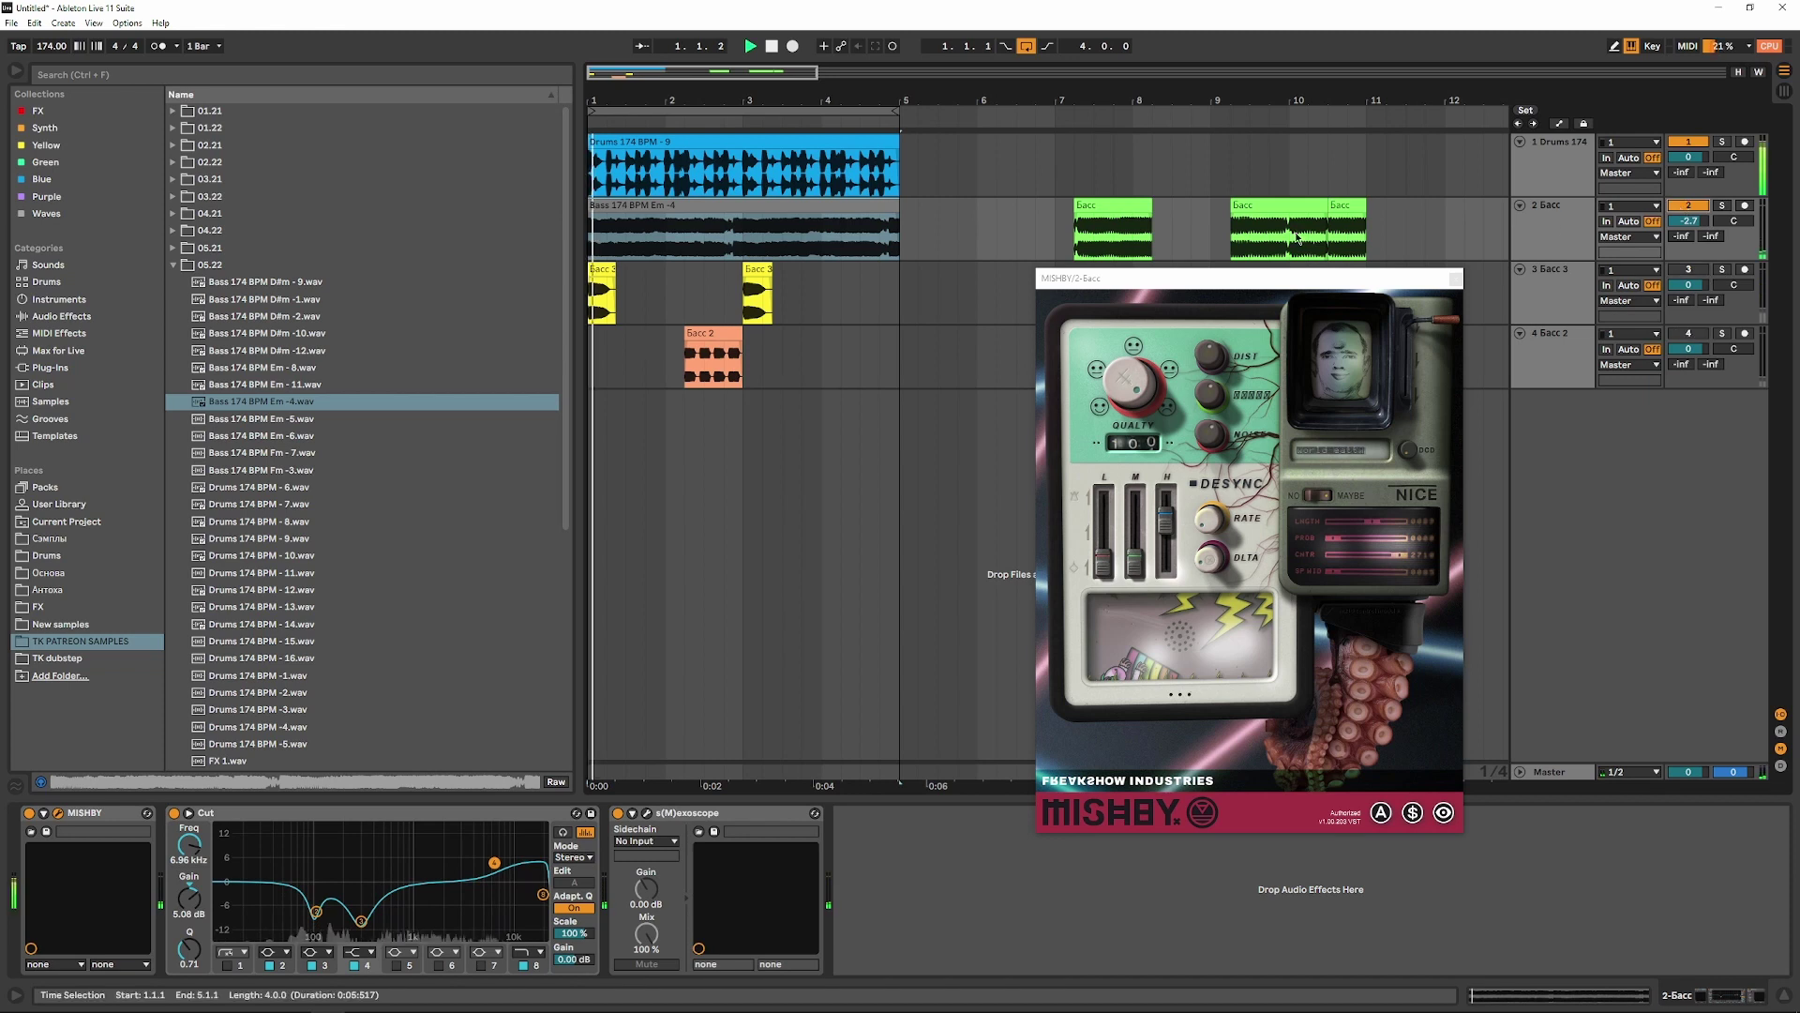
pyautogui.moveTo(1689, 222); pyautogui.dragTo(1689, 219)
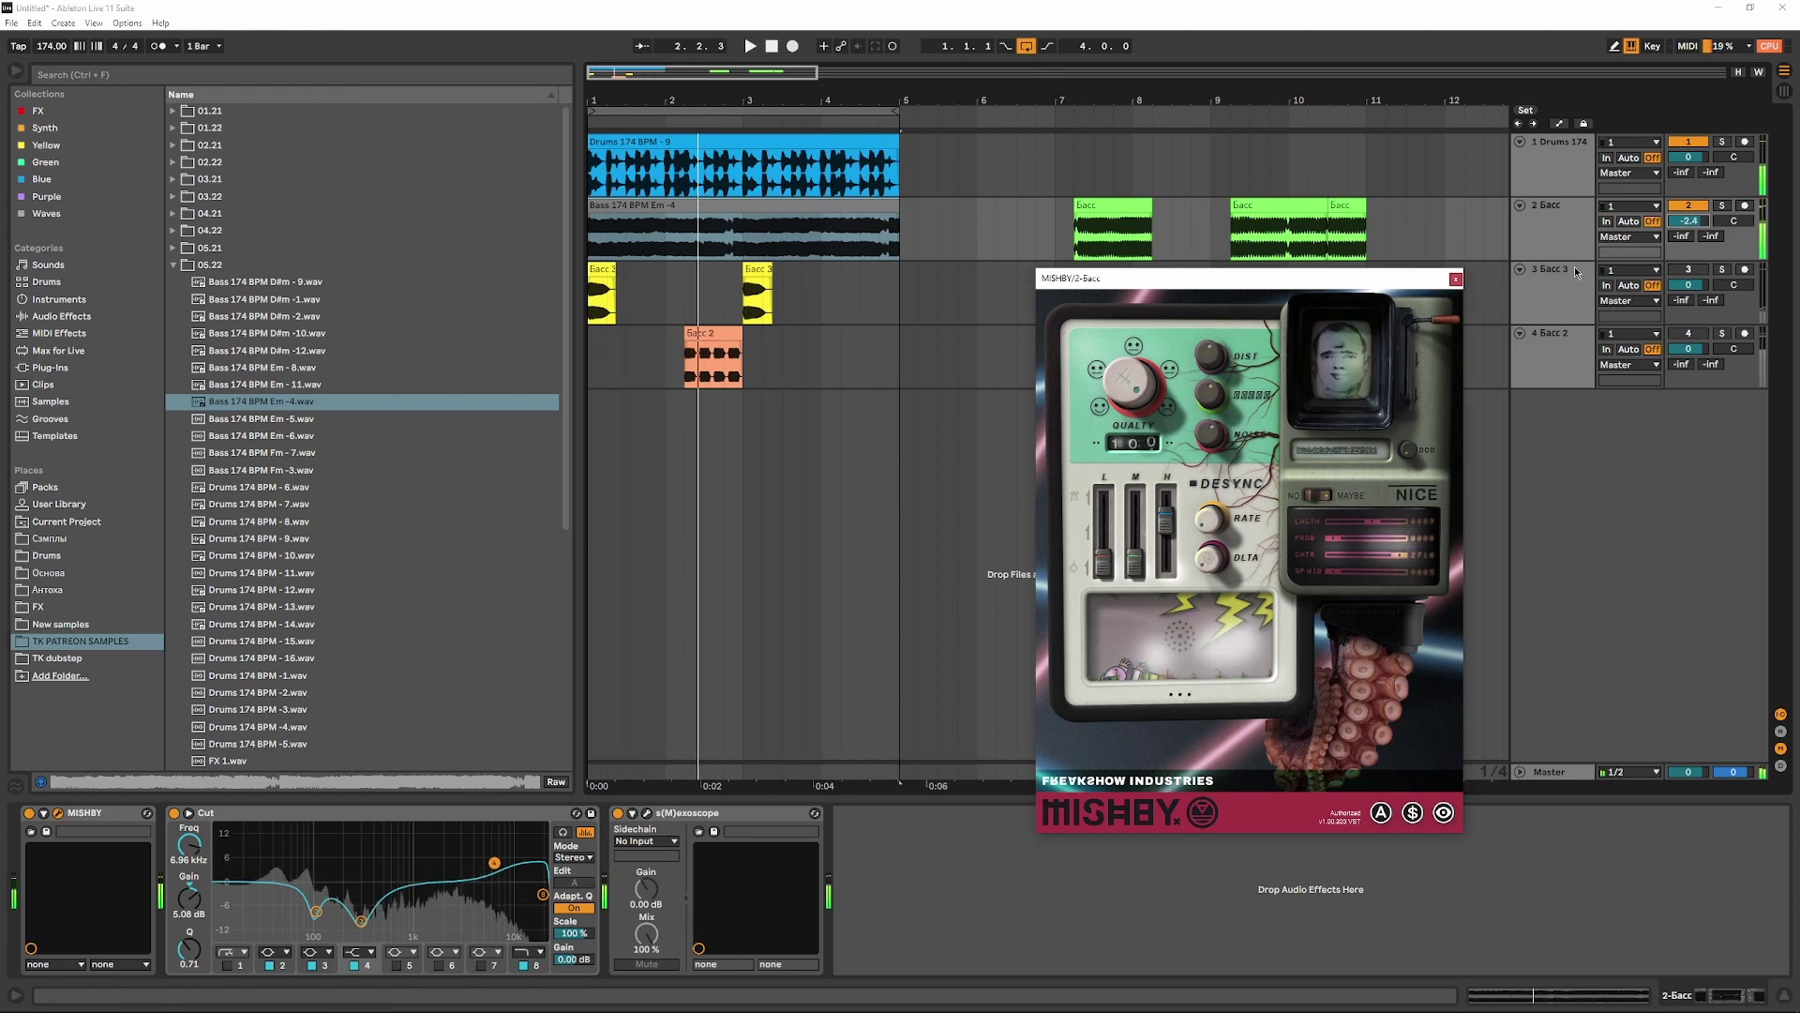
# - Insert a MIDI track below Басс and create an empty MIDI clip on it from 1.2.1 to 3.1.1
pyautogui.rightClick(1562, 218)
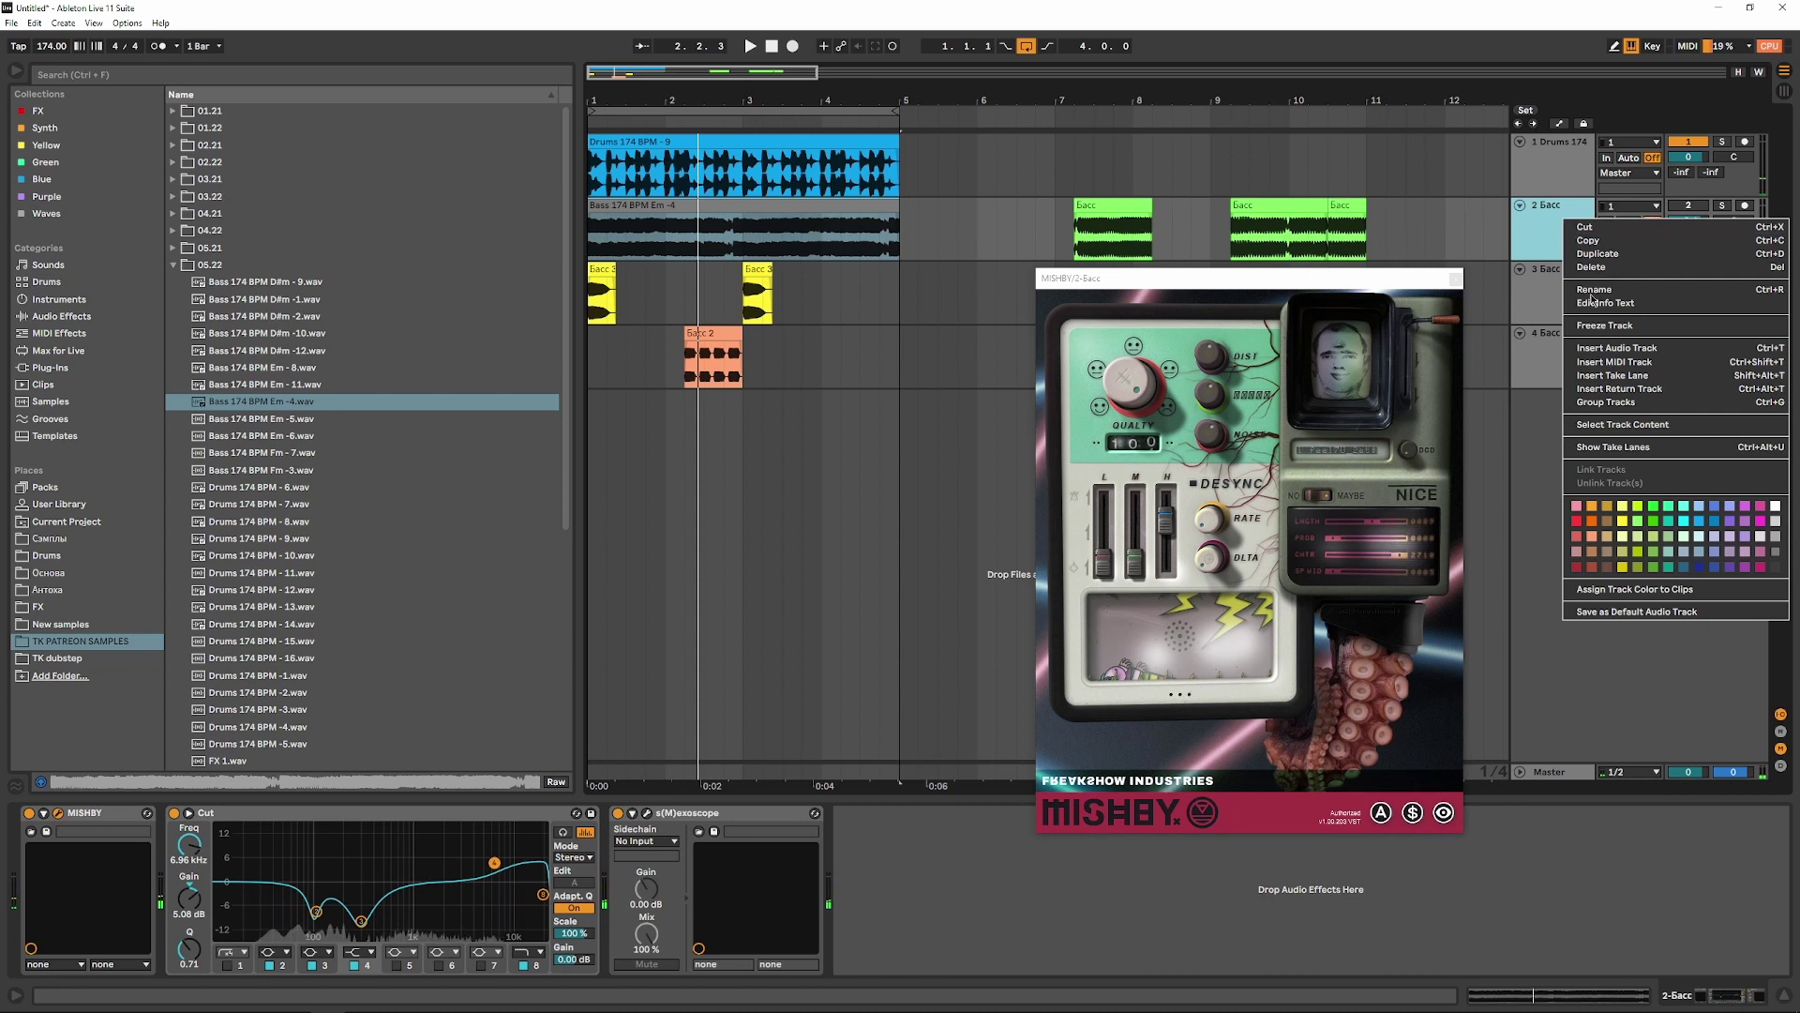
pyautogui.click(1613, 362)
pyautogui.moveTo(606, 276); pyautogui.dragTo(739, 283)
pyautogui.rightClick(683, 281)
pyautogui.press('Escape')
pyautogui.rightClick(709, 289)
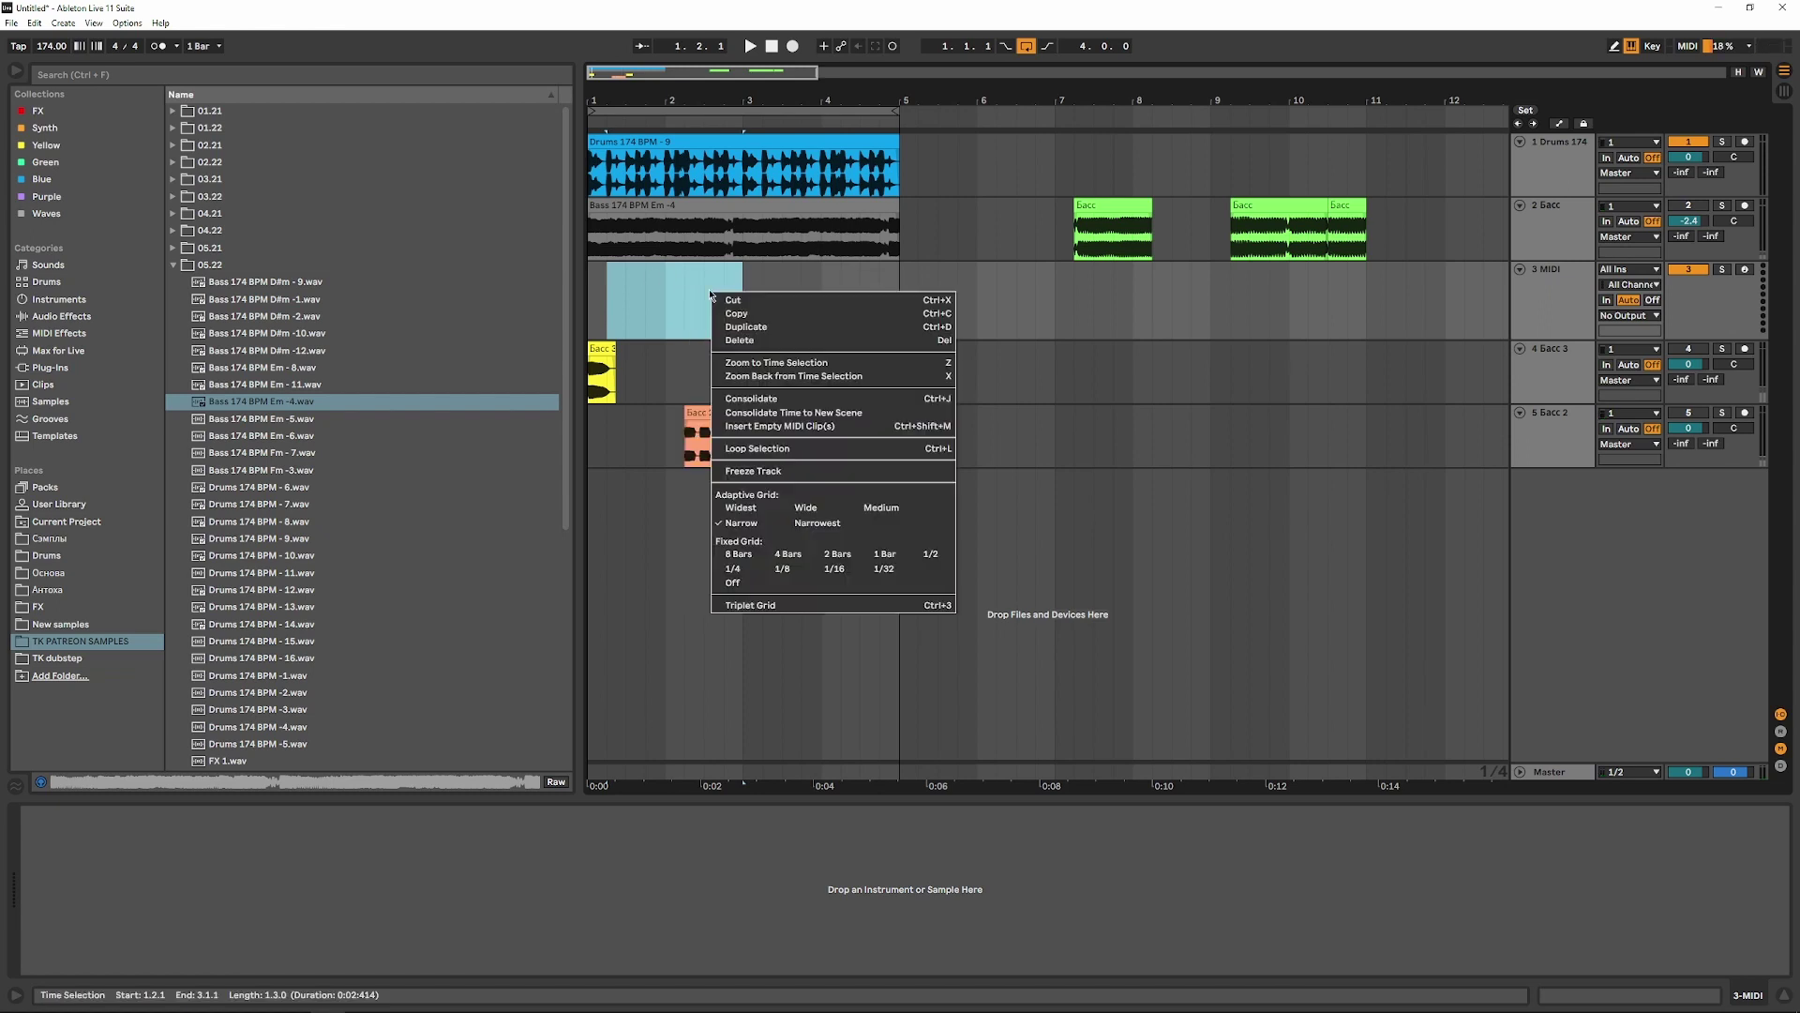
pyautogui.click(809, 426)
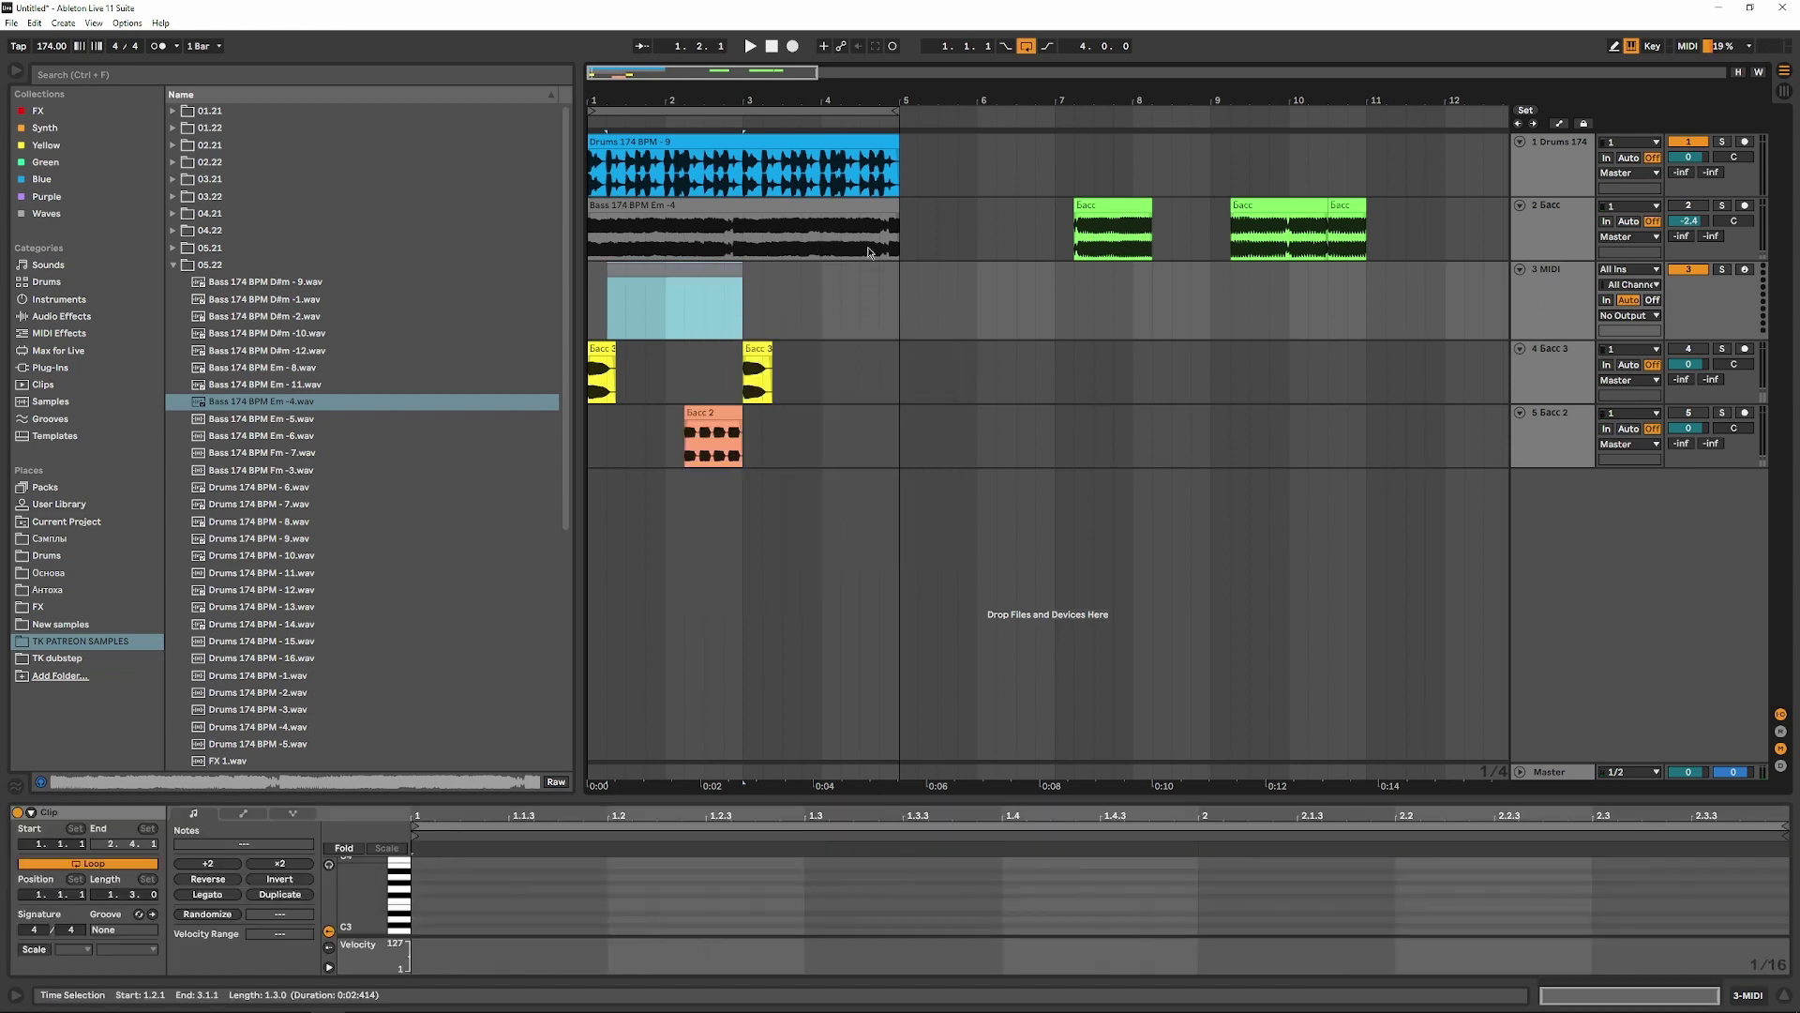
# - Activate the Басс 3 track and reorder the tracks so Басс 3 sits above the MIDI track and Басс below it
pyautogui.click(1689, 350)
pyautogui.moveTo(1550, 369)
pyautogui.mouseDown()
pyautogui.moveTo(1549, 269)
pyautogui.moveTo(1555, 399)
pyautogui.mouseUp()
pyautogui.click(1556, 289)
# - Draw an E3 note spanning the full length of the MIDI clip and briefly play the arrangement
pyautogui.doubleClick(647, 268)
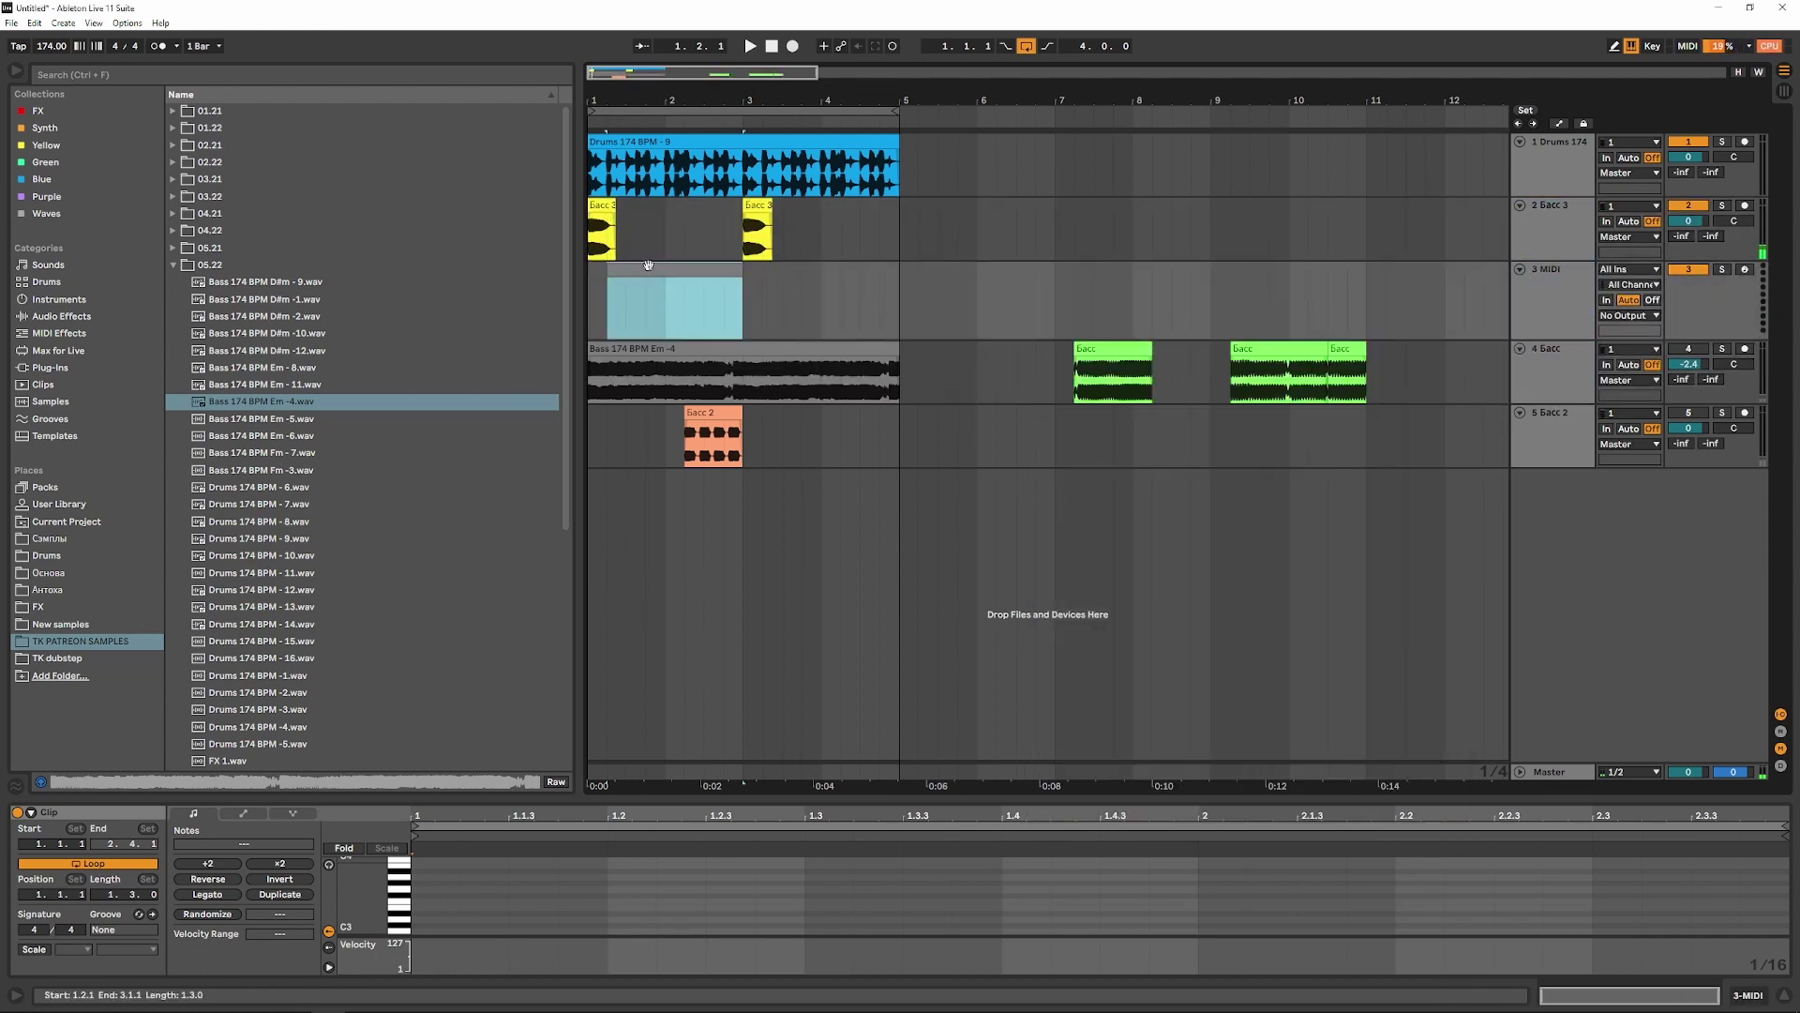
pyautogui.doubleClick(449, 909)
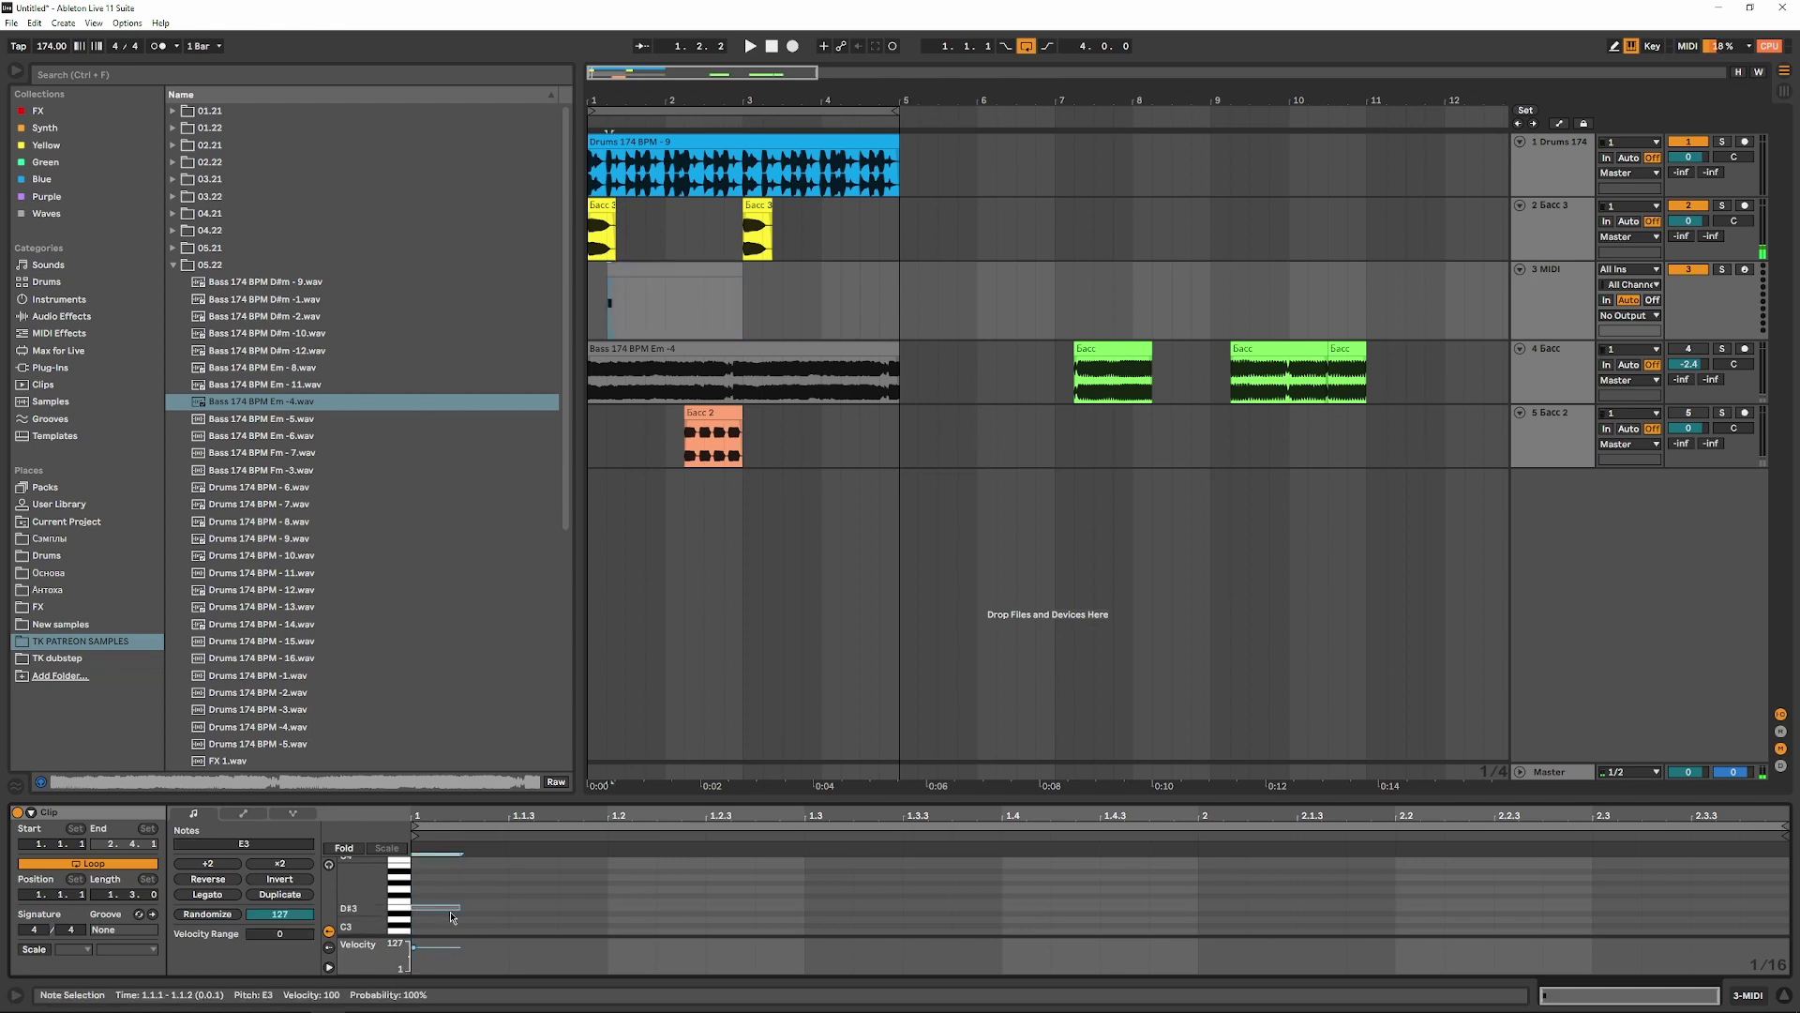
pyautogui.moveTo(458, 909); pyautogui.dragTo(1798, 848)
pyautogui.press('space')
pyautogui.press('space')
# - Solo the MIDI track and load the Serum_x64 synth on it
pyautogui.click(1722, 271)
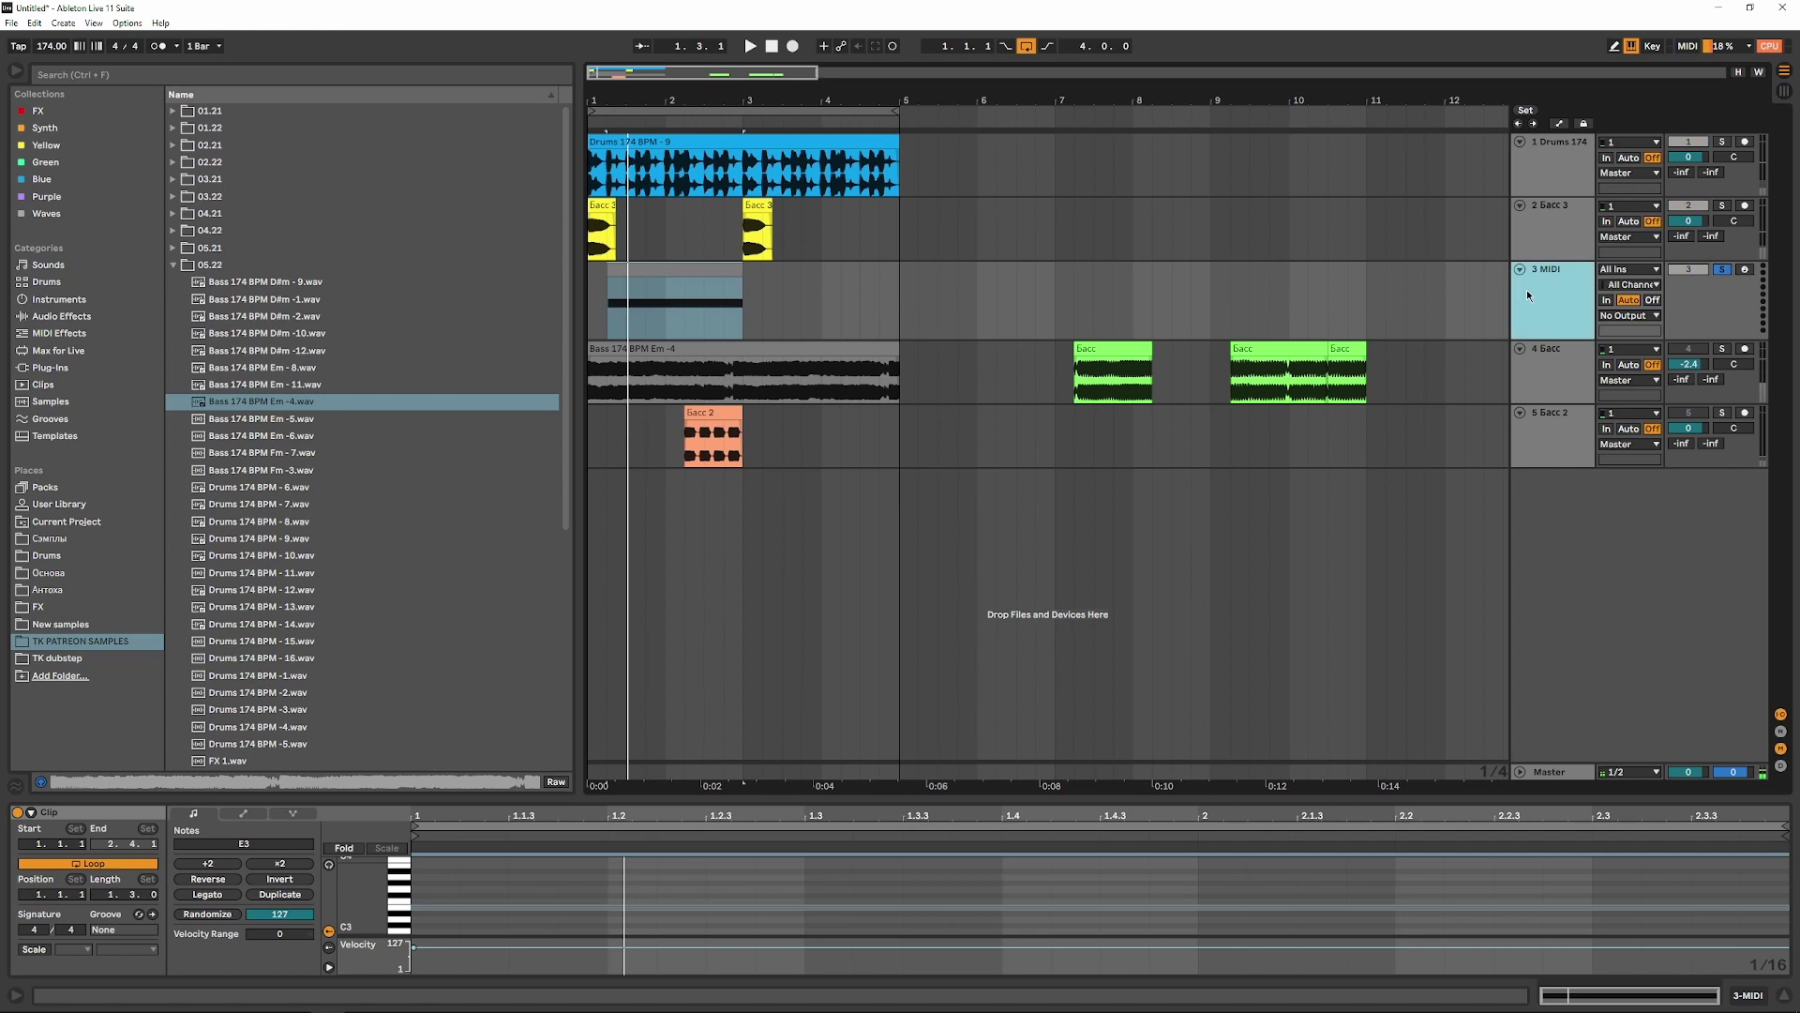
pyautogui.click(41, 129)
pyautogui.moveTo(217, 660); pyautogui.dragTo(676, 374)
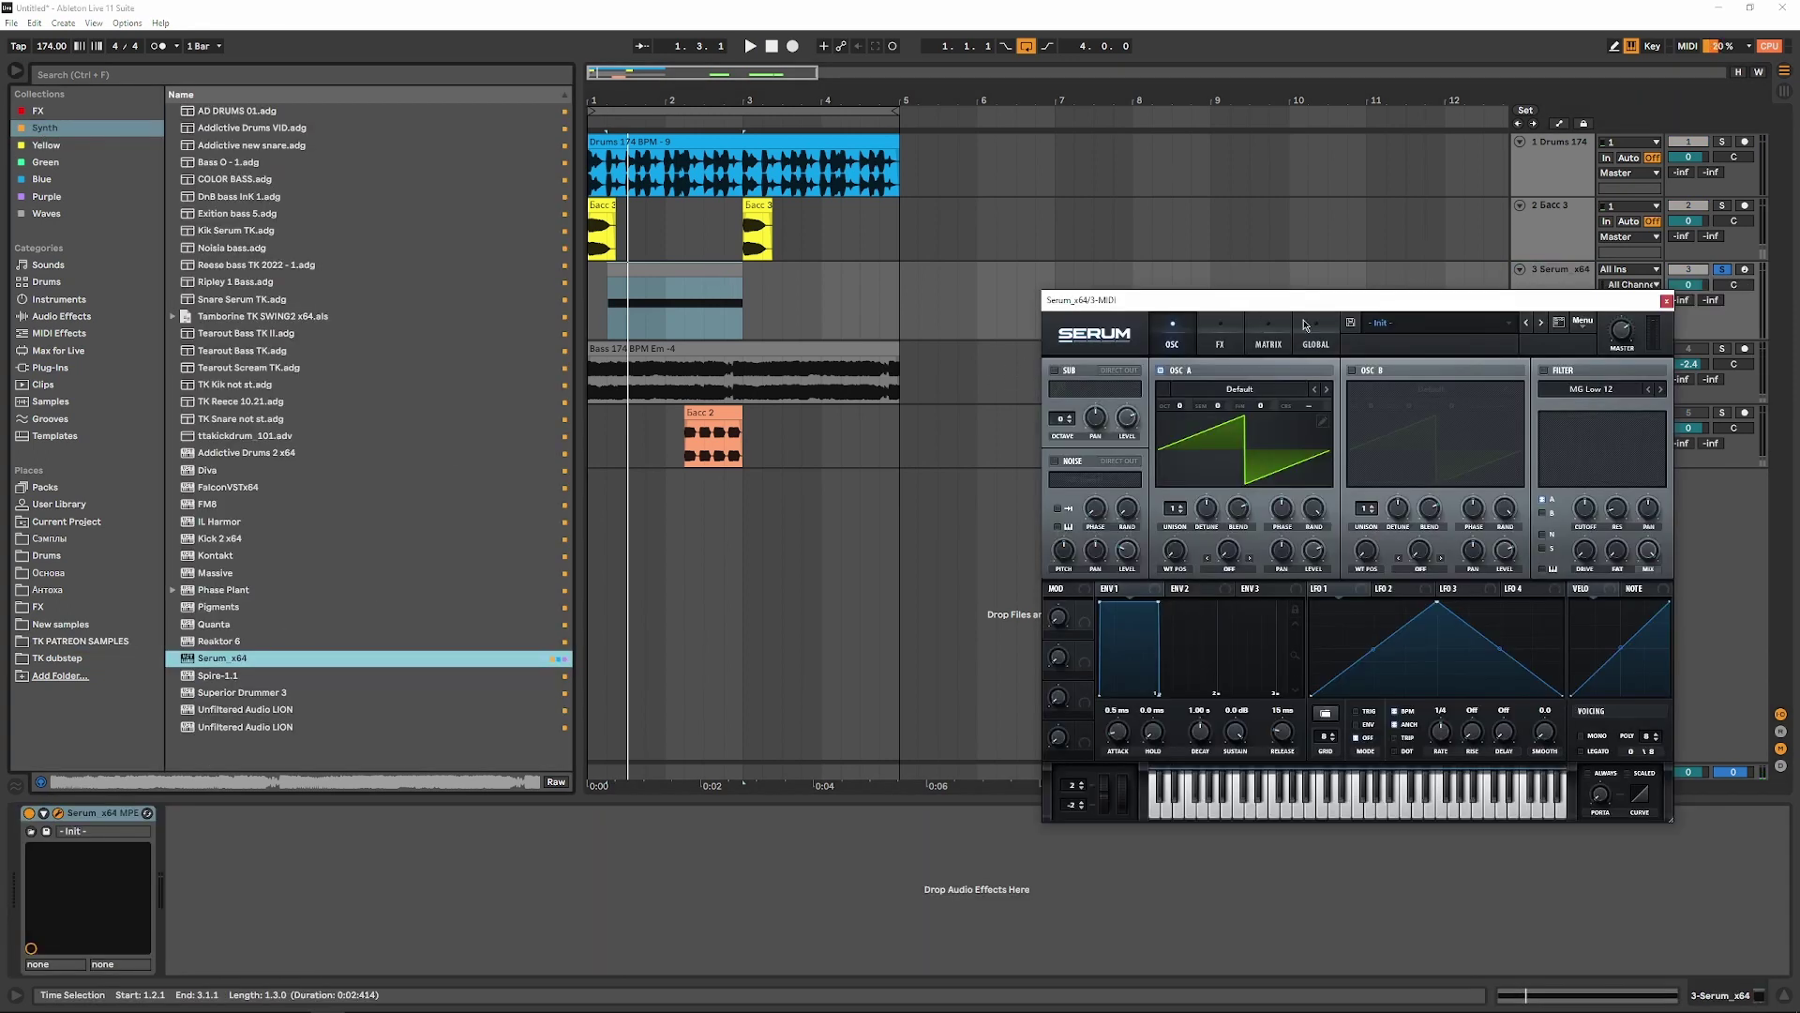
# - Load Serum's TKpatreon Dec 1 preset from TK's December presets TK 2021 folder and play the arrangement
pyautogui.click(1415, 328)
pyautogui.moveTo(1476, 744)
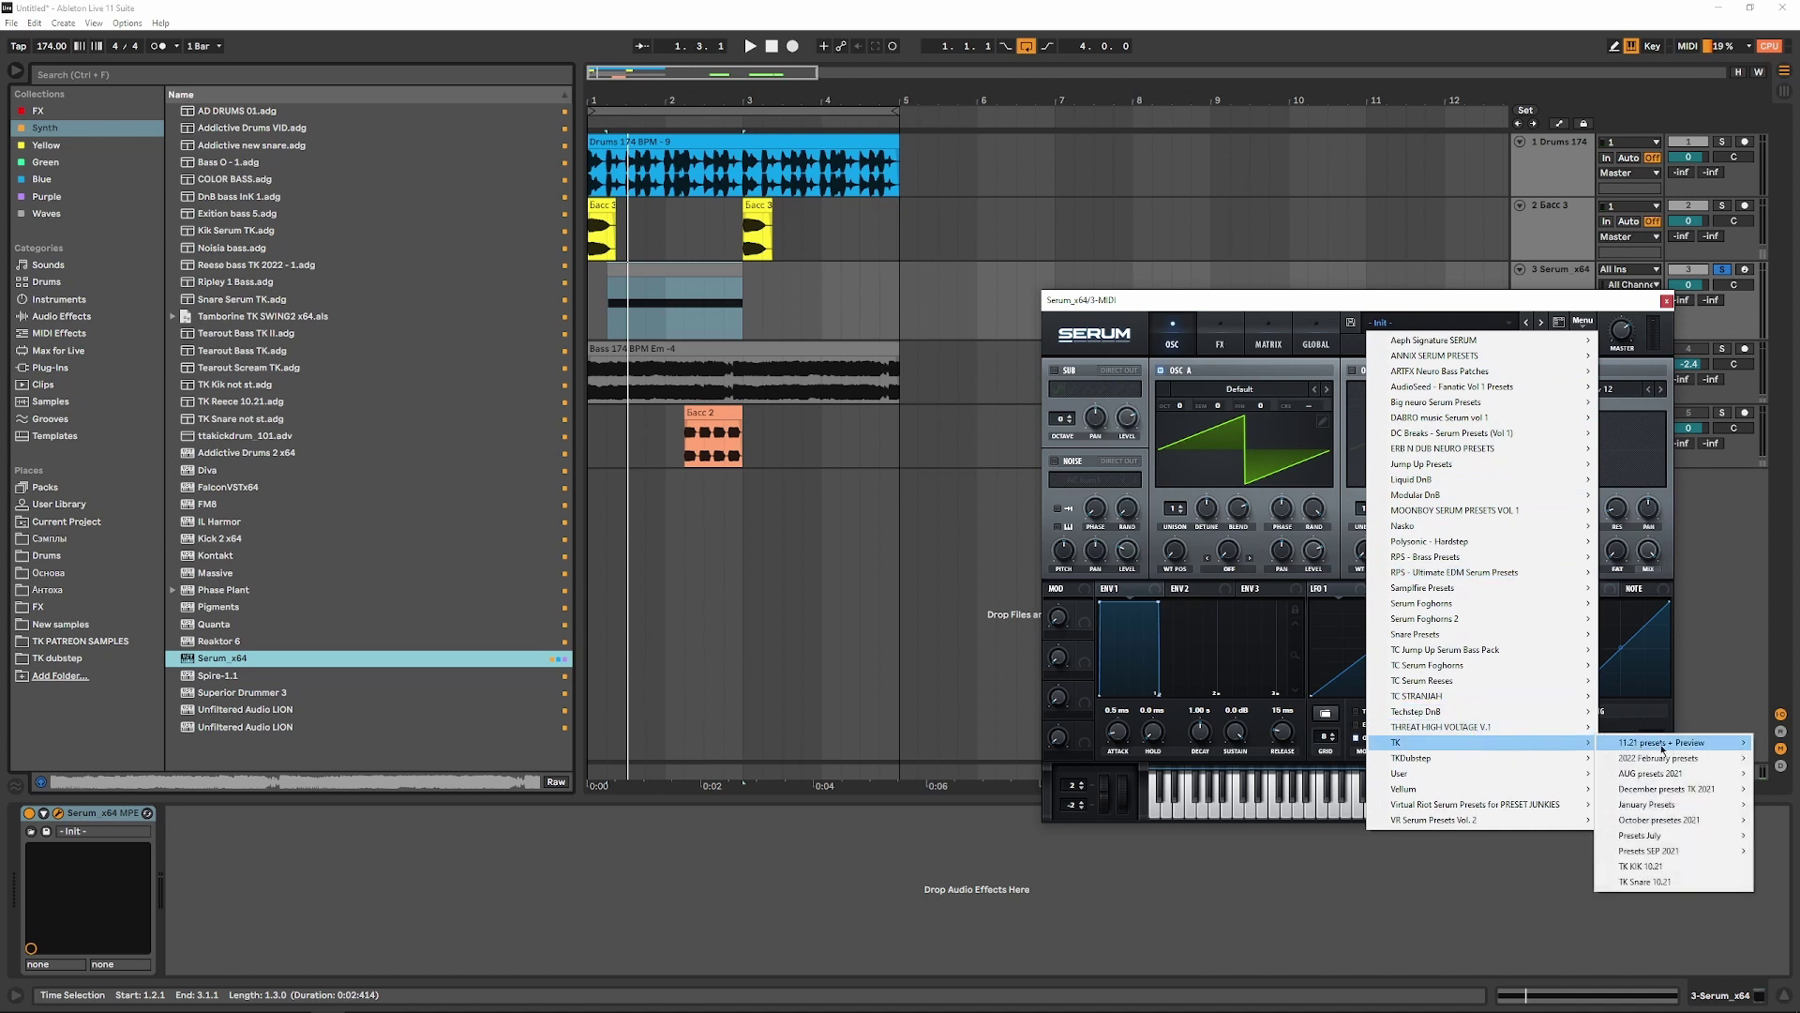
pyautogui.moveTo(1653, 793)
pyautogui.moveTo(1586, 790)
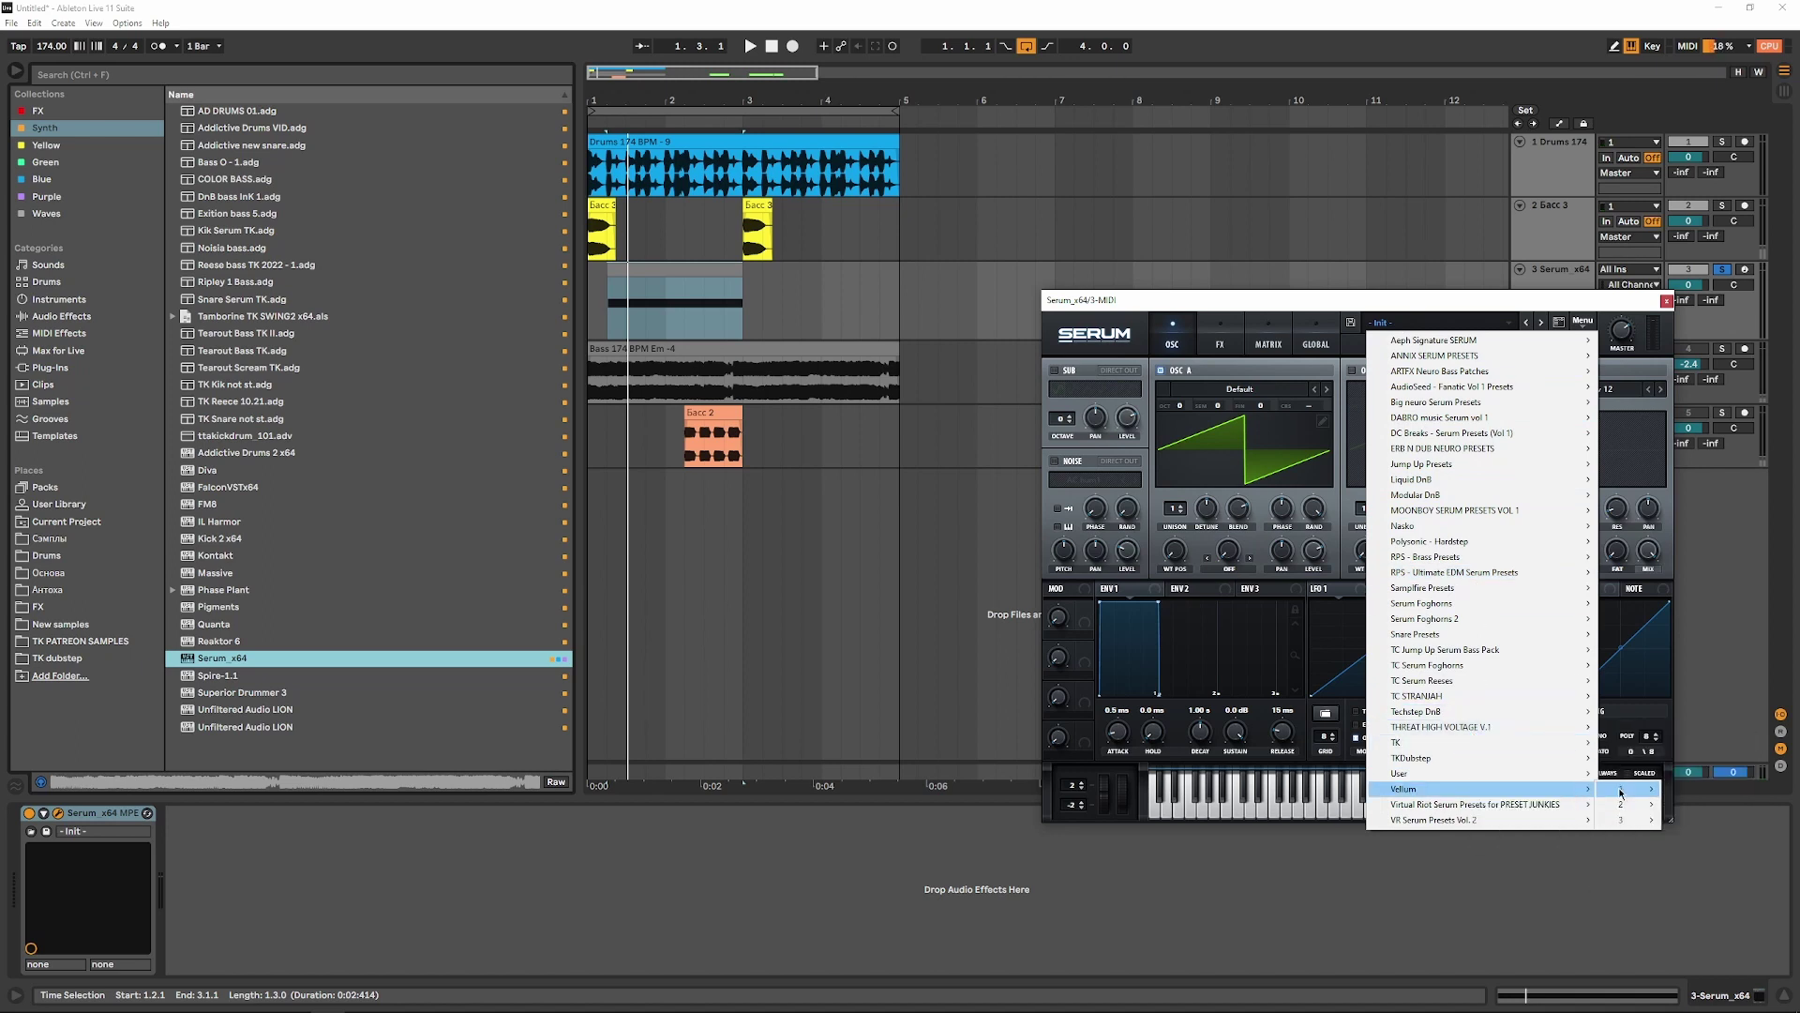
pyautogui.click(1643, 677)
pyautogui.click(1444, 319)
pyautogui.moveTo(1521, 746)
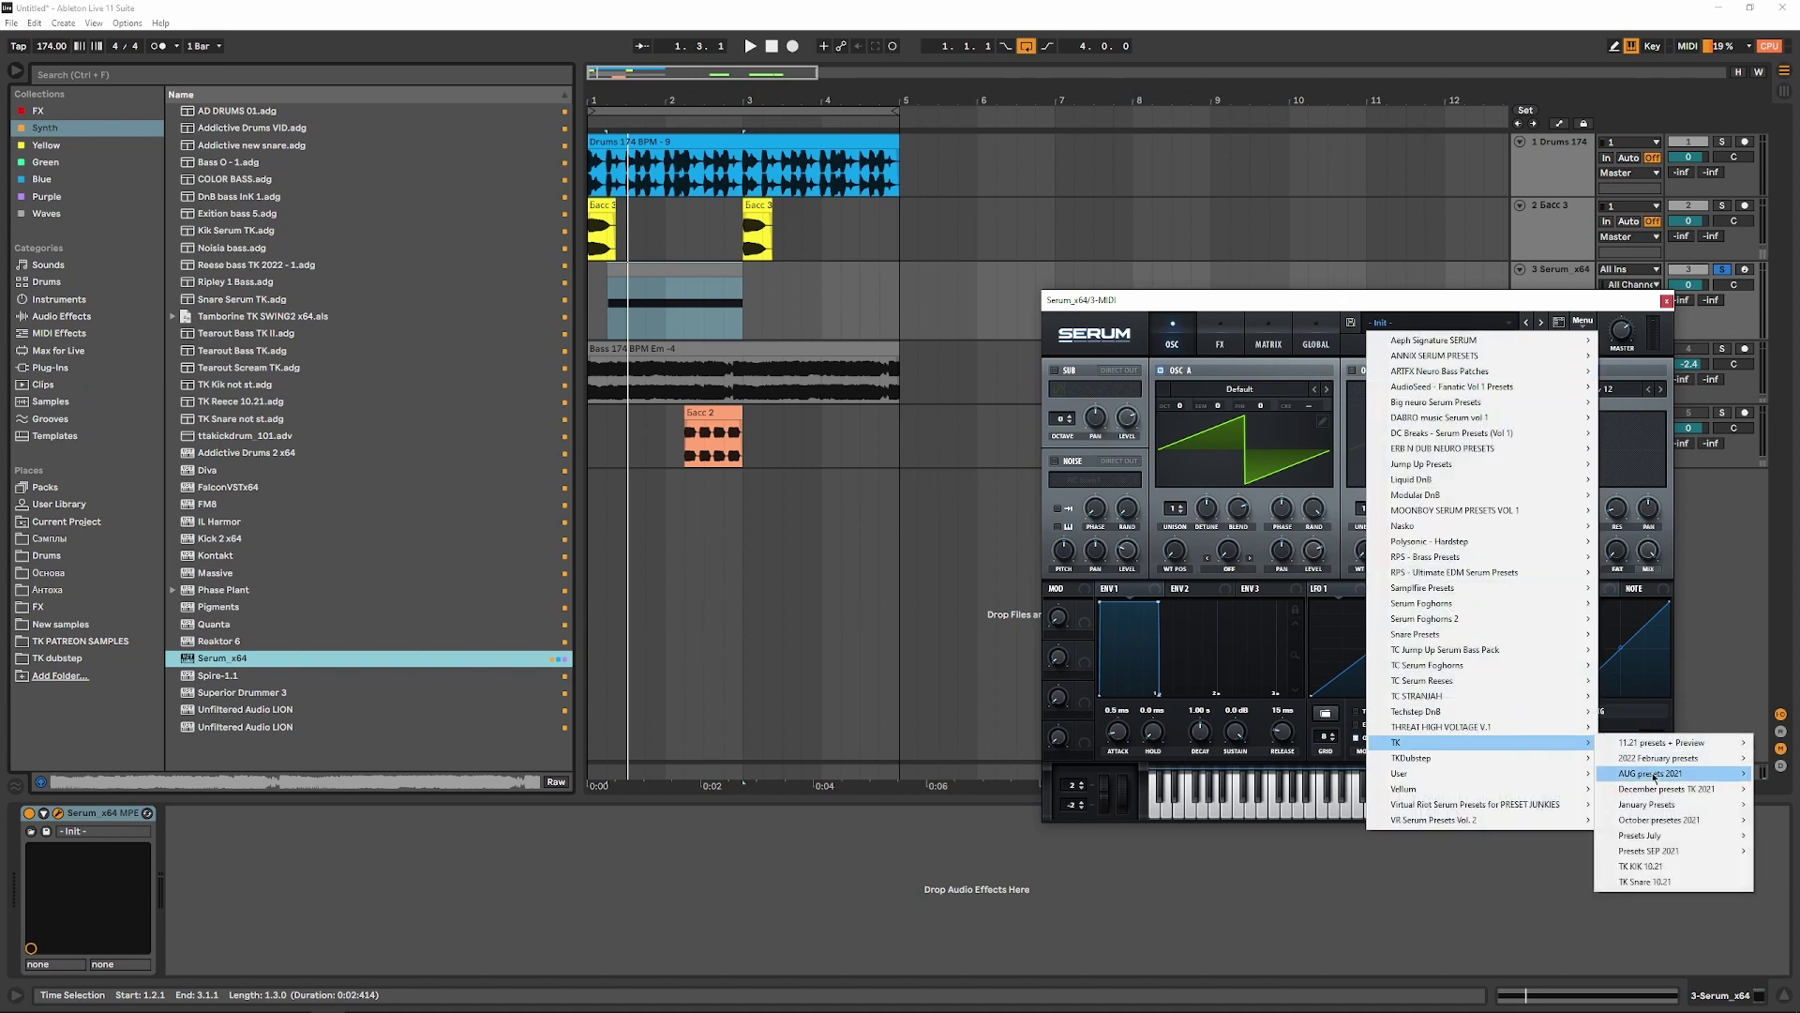
pyautogui.moveTo(1674, 788)
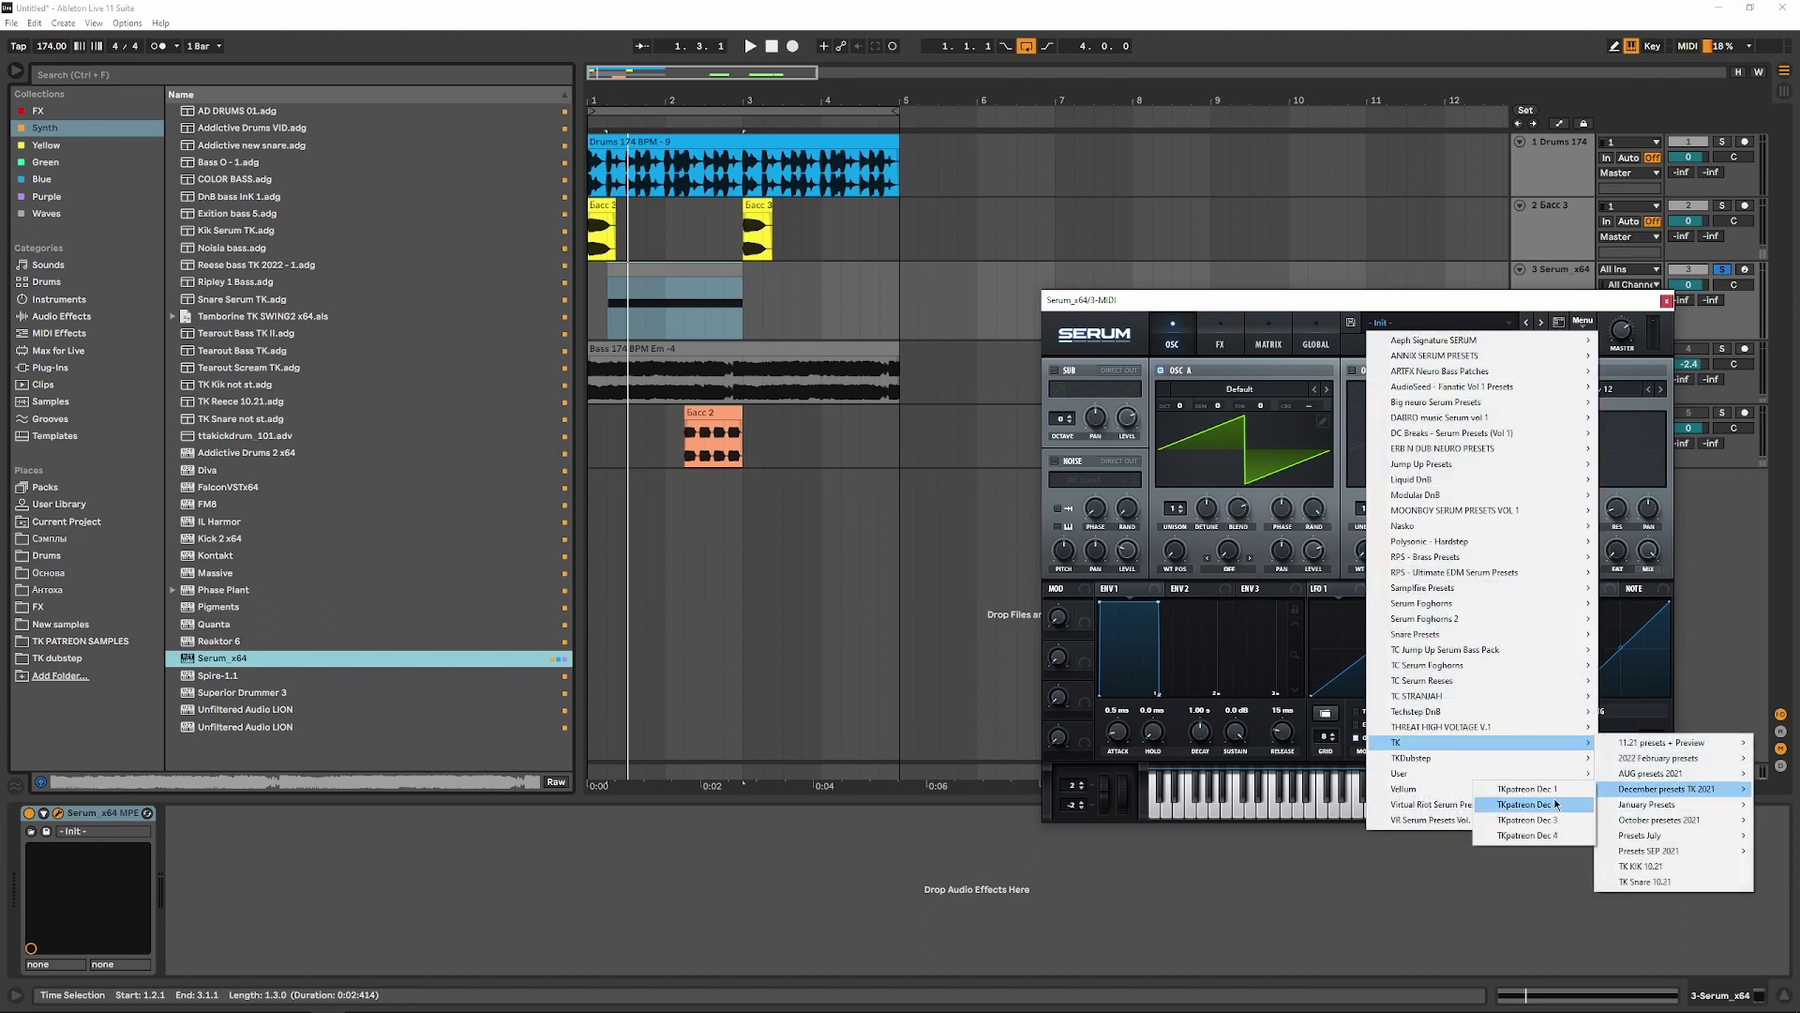
pyautogui.click(1547, 788)
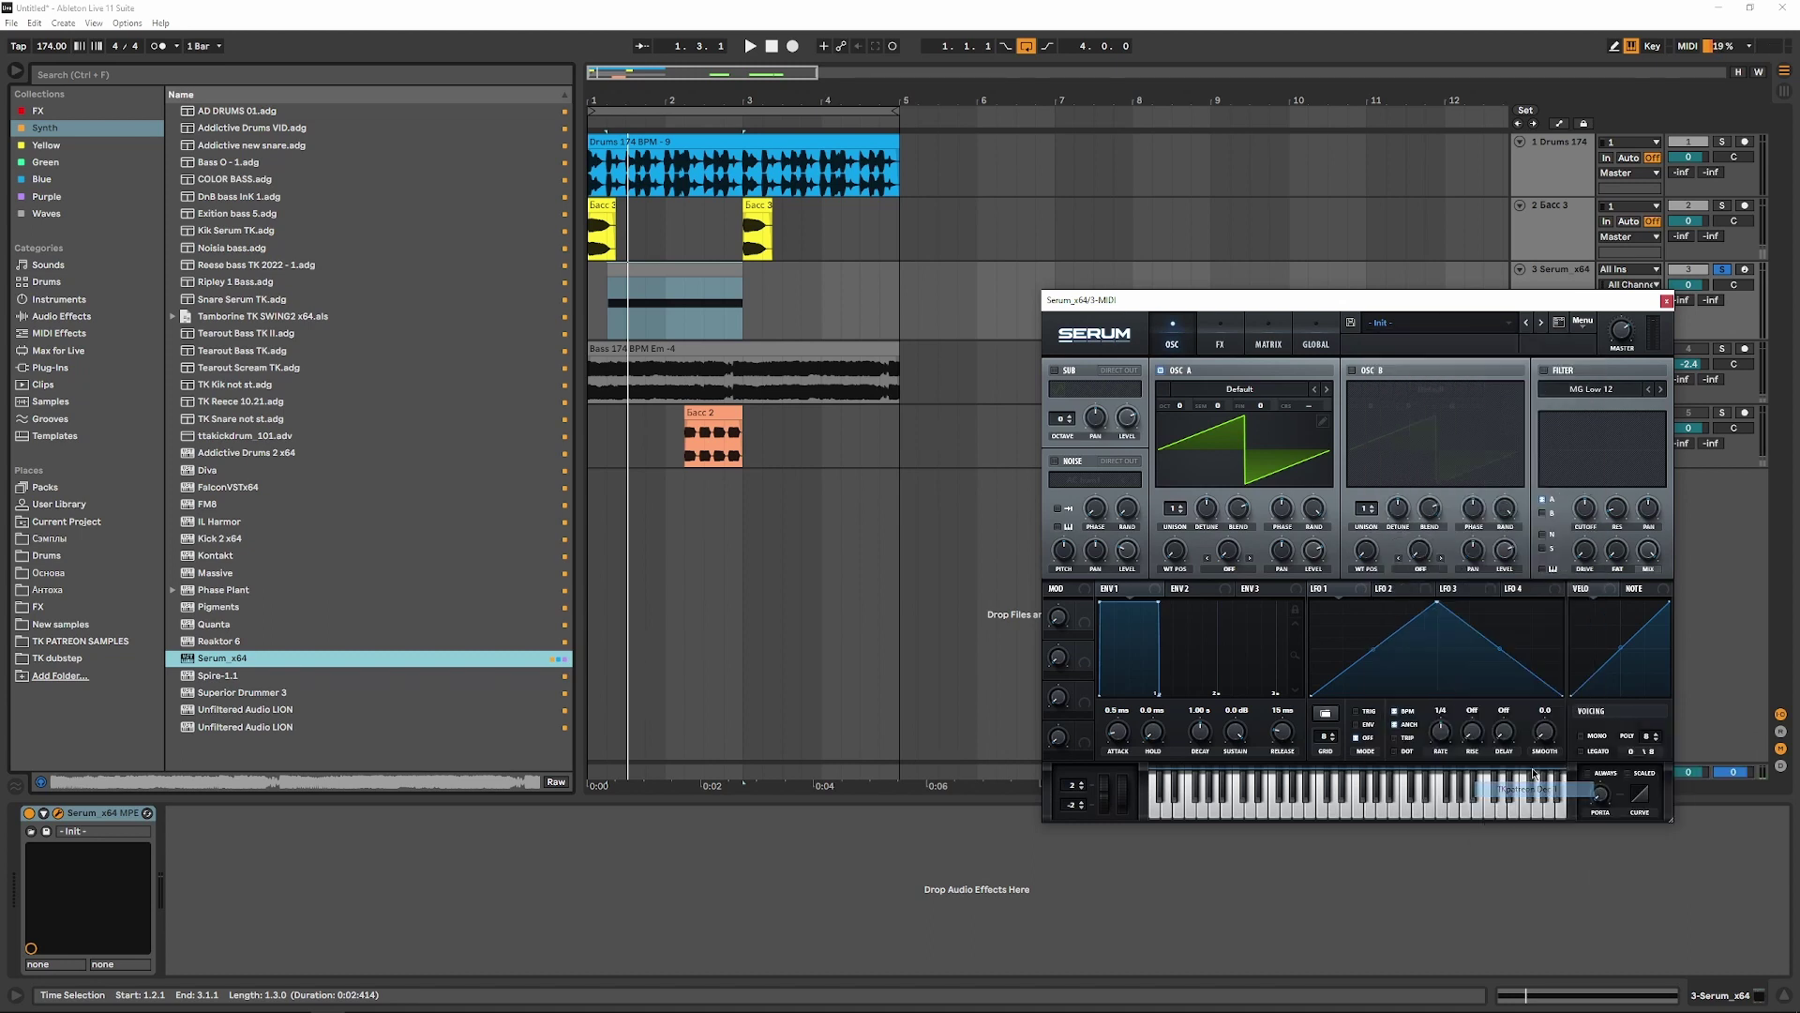
pyautogui.click(1720, 269)
pyautogui.press('space')
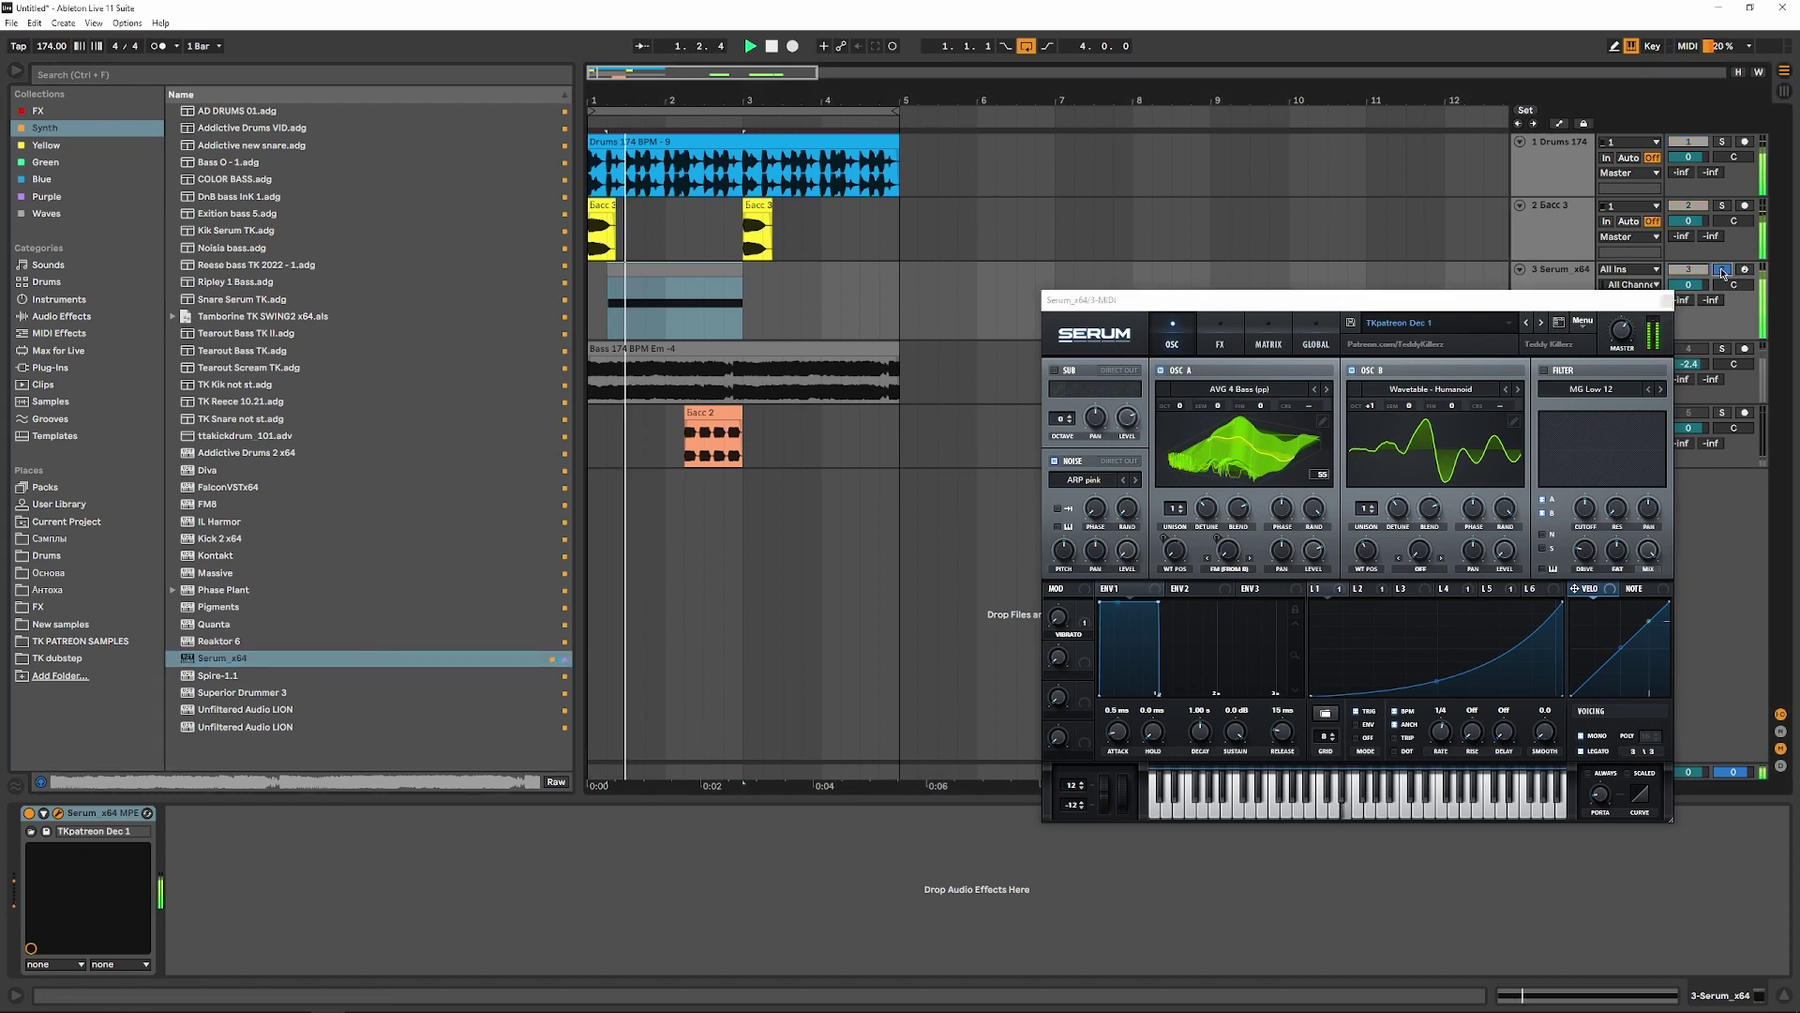
# - Lower the Serum clip's note by octaves to E0 and move the Serum window clear of the track headers
pyautogui.doubleClick(682, 273)
pyautogui.hotkey('shift', 'Down')
pyautogui.hotkey('shift', 'Down')
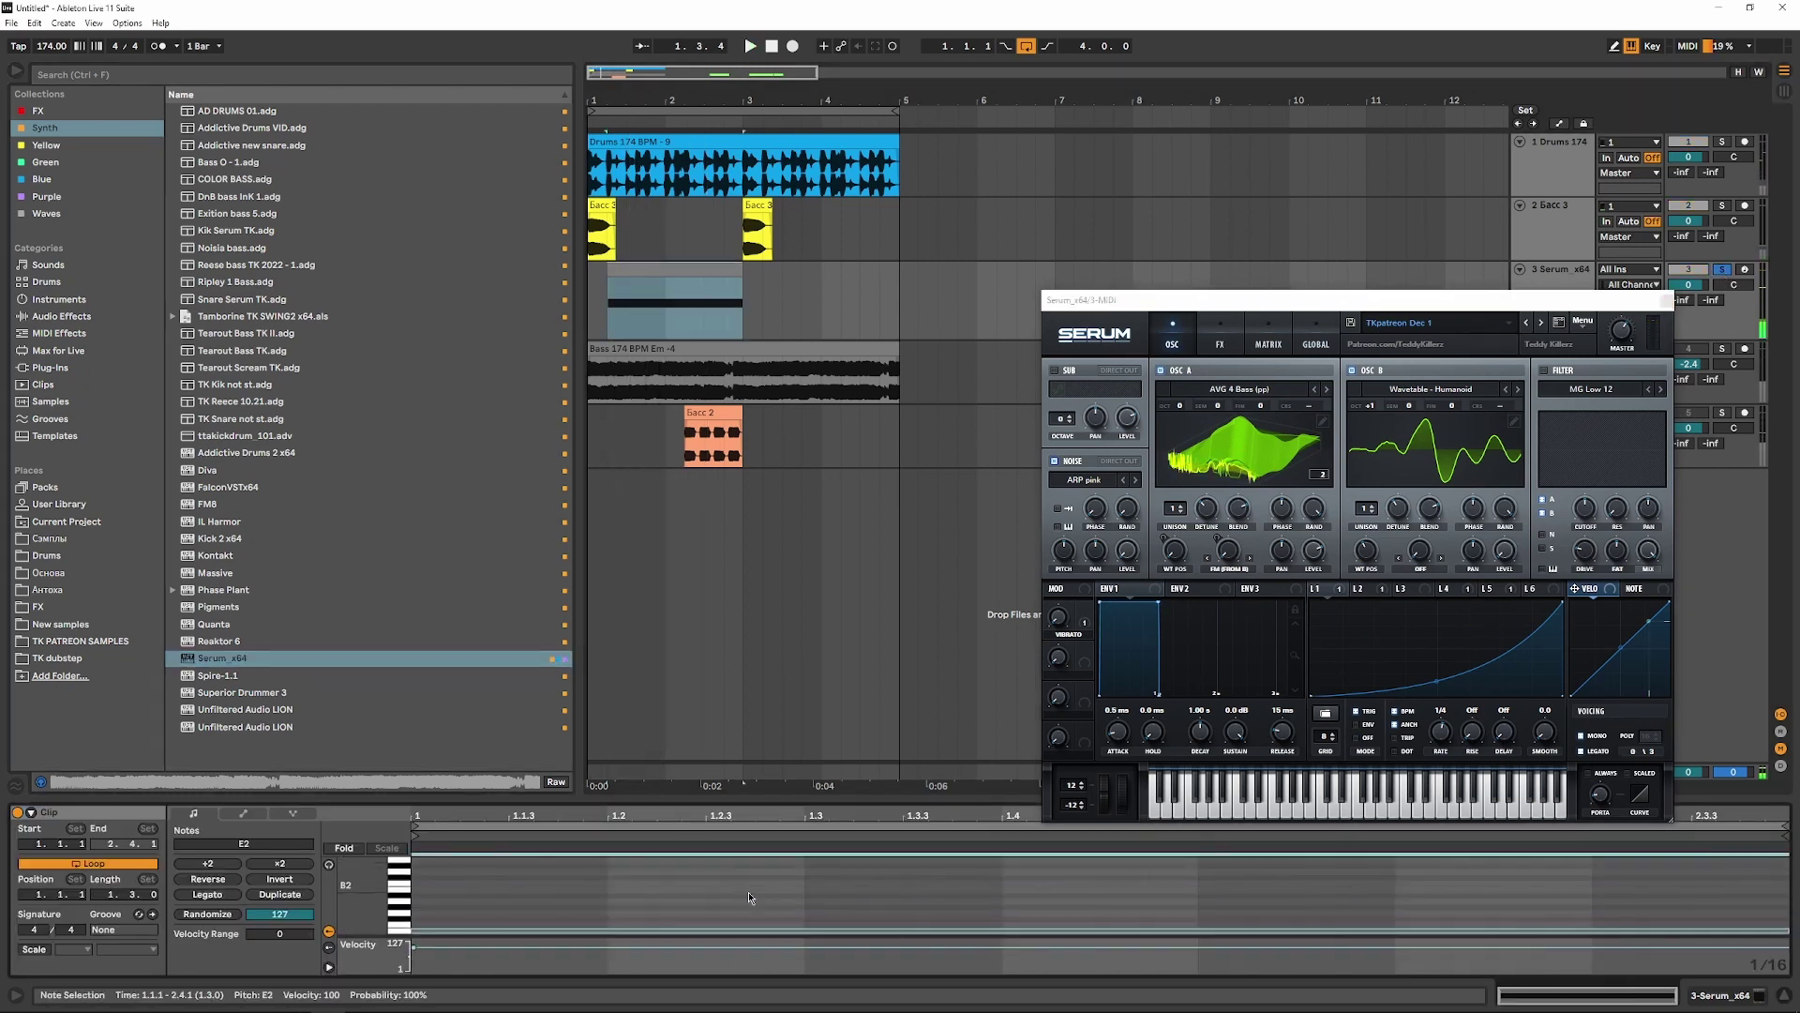
pyautogui.hotkey('shift', 'Down')
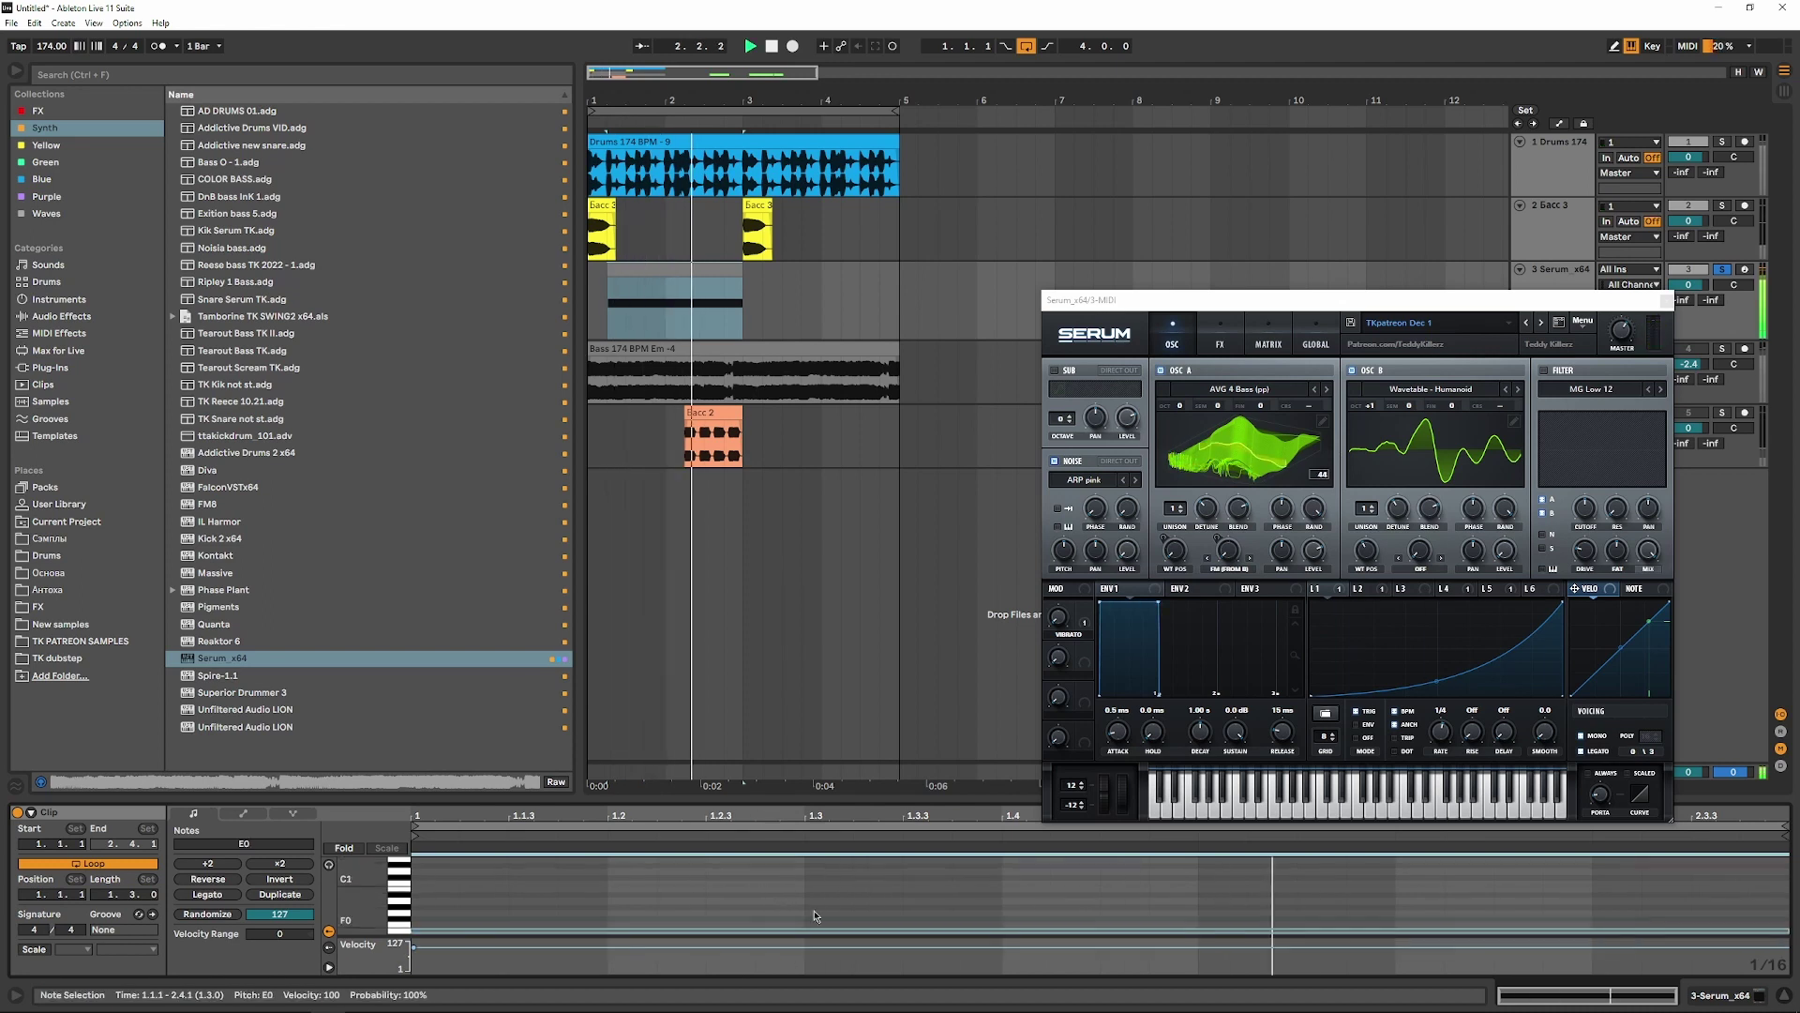
pyautogui.moveTo(1407, 298); pyautogui.dragTo(1244, 237)
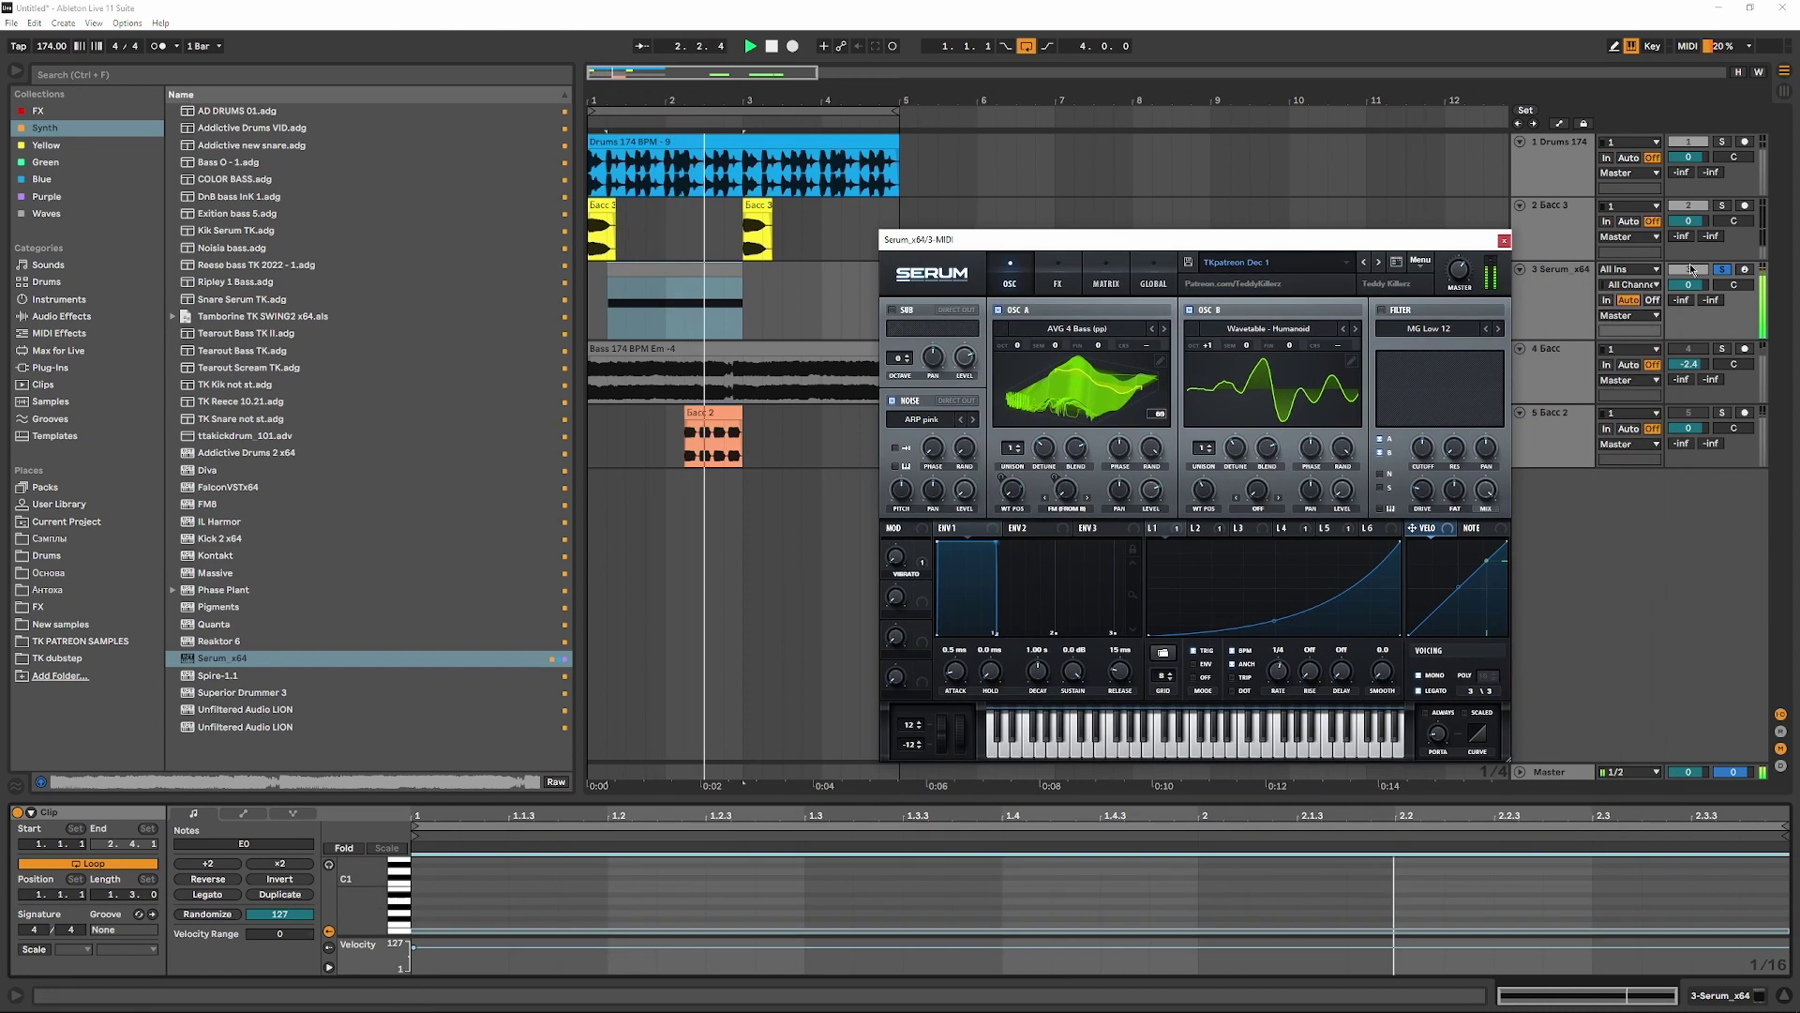
# - Copy the MISHBY, Cut equalizer and s(M)exoscope devices from Басс 3 to the Serum track and play the result
pyautogui.click(1566, 274)
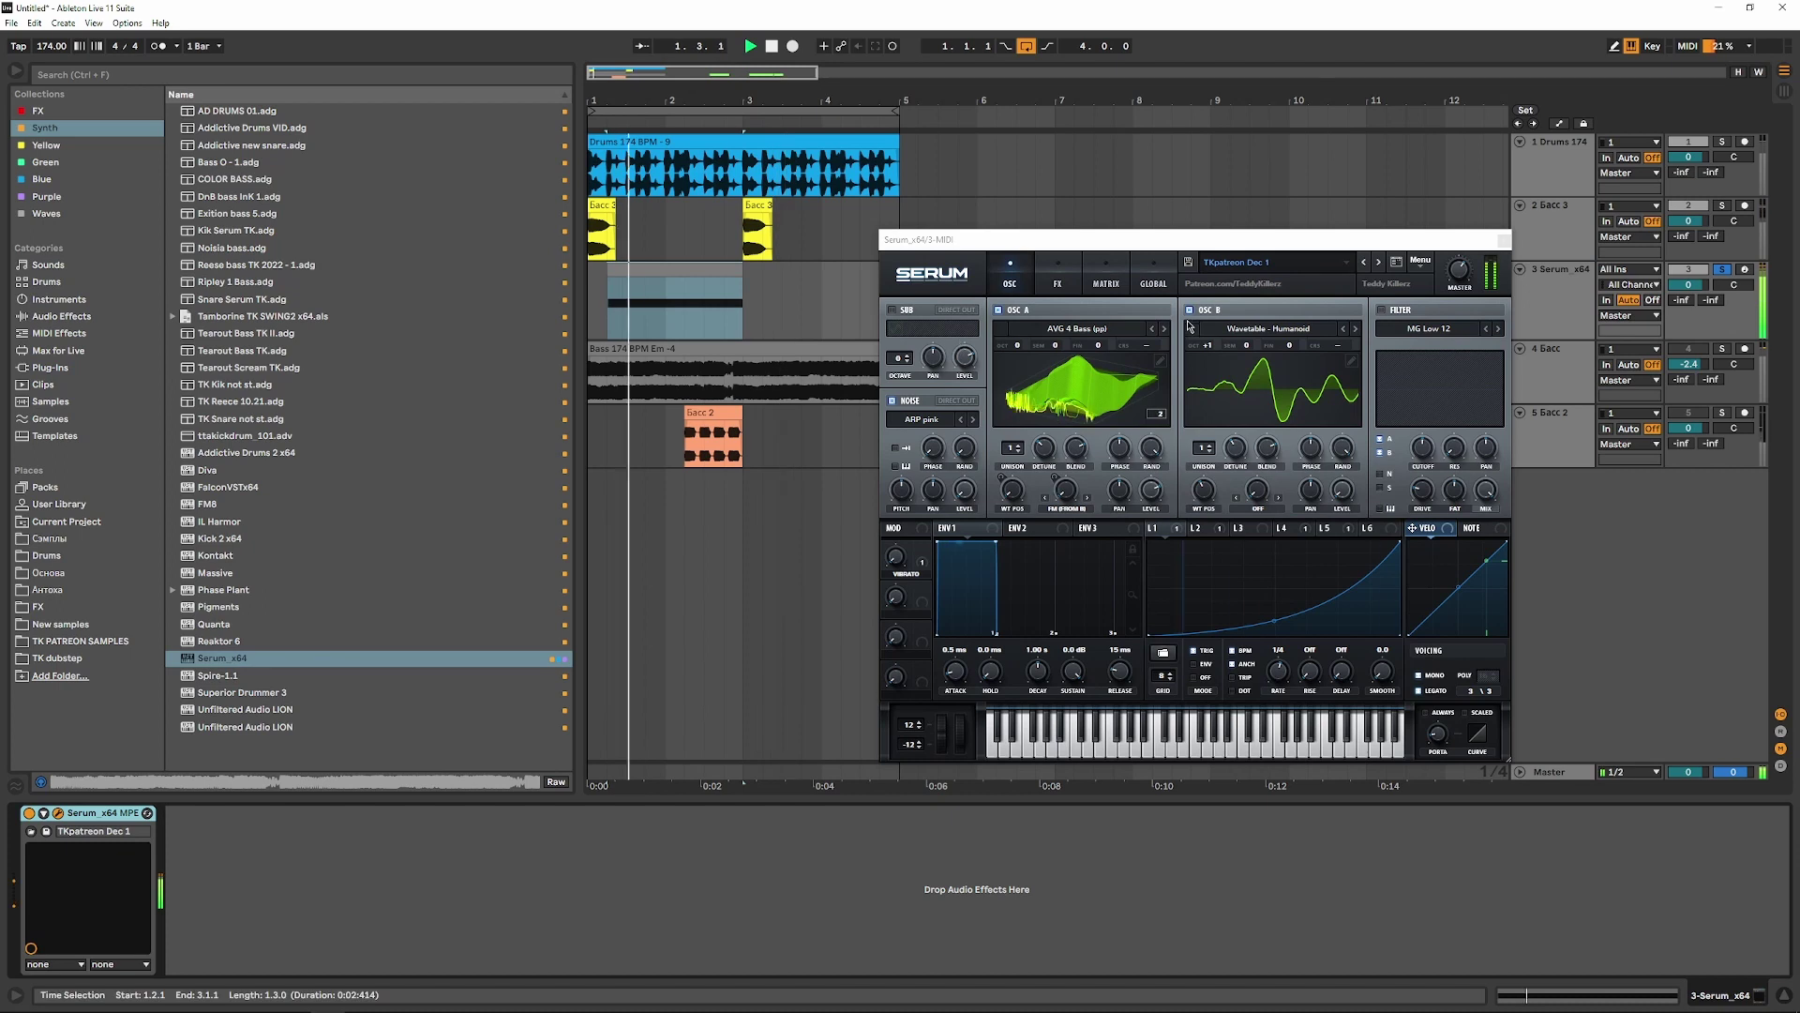
pyautogui.click(1576, 210)
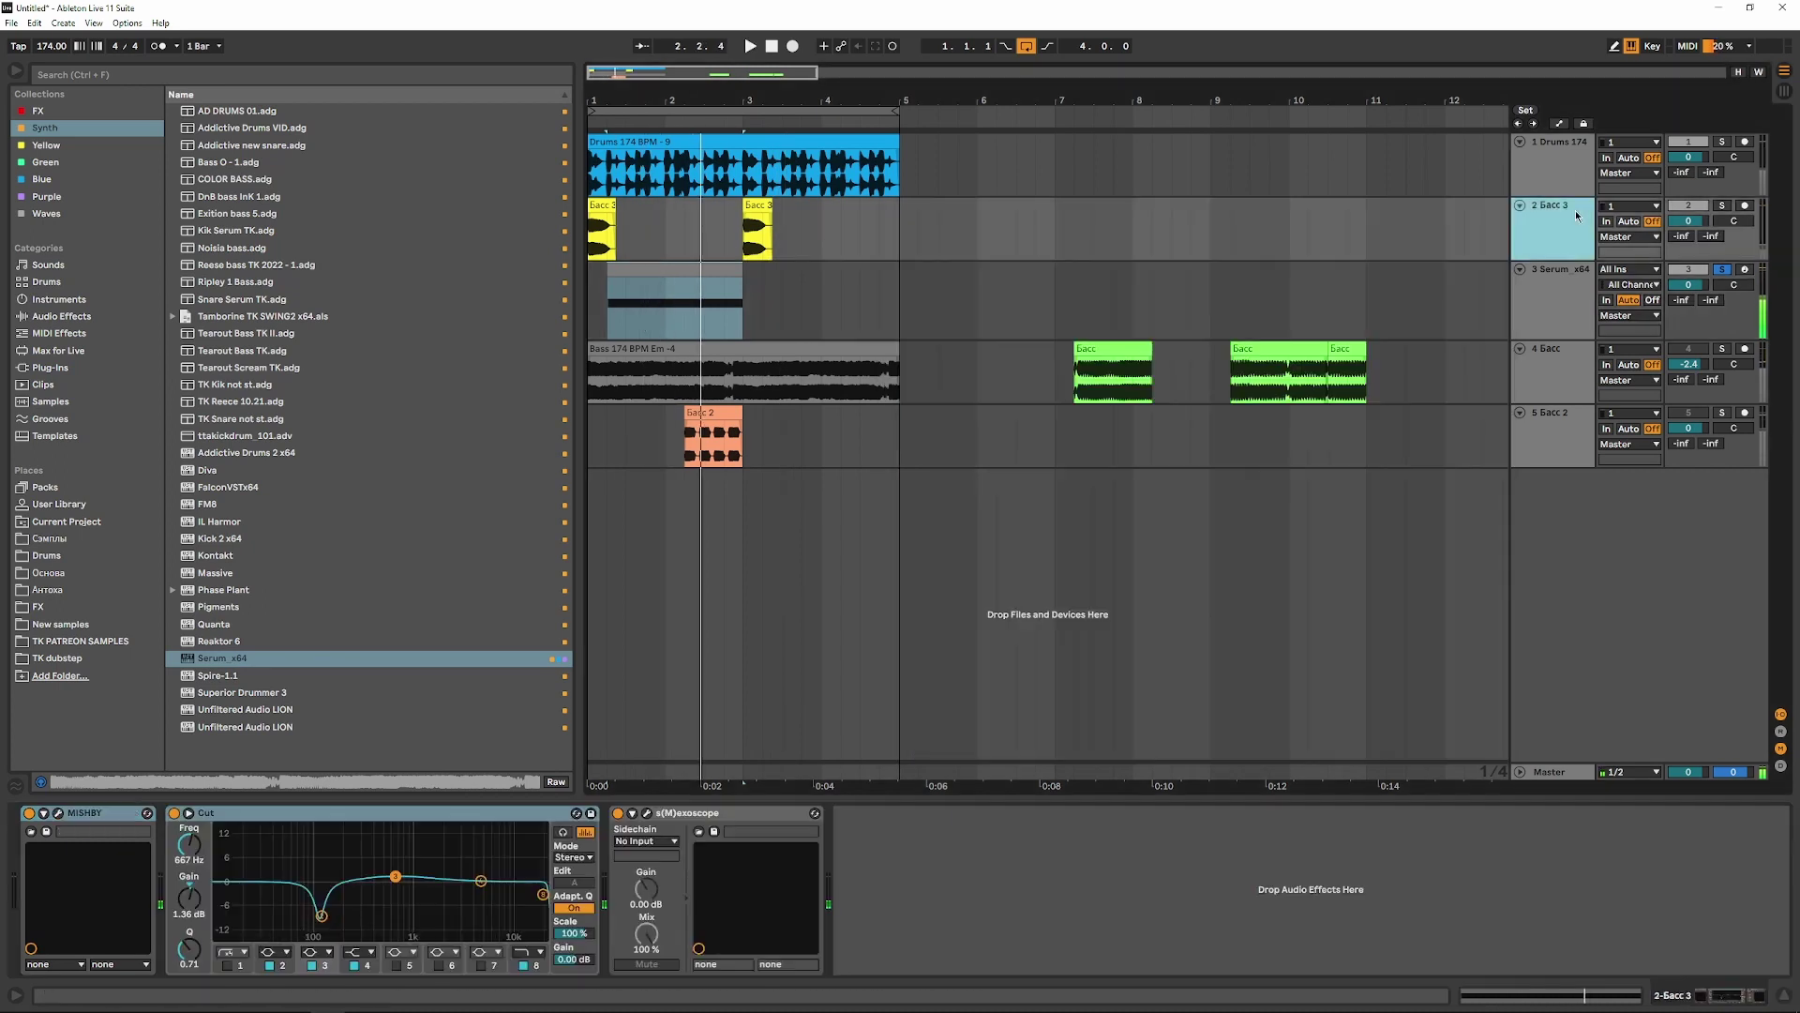
pyautogui.click(260, 815)
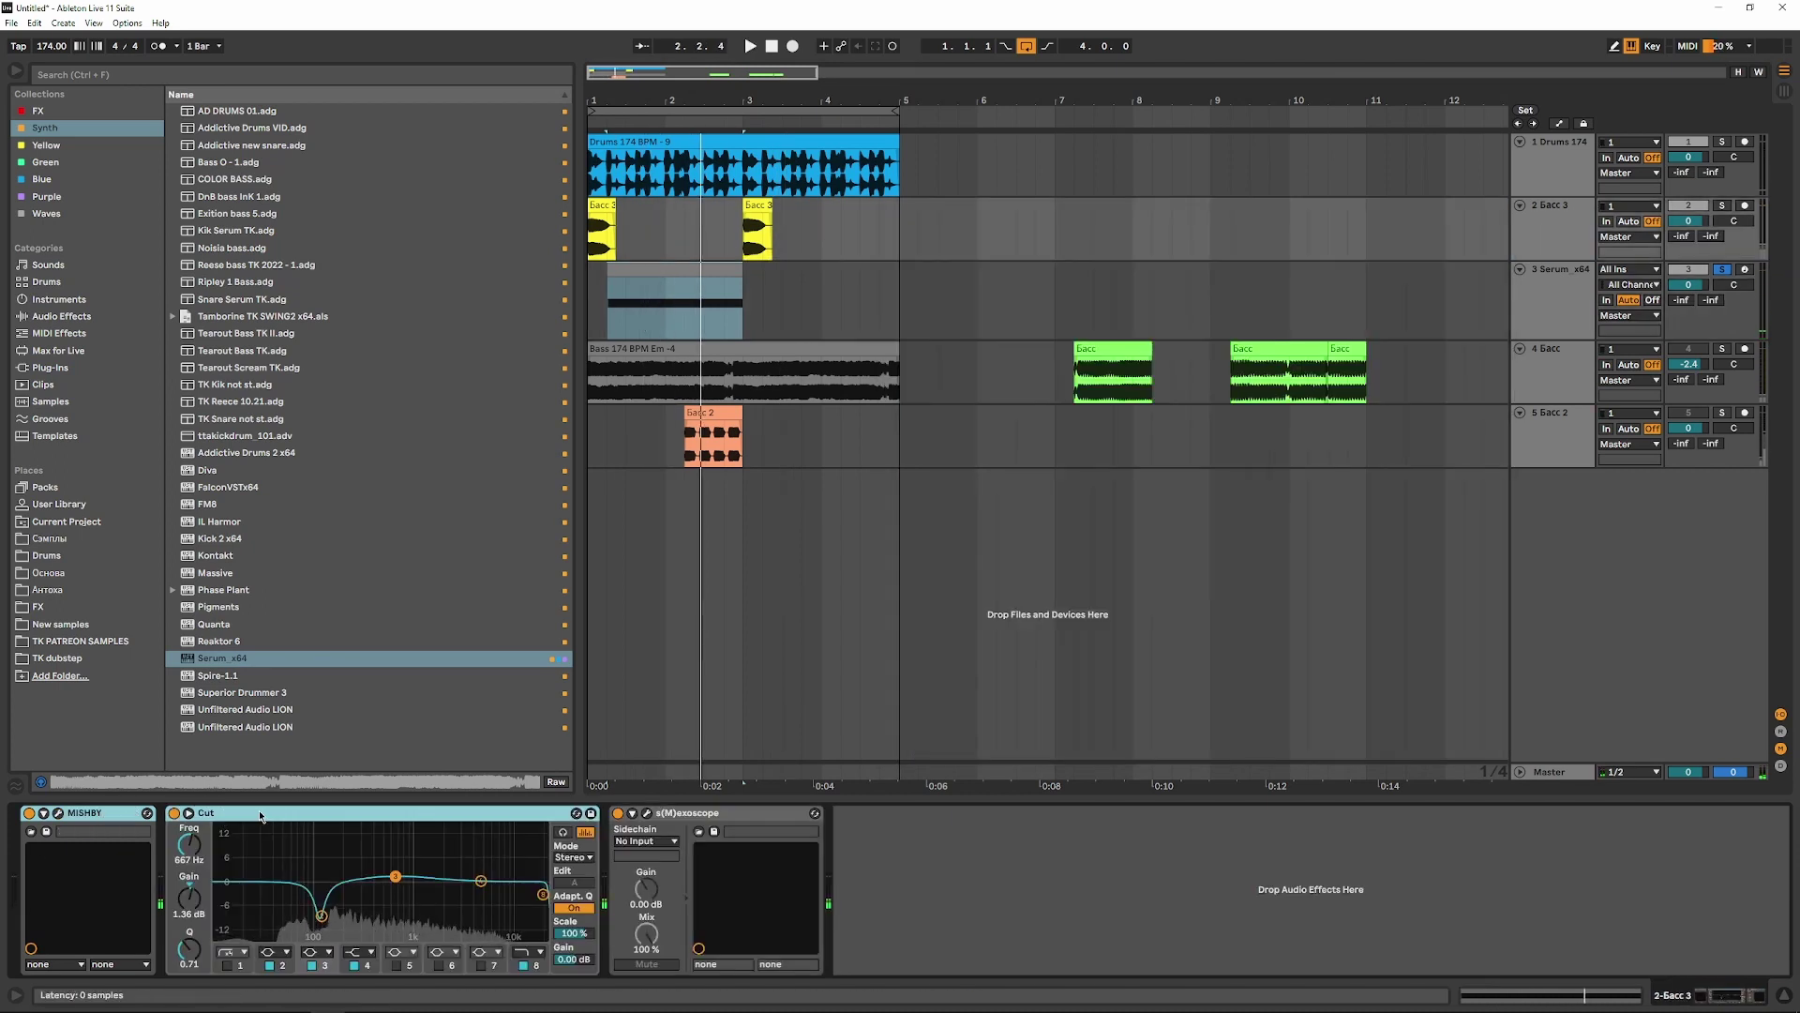
pyautogui.click(697, 818)
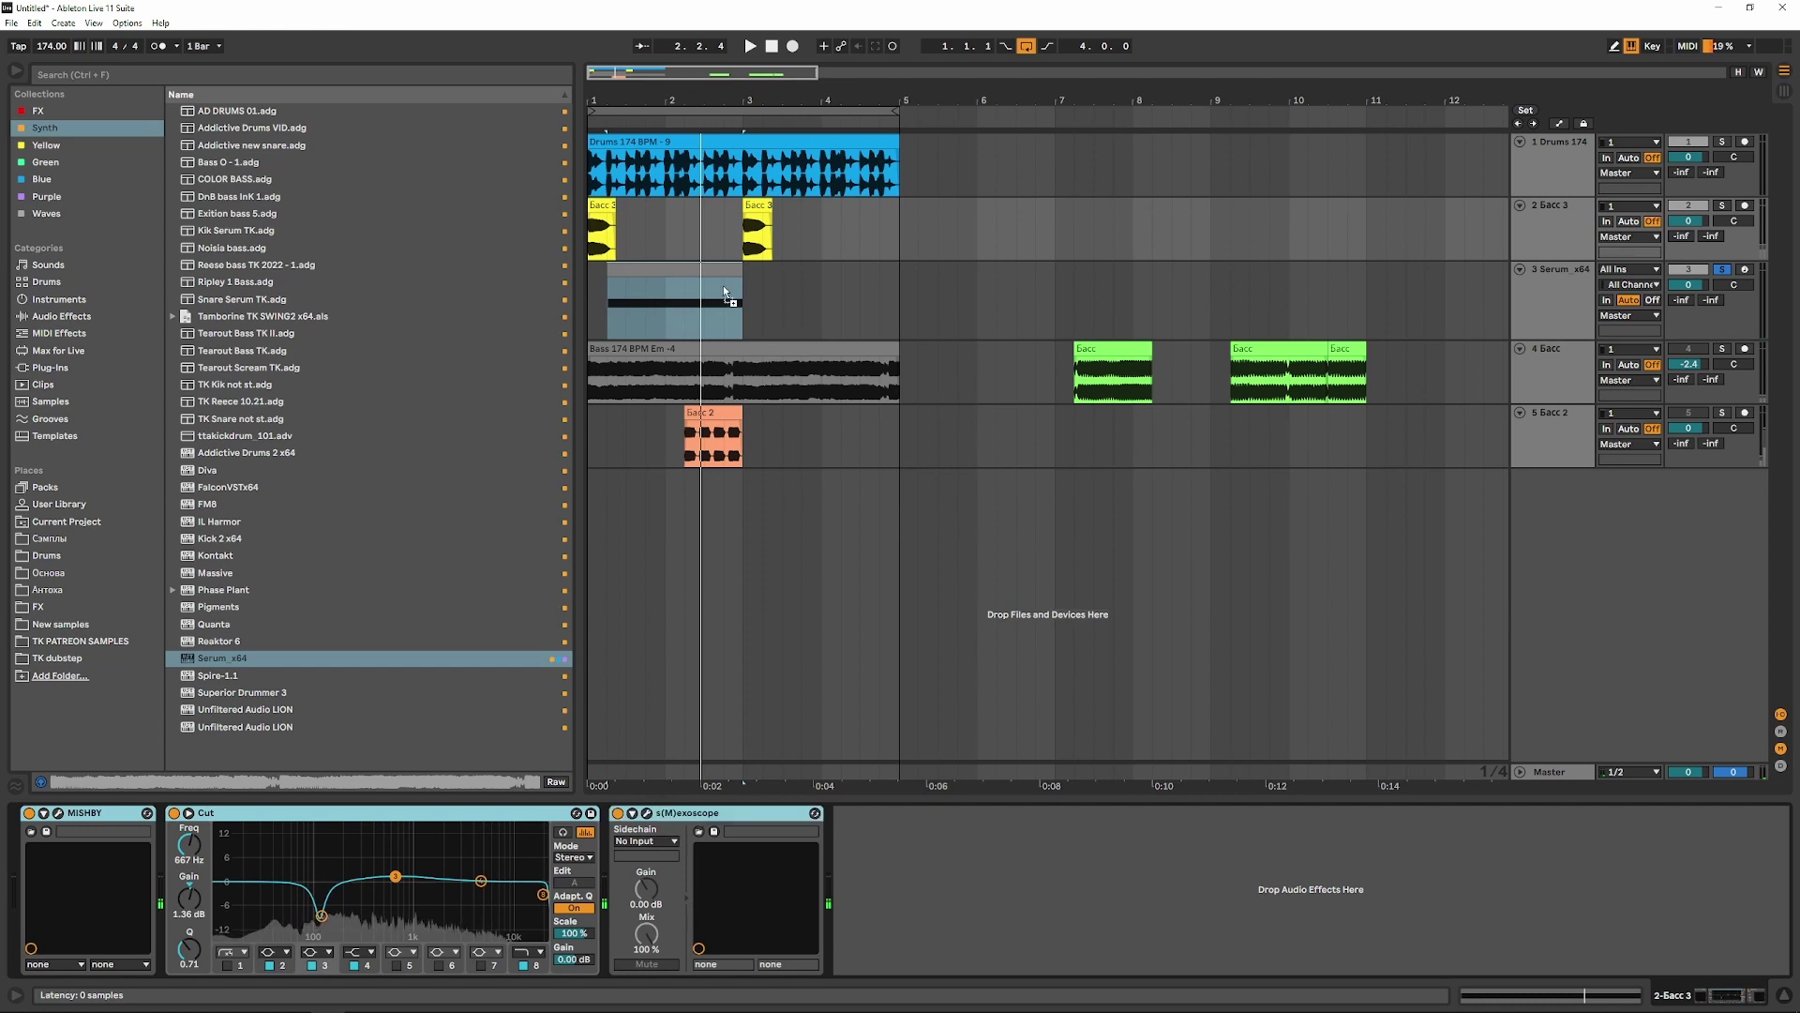
pyautogui.moveTo(726, 295); pyautogui.dragTo(717, 285)
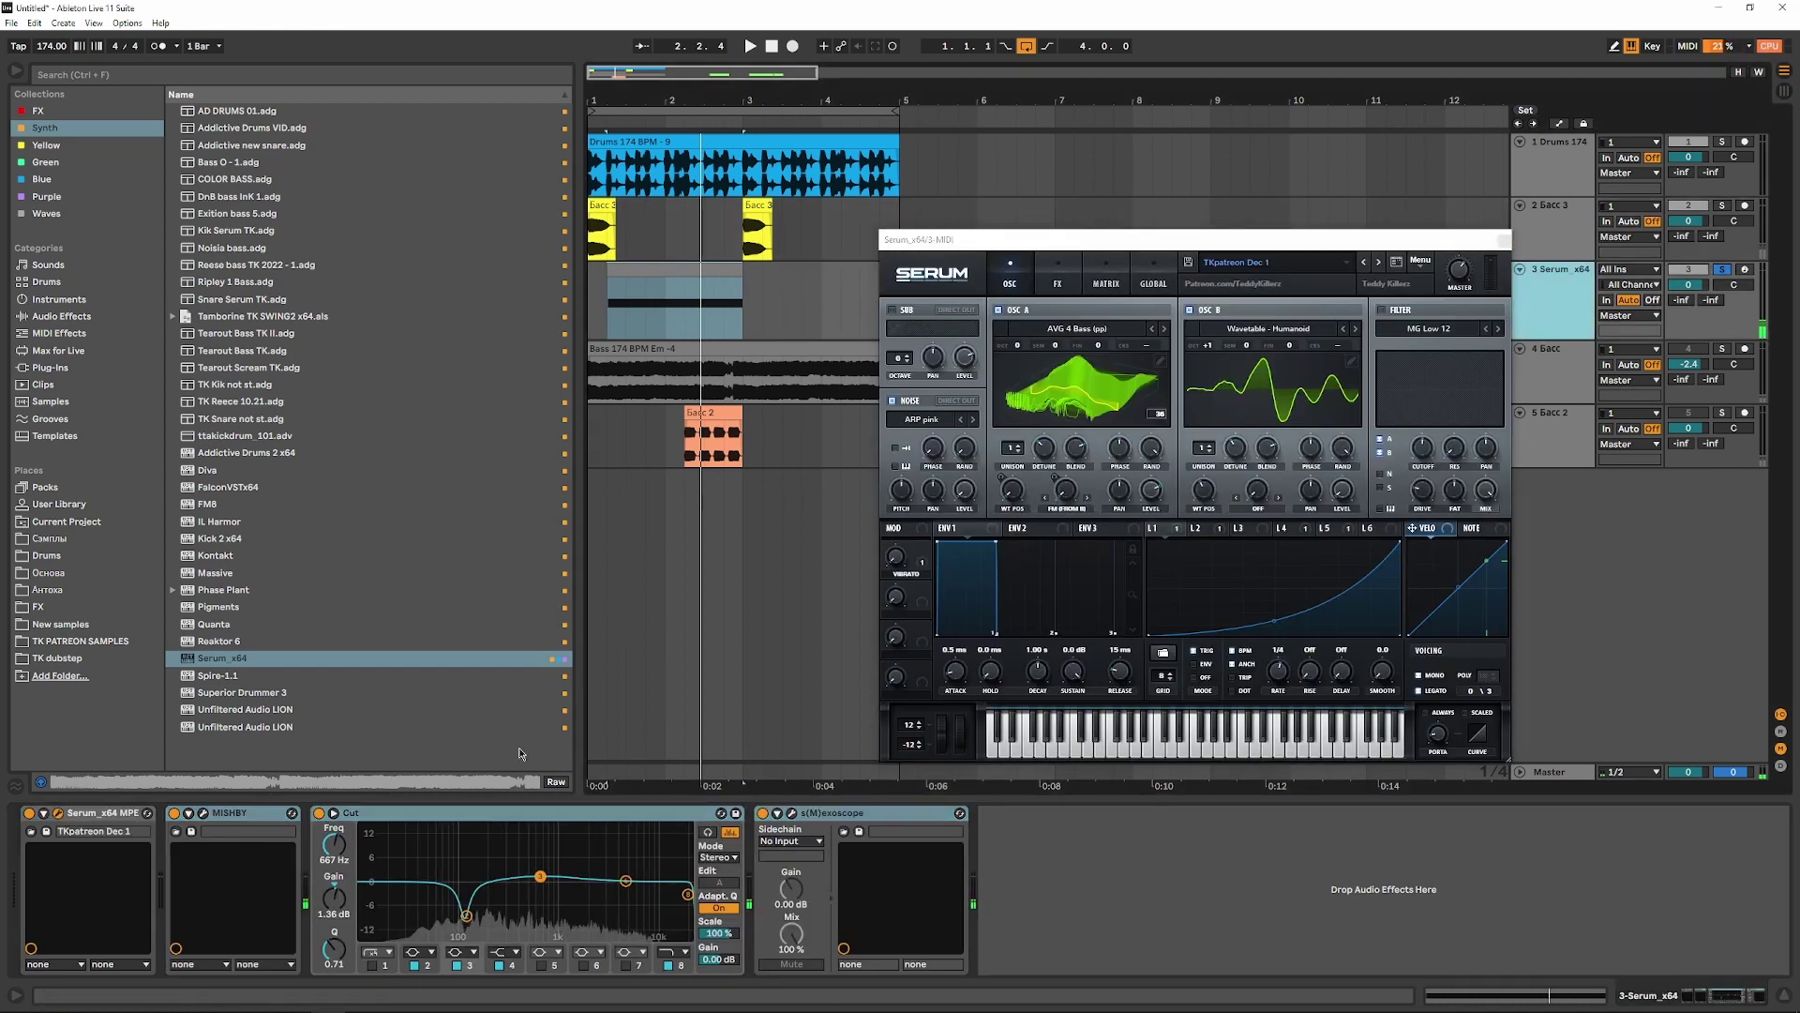
pyautogui.press('space')
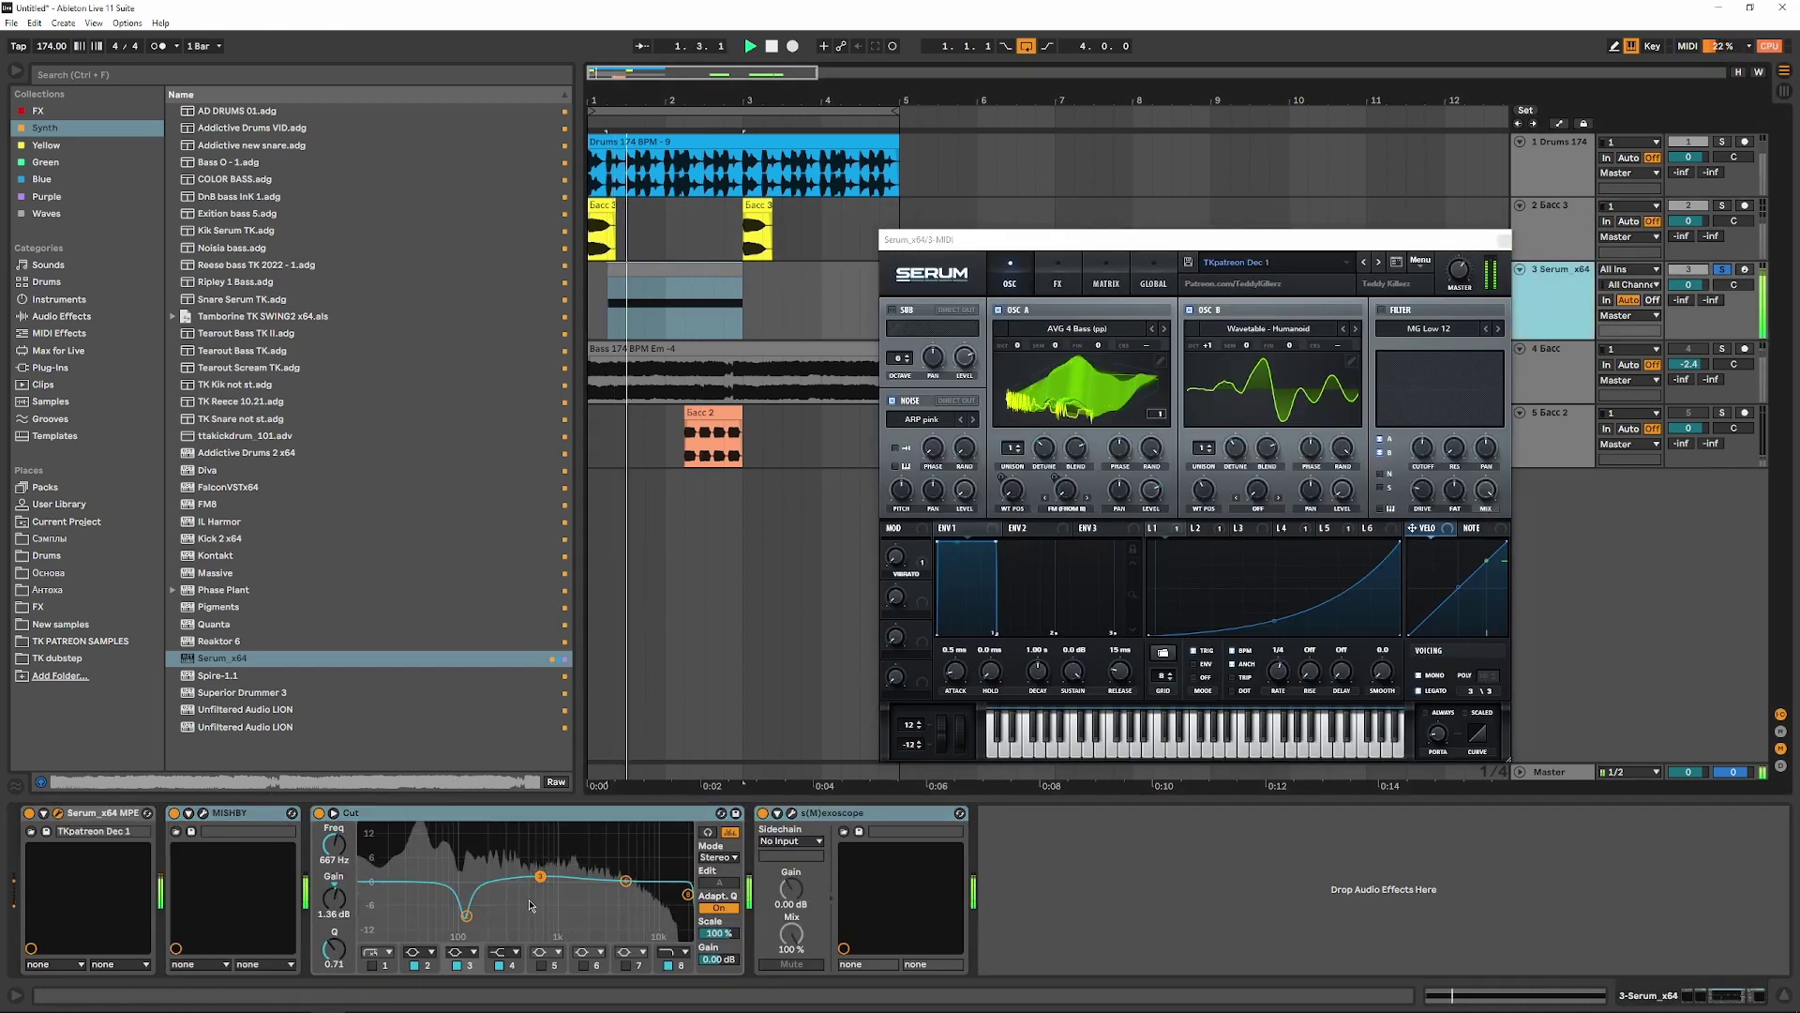
# - Open MISHBY on the Serum track and set the Cut equalizer's low notch to 135 Hz and -10.5 dB
pyautogui.click(204, 813)
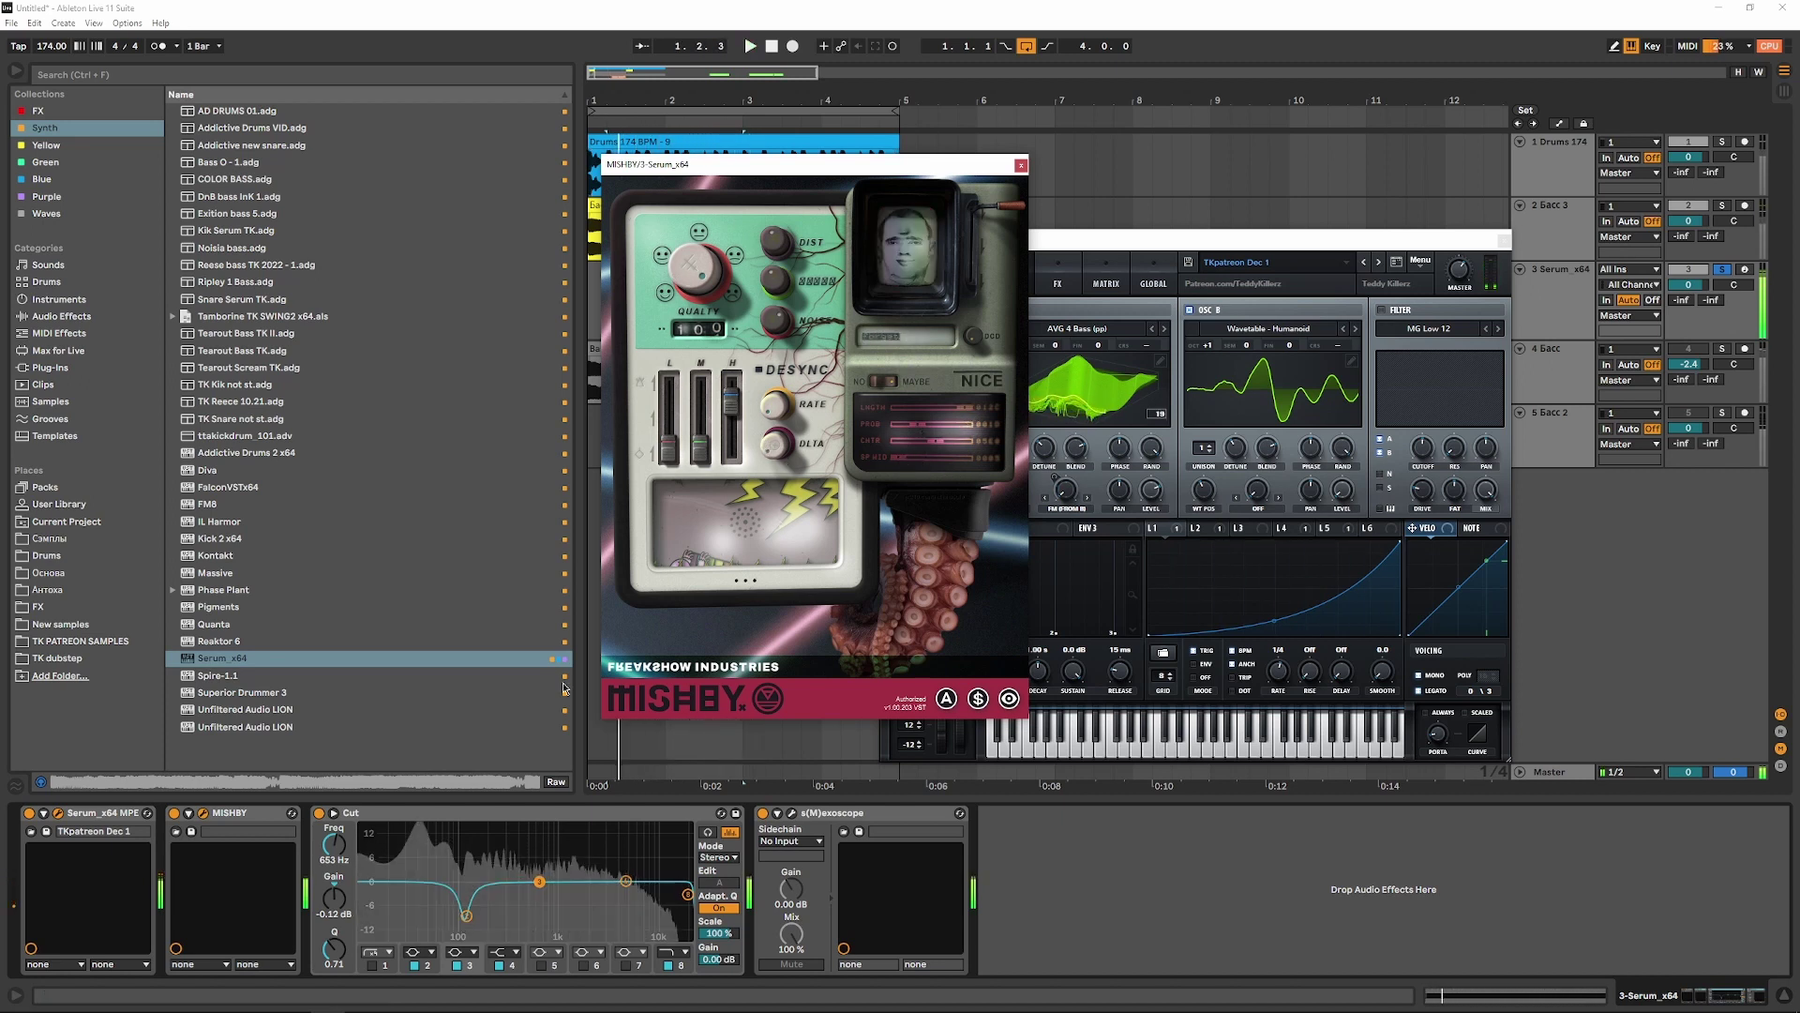
pyautogui.moveTo(466, 916)
pyautogui.mouseDown()
pyautogui.moveTo(470, 848)
pyautogui.moveTo(454, 935)
pyautogui.mouseUp()
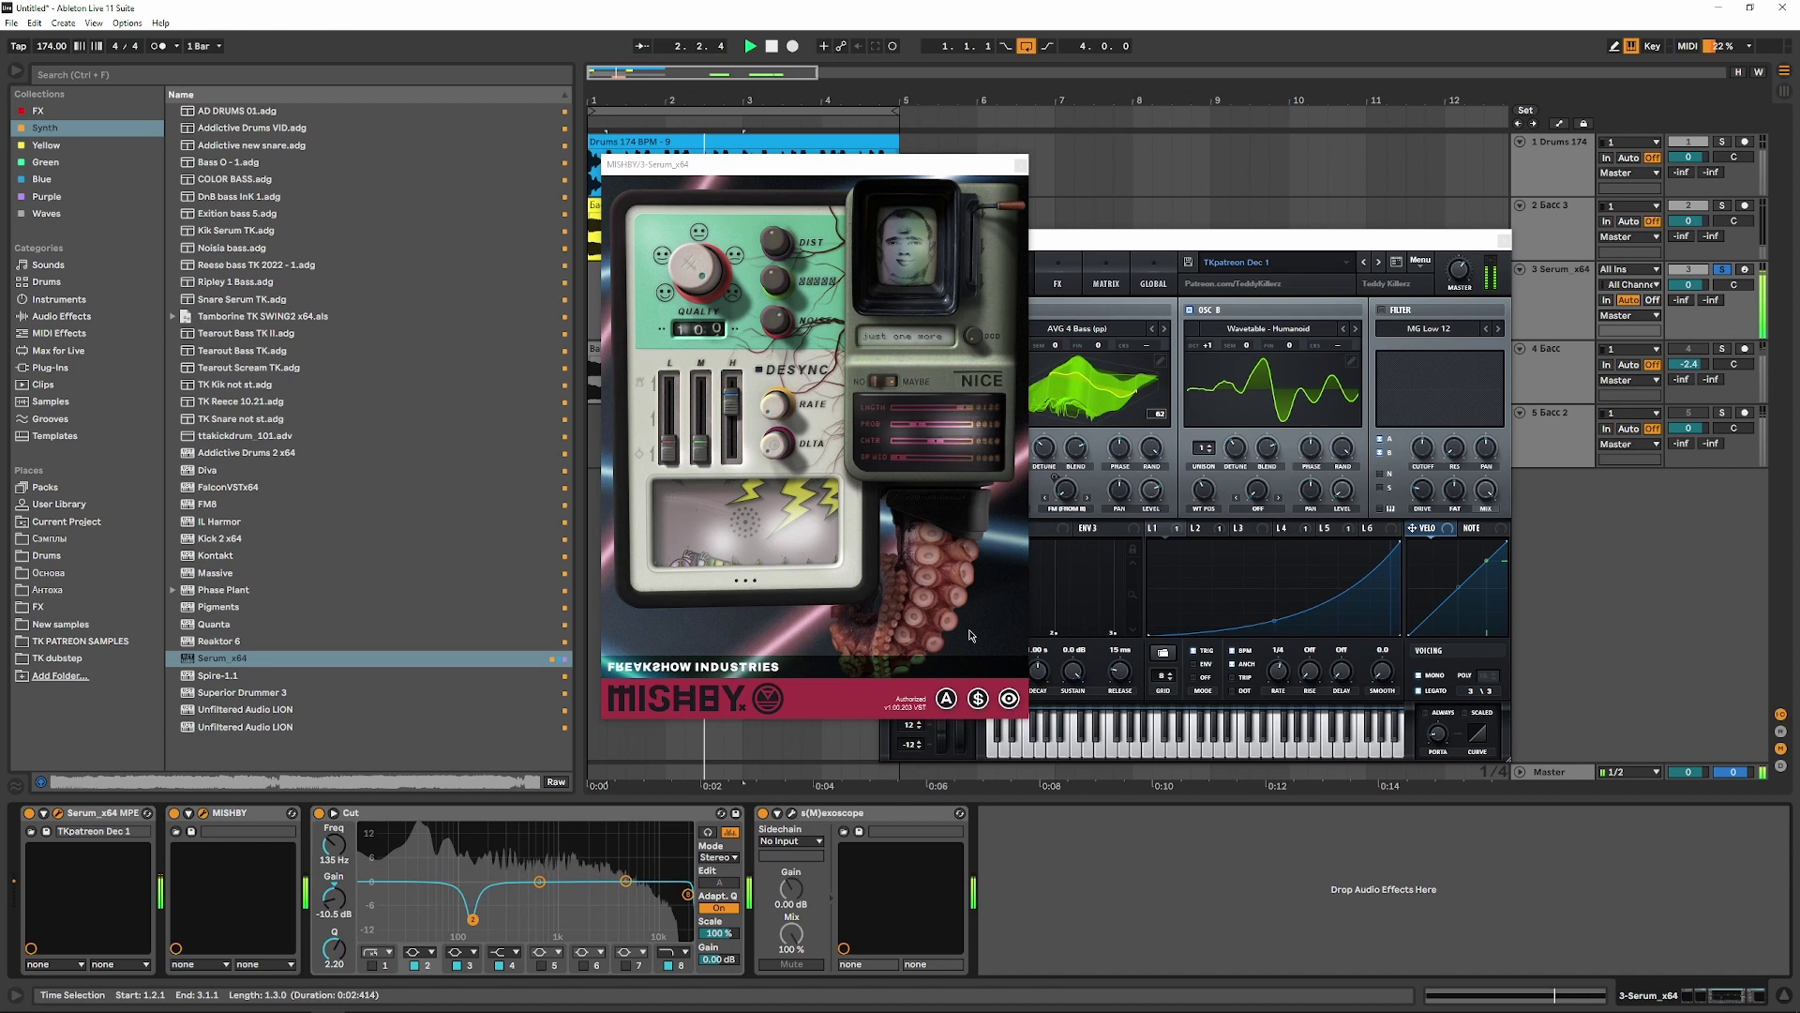
# - Raise Serum's oscillator B to +3 octaves, shift its wavetable position and replay the sound
pyautogui.moveTo(1327, 240); pyautogui.dragTo(1260, 305)
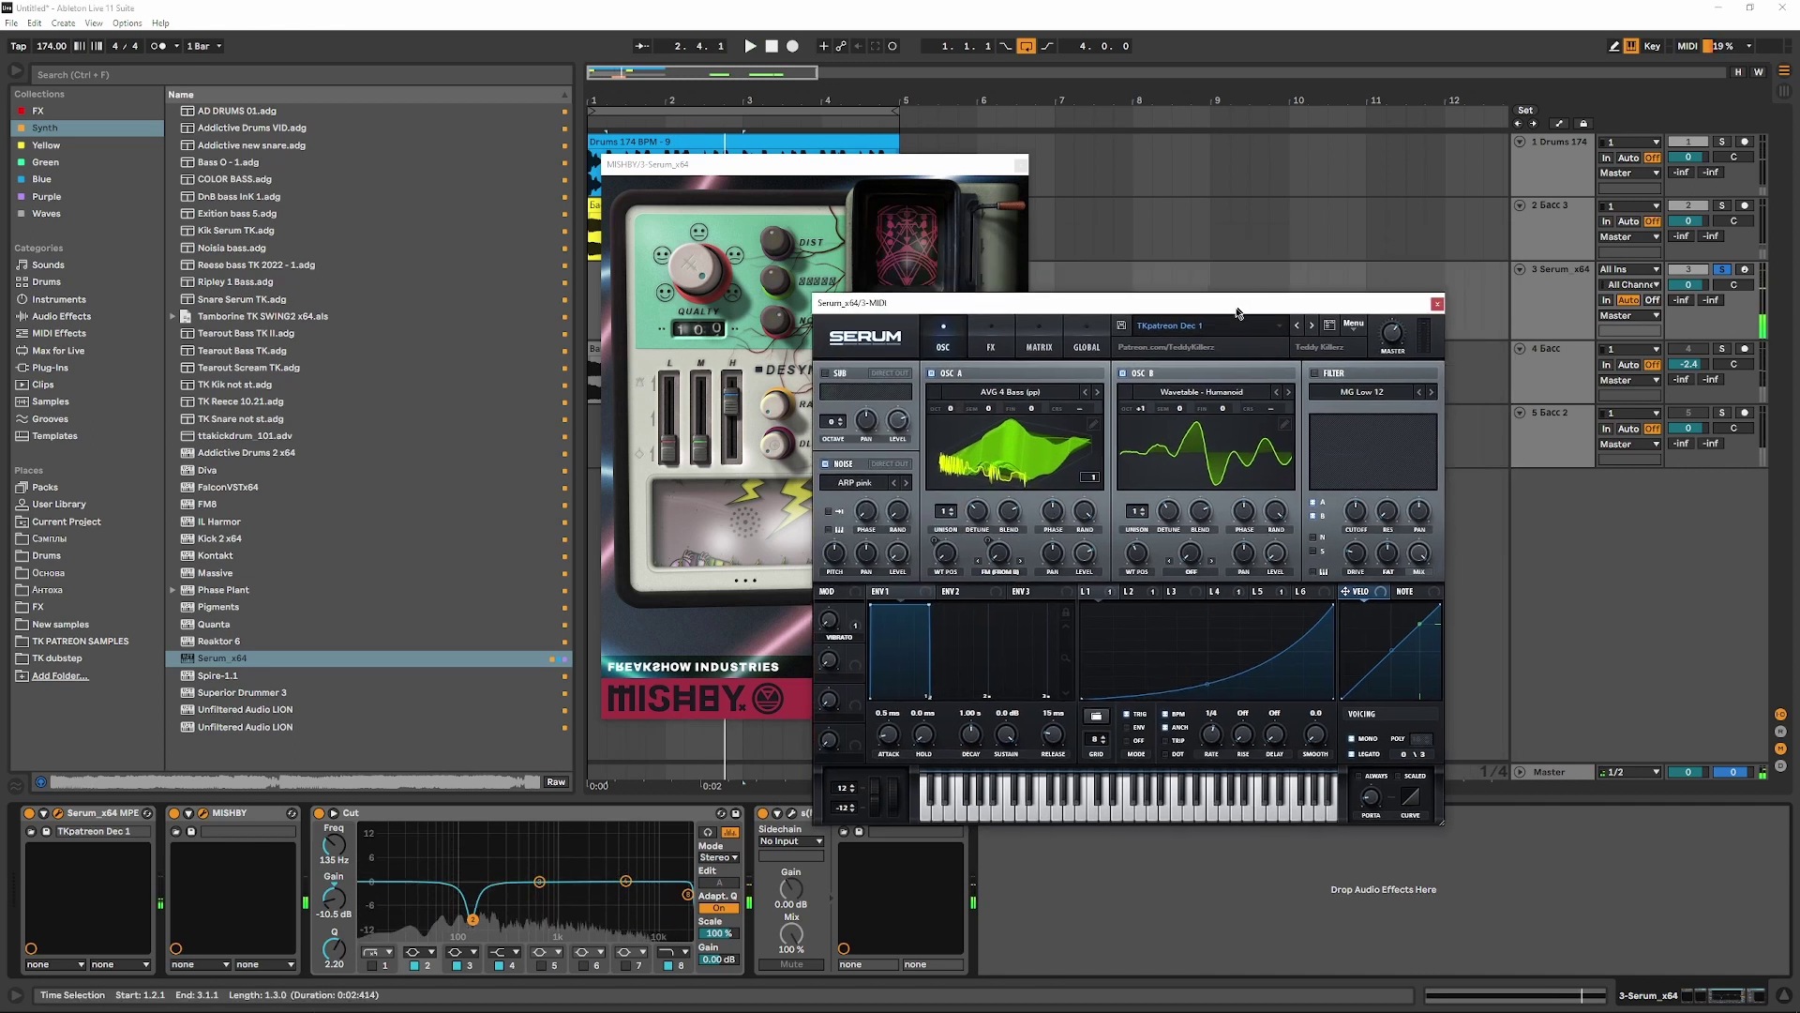
pyautogui.moveTo(1139, 410); pyautogui.dragTo(1144, 388)
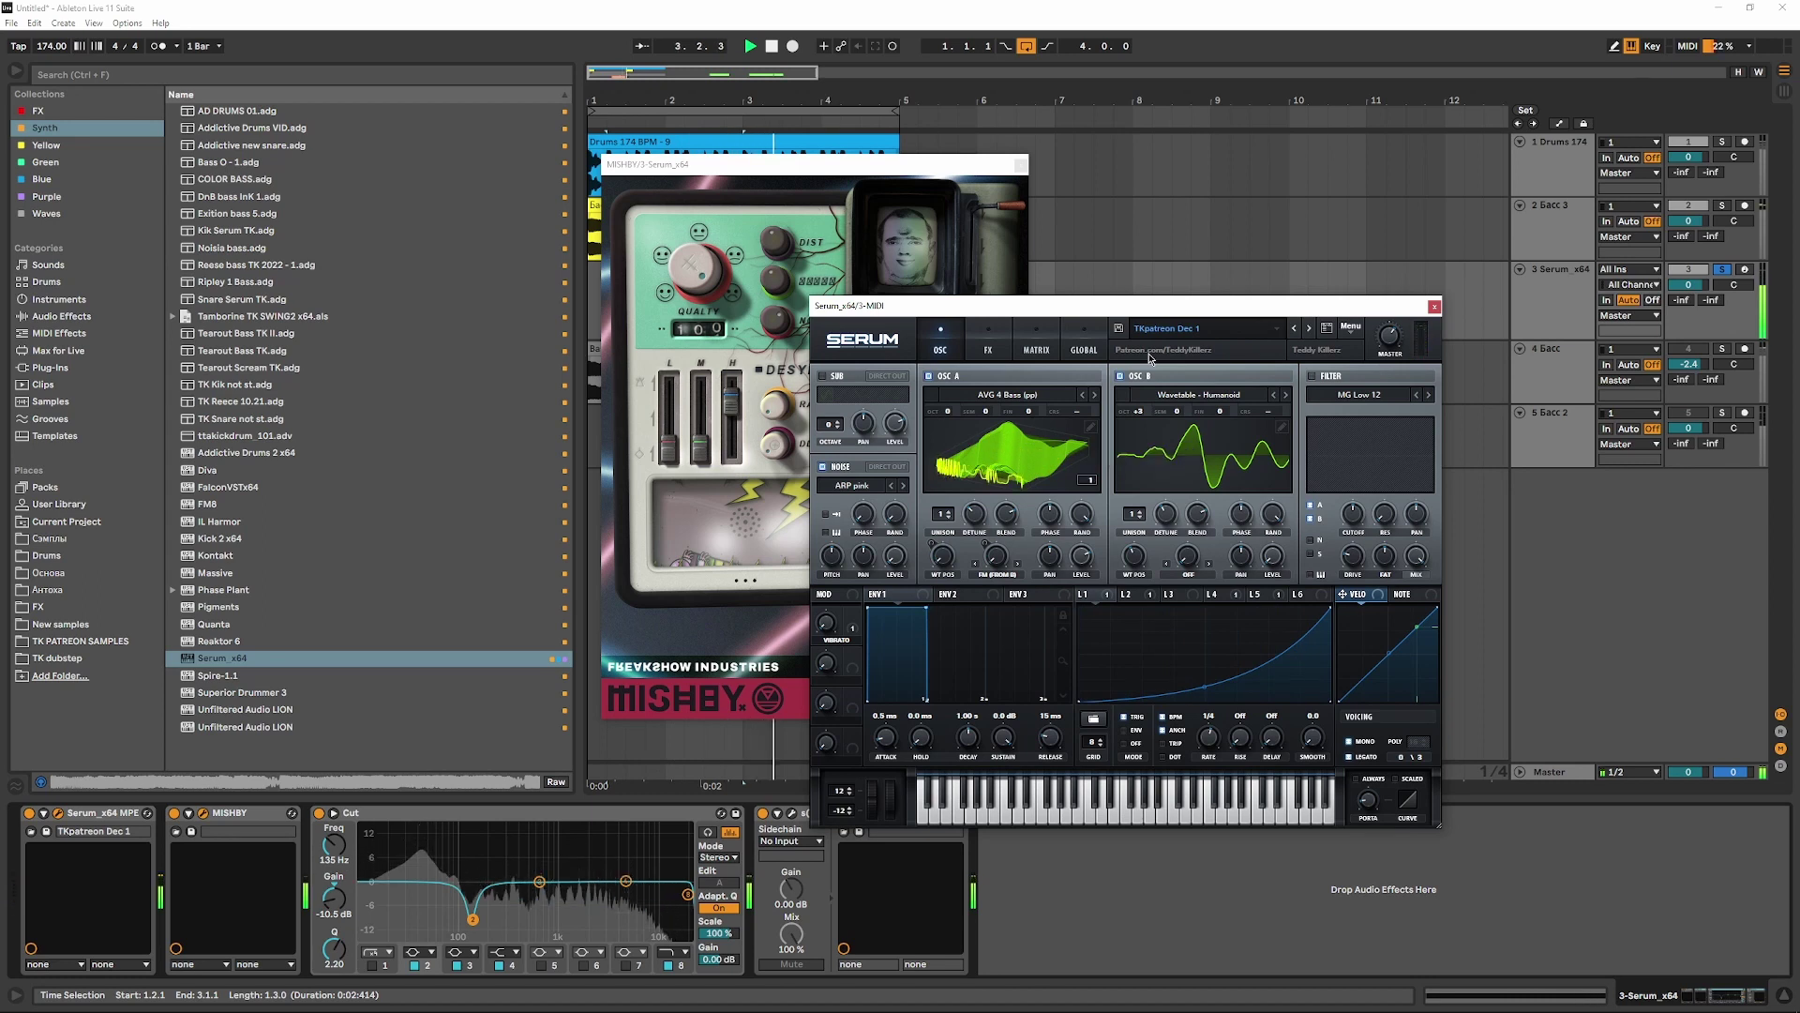
pyautogui.moveTo(1131, 577)
pyautogui.mouseDown()
pyautogui.moveTo(1147, 517)
pyautogui.moveTo(1136, 589)
pyautogui.mouseUp()
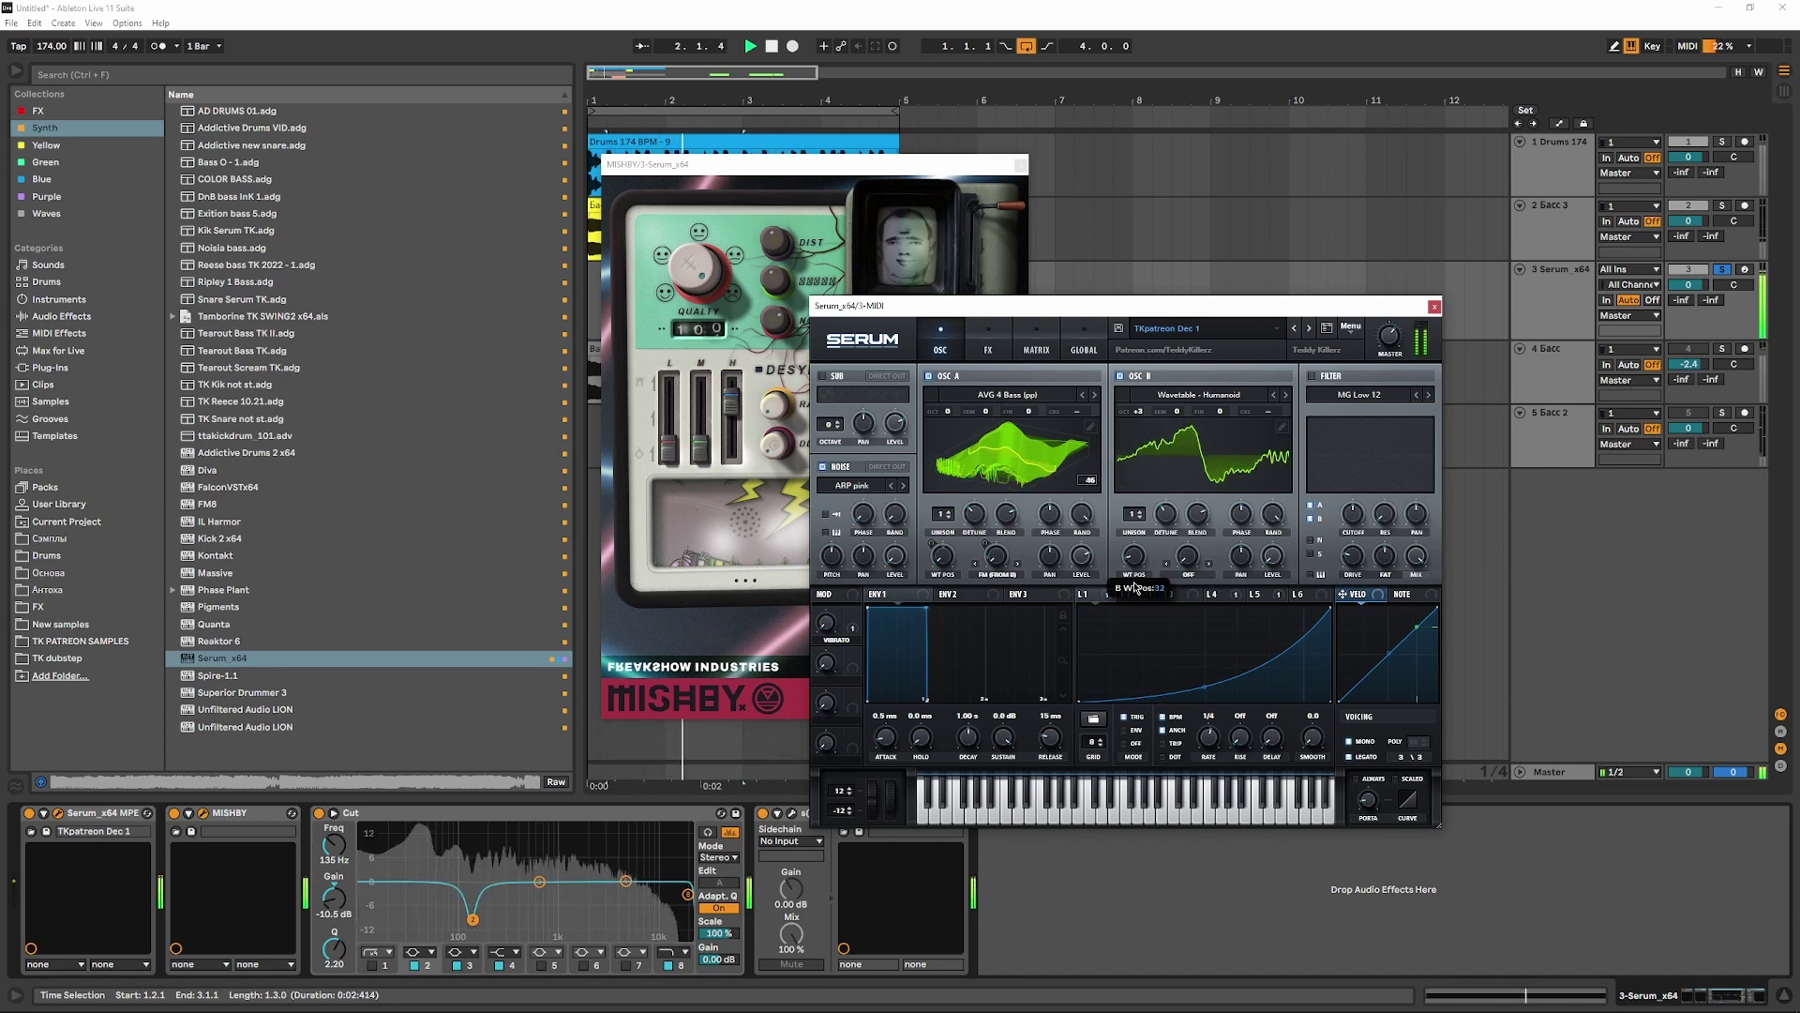
pyautogui.press('space')
pyautogui.press('space')
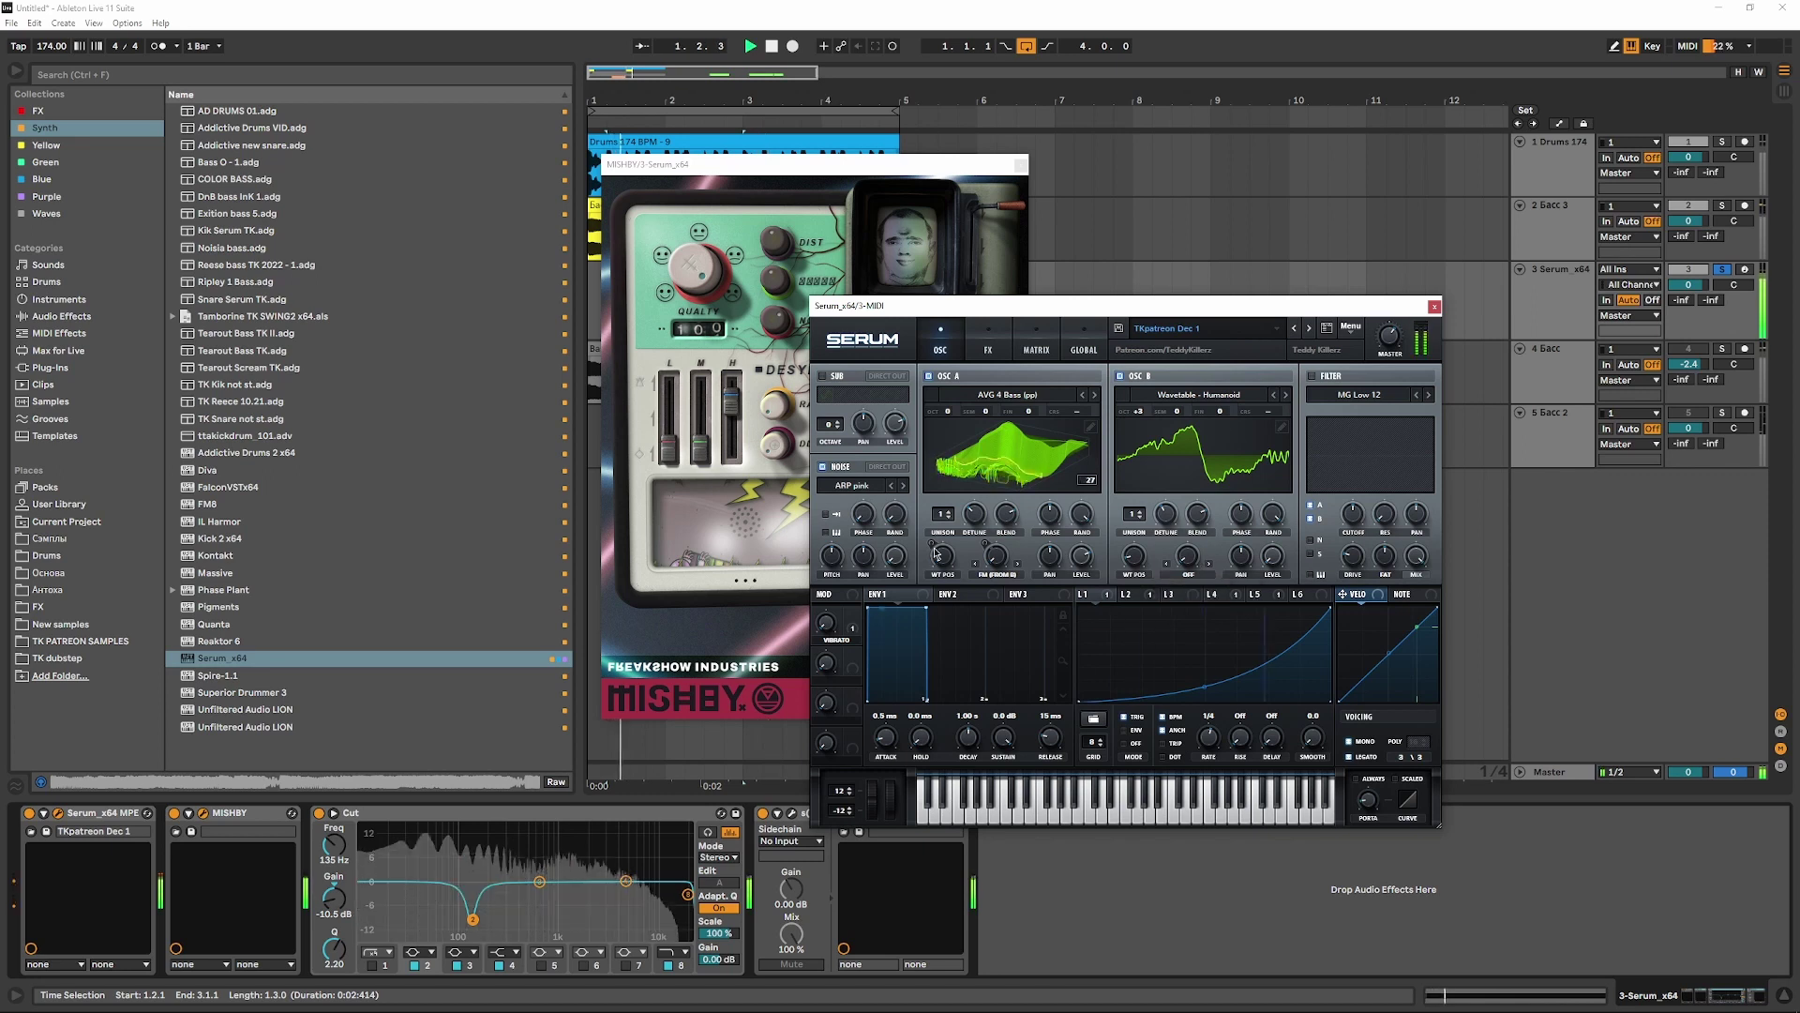
# - Tune Serum's oscillator B to +2 octaves and +7 semitones and readjust its wavetable position
pyautogui.click(784, 321)
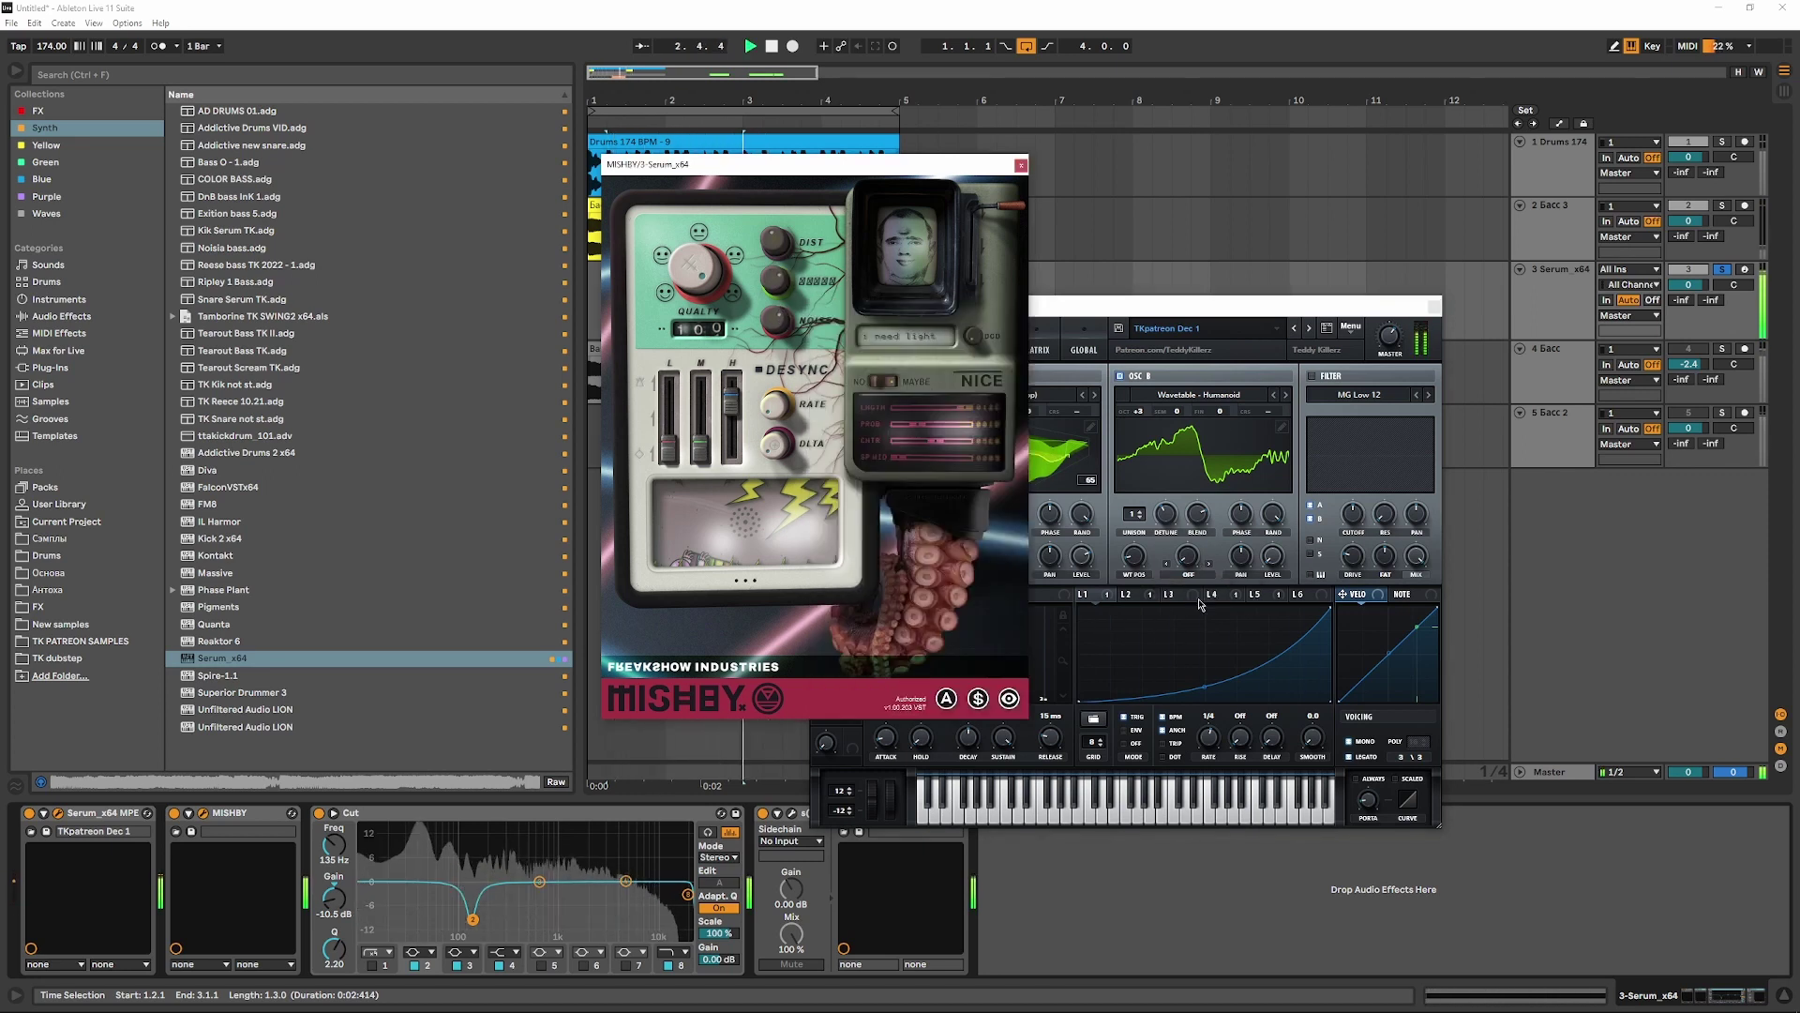
pyautogui.moveTo(1167, 409); pyautogui.dragTo(1201, 382)
pyautogui.moveTo(1142, 422)
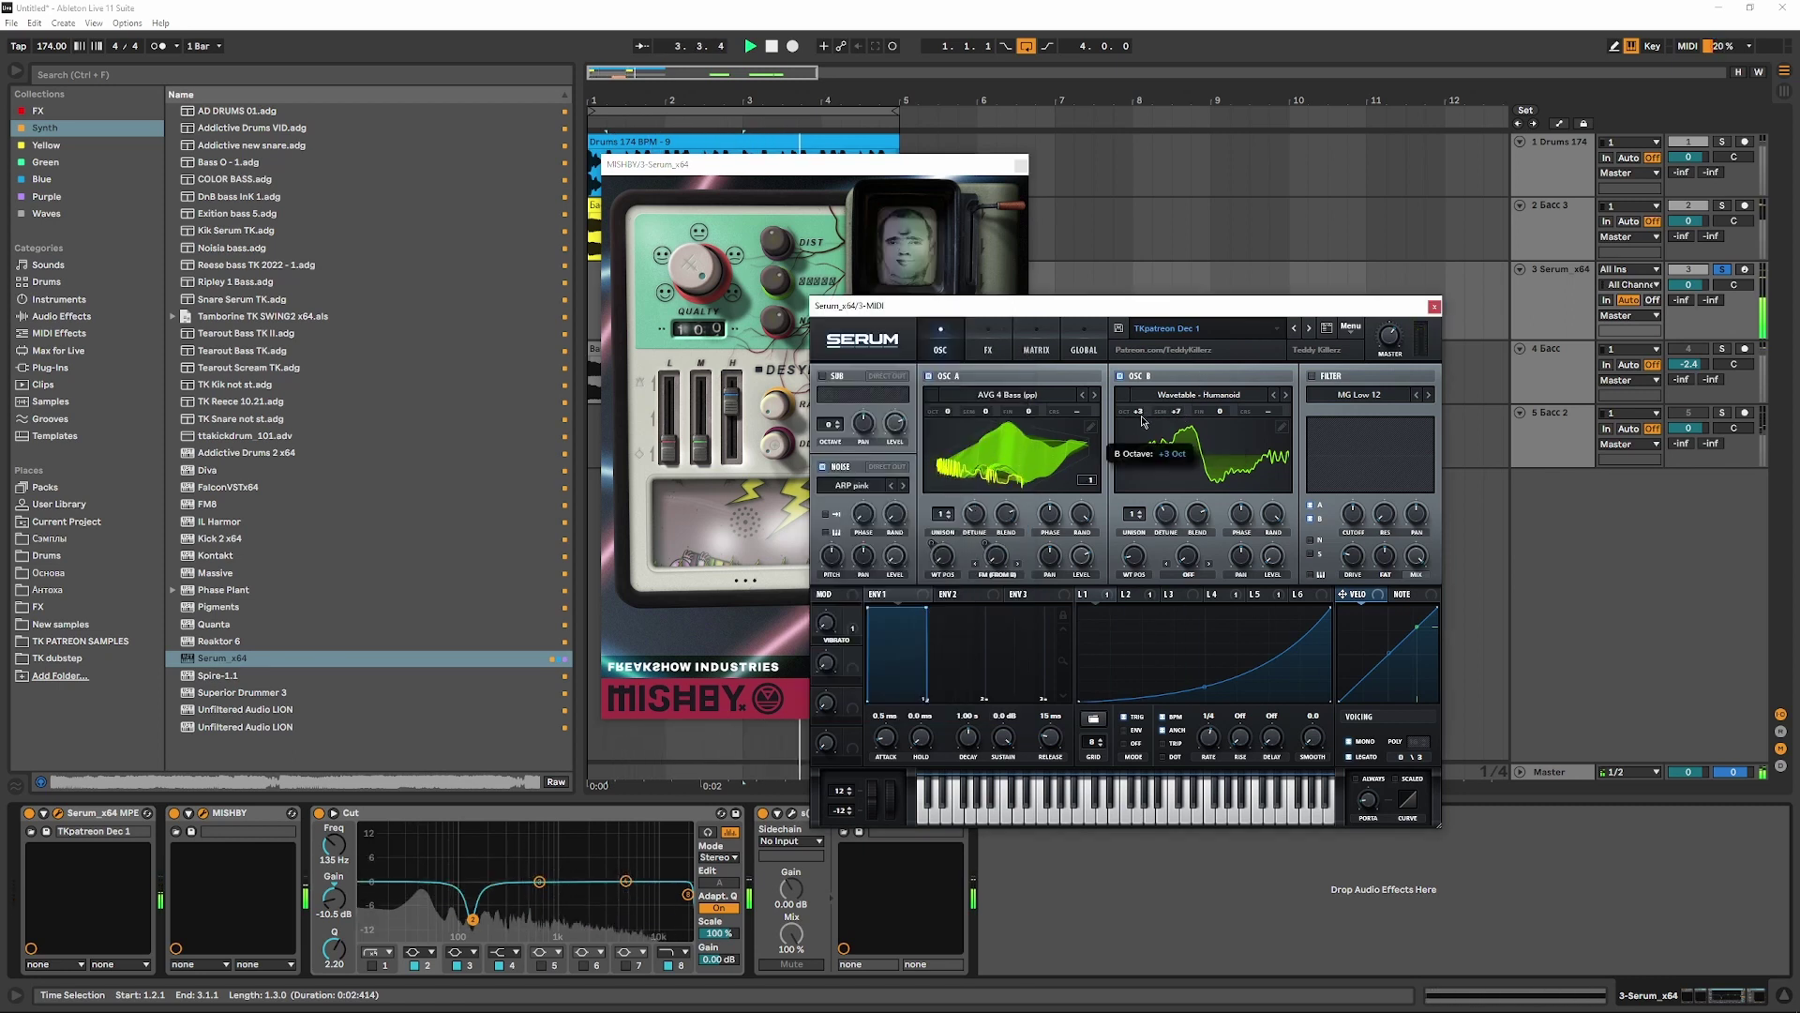
pyautogui.moveTo(1131, 561); pyautogui.dragTo(1140, 533)
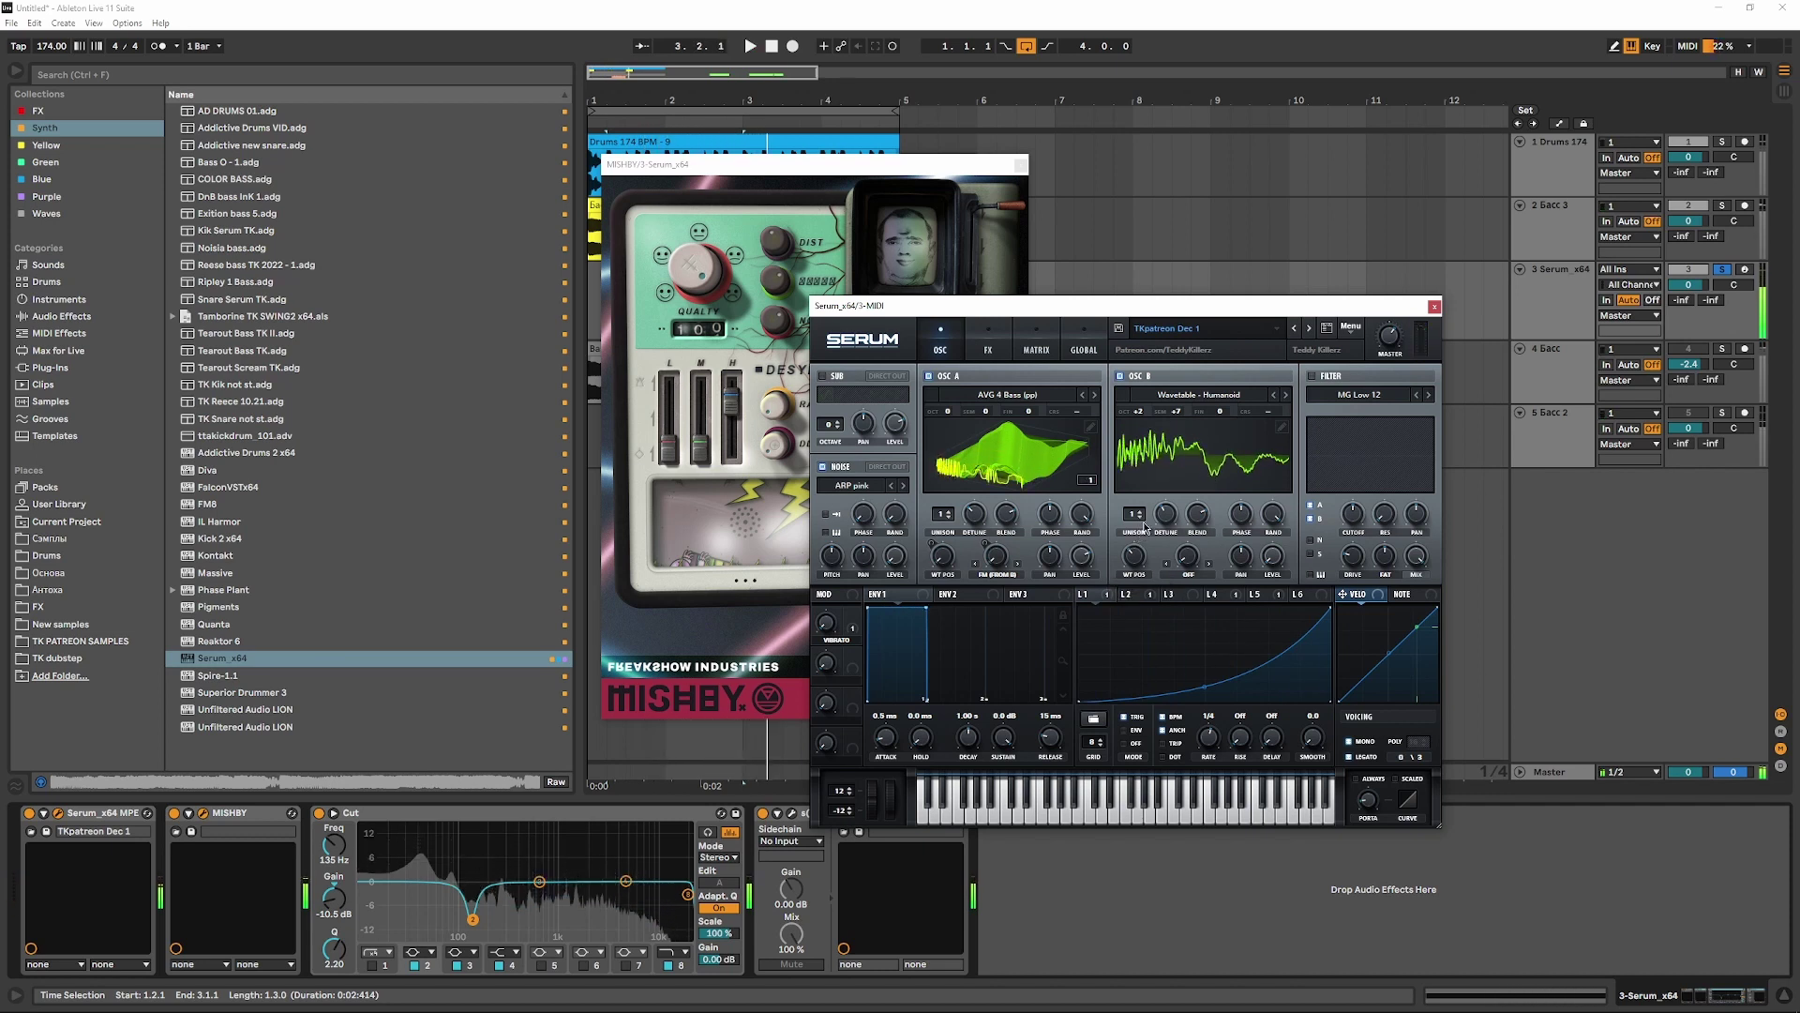
pyautogui.moveTo(1134, 555); pyautogui.dragTo(1150, 515)
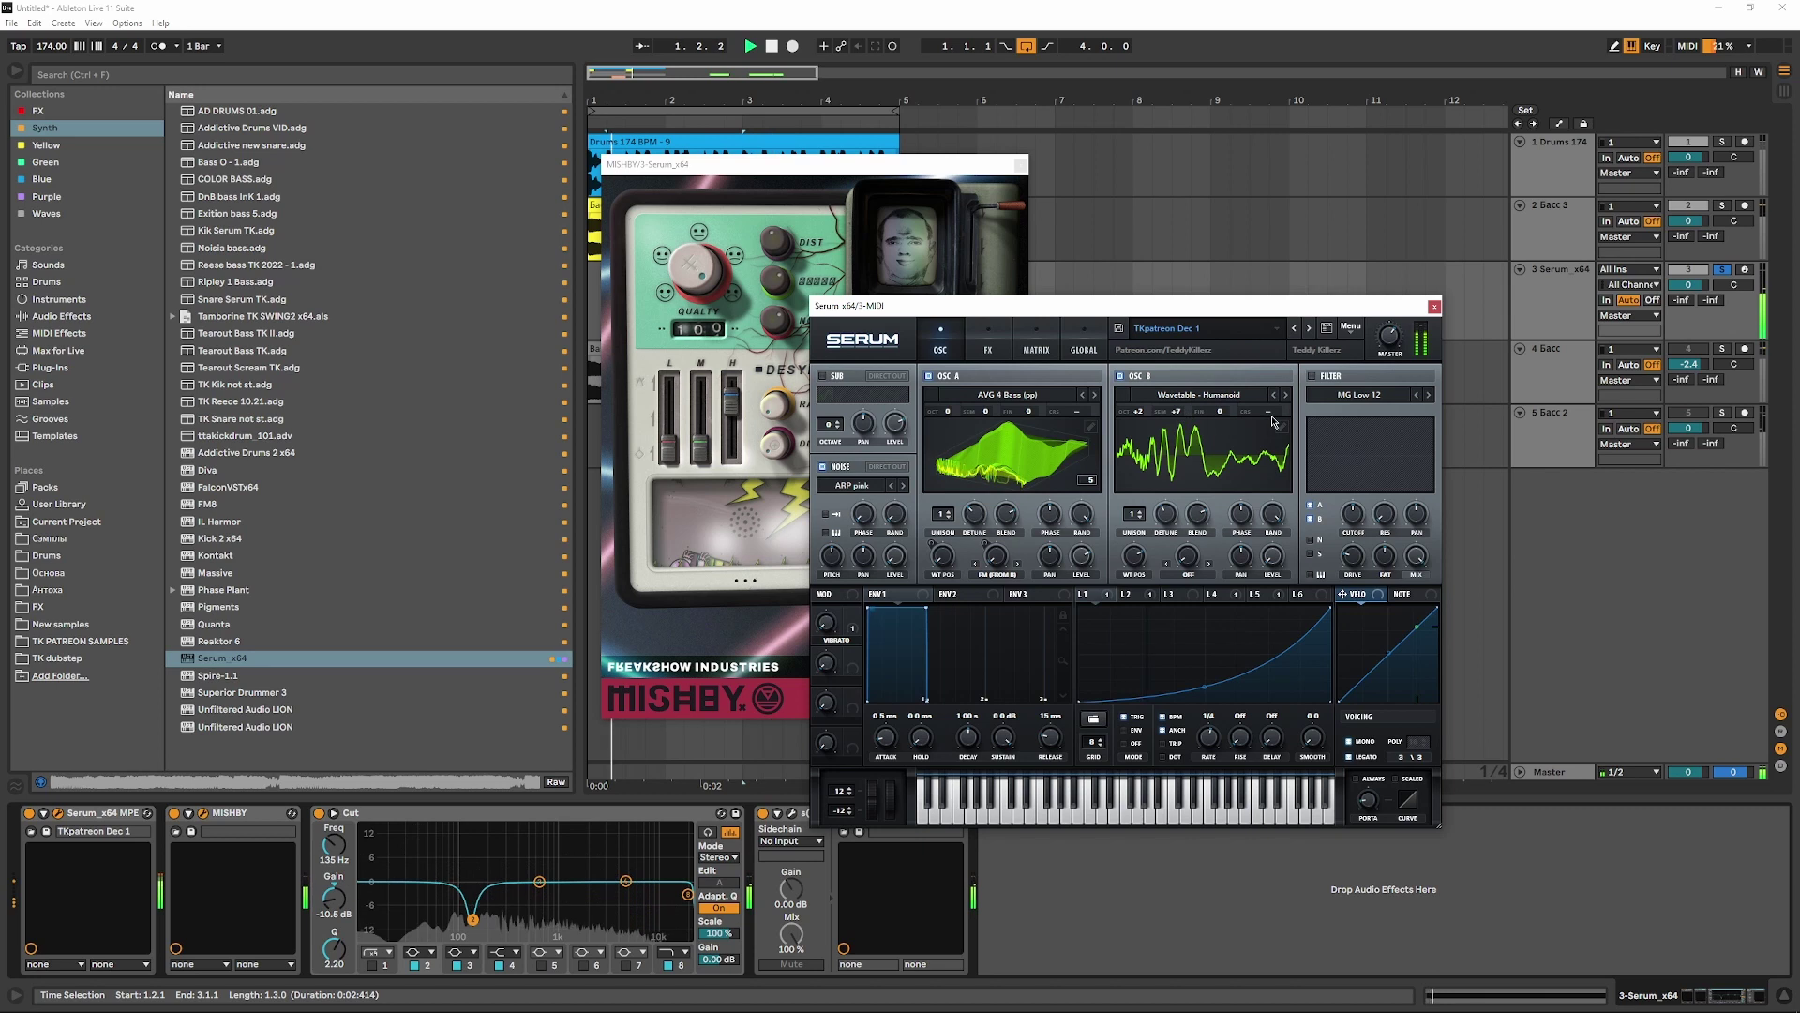
# - Set oscillator B's warp mode to Asym - and modulate its amount and oscillator A's wavetable position with LFO 1
pyautogui.moveTo(1204, 527); pyautogui.dragTo(1189, 553)
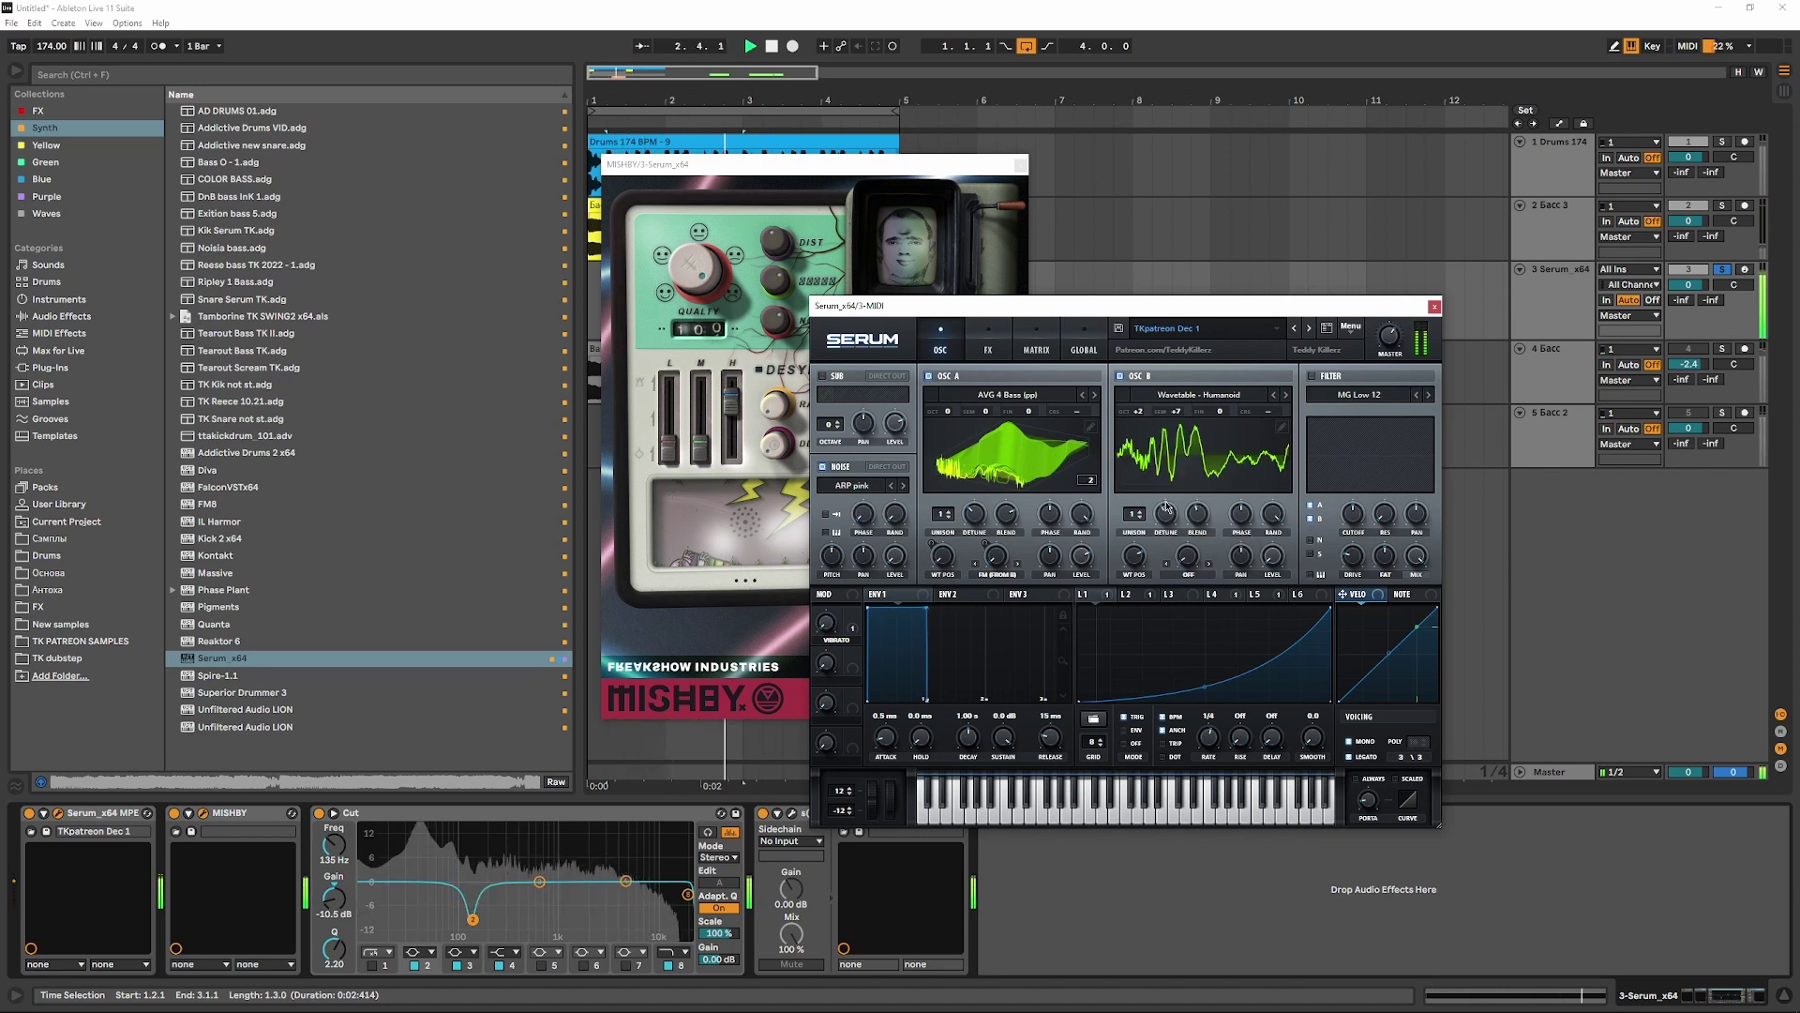
pyautogui.click(1193, 577)
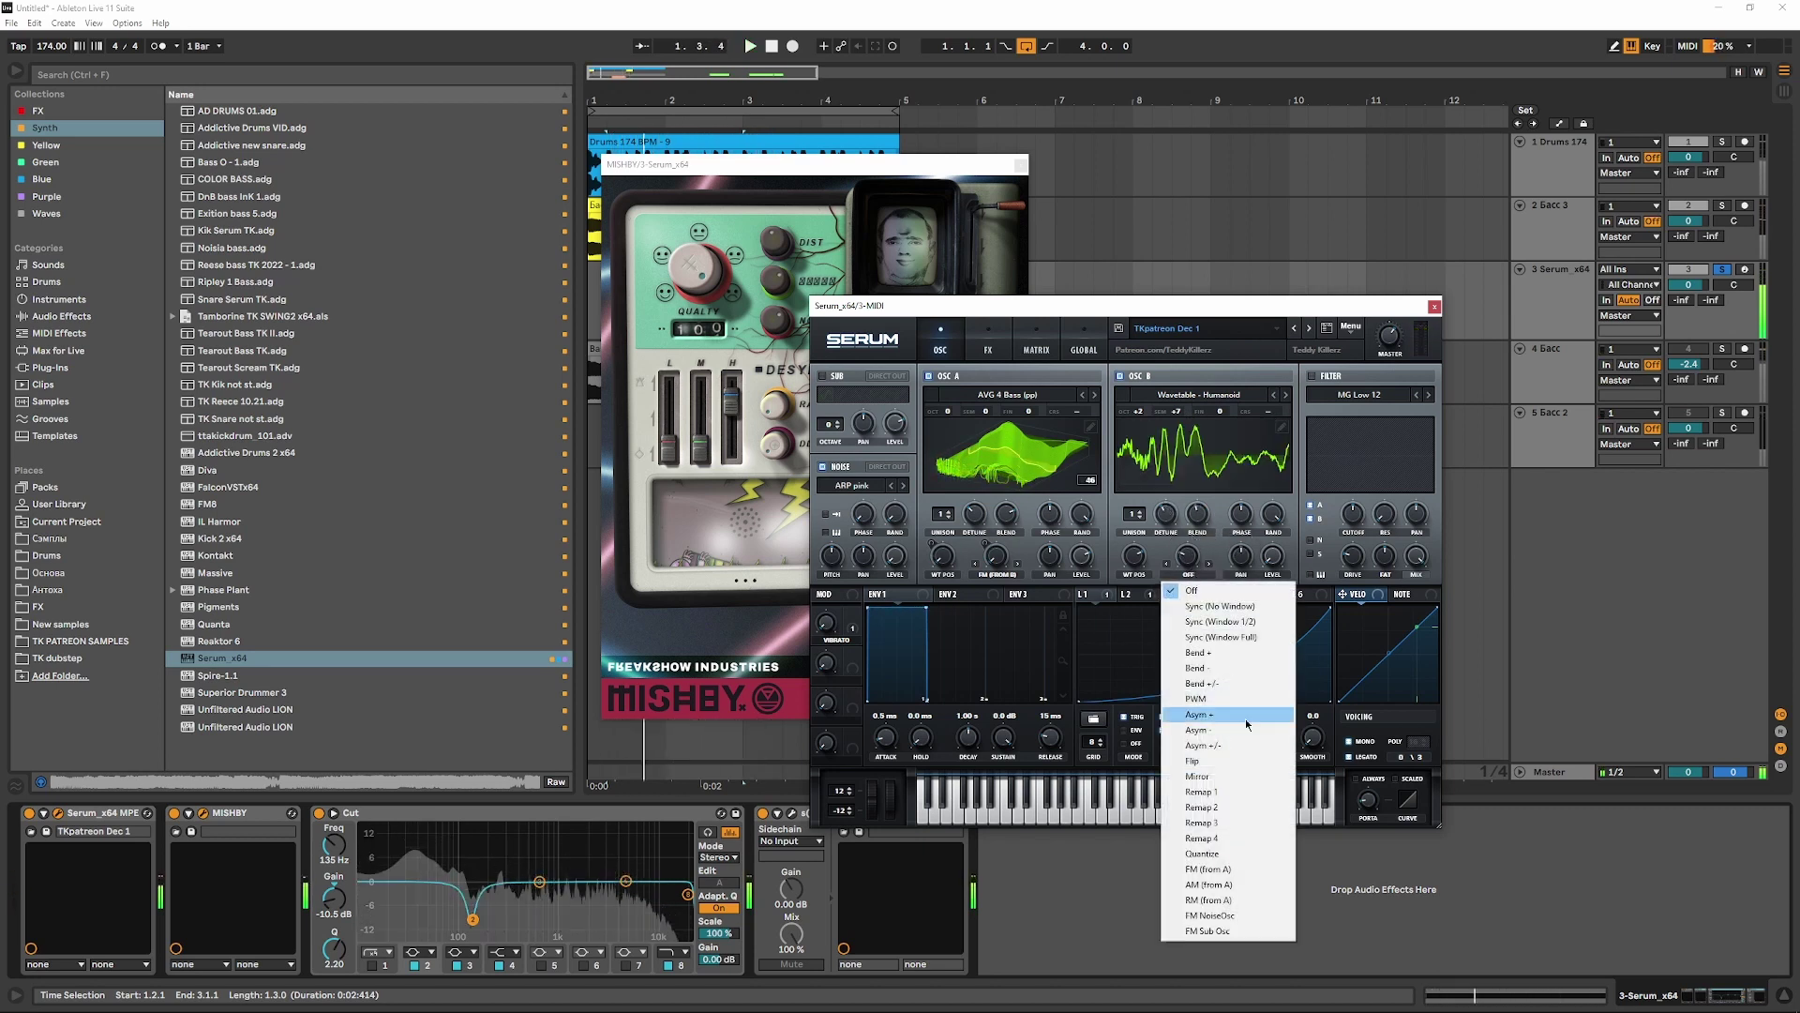
pyautogui.click(1211, 734)
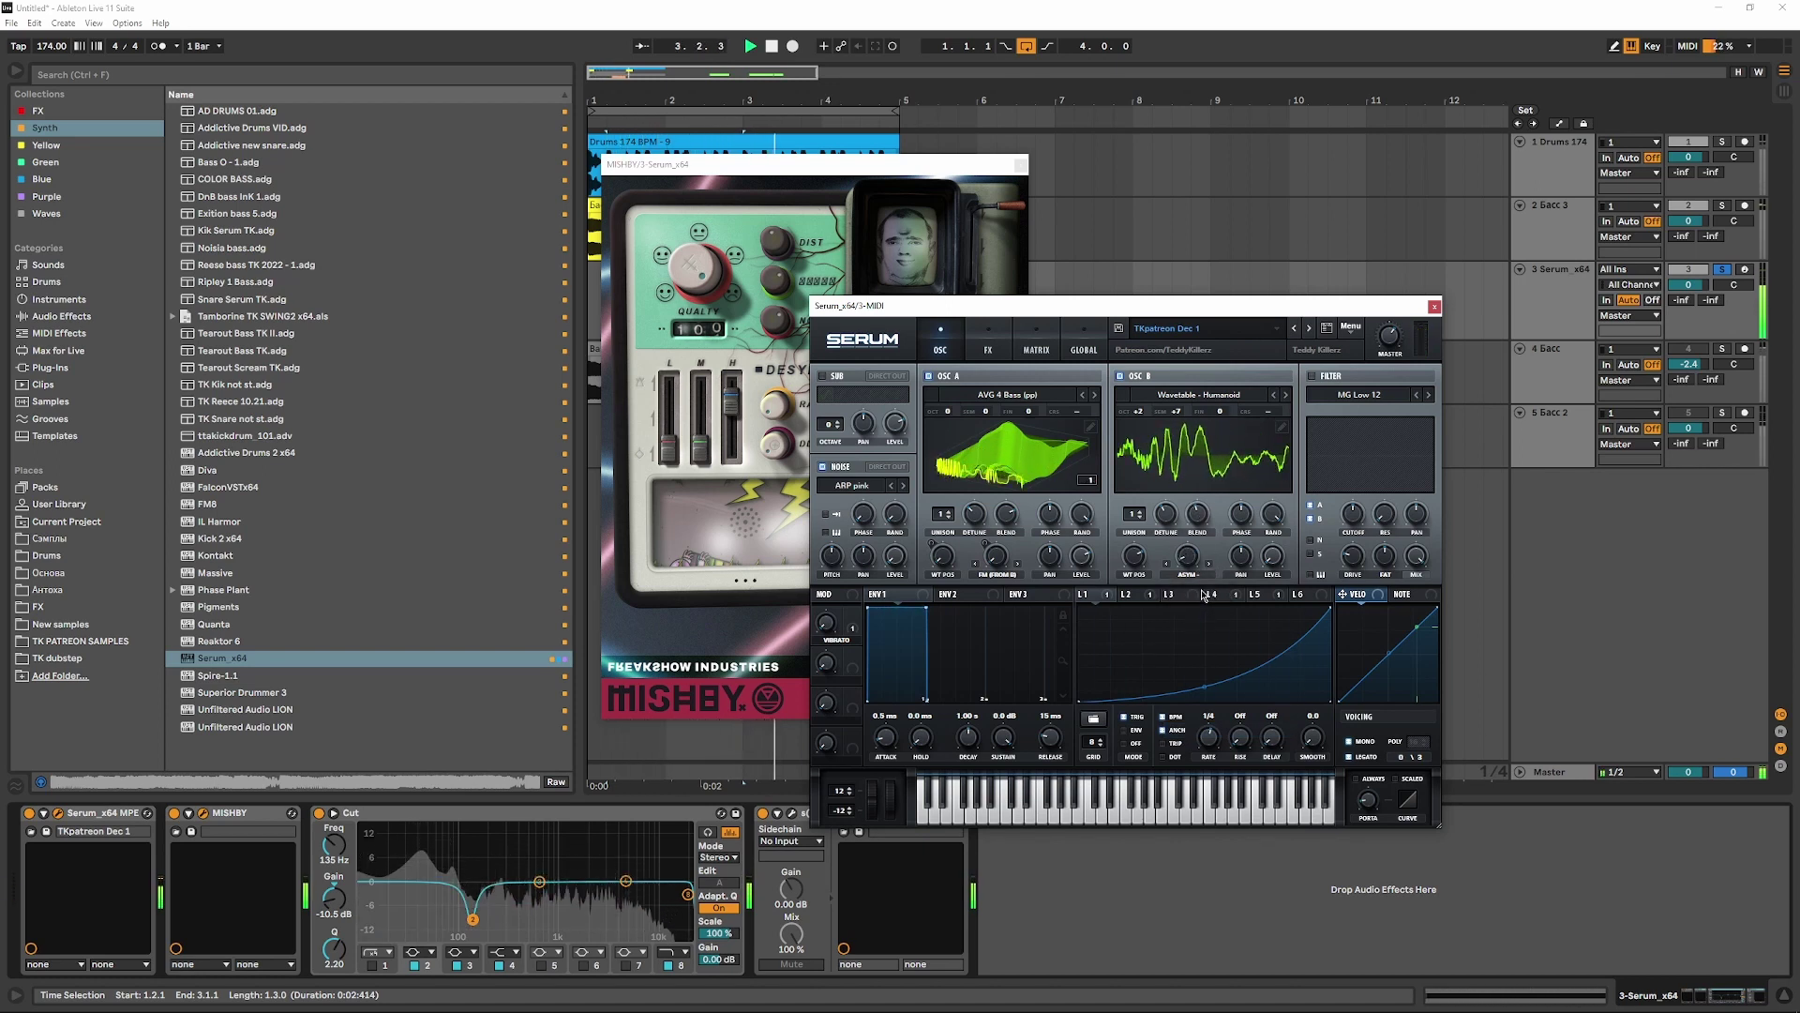
pyautogui.moveTo(1189, 556); pyautogui.dragTo(1188, 555)
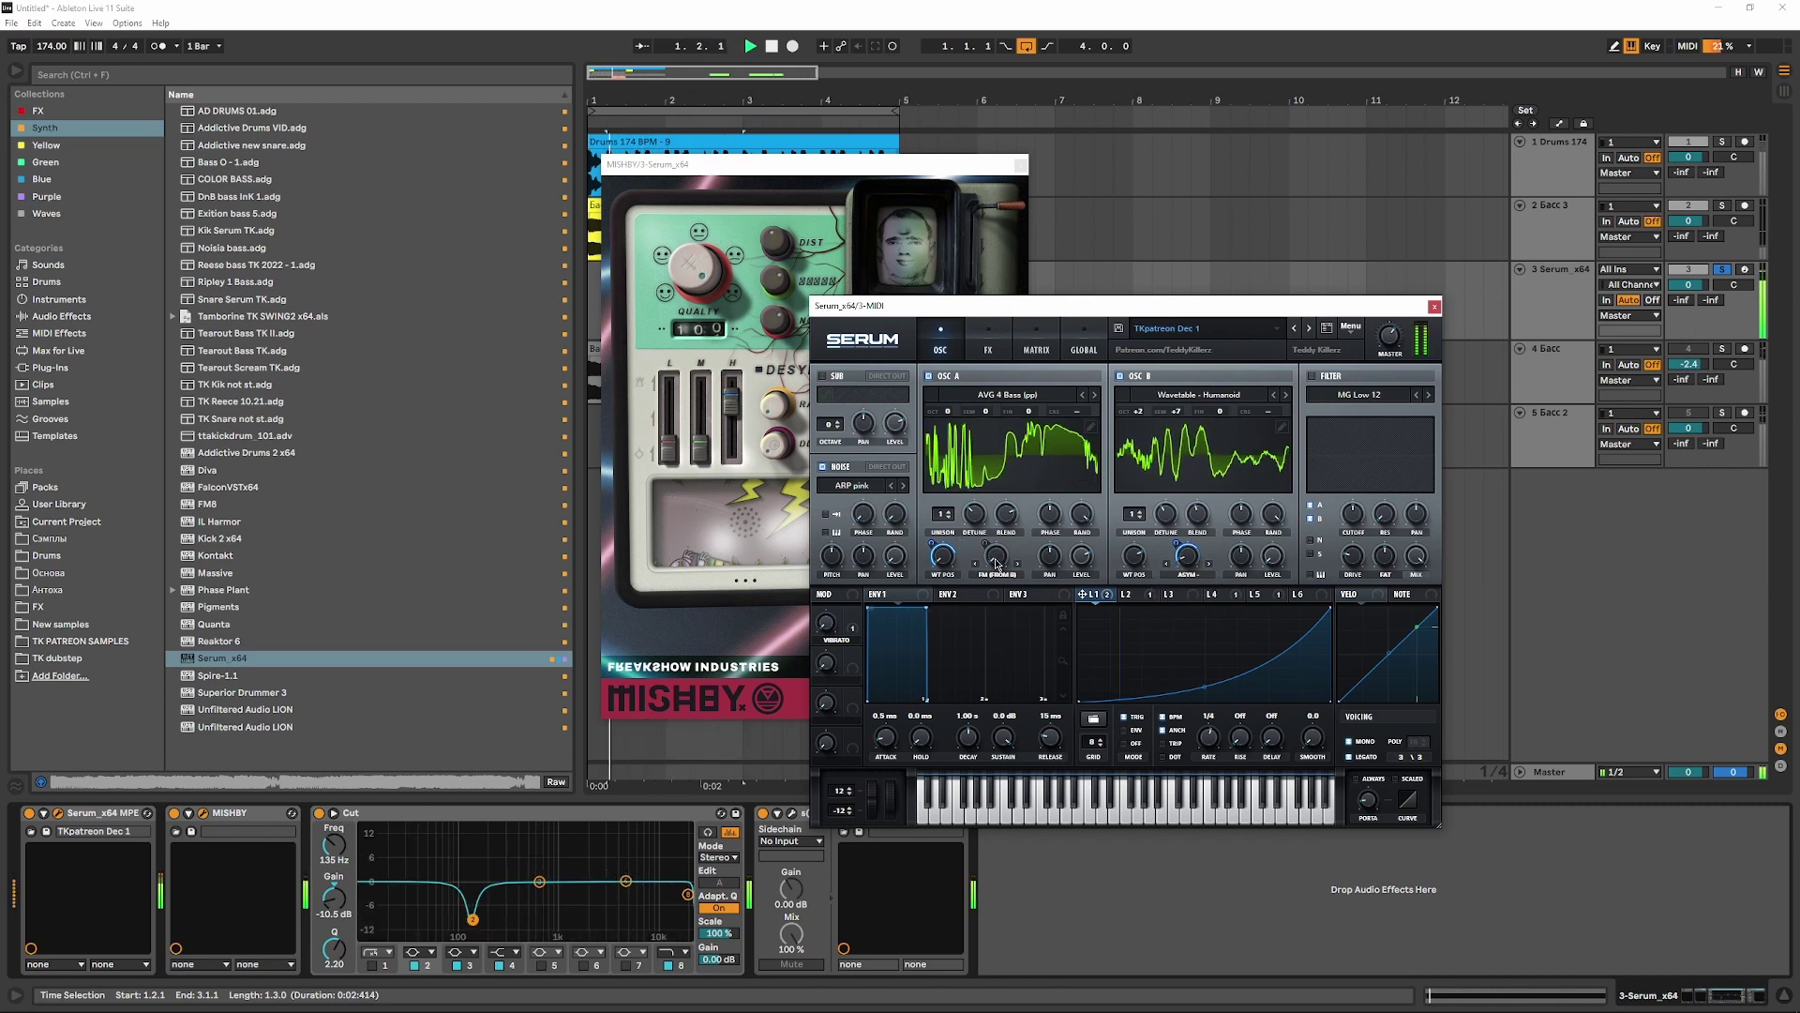
pyautogui.moveTo(931, 544); pyautogui.dragTo(929, 581)
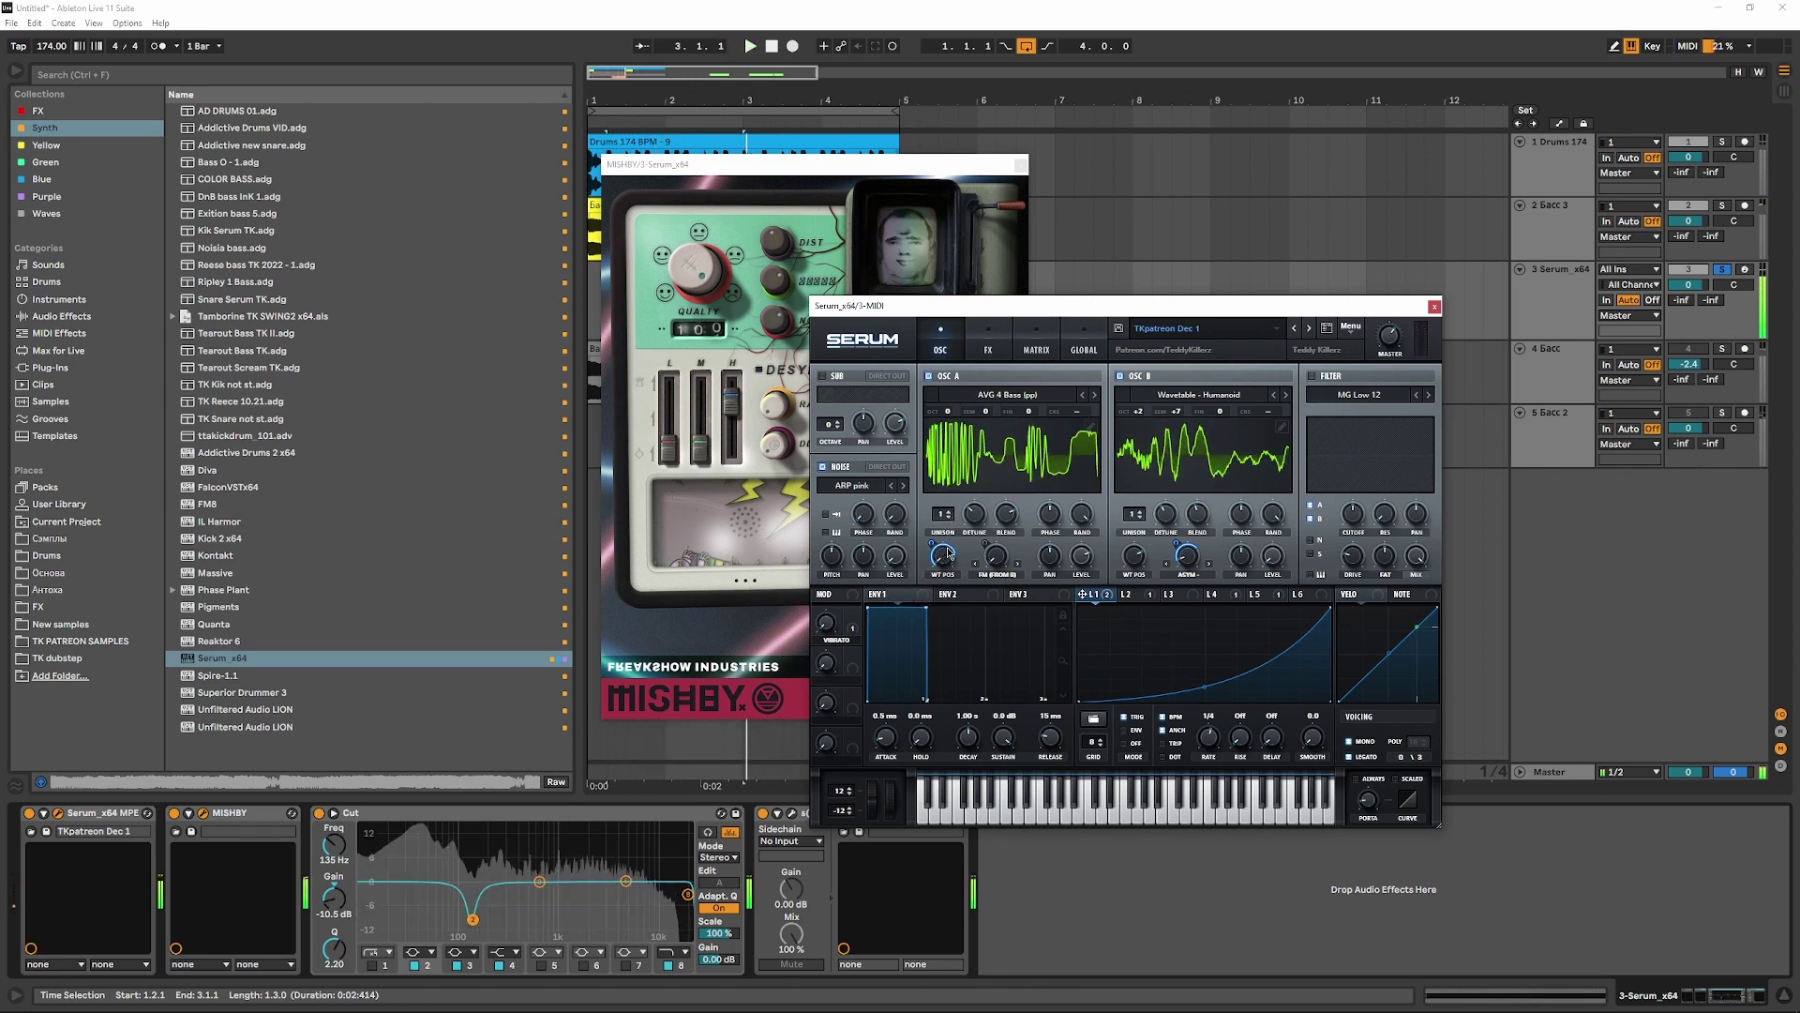
# - Boost the Cut equalizer's upper band by 3.60 dB at 3.83 kHz and replay the sound
pyautogui.moveTo(626, 881); pyautogui.dragTo(668, 866)
pyautogui.moveTo(556, 928); pyautogui.dragTo(614, 868)
pyautogui.press('space')
pyautogui.press('space')
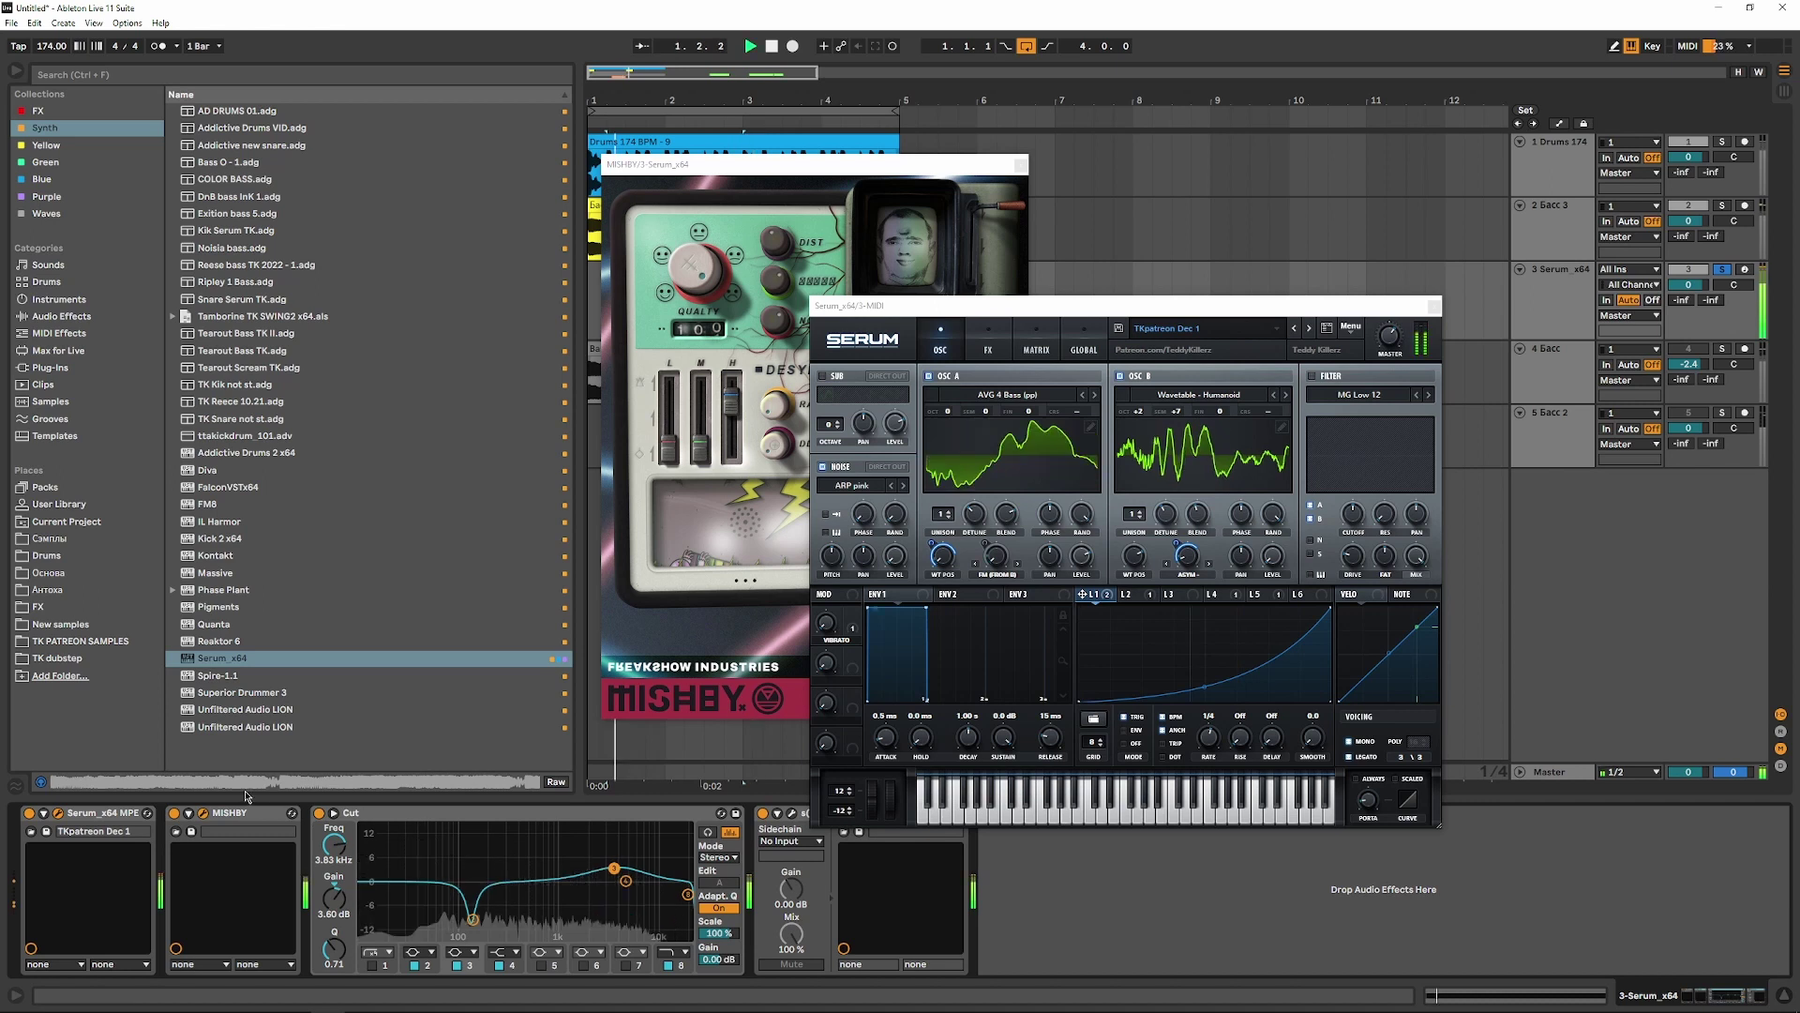
# - Enable Serum's phaser effect and set its phase to 147 degrees, depth to 77% and mix to 11% while playing
pyautogui.click(990, 330)
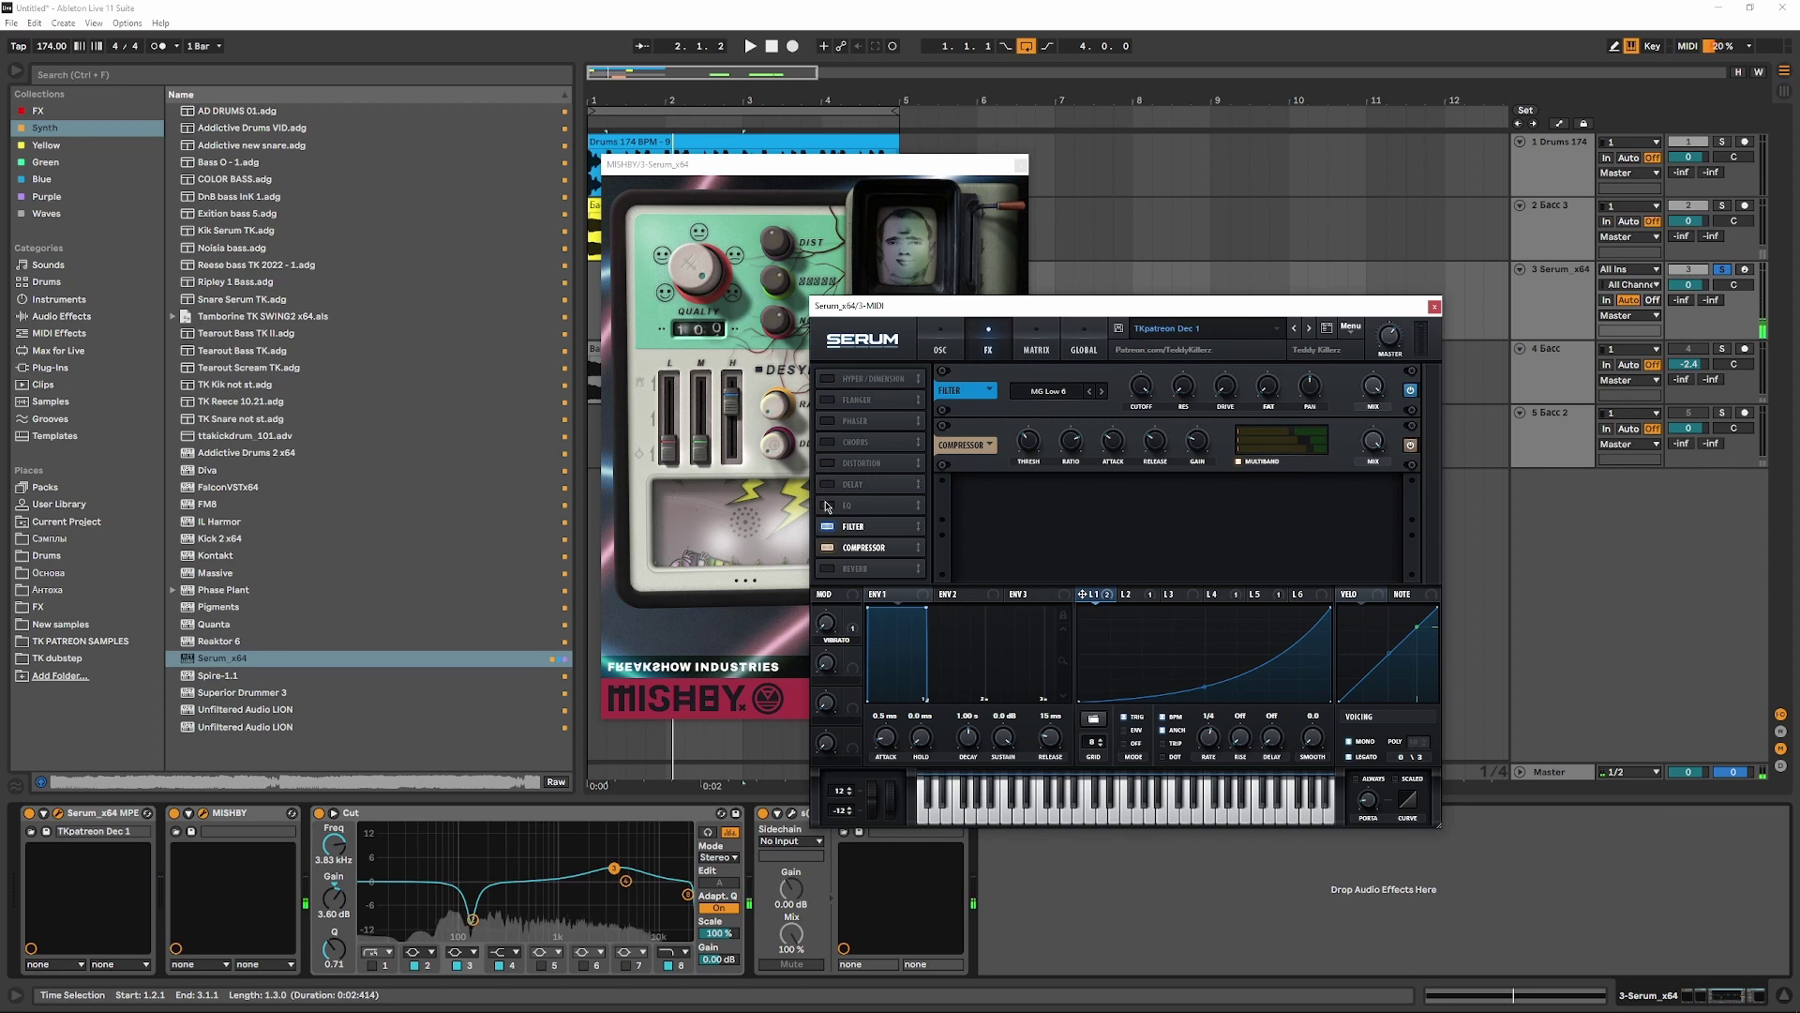
pyautogui.click(827, 421)
pyautogui.press('space')
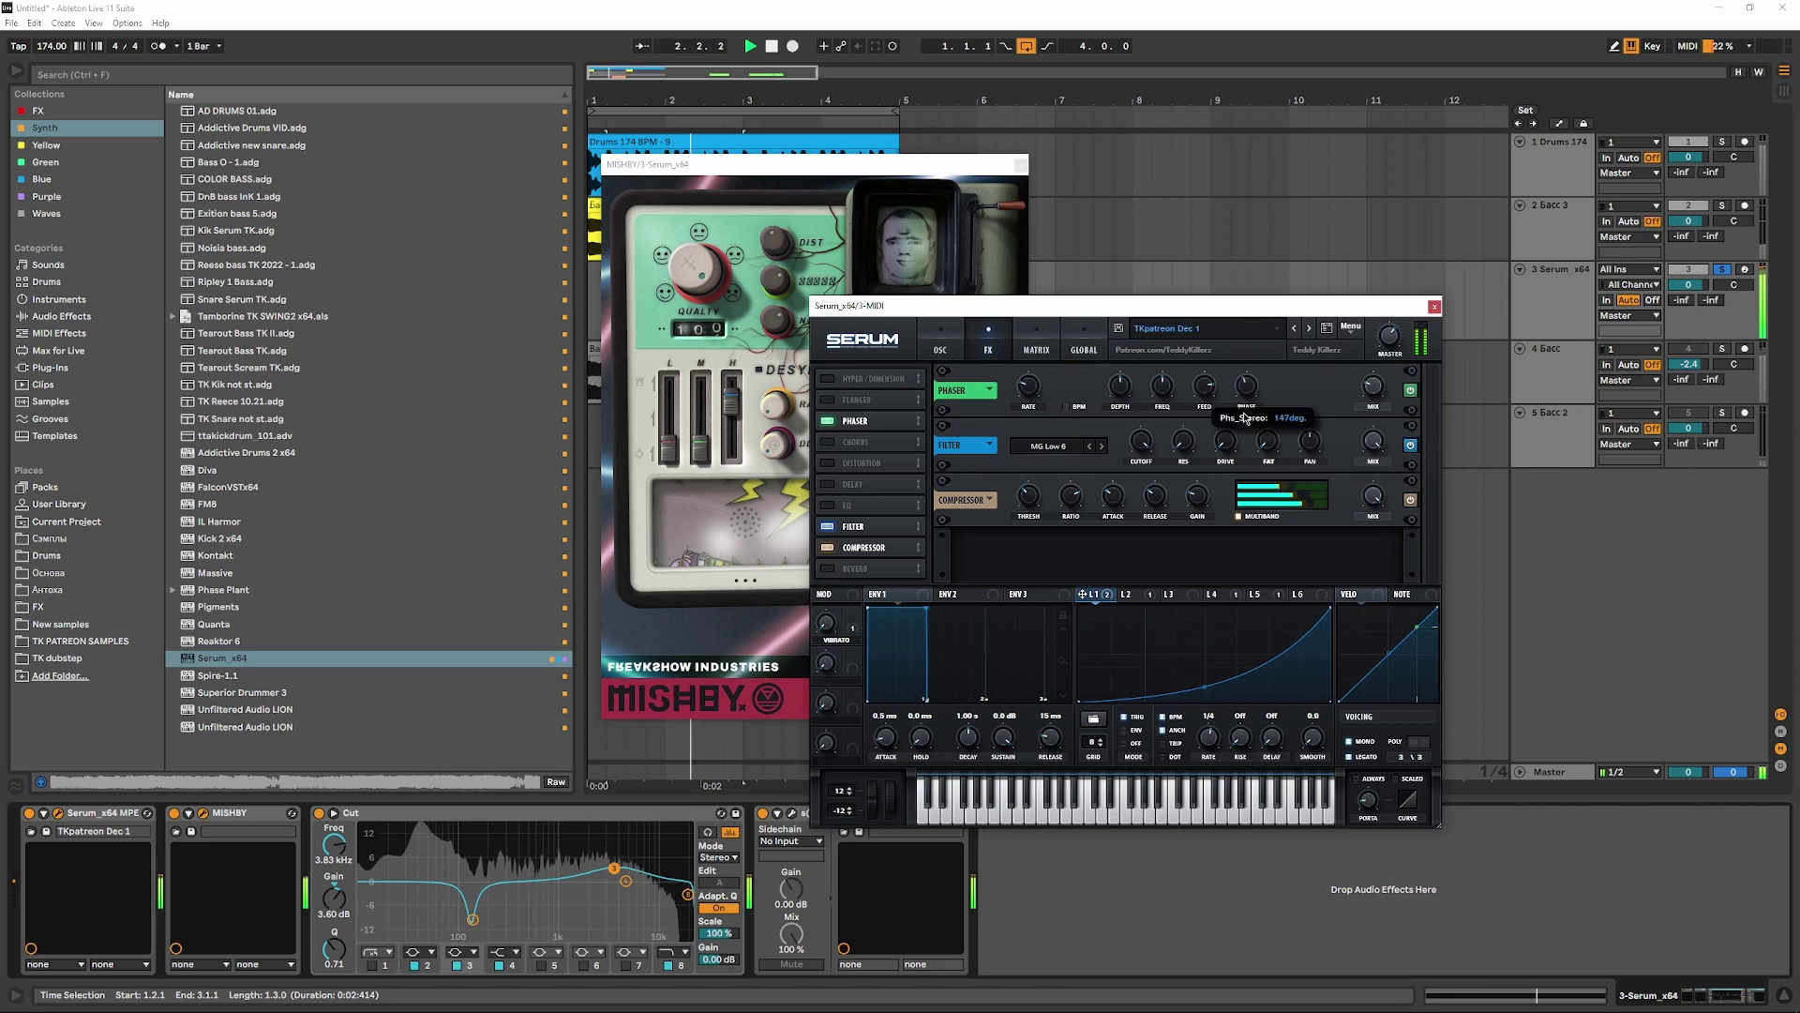
pyautogui.moveTo(1167, 392); pyautogui.dragTo(1137, 340)
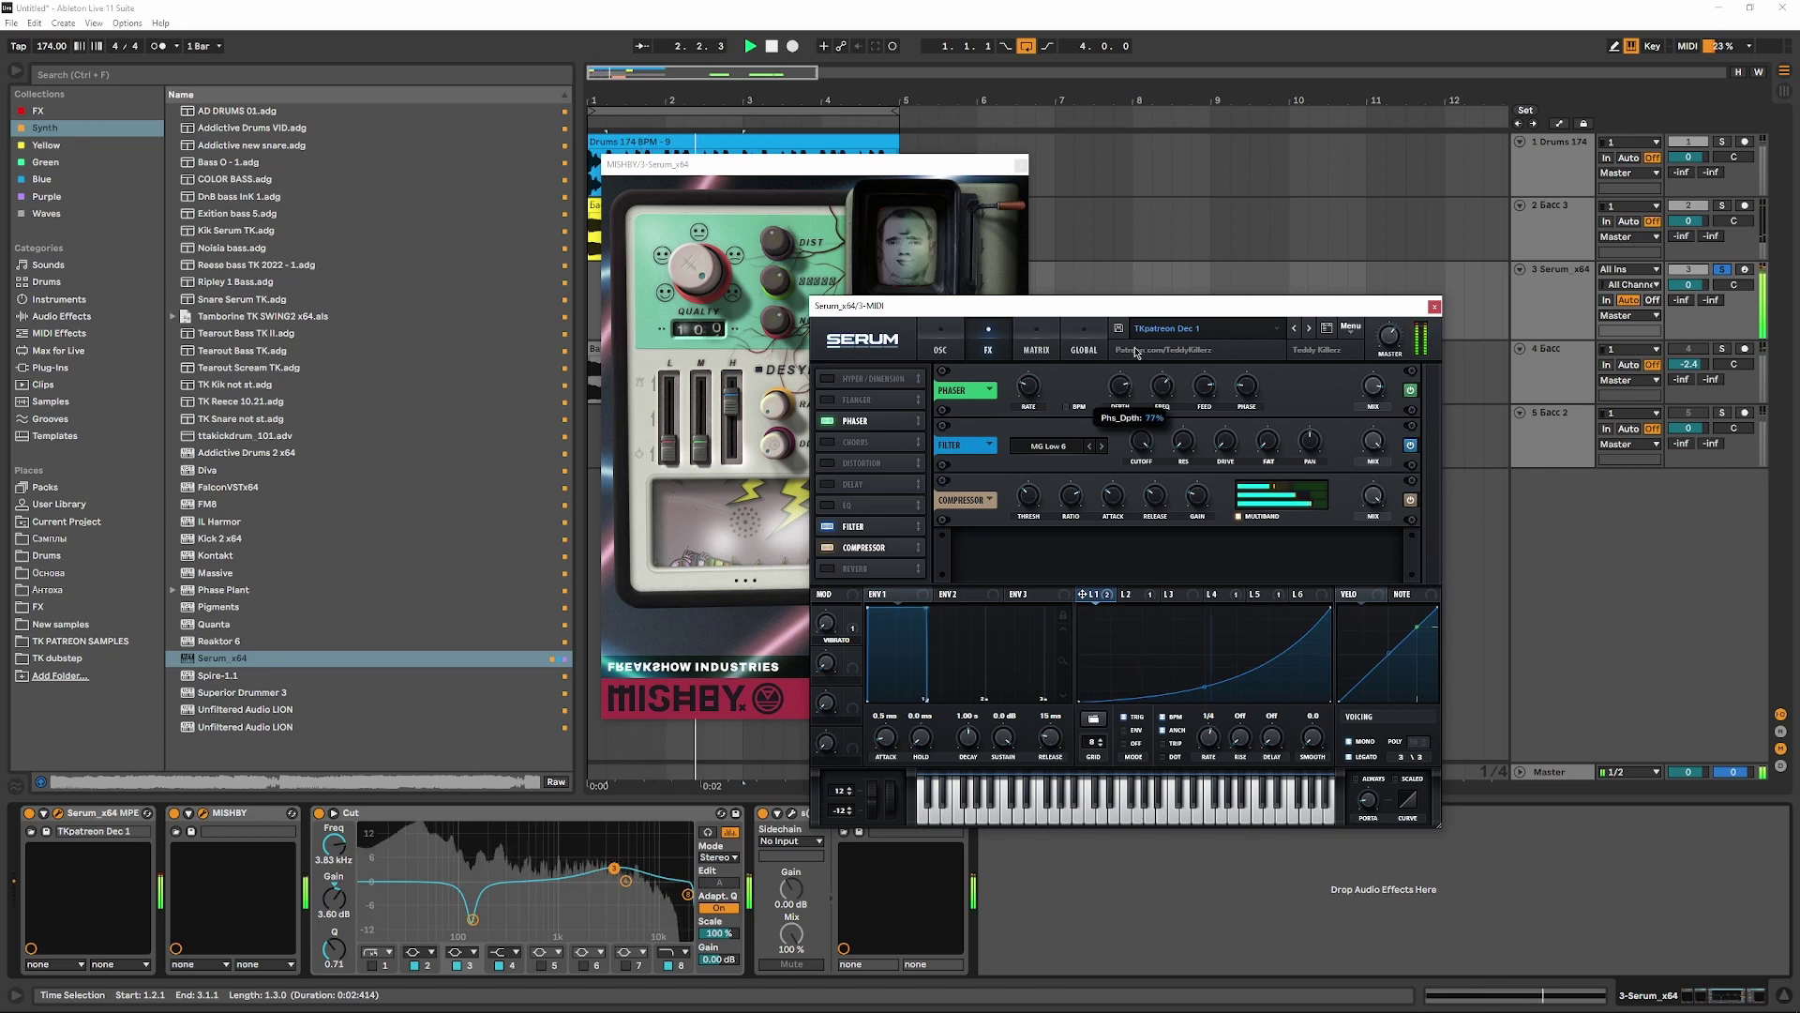
pyautogui.press('space')
pyautogui.press('space')
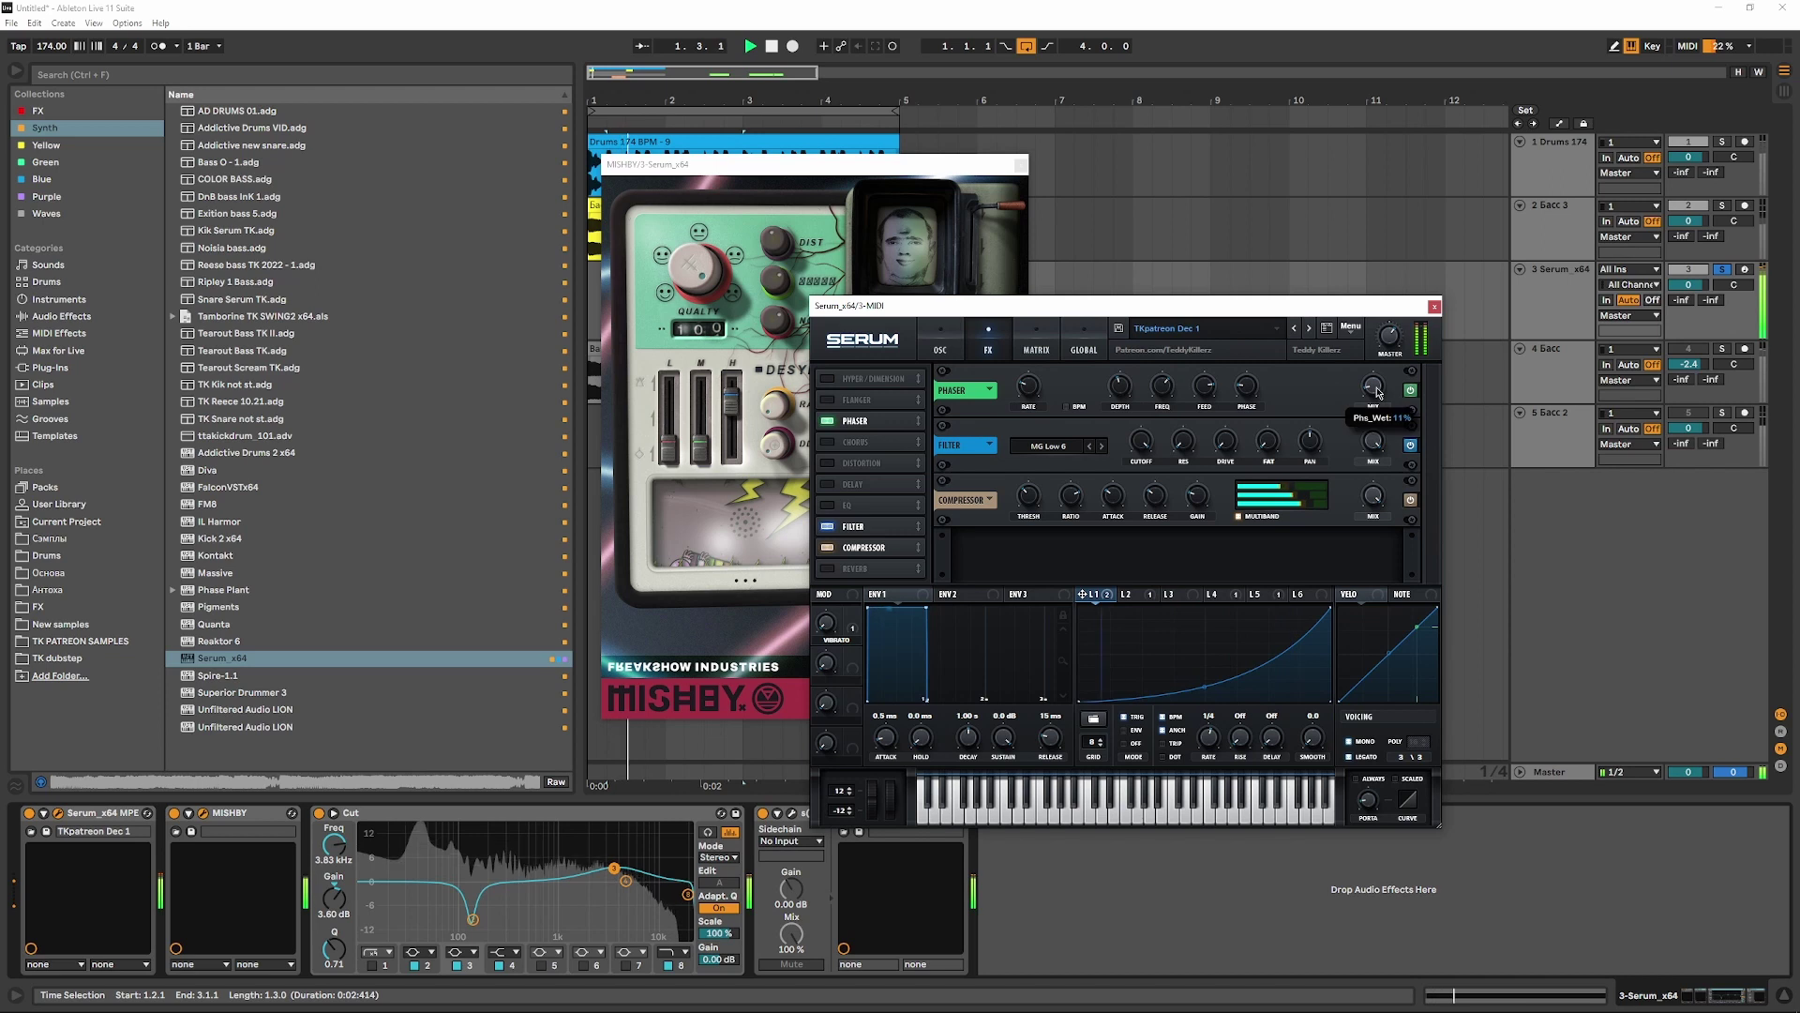
# - Stop playback, close the Serum and MISHBY windows, and open the Serum track's MIDI clip in an enlarged note editor
pyautogui.press('space')
pyautogui.click(1435, 307)
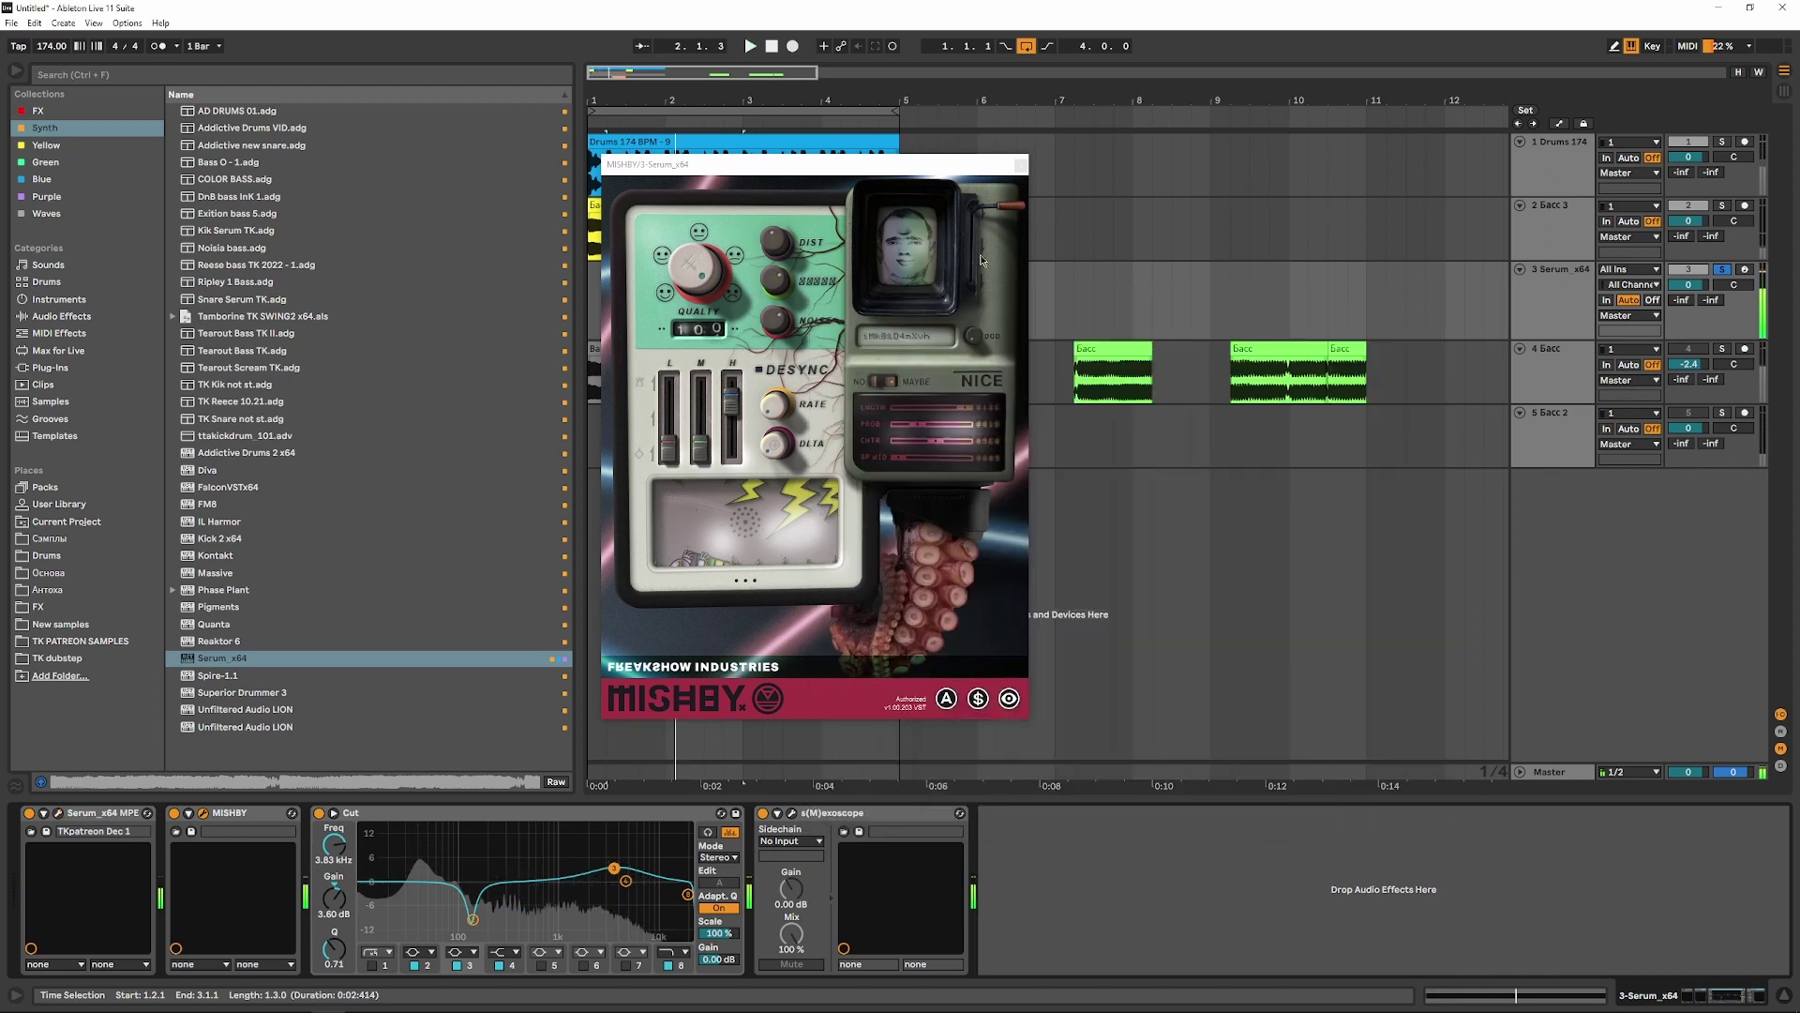
pyautogui.click(1021, 165)
pyautogui.click(656, 272)
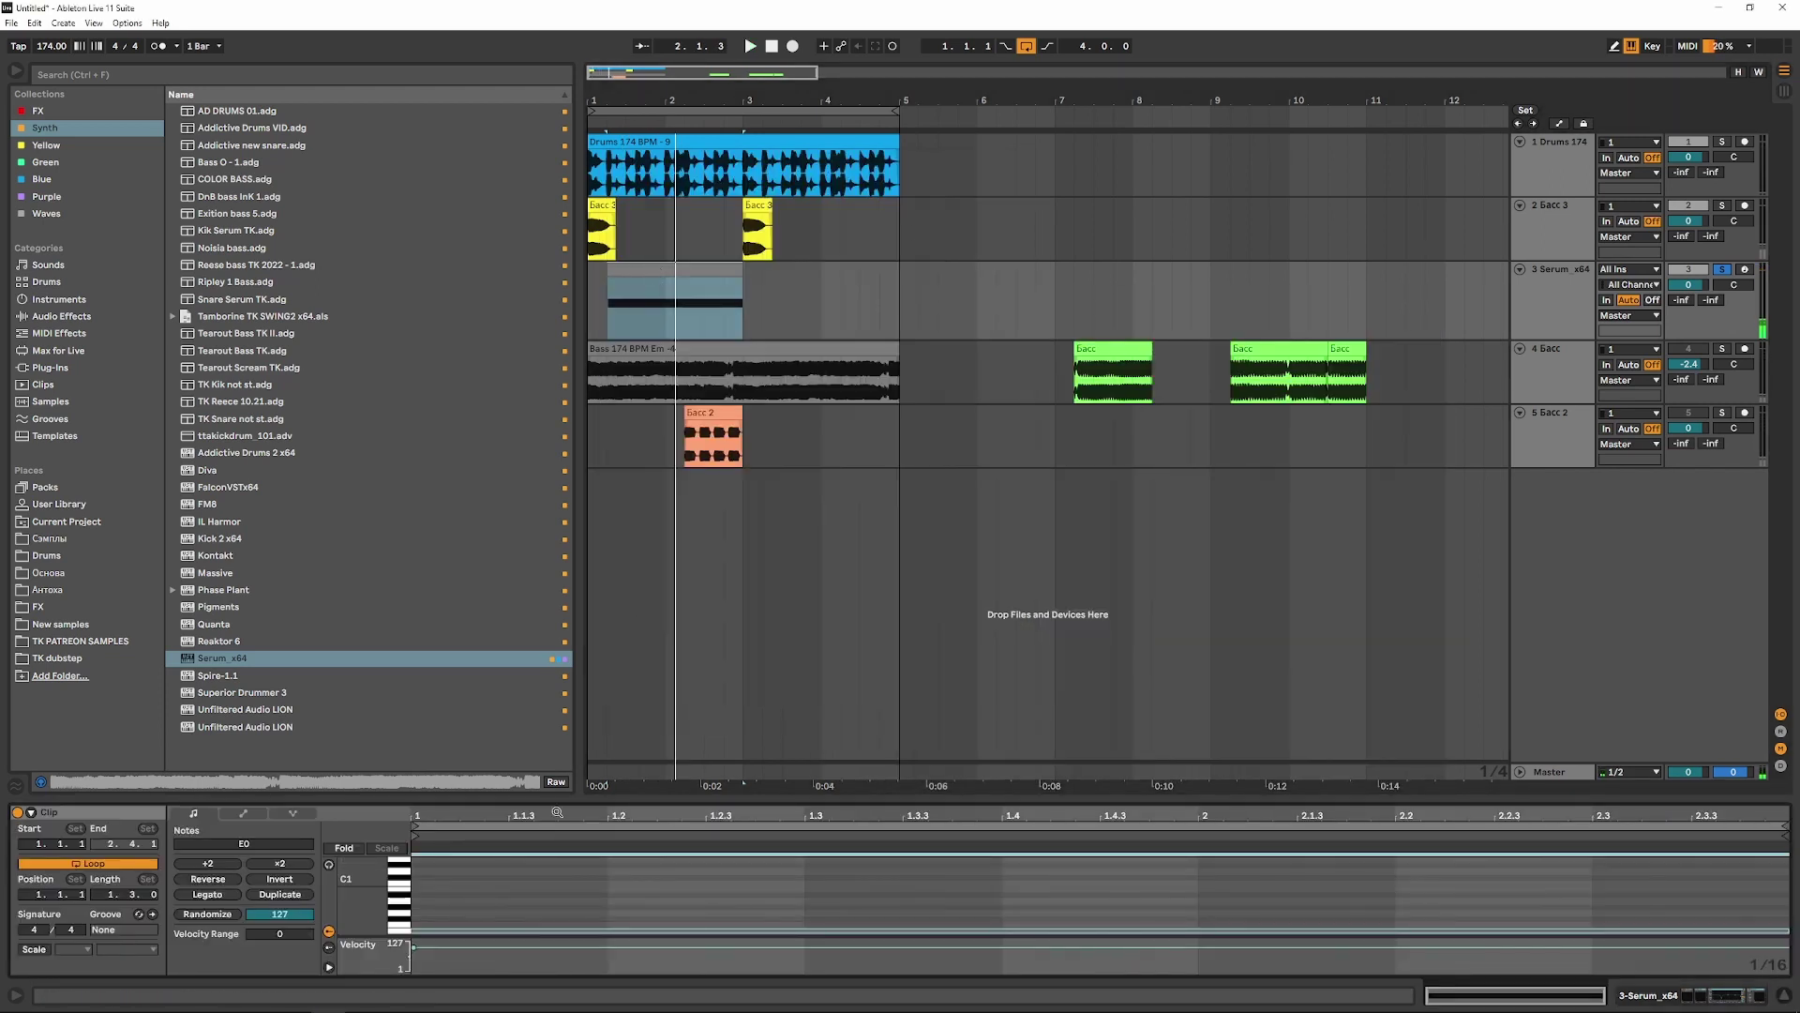
pyautogui.moveTo(561, 799); pyautogui.dragTo(598, 419)
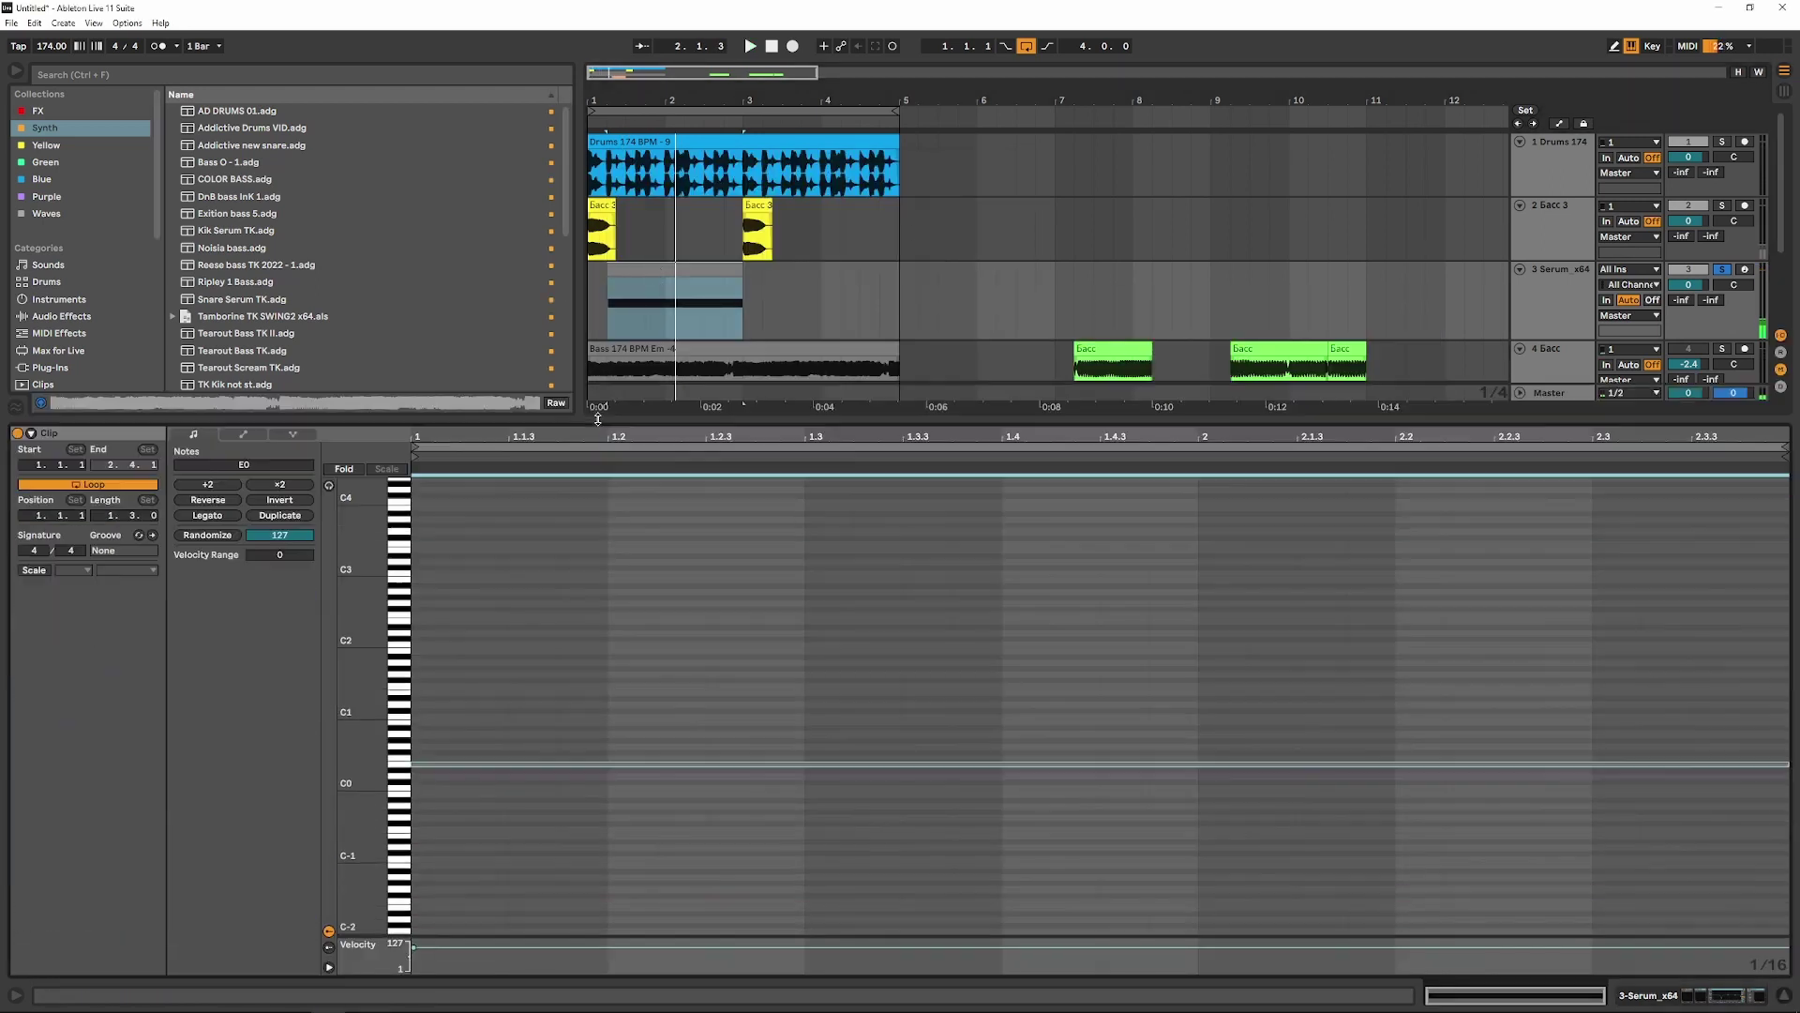
# - Add a C1 note from 1.1.1 to 1.2.3, move the E0 note's start to 1.2, and audition the bass pattern
pyautogui.doubleClick(417, 718)
pyautogui.press('space')
pyautogui.moveTo(459, 716)
pyautogui.mouseDown()
pyautogui.moveTo(691, 716)
pyautogui.moveTo(605, 720)
pyautogui.mouseUp()
pyautogui.press('space')
pyautogui.press('space')
pyautogui.moveTo(415, 765); pyautogui.dragTo(705, 716)
pyautogui.press('space')
pyautogui.press('space')
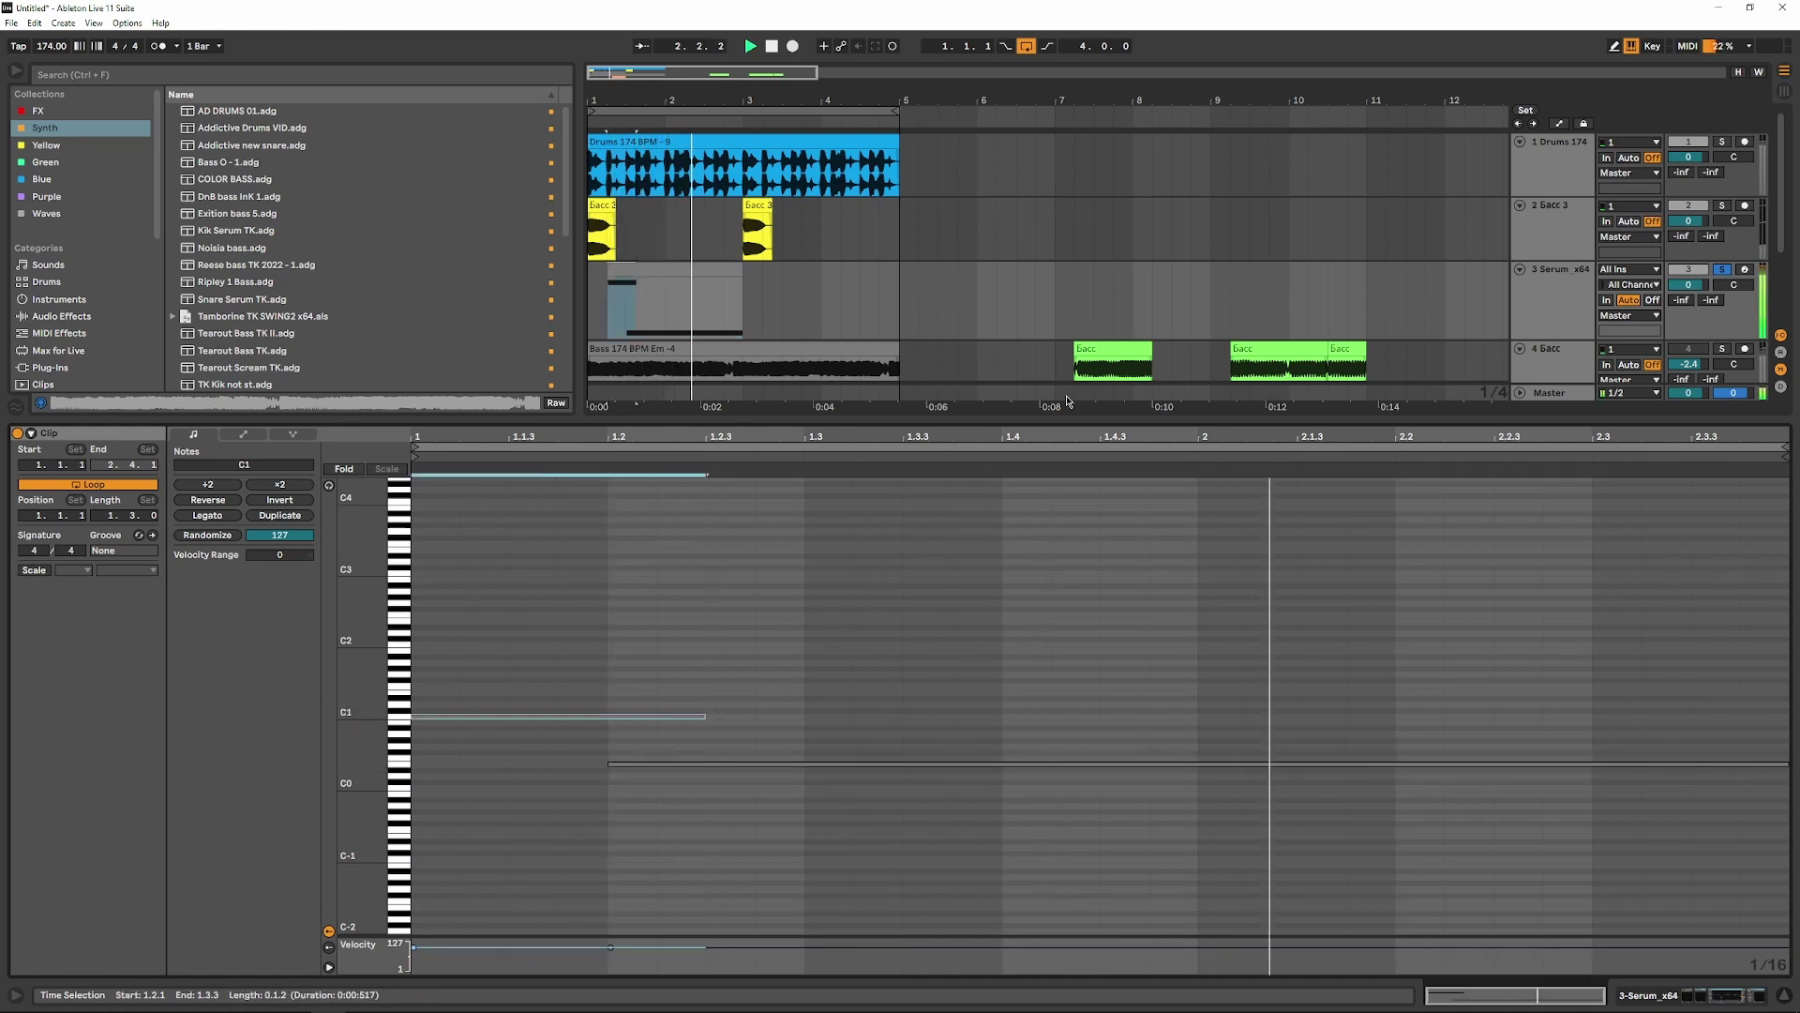
pyautogui.moveTo(361, 732); pyautogui.dragTo(392, 731)
pyautogui.press('space')
pyautogui.press('space')
pyautogui.press('space')
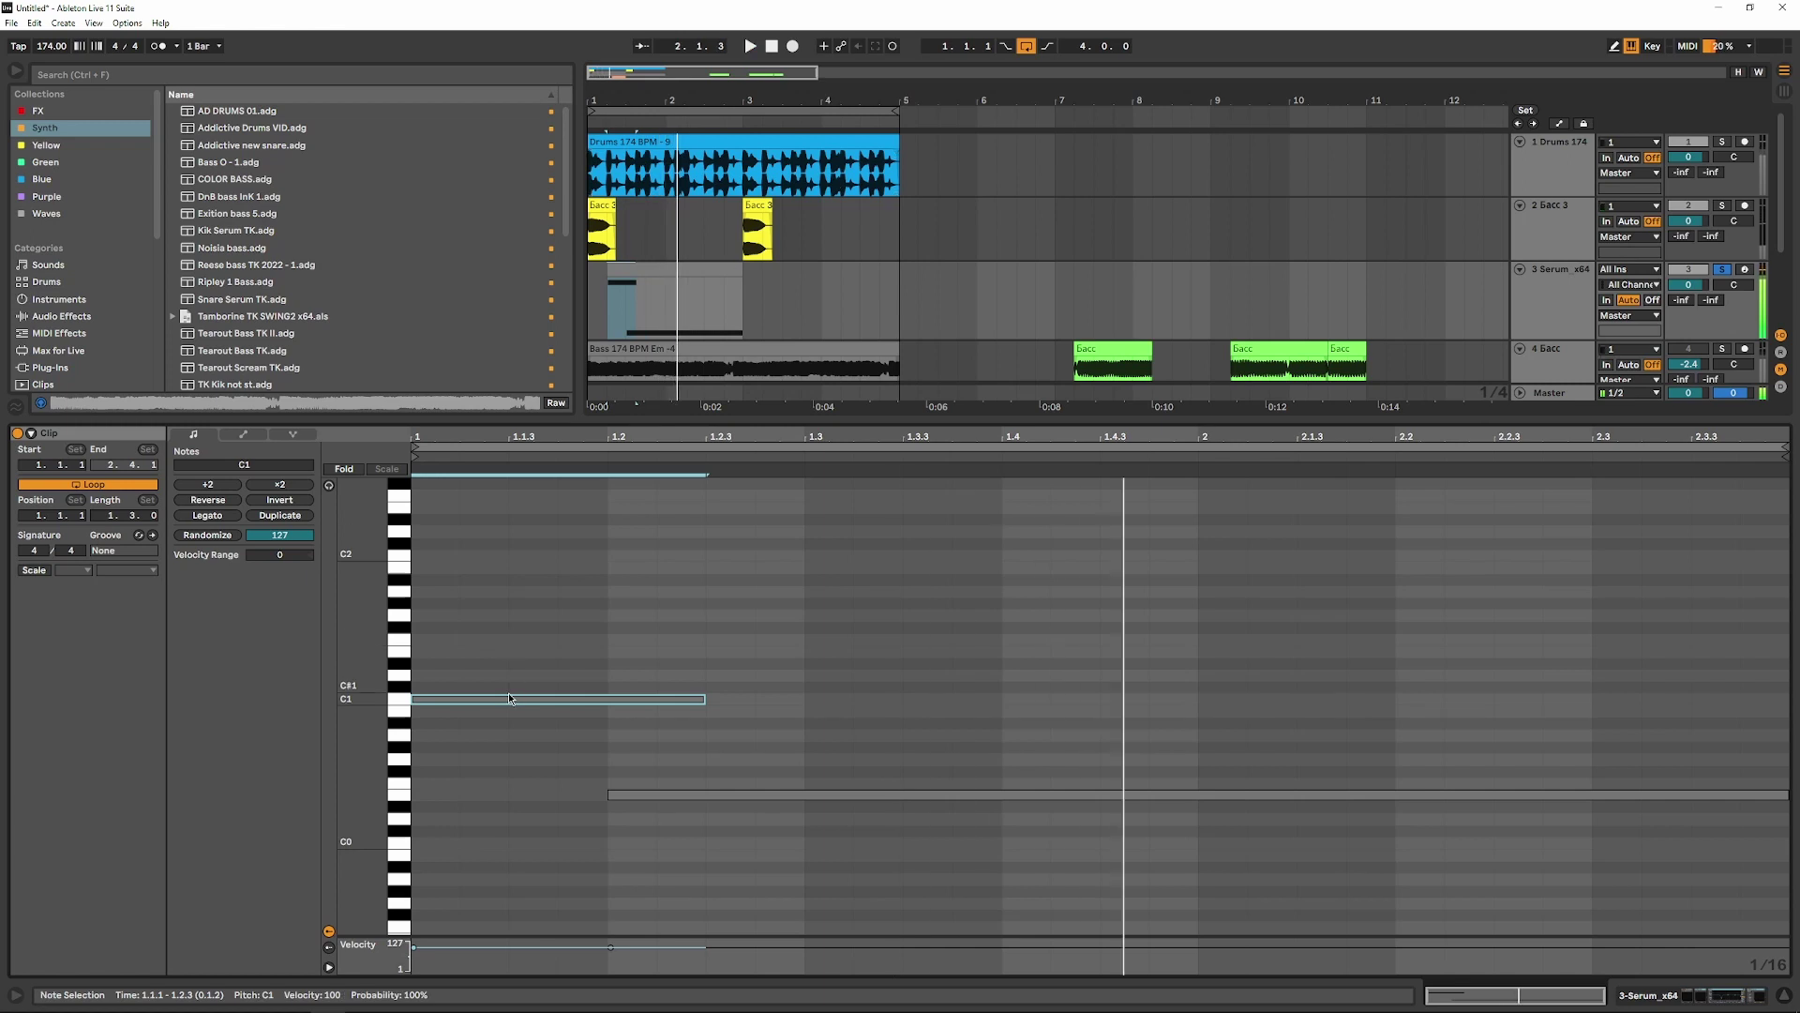
pyautogui.press('space')
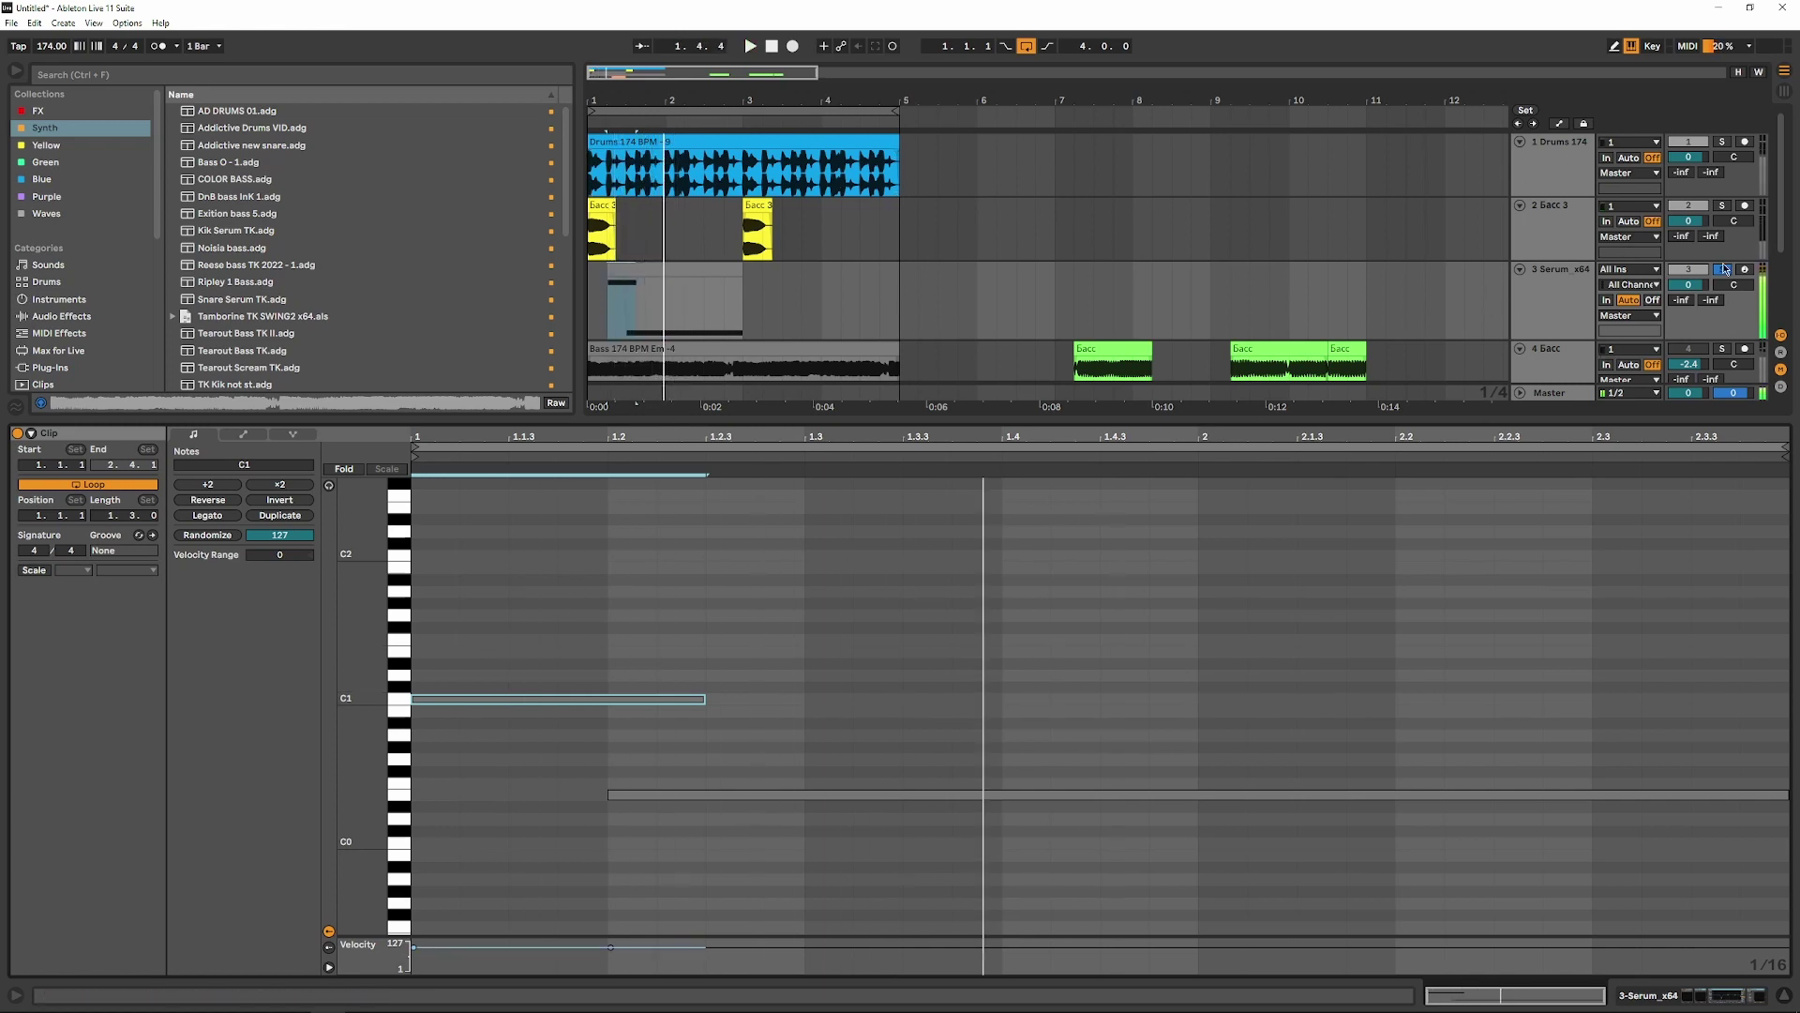
# - Unsolo the Serum track and shorten the arrangement loop to two bars
pyautogui.click(1726, 269)
pyautogui.click(591, 294)
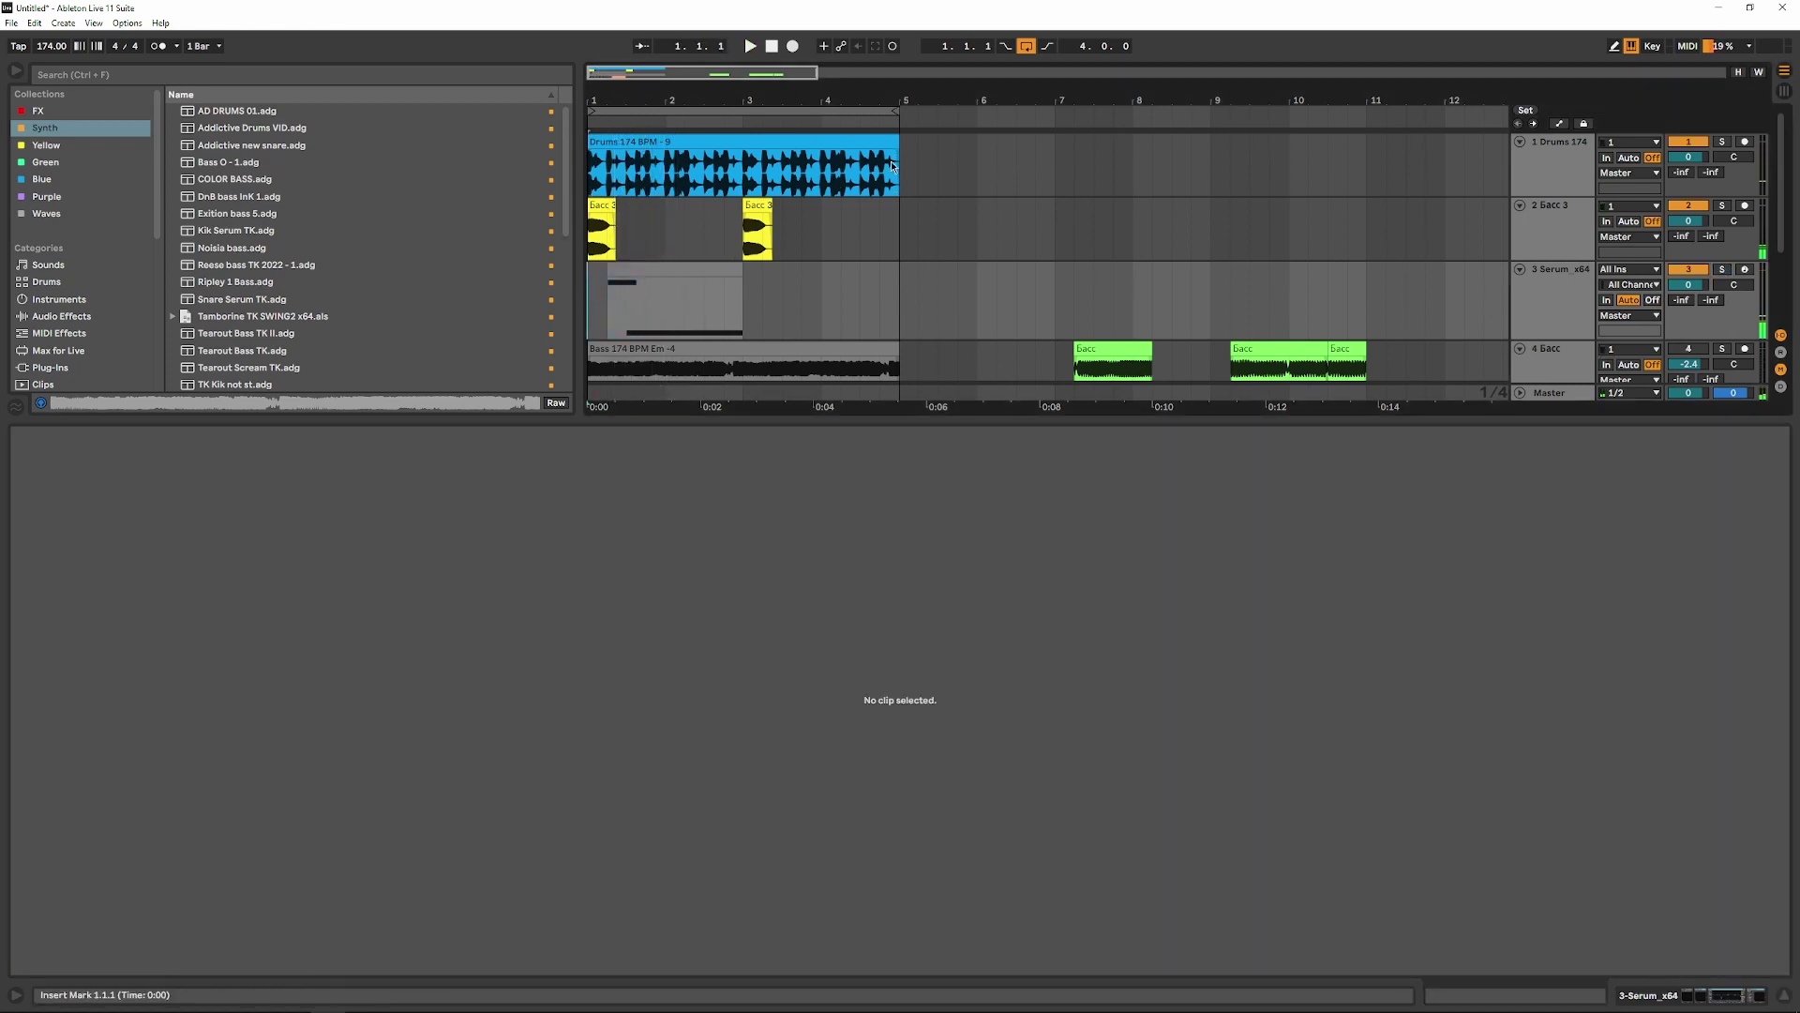
pyautogui.moveTo(902, 115); pyautogui.dragTo(745, 123)
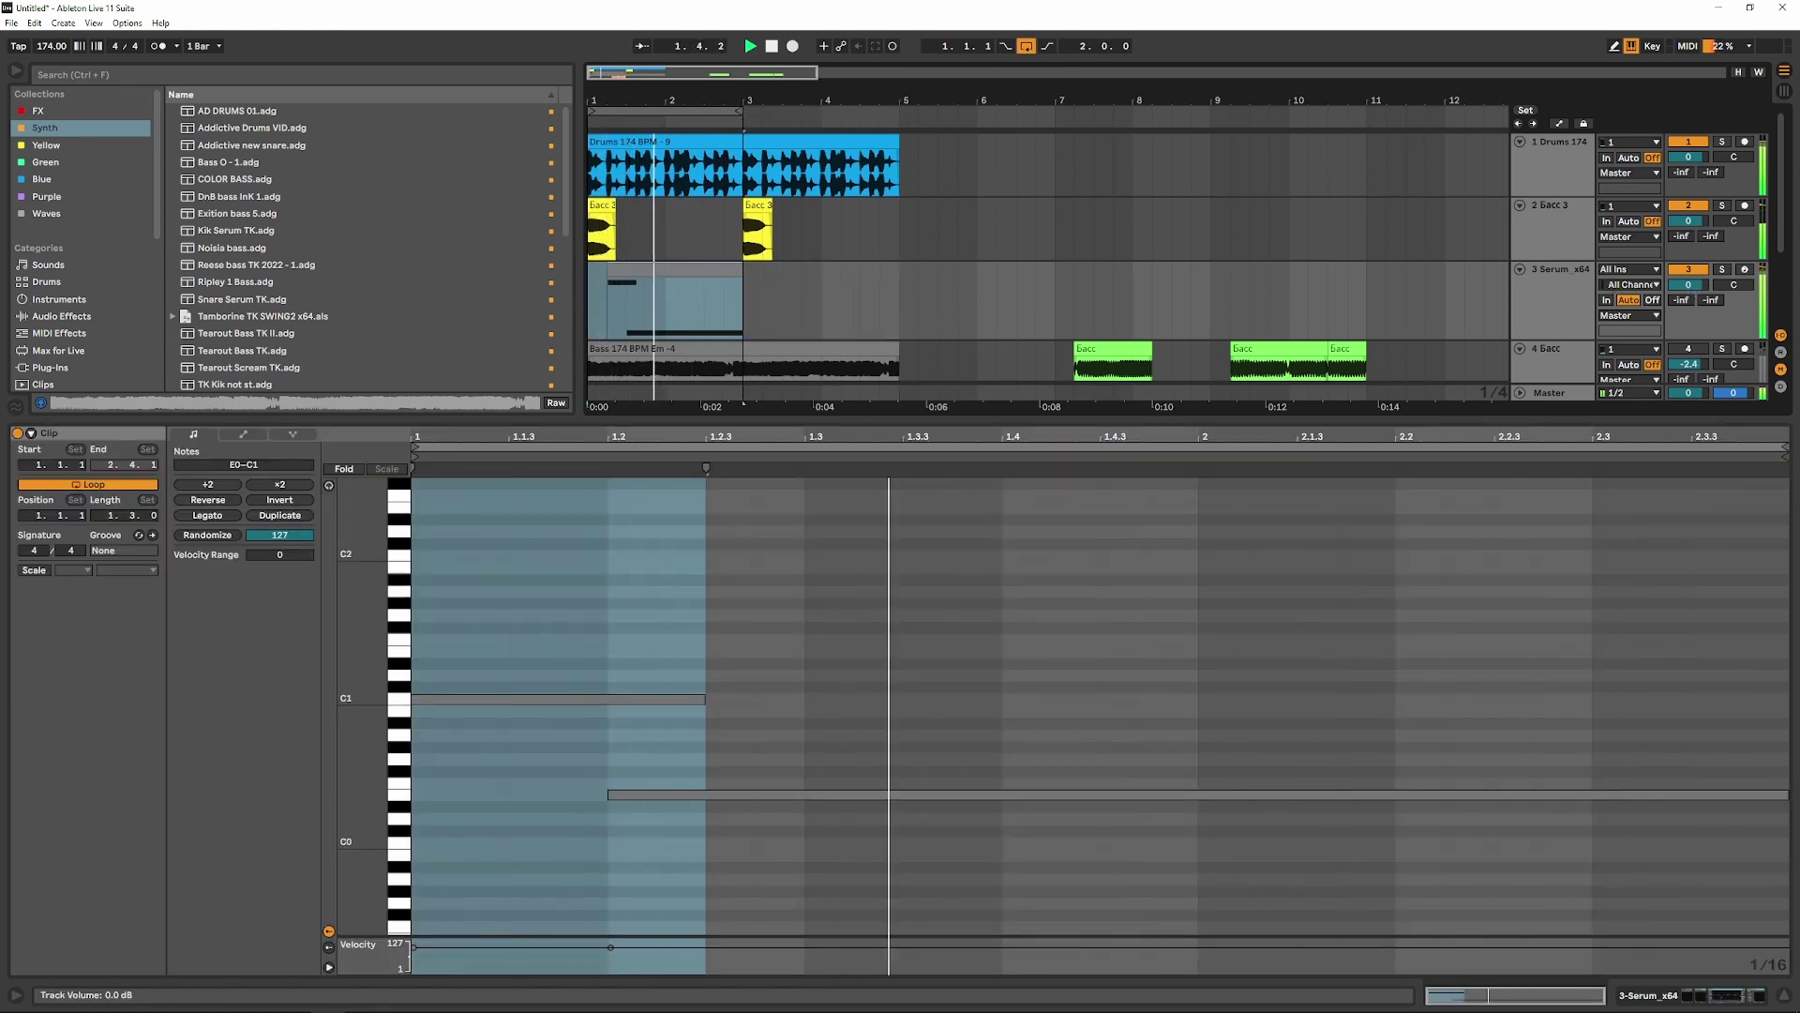
# - Raise the C1 note to E1, start the E0 note at 1.3 and extend the E1 note to 1.3.2
pyautogui.moveTo(571, 699); pyautogui.dragTo(591, 658)
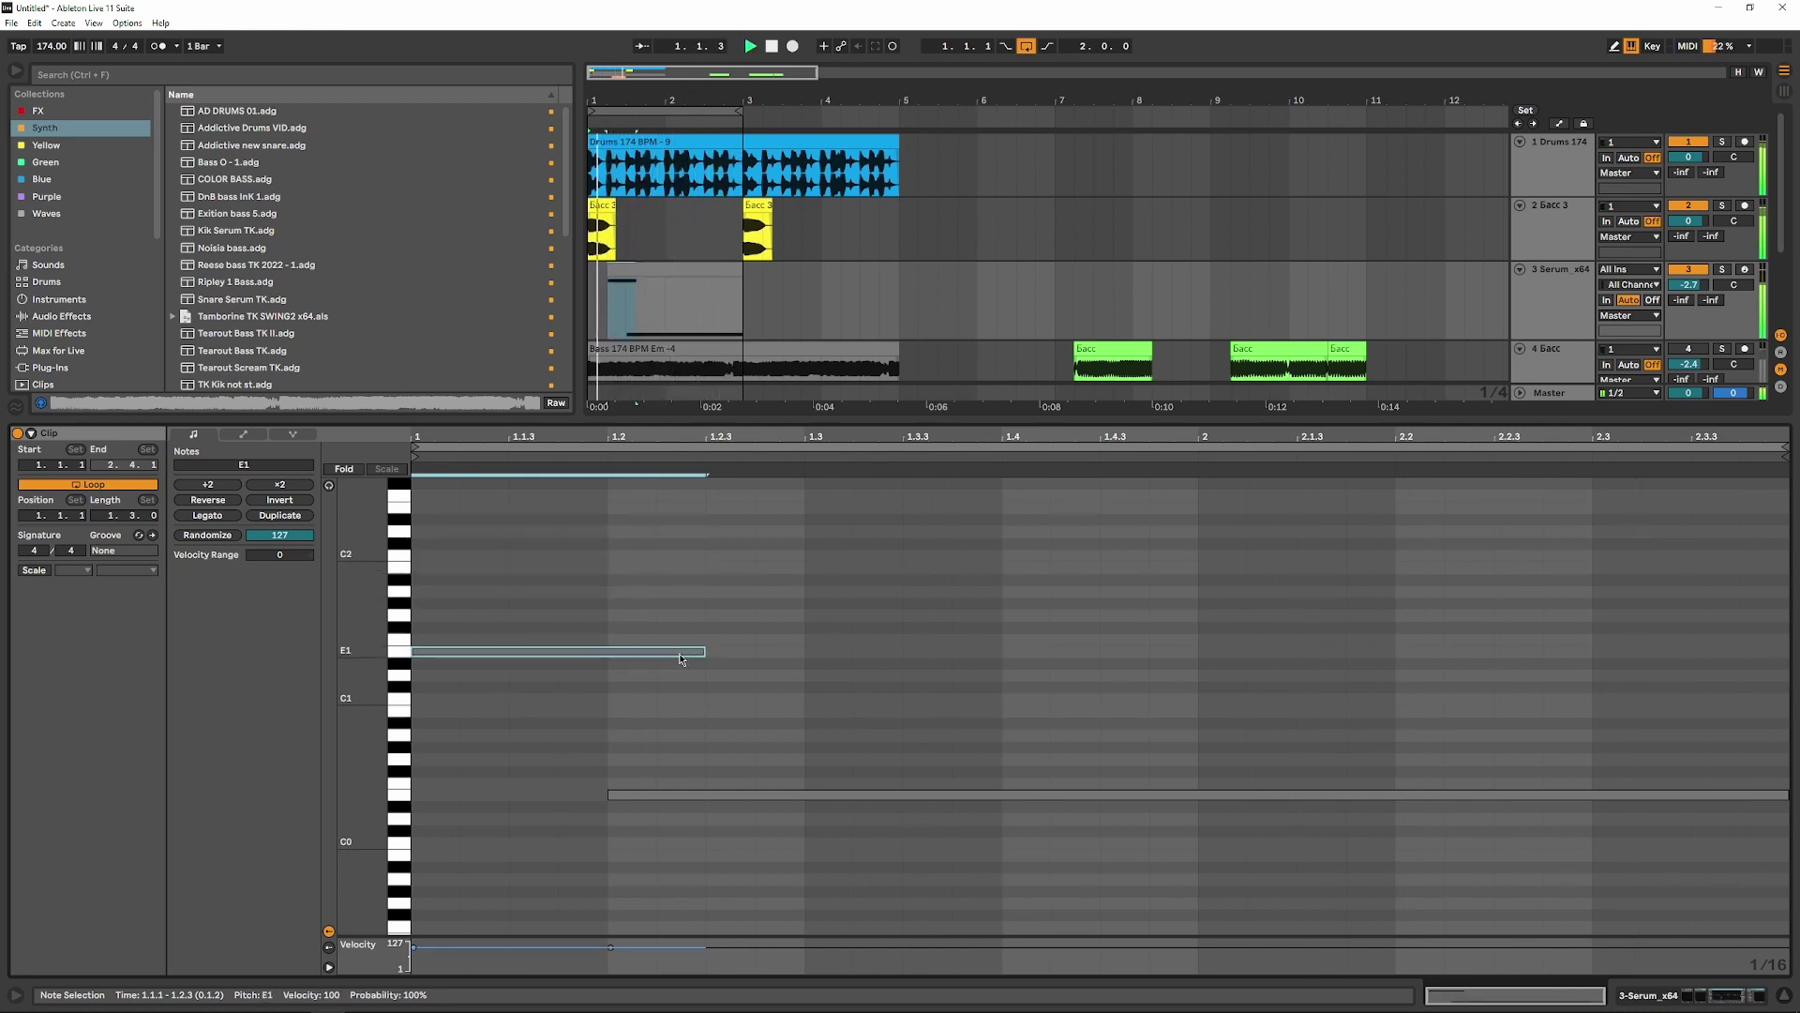
pyautogui.click(612, 795)
pyautogui.moveTo(611, 795); pyautogui.dragTo(805, 795)
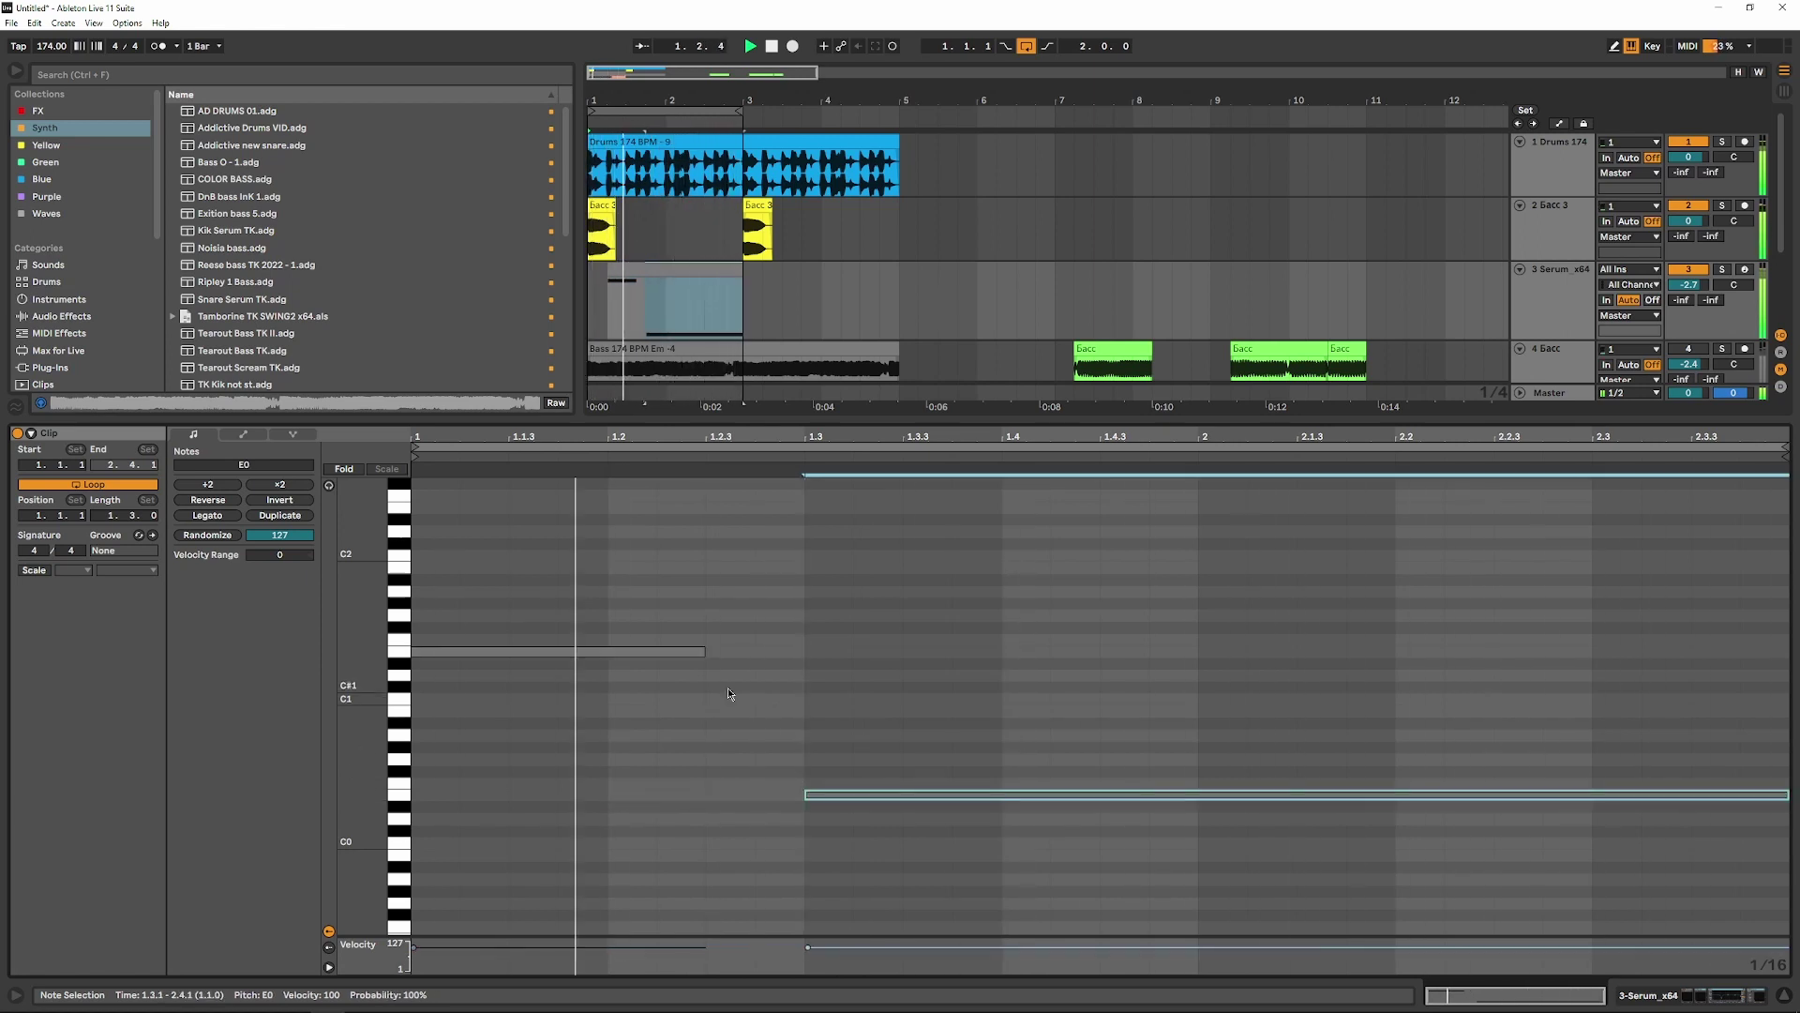
pyautogui.moveTo(705, 650); pyautogui.dragTo(855, 651)
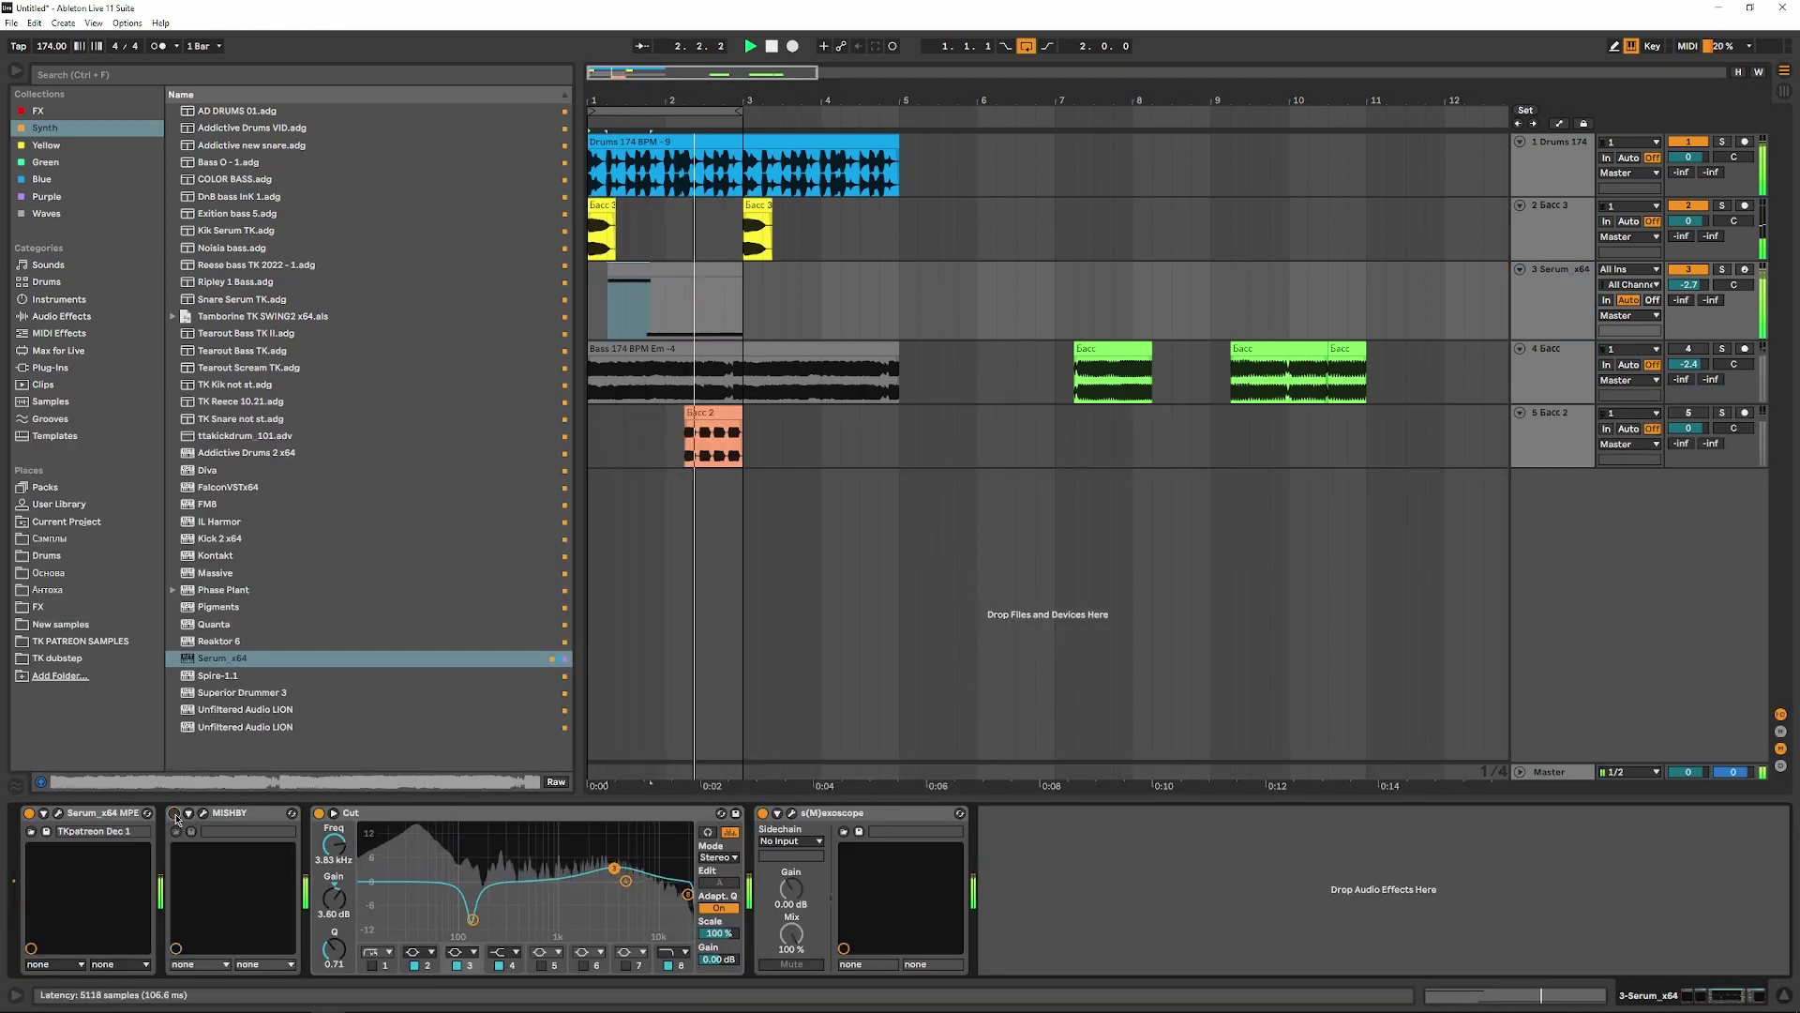
# - With MISHBY re-enabled and the Serum track soloed, set Serum's LFO 1 rate to 1/8
pyautogui.click(174, 814)
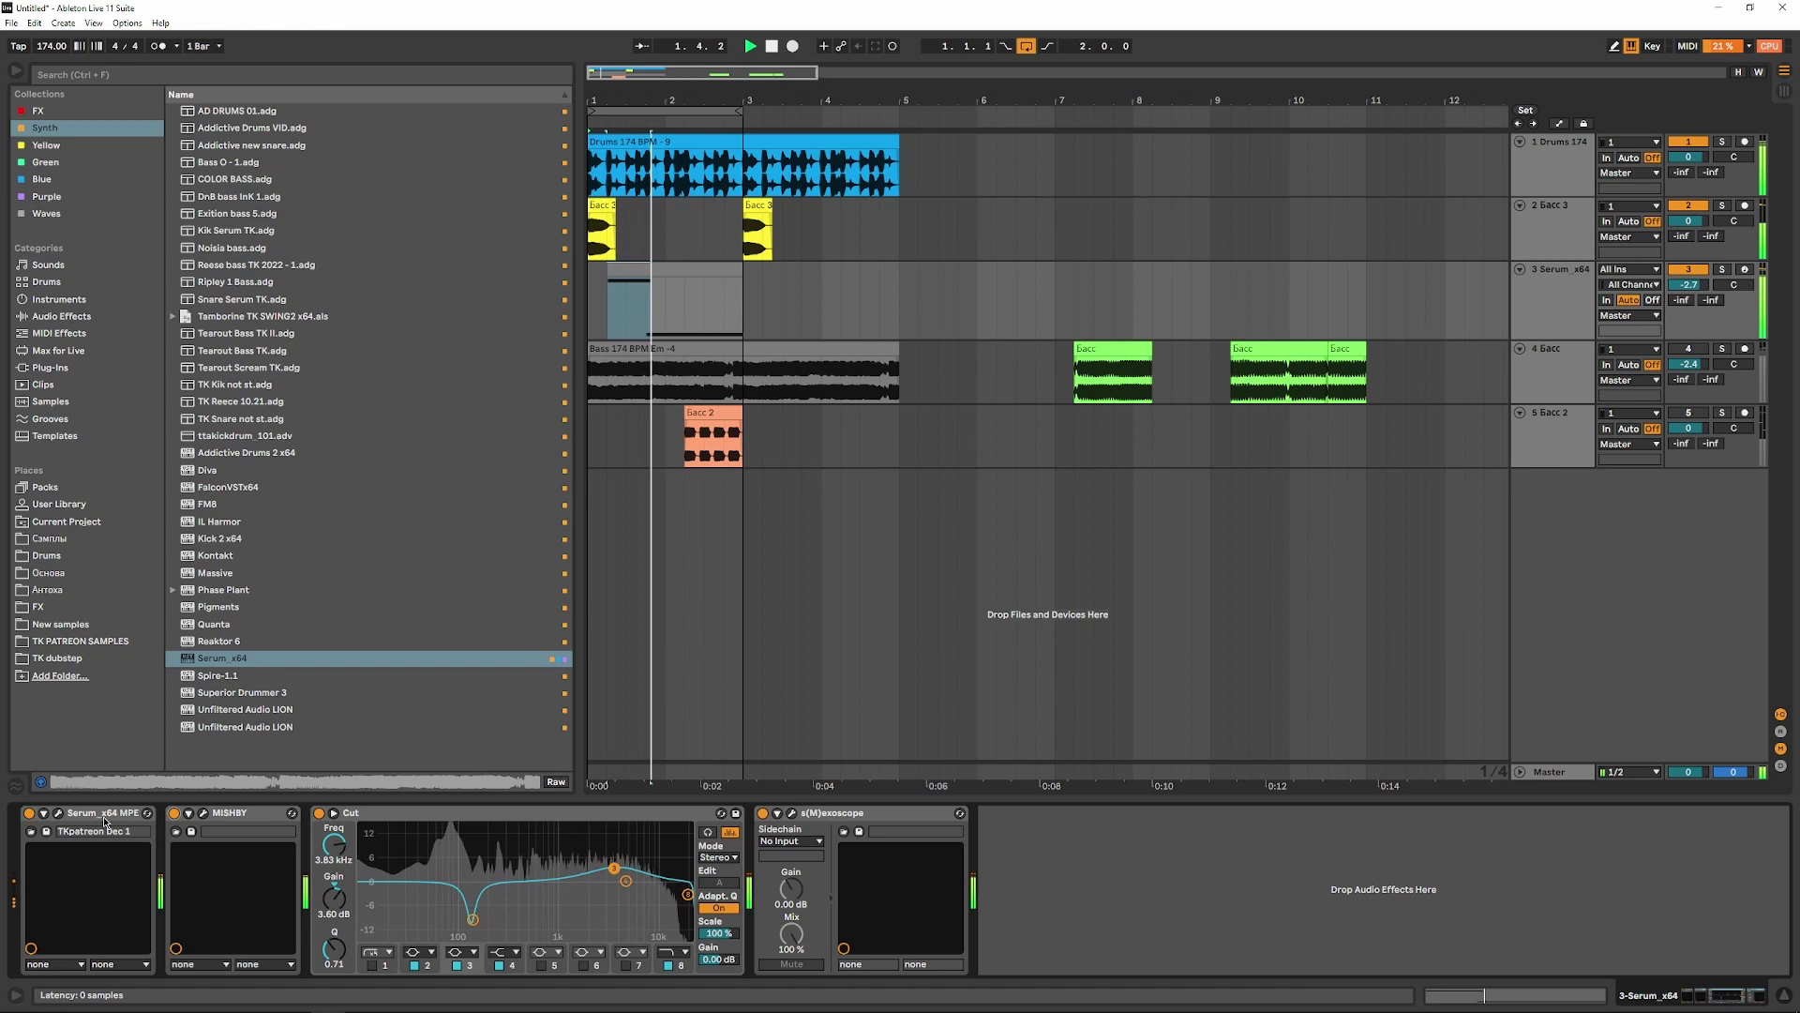
pyautogui.click(58, 813)
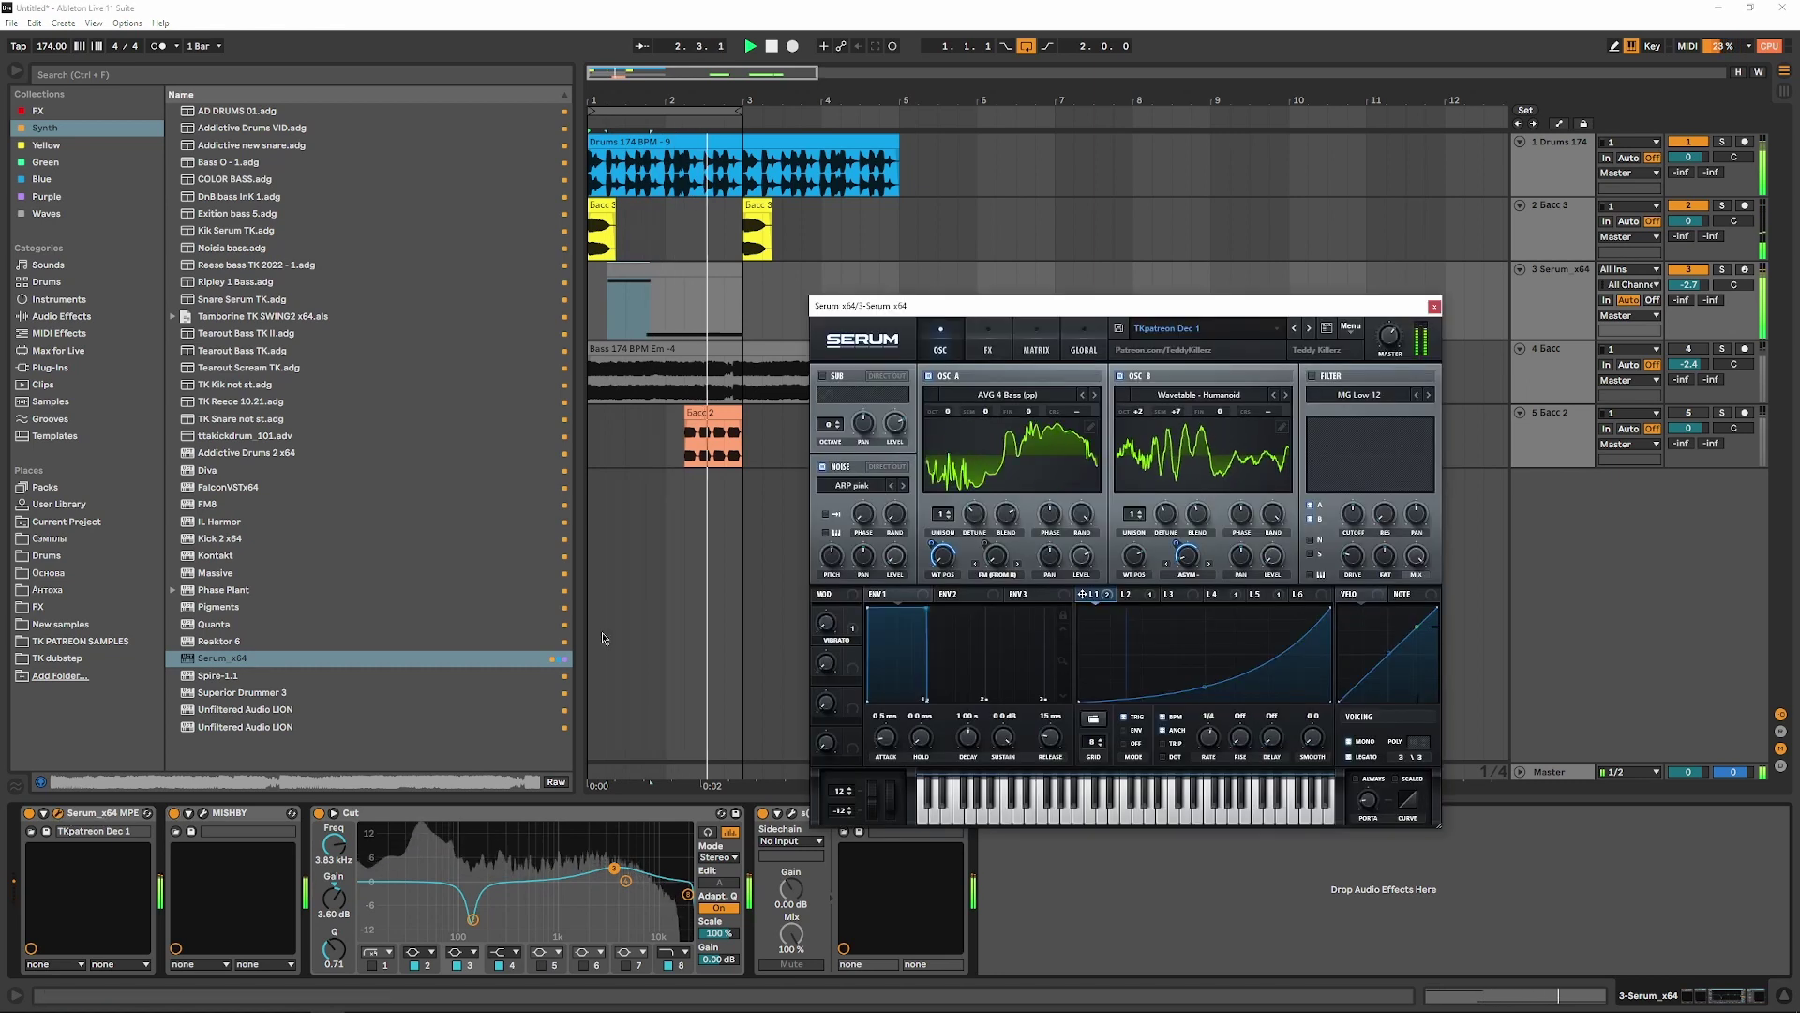
pyautogui.click(1721, 269)
pyautogui.click(1205, 750)
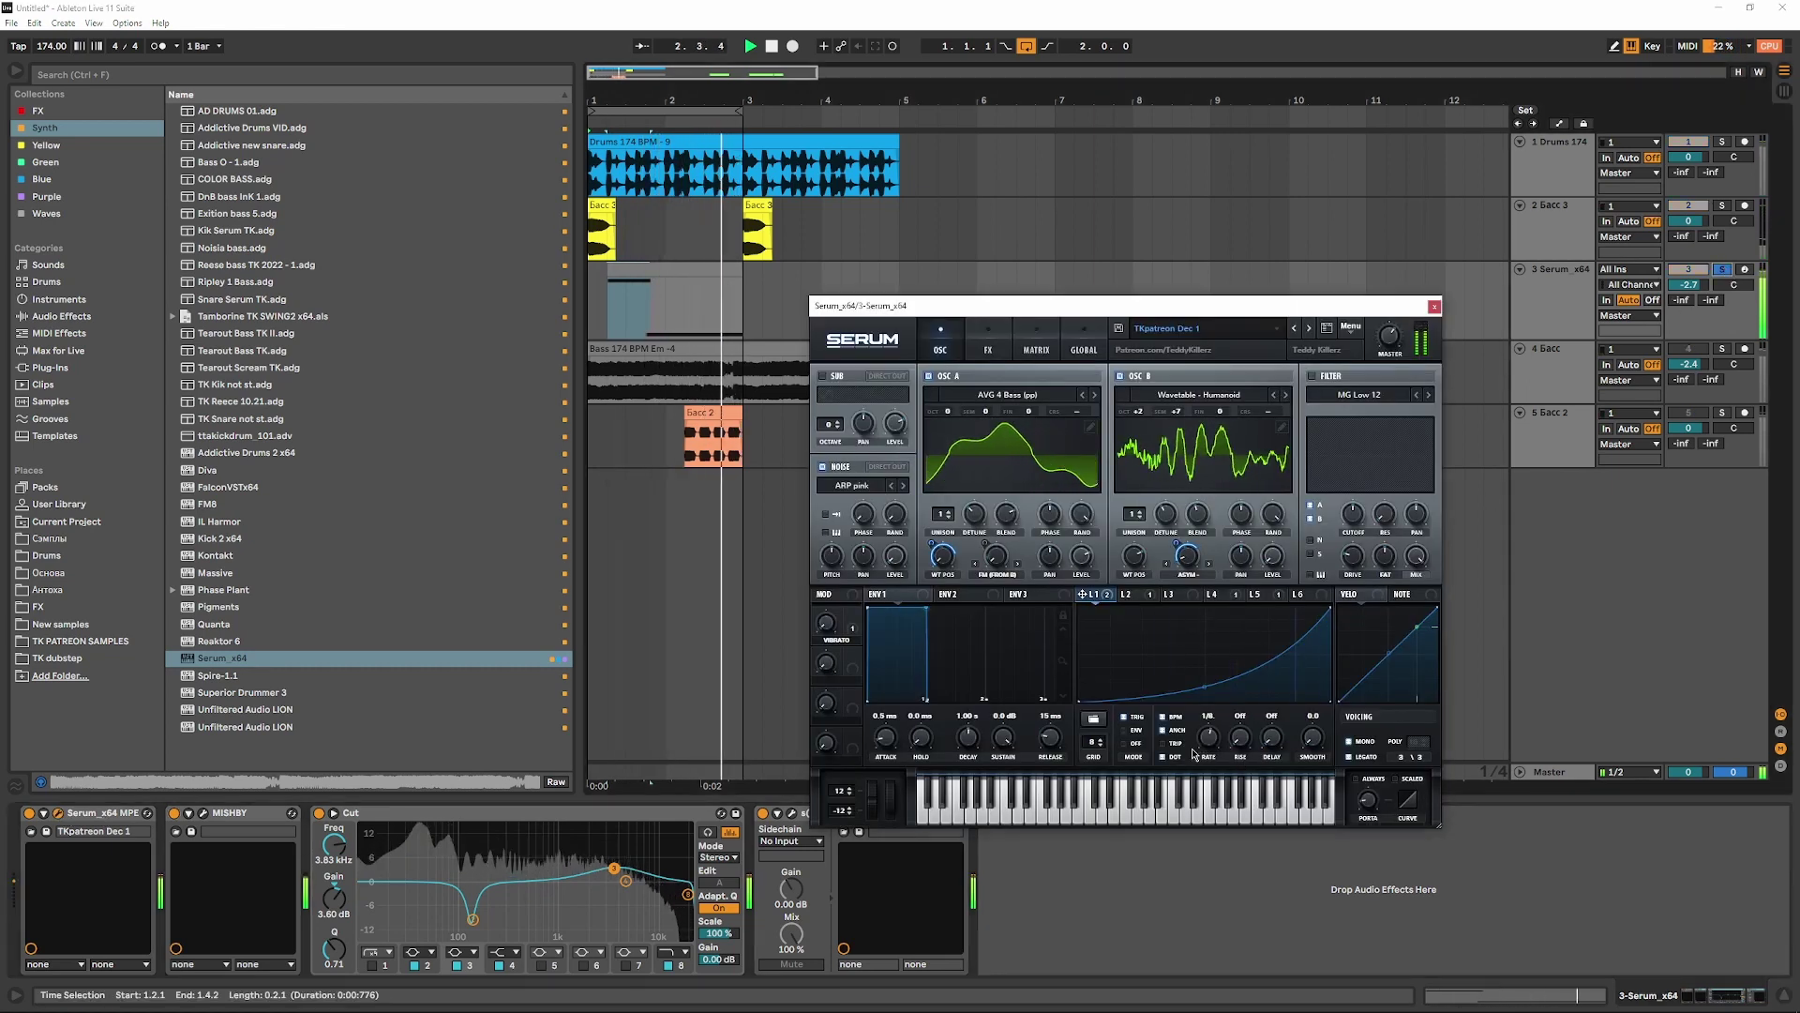
pyautogui.moveTo(1203, 753); pyautogui.dragTo(1206, 747)
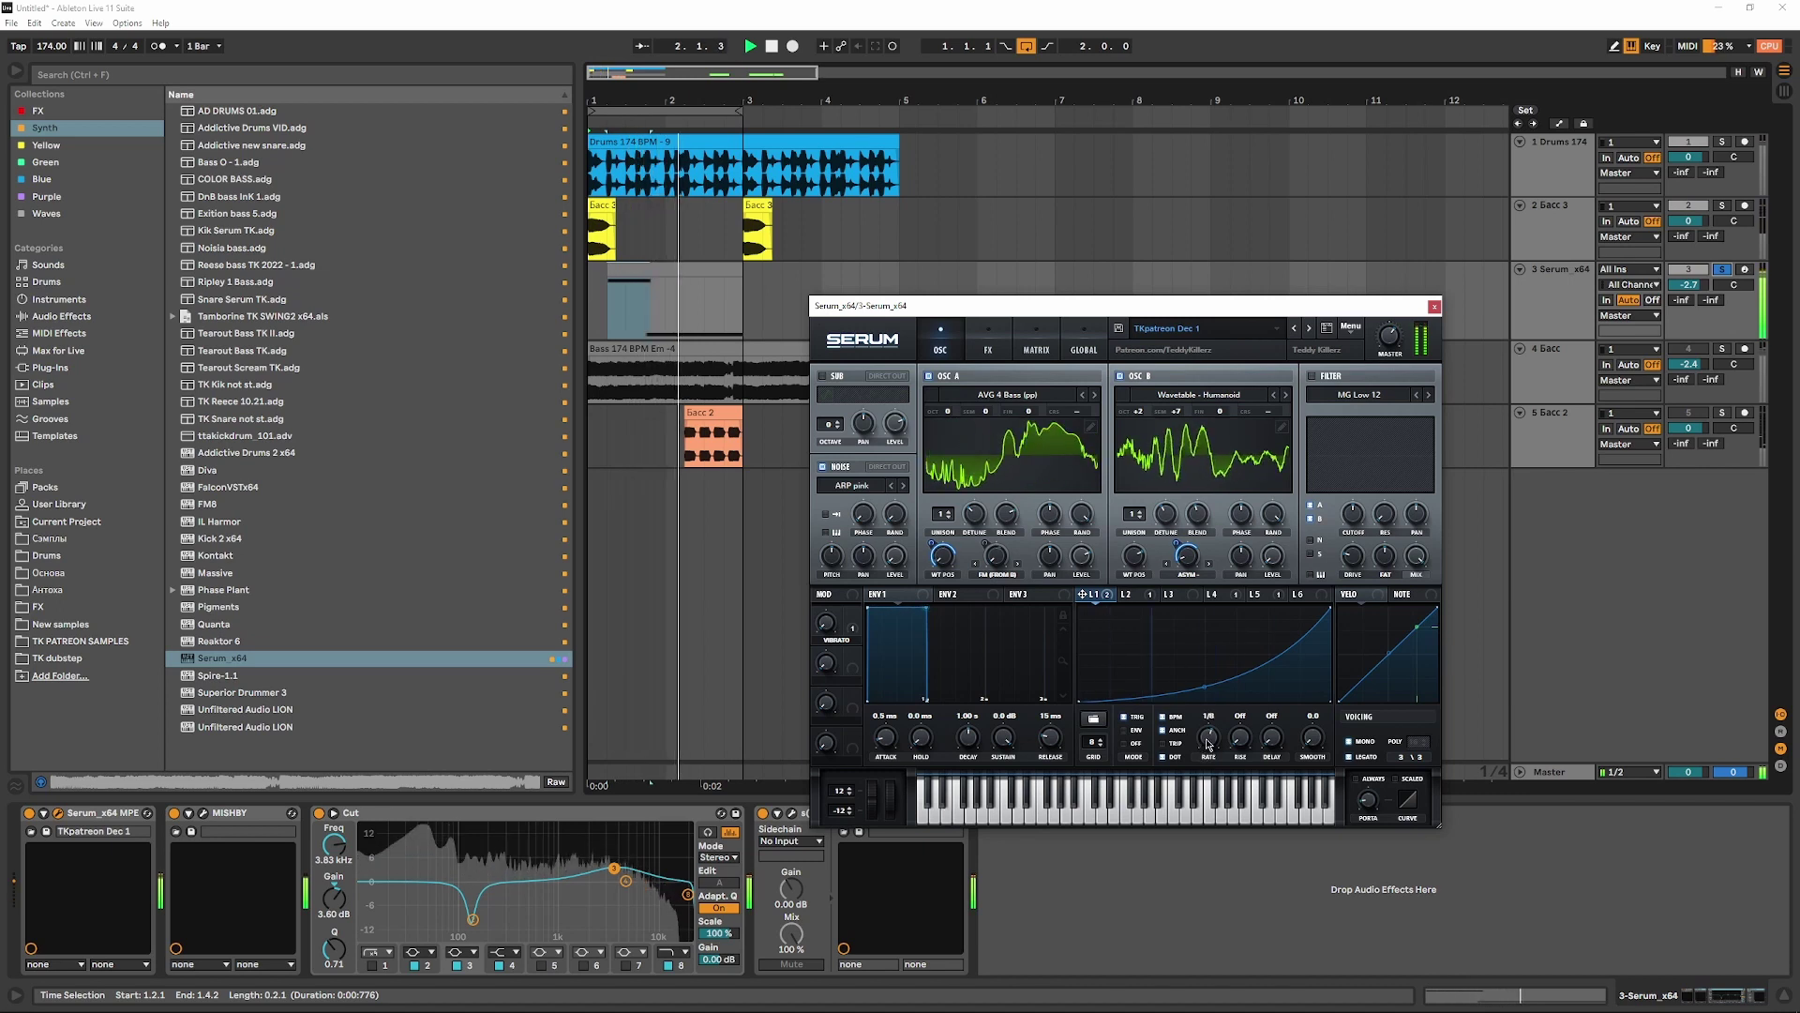
# - Check LFO 2, set LFO 1's rate to 1/4, and replay the bass unsoloed with the drums
pyautogui.click(1144, 597)
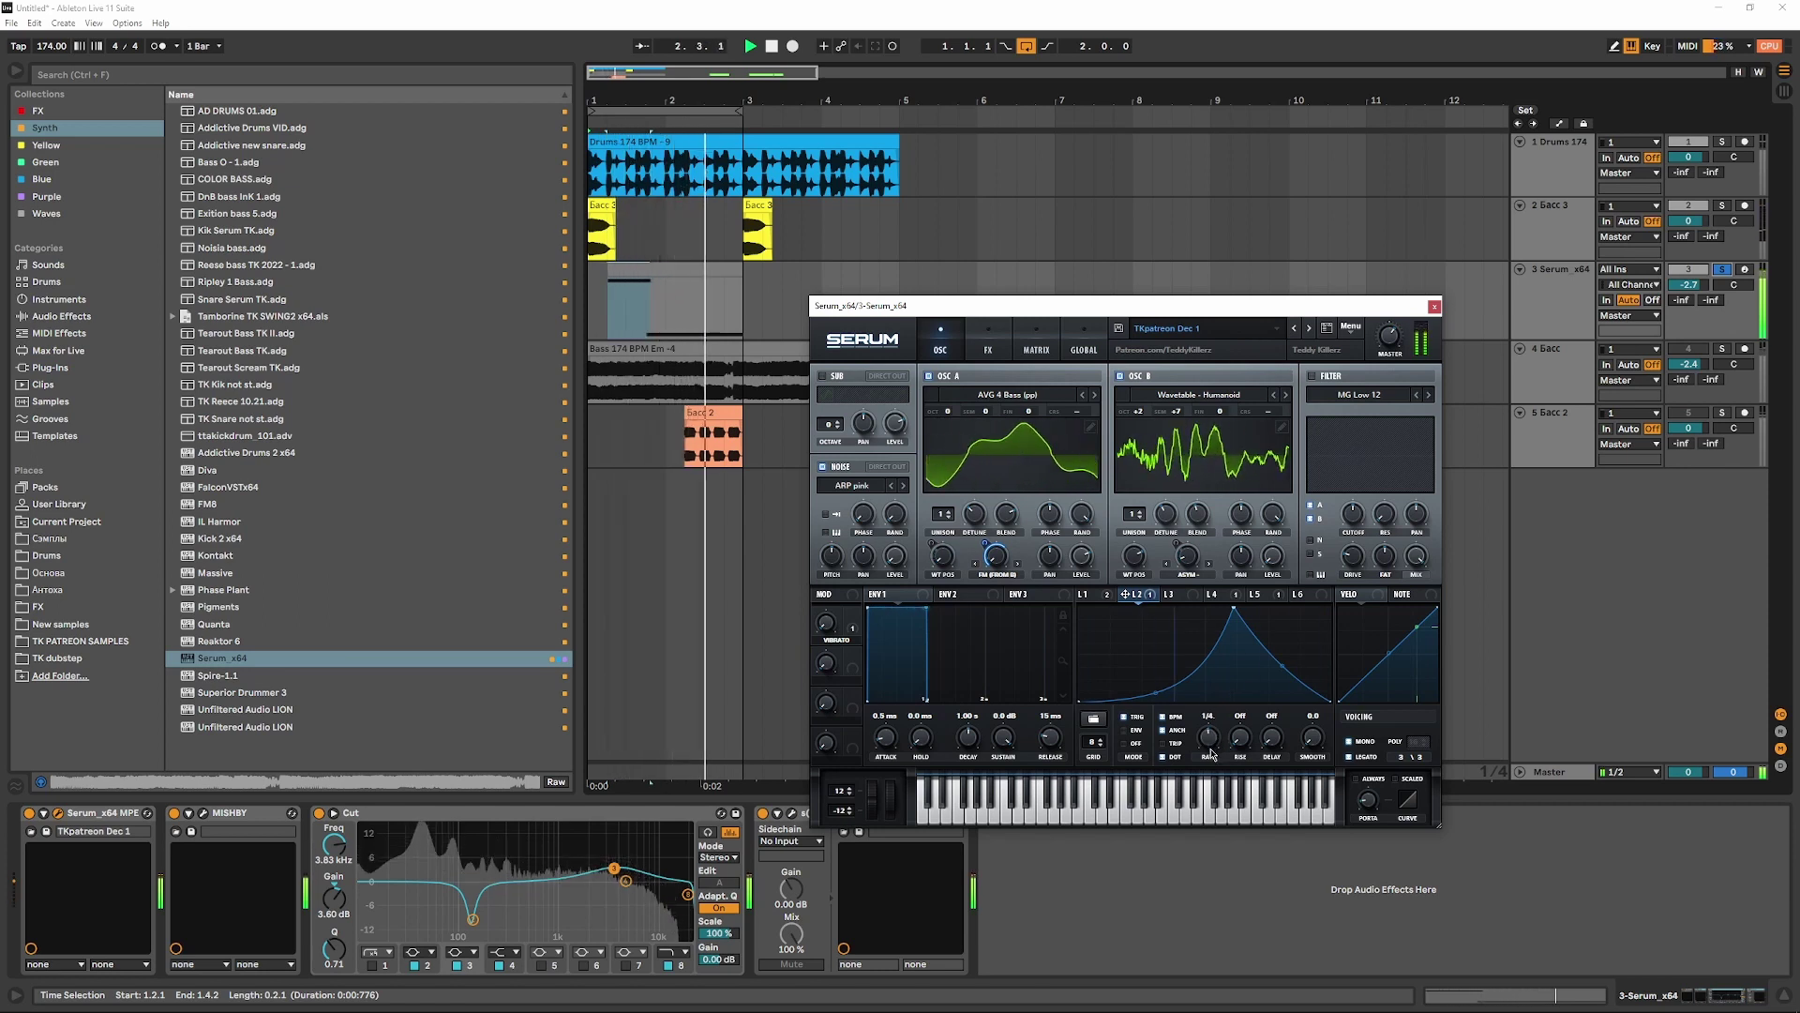
pyautogui.click(1095, 597)
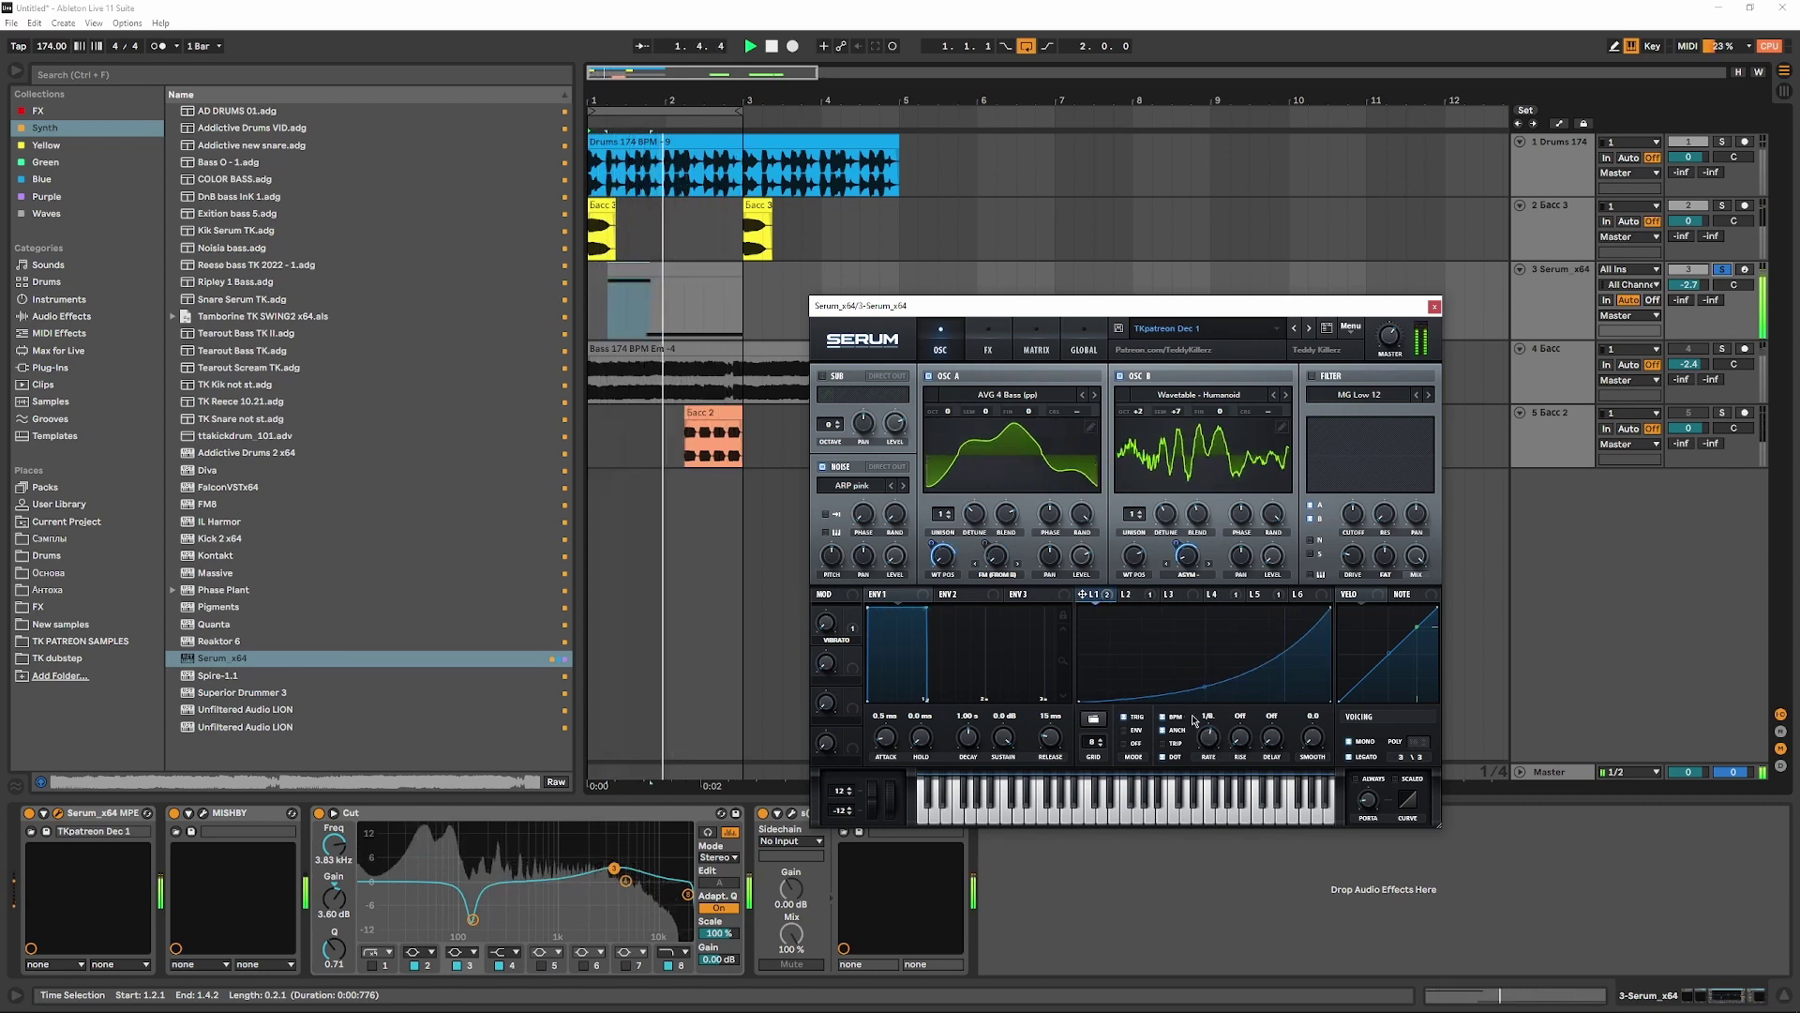
pyautogui.moveTo(1207, 740); pyautogui.dragTo(1205, 753)
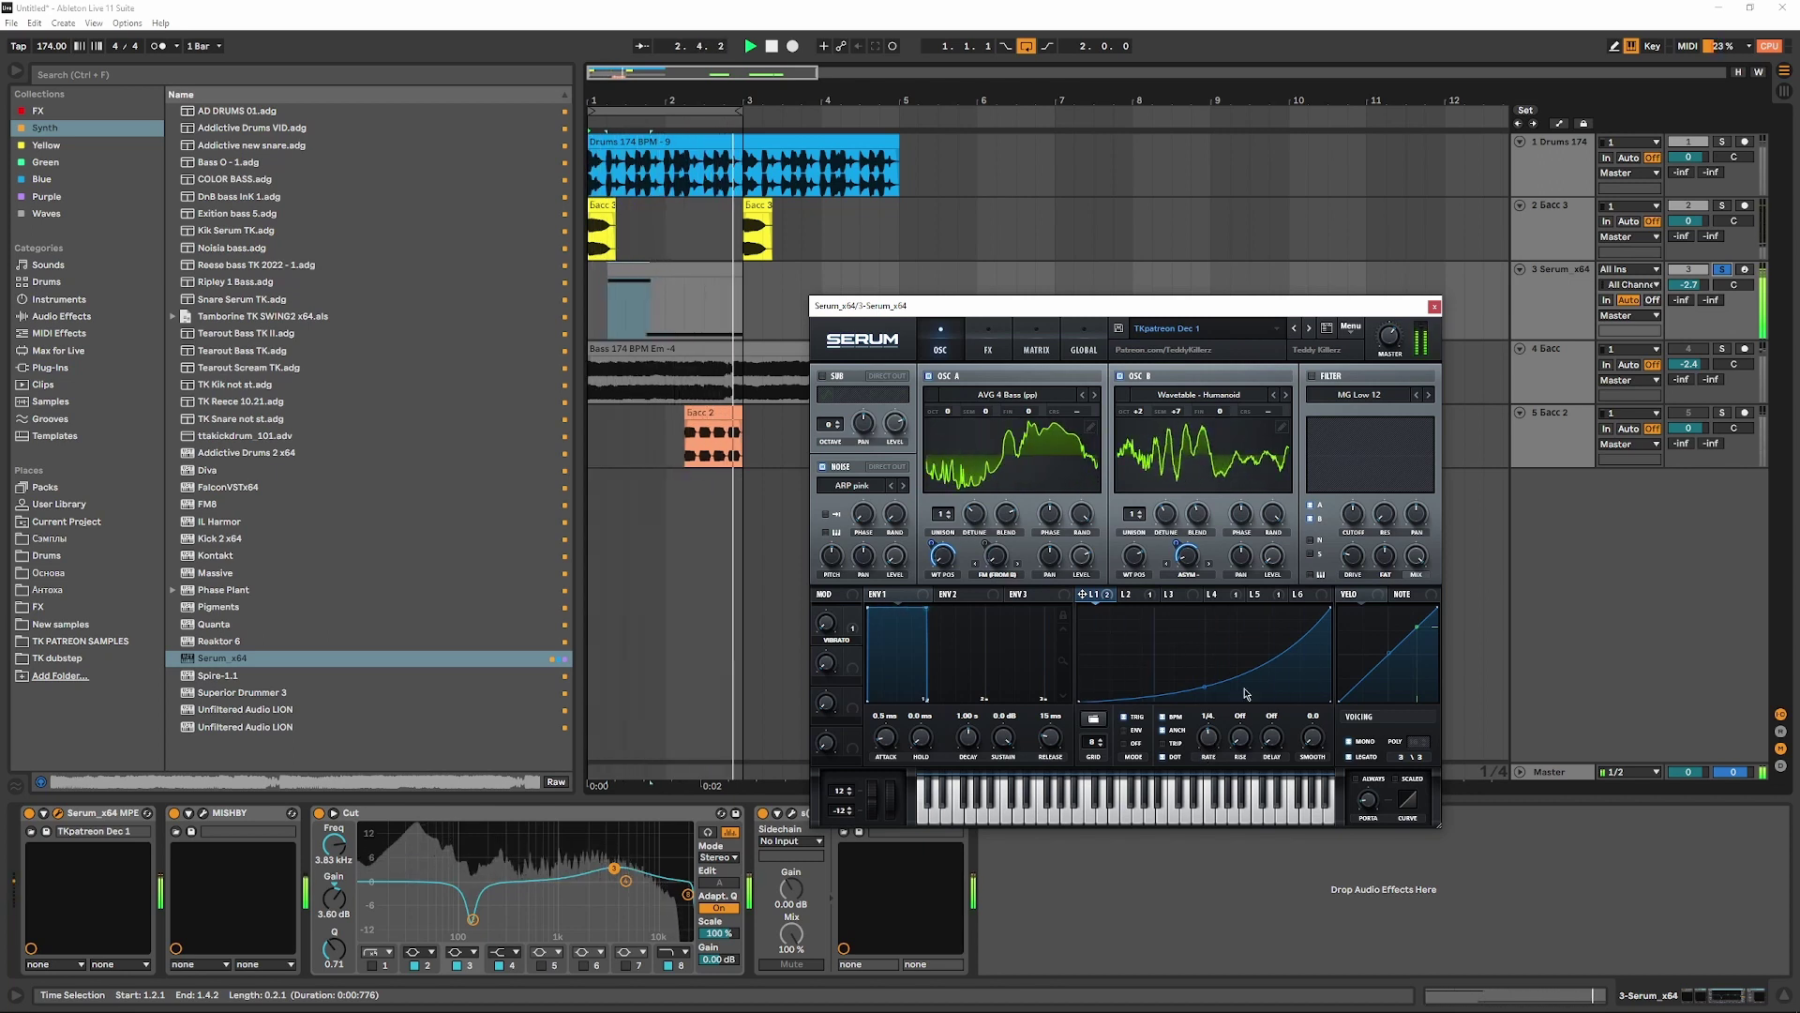
pyautogui.press('space')
pyautogui.click(1724, 270)
pyautogui.press('space')
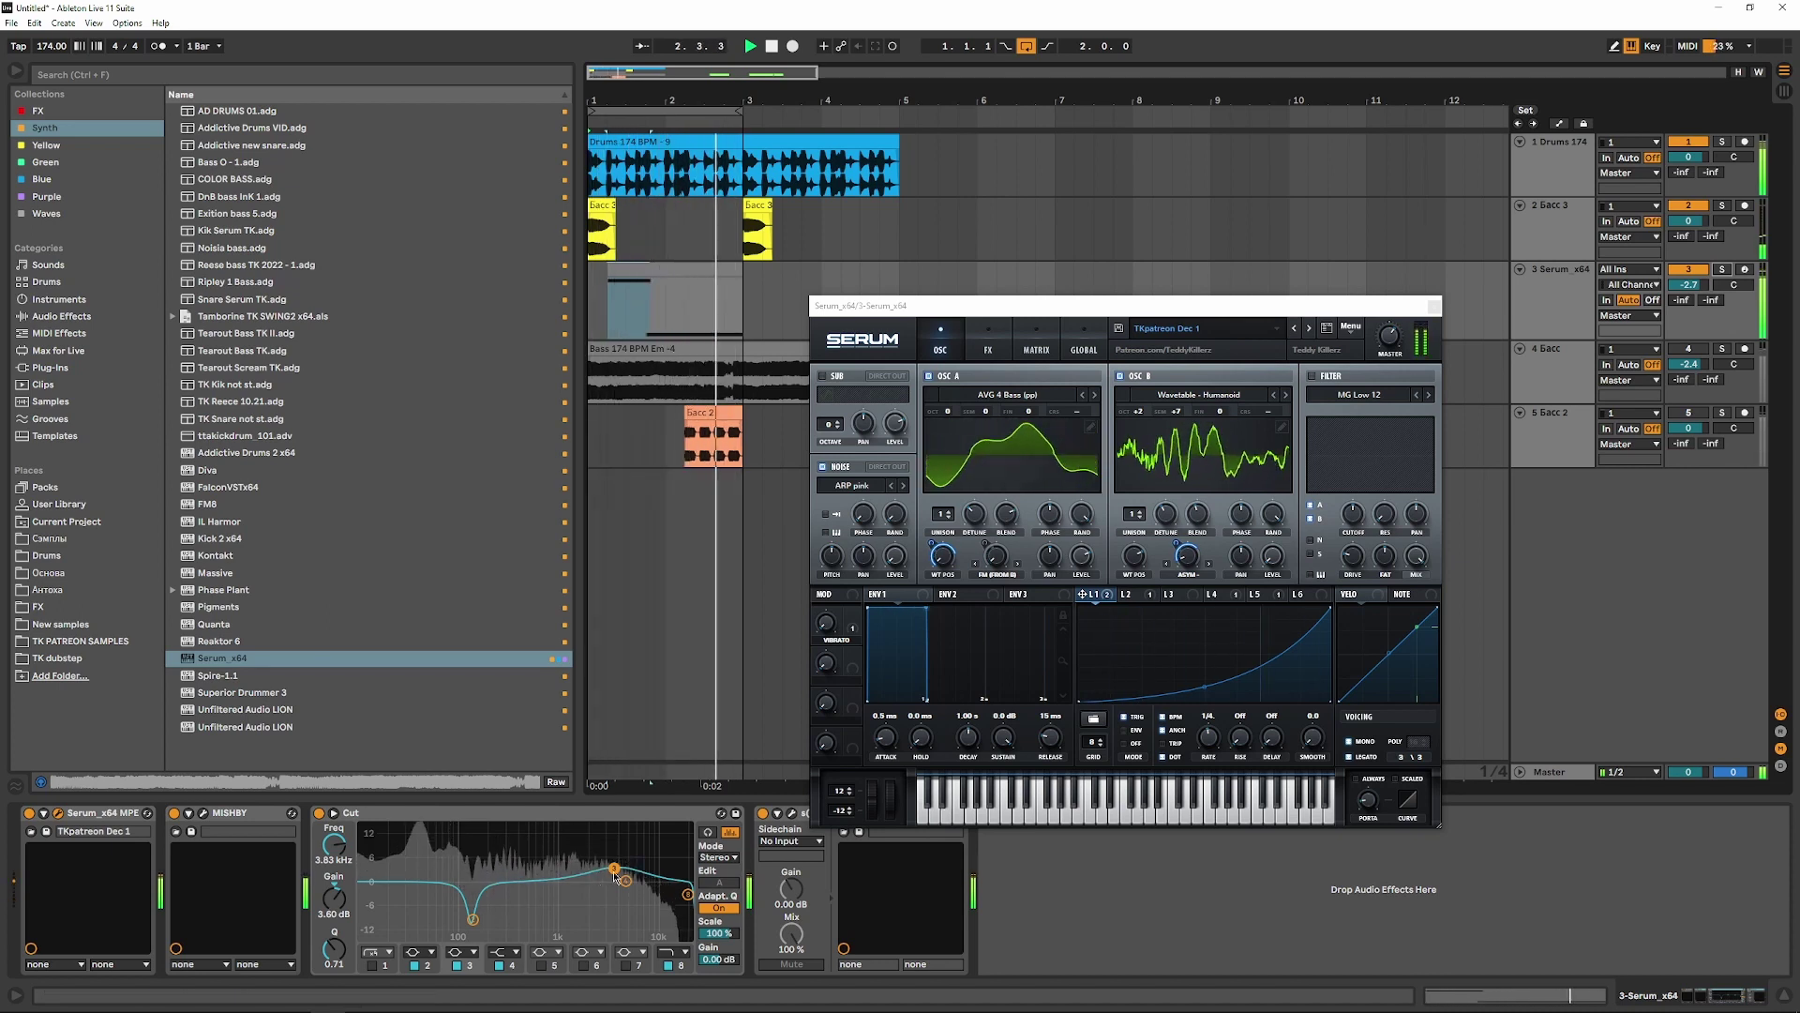
# - Set the Cut equalizer's upper band to 0.87 dB at 3.44 kHz and raise MISHBY's third slider under NICE with the bass soloed
pyautogui.moveTo(614, 868); pyautogui.dragTo(610, 879)
pyautogui.click(1721, 270)
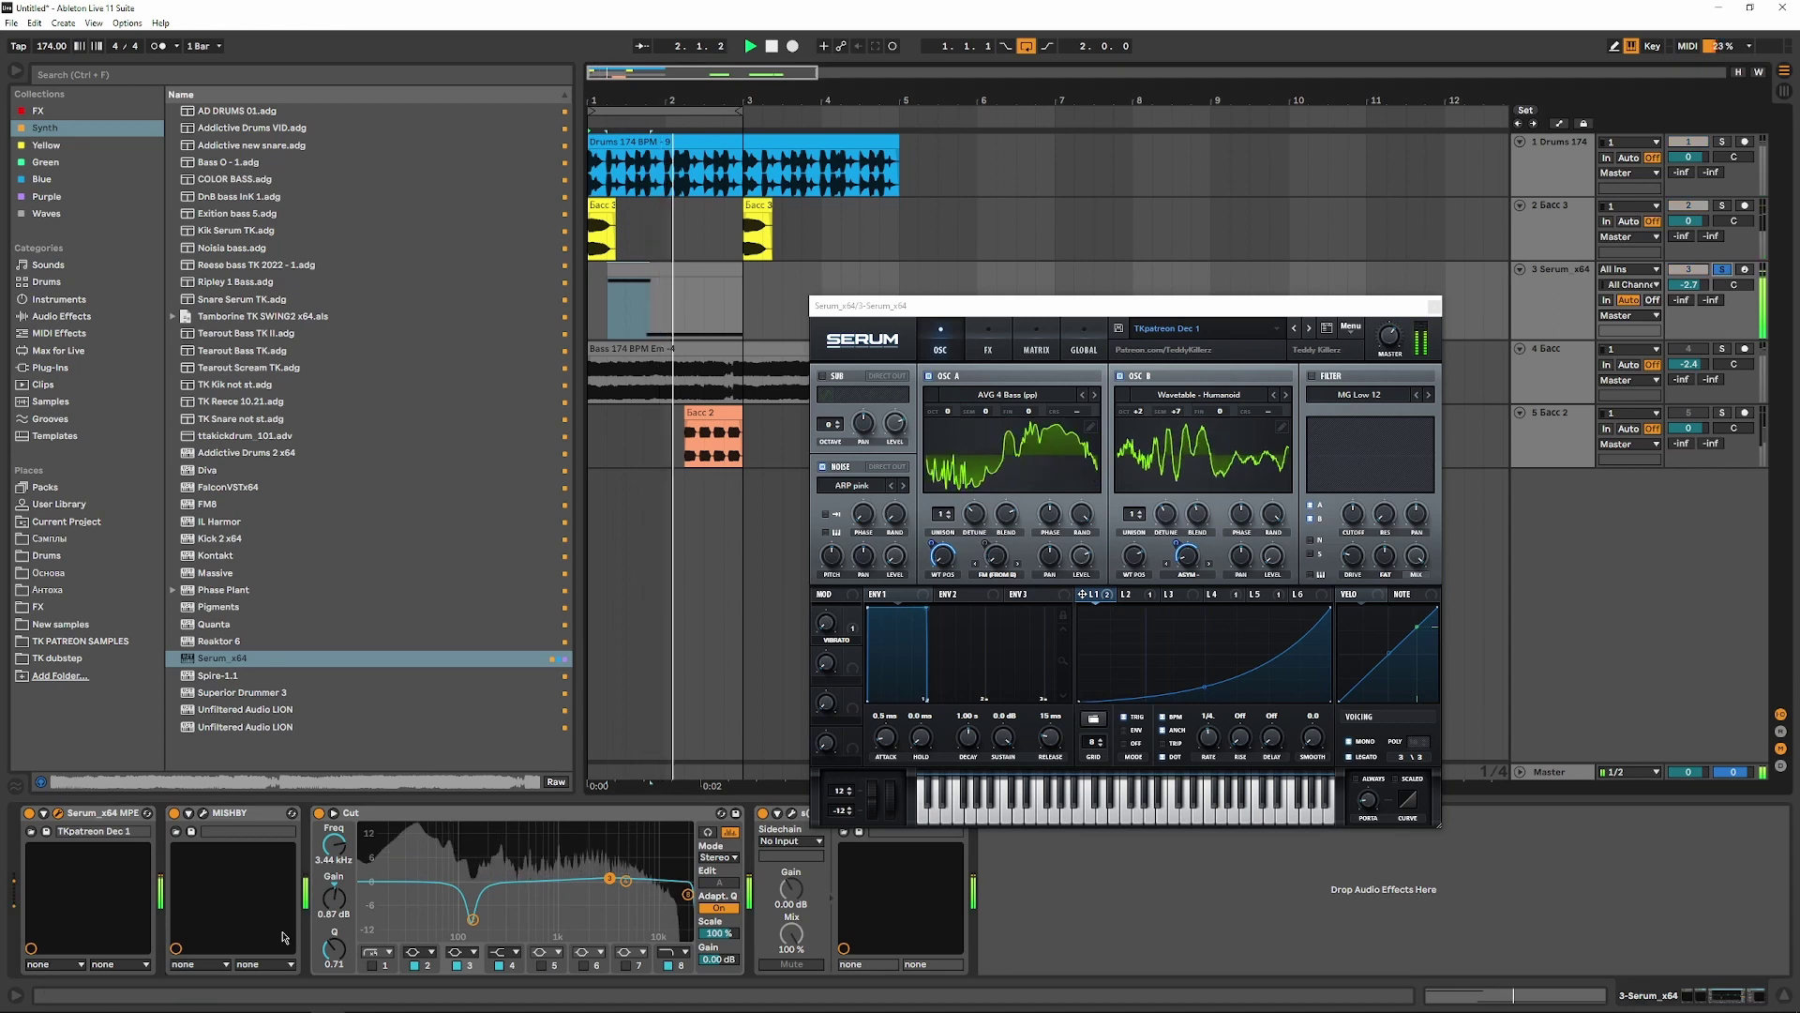
pyautogui.click(202, 813)
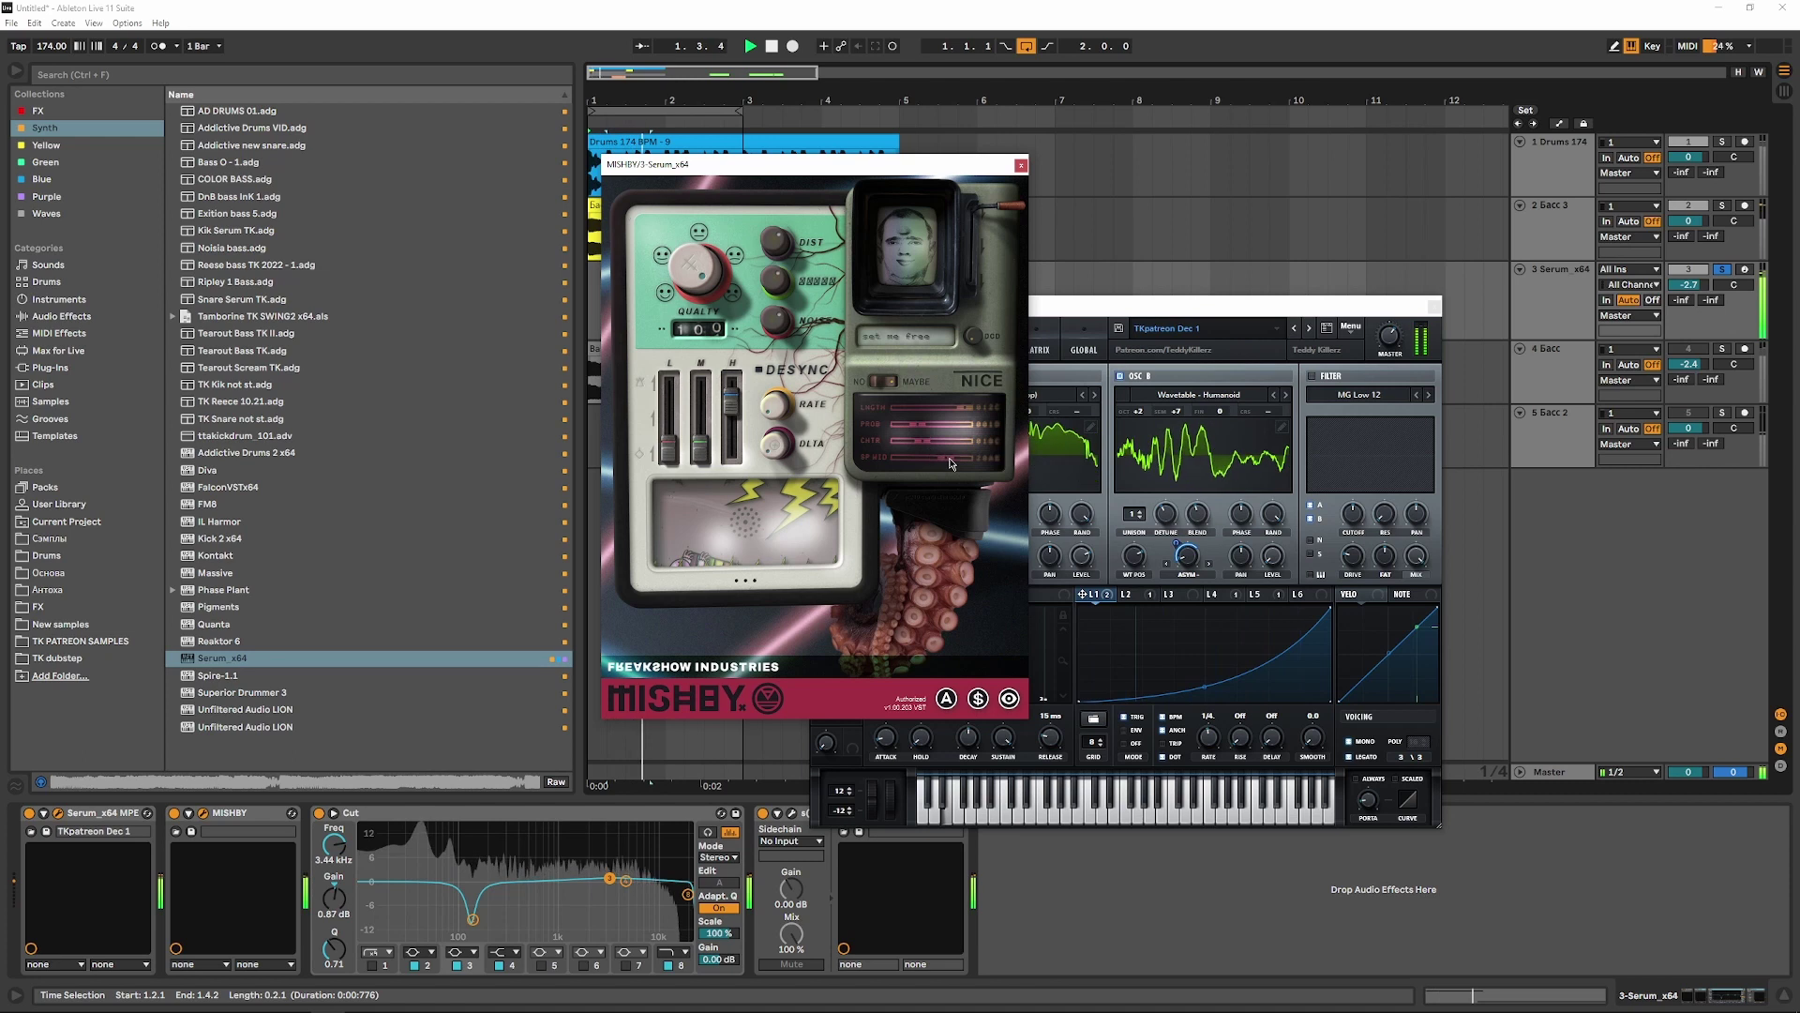
pyautogui.moveTo(921, 441); pyautogui.dragTo(933, 442)
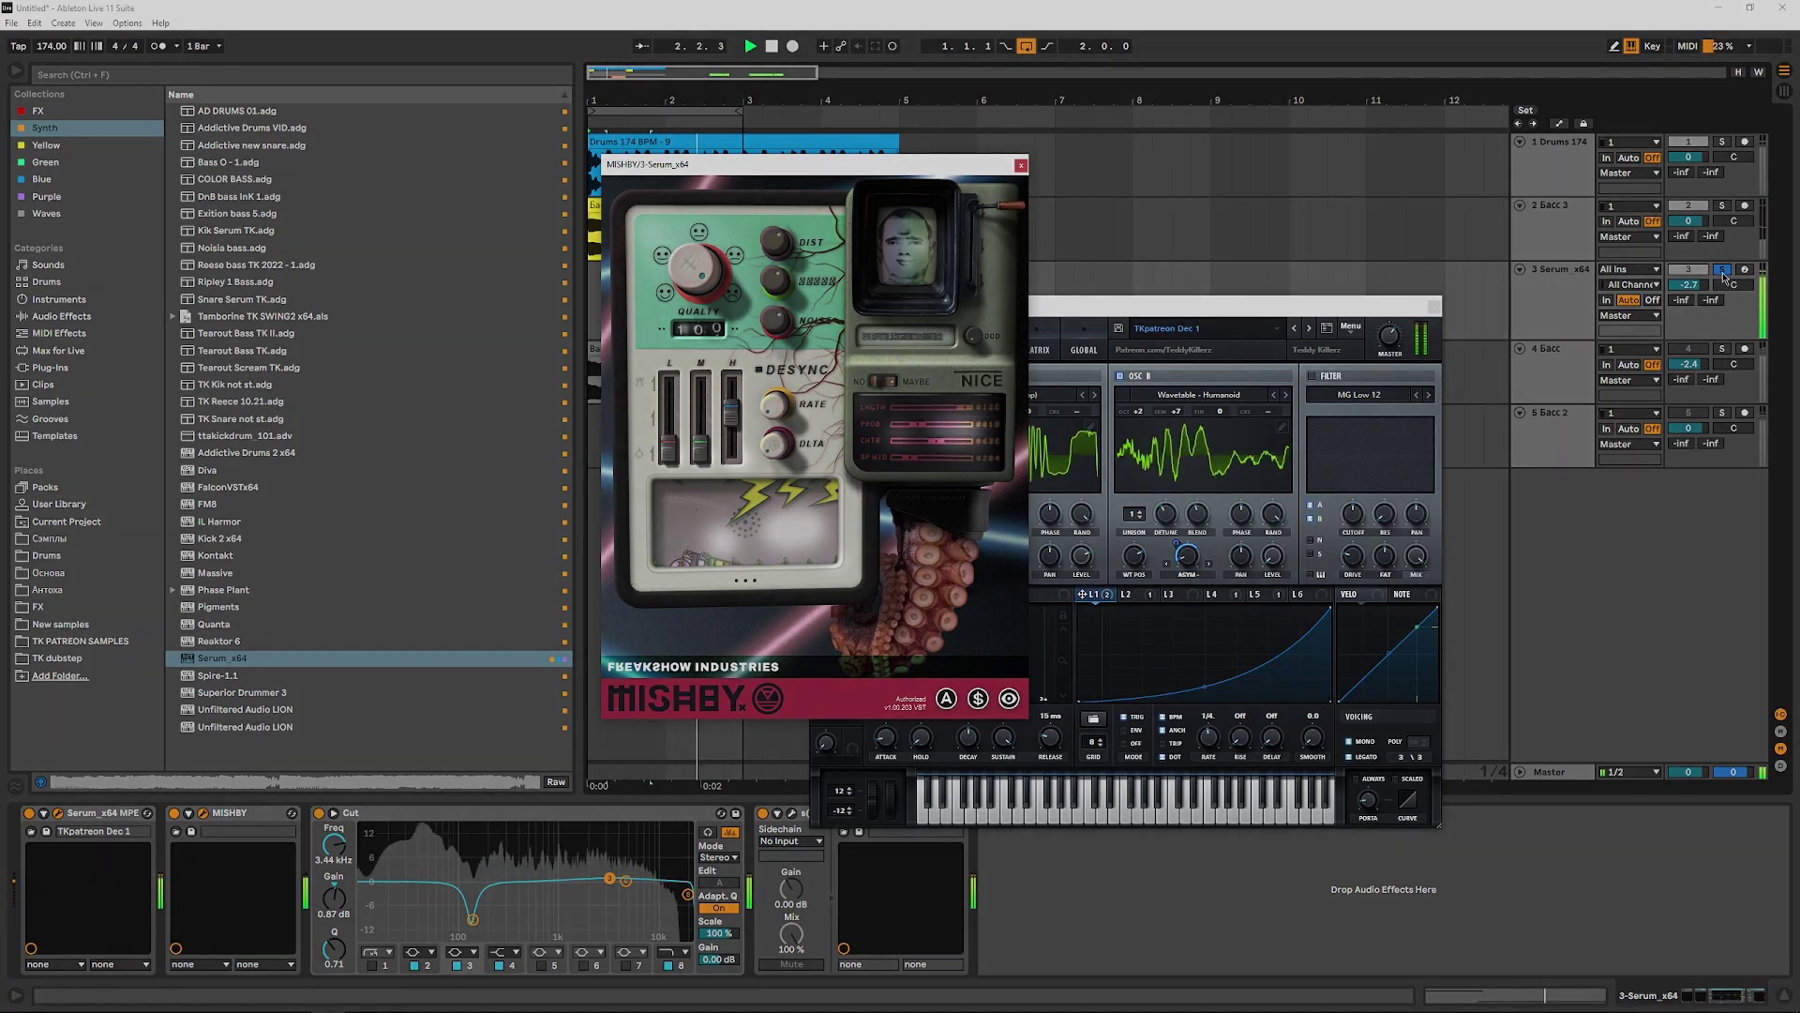
# - Play the full mix and close the MISHBY and Serum windows
pyautogui.press('space')
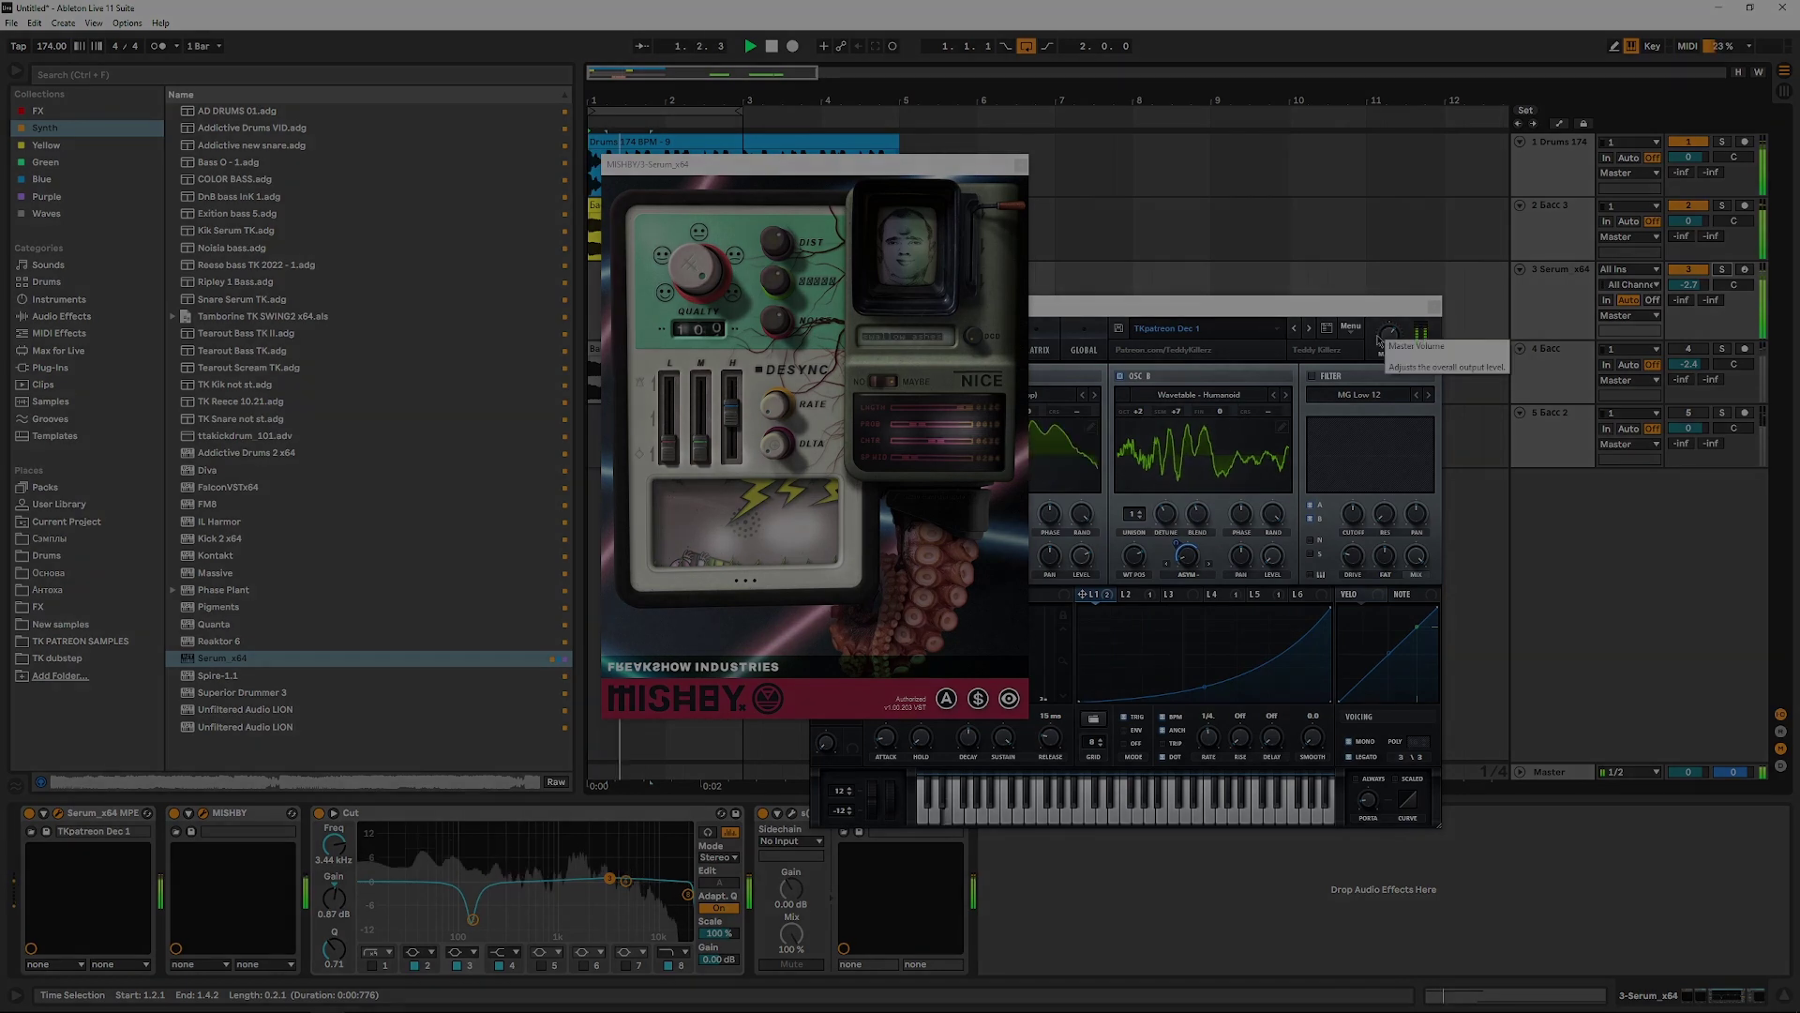
pyautogui.click(1021, 167)
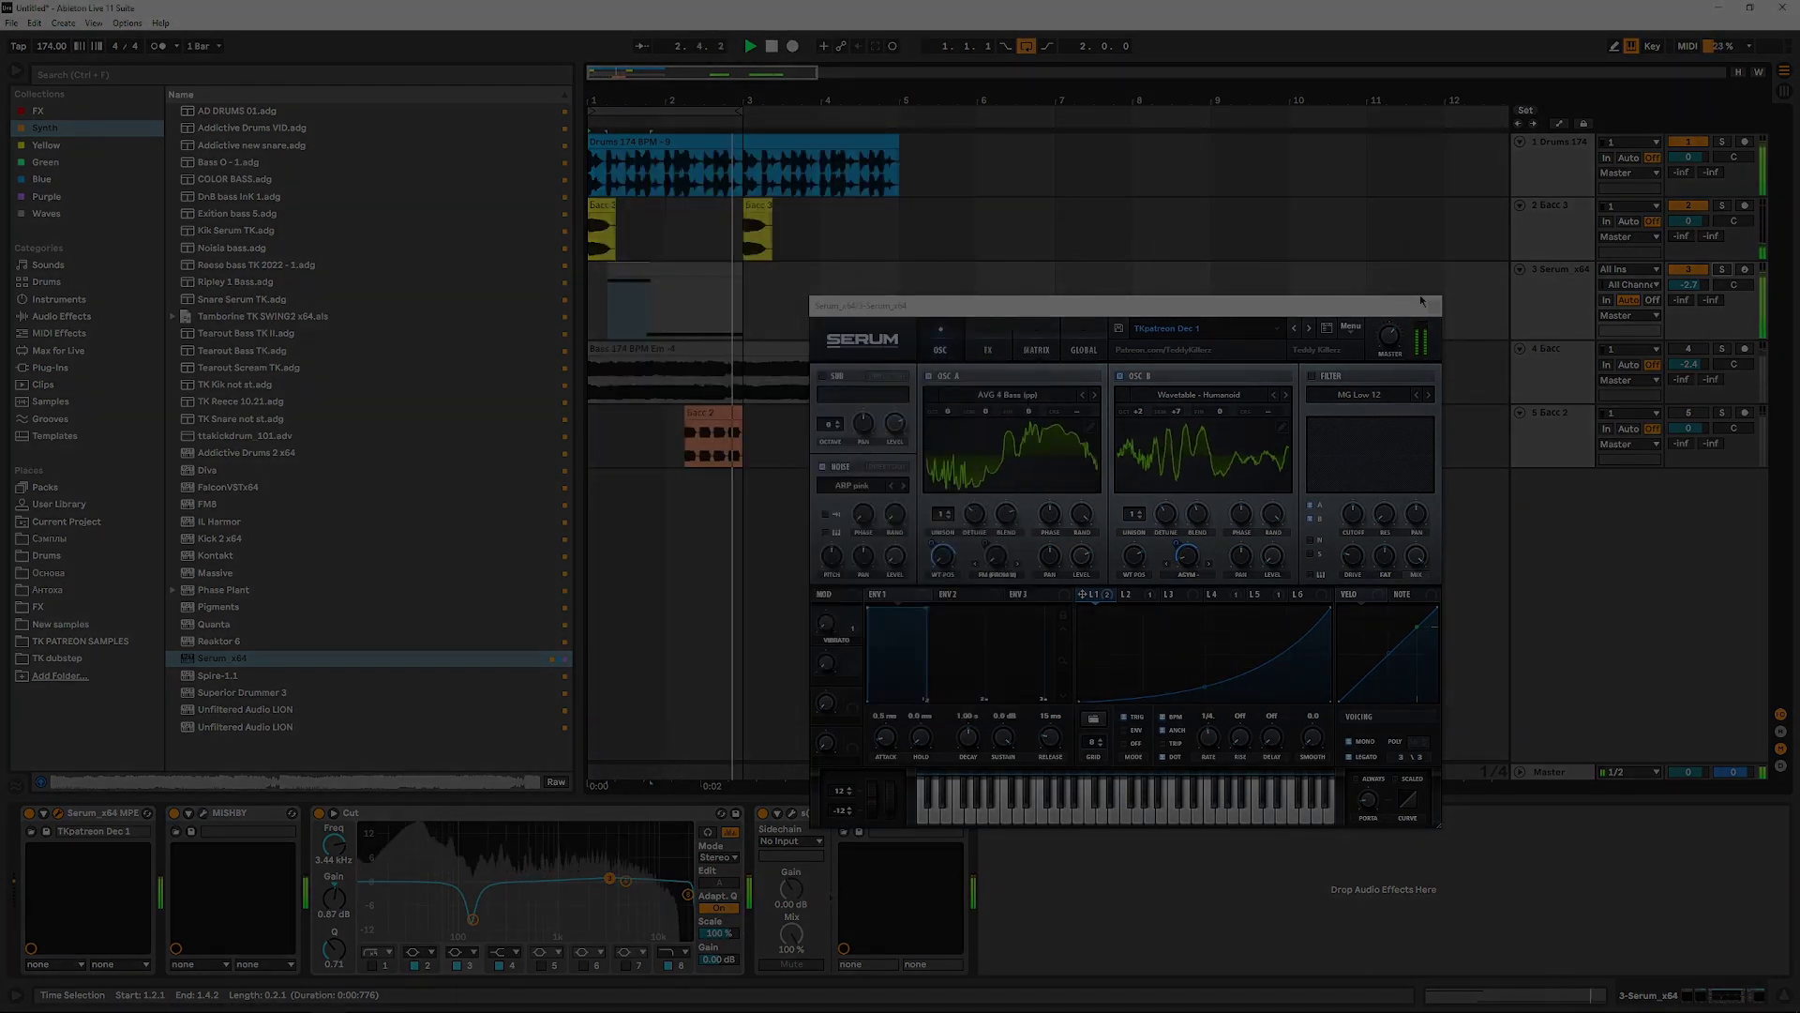
pyautogui.click(1434, 307)
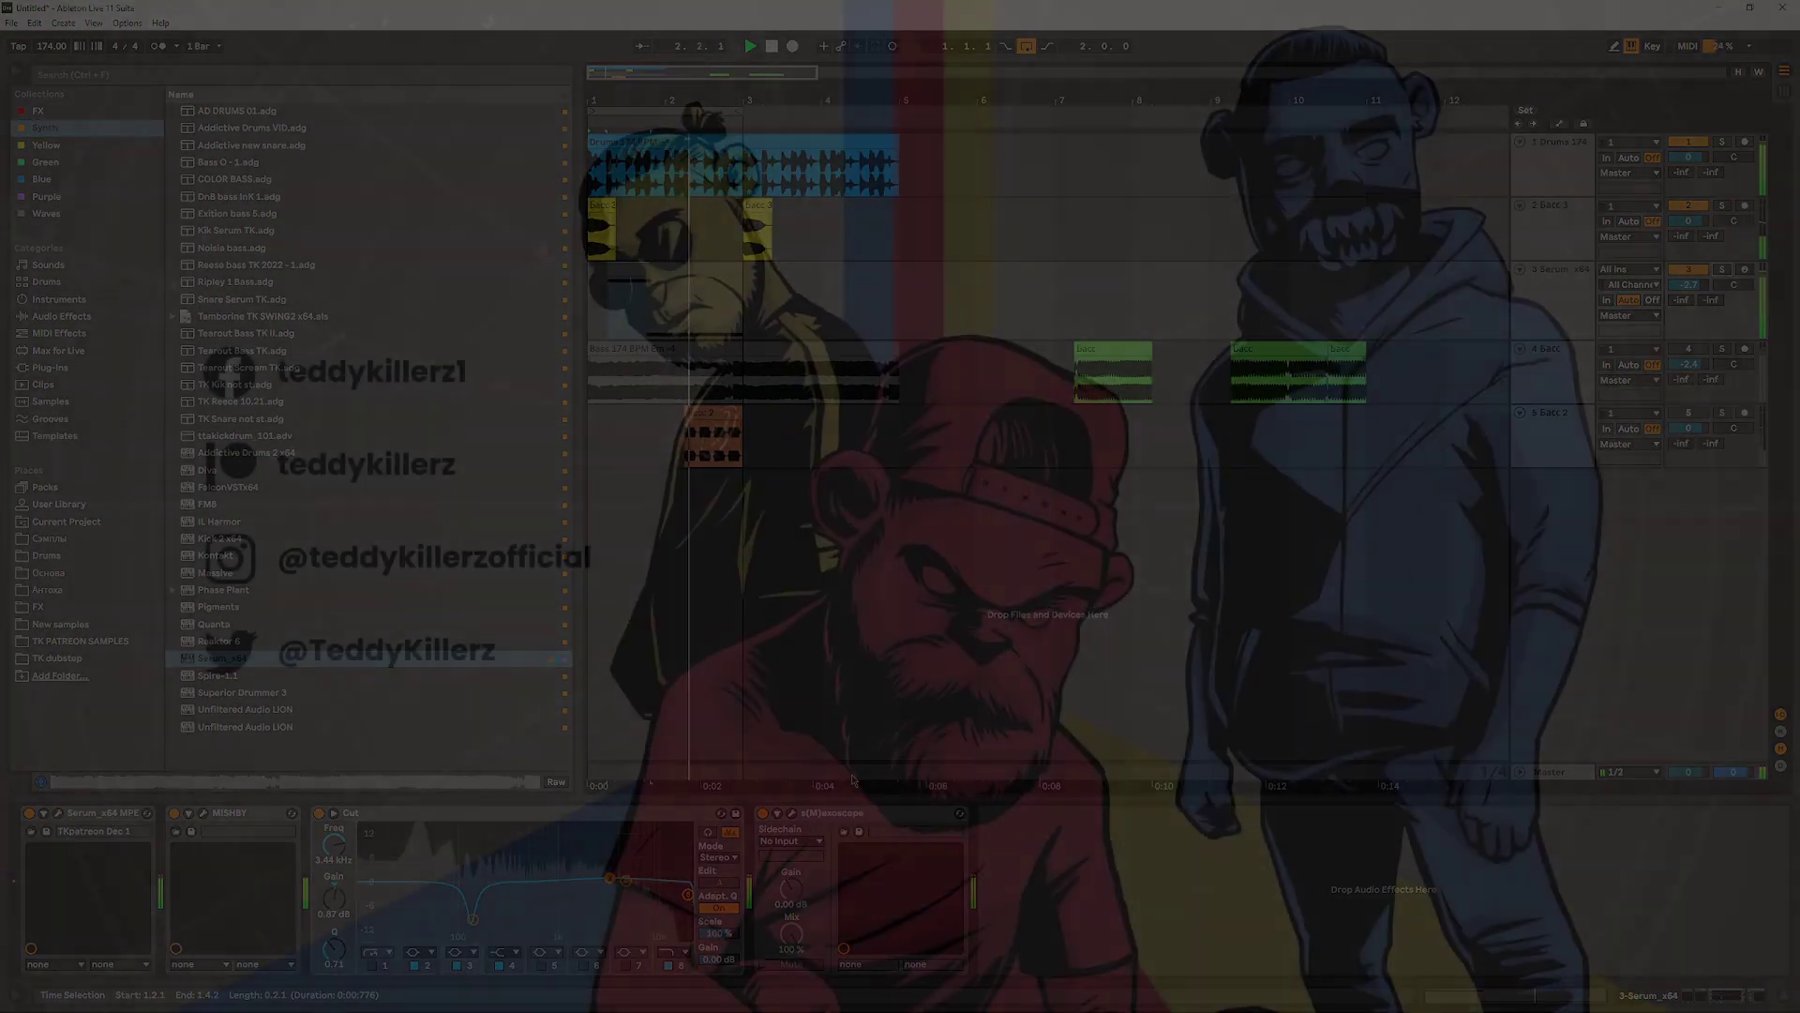